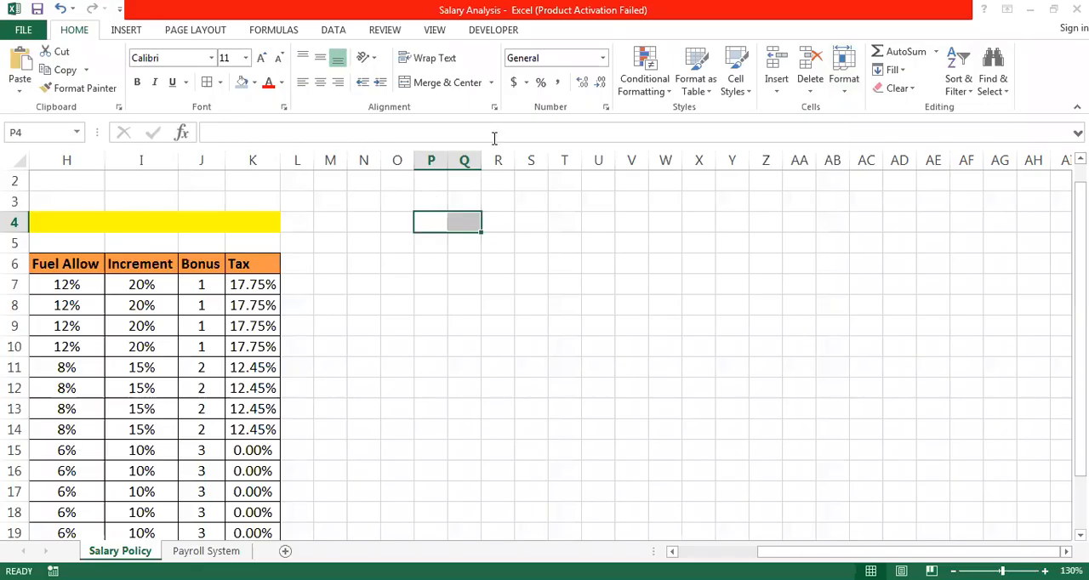
- Merge and center cells P4:Q4 and enter the title "Leave Deduction Rate" in them
click(462, 85)
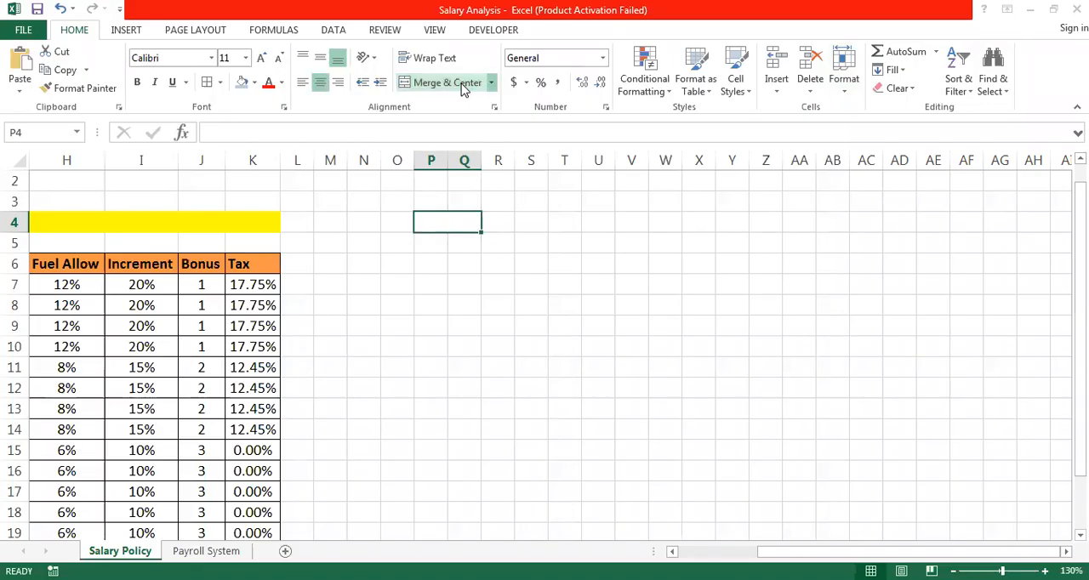
text(Leave Deduction)
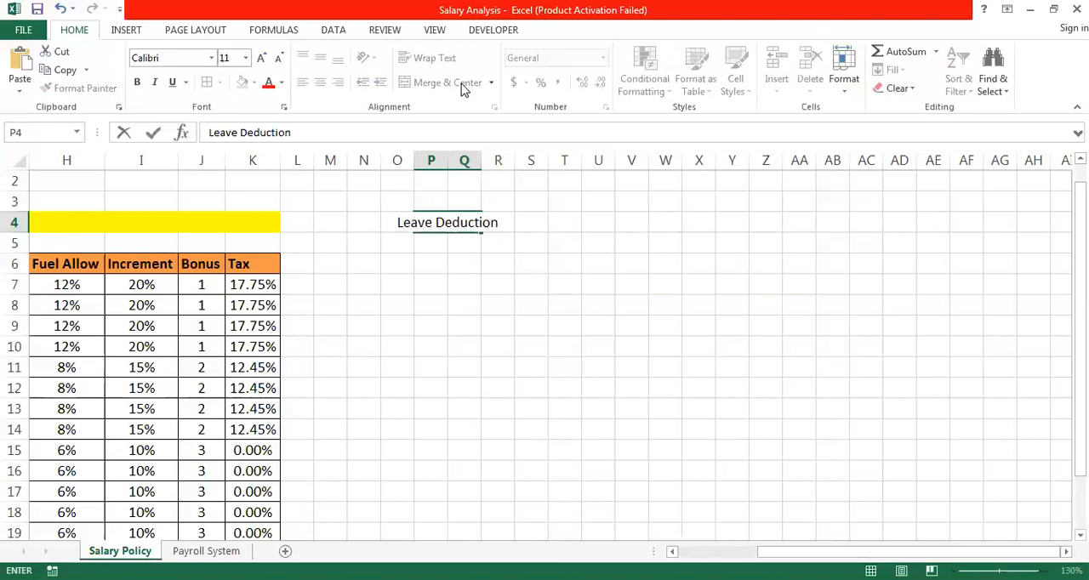
text( Rate)
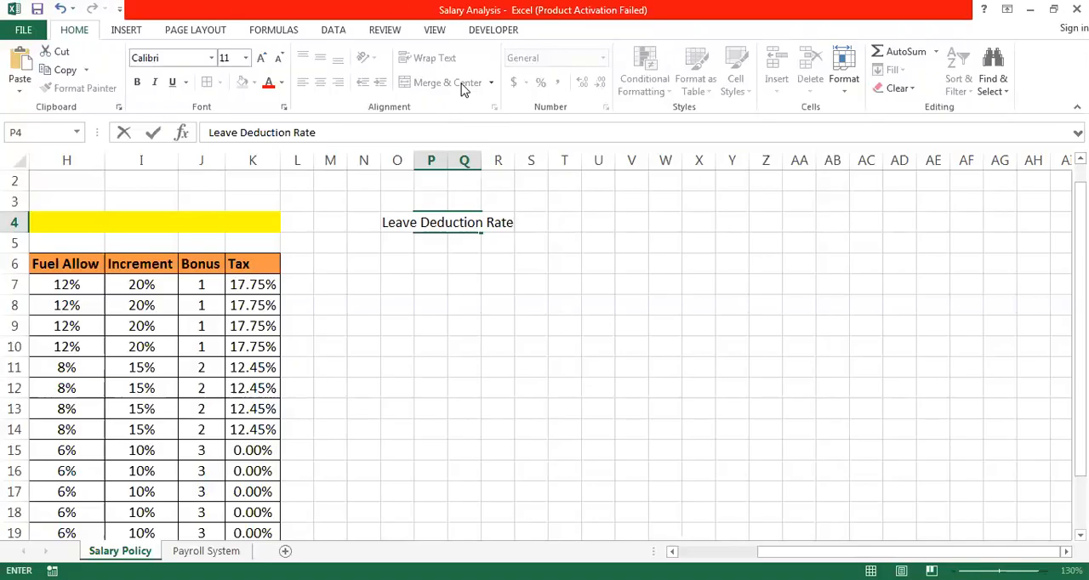
- Widen columns Q and P so the merged title fits, and fill the title cell with yellow
click(436, 162)
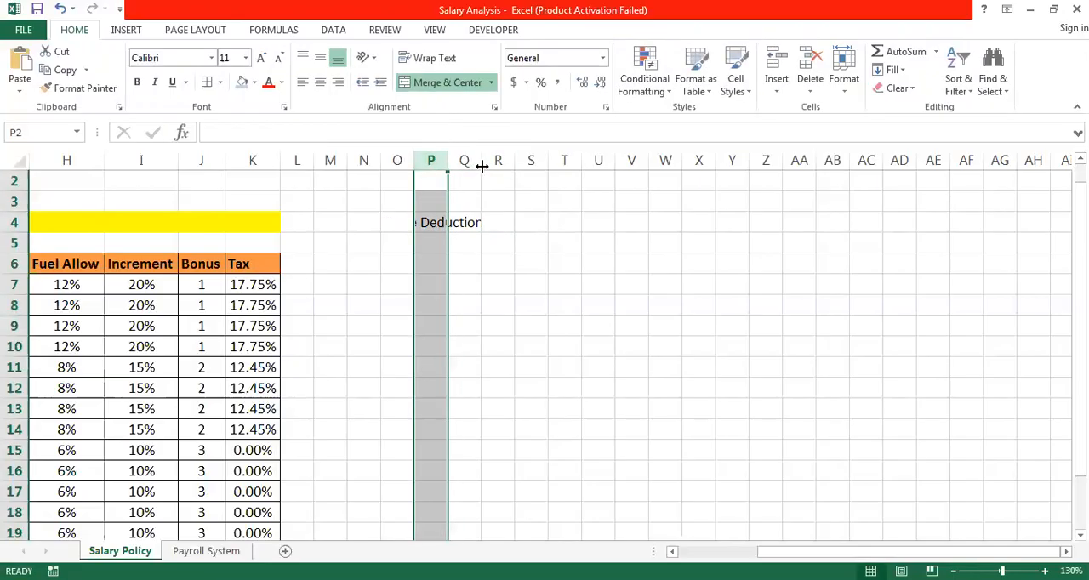
click(433, 219)
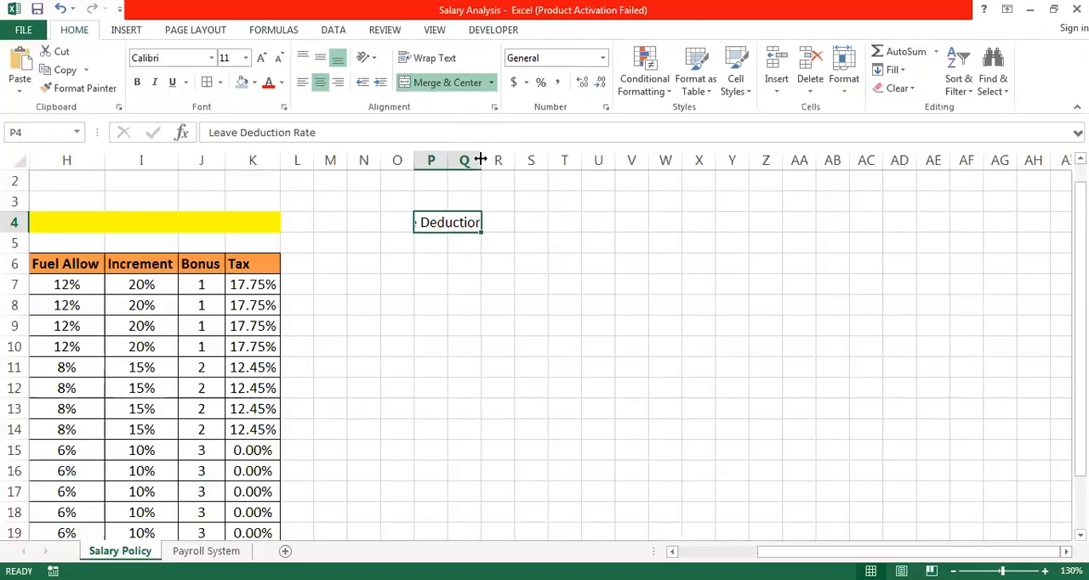
drag(481, 160, 601, 159)
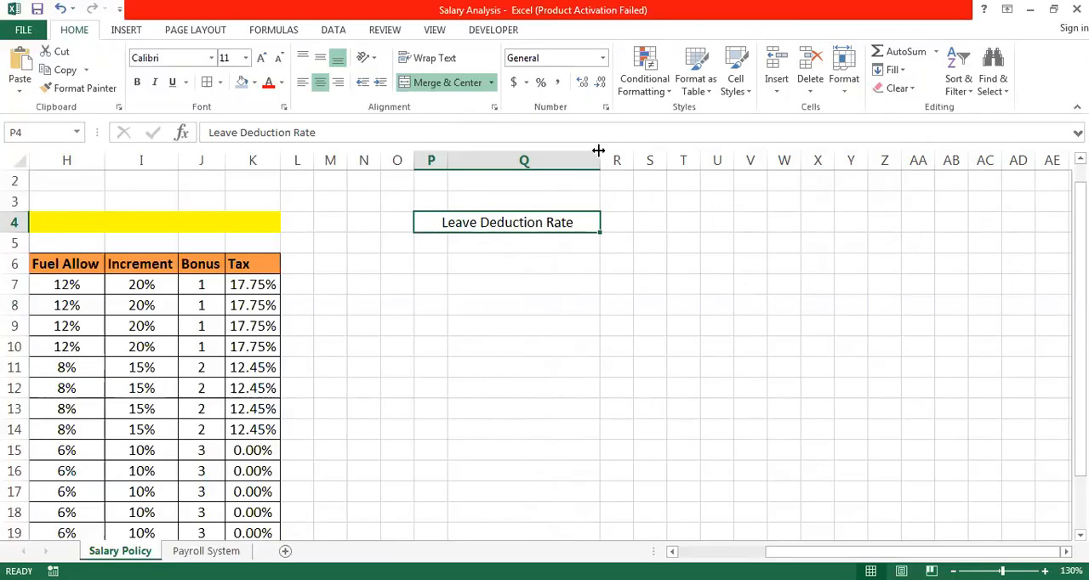
click(512, 298)
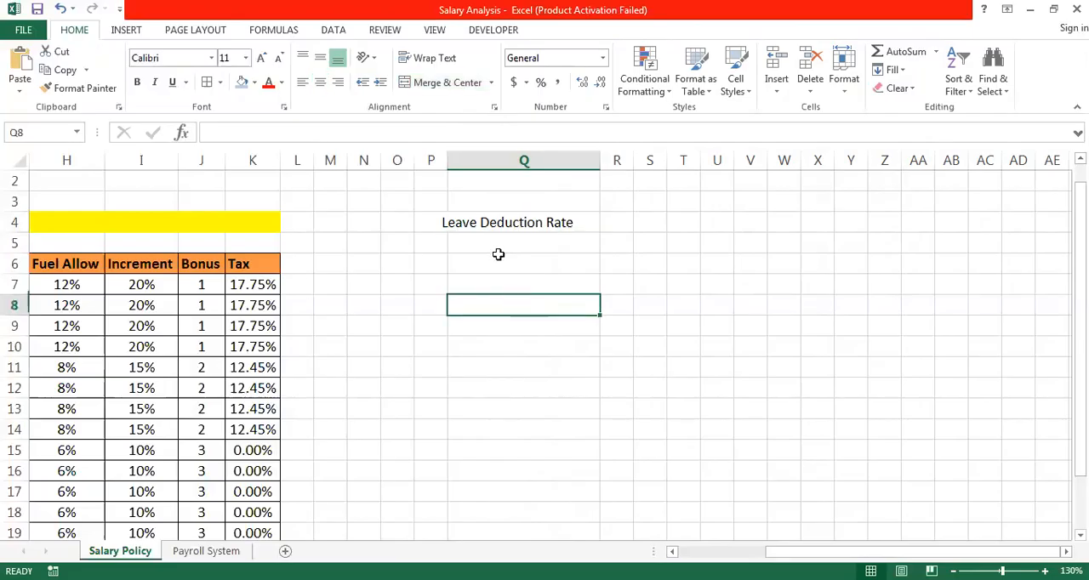
click(492, 222)
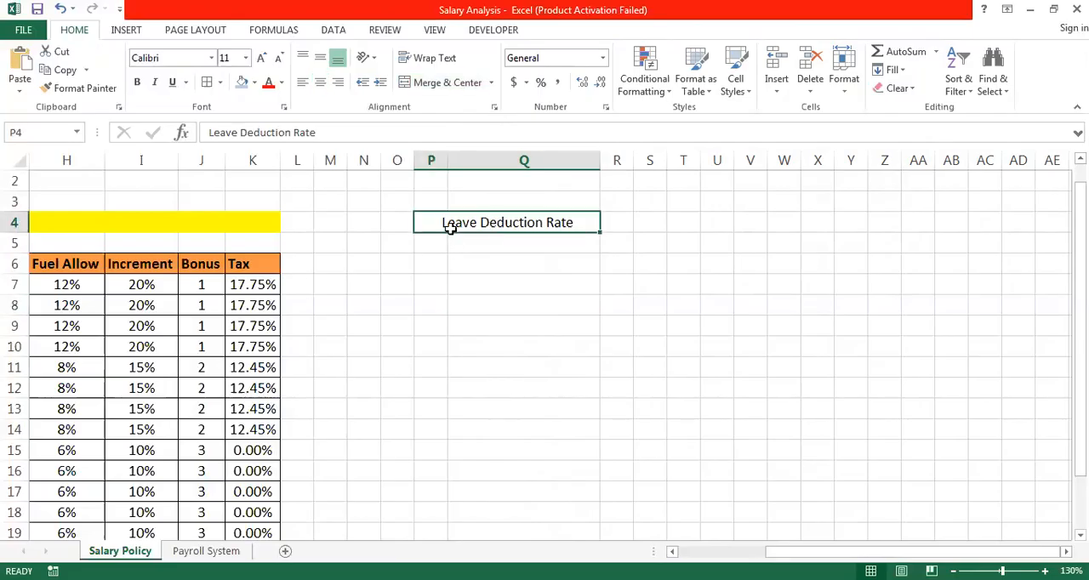
drag(448, 160, 535, 162)
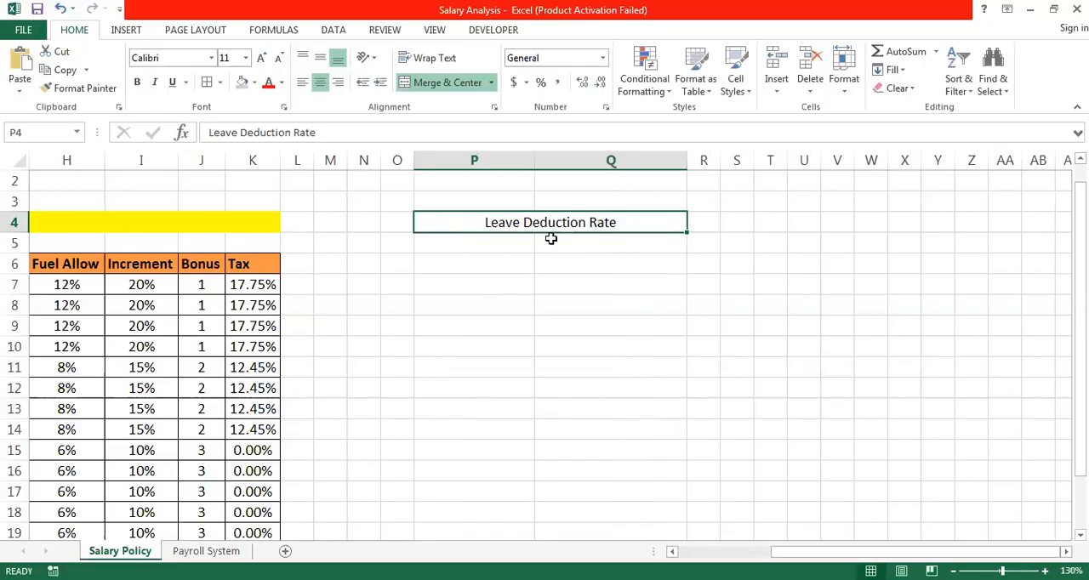
click(254, 83)
click(281, 208)
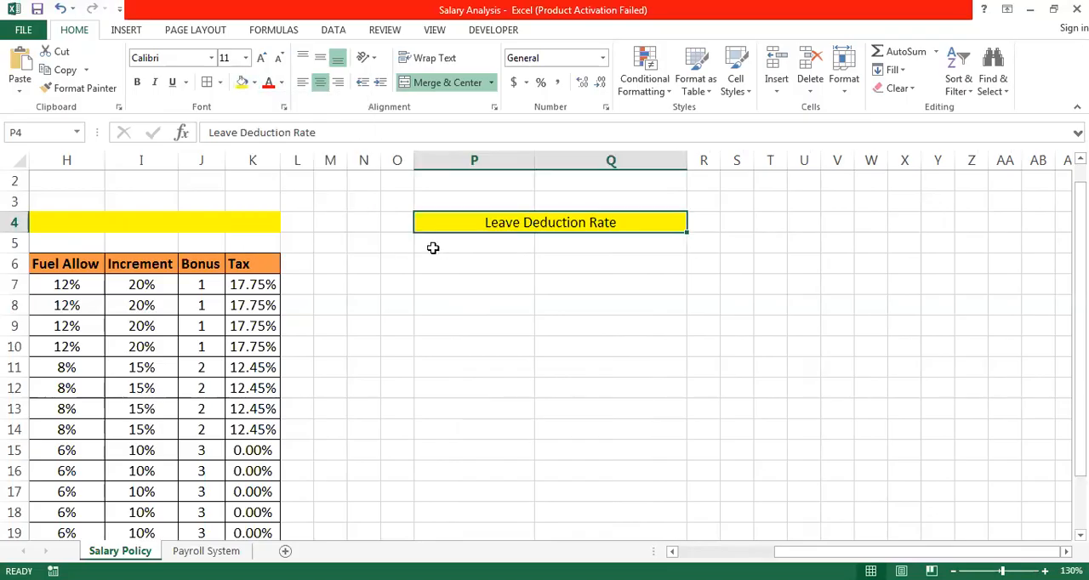
- Enter the headers "Leave" in P6 and "Rate" in Q6, and center both
click(448, 264)
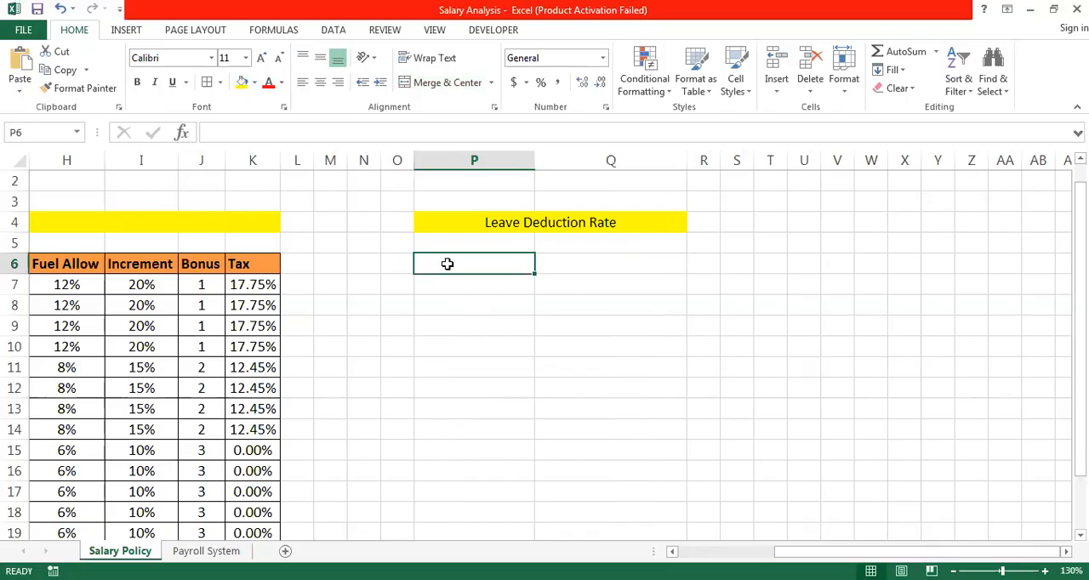
text(Leave)
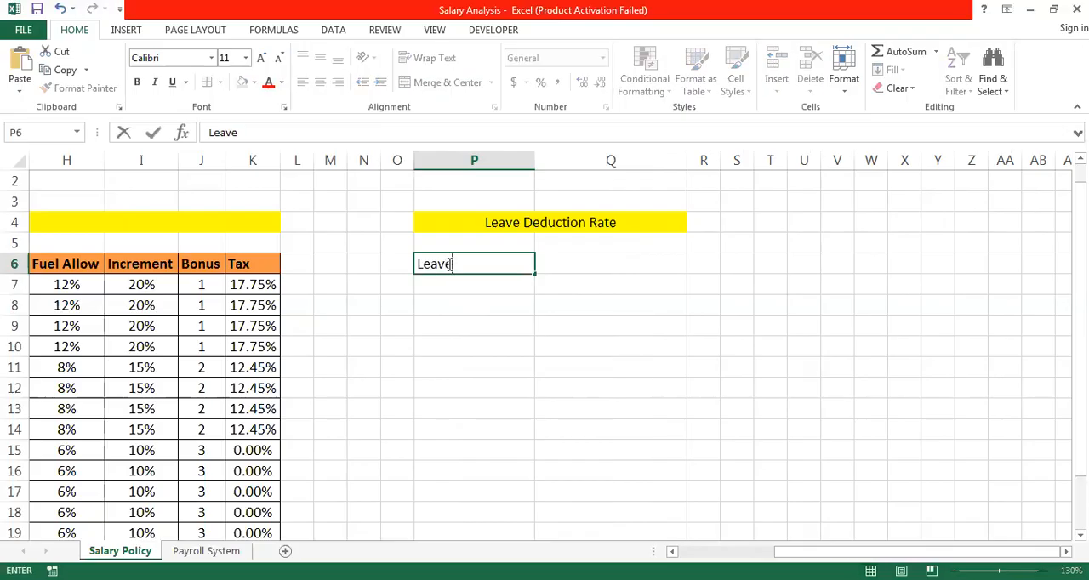
key(Tab)
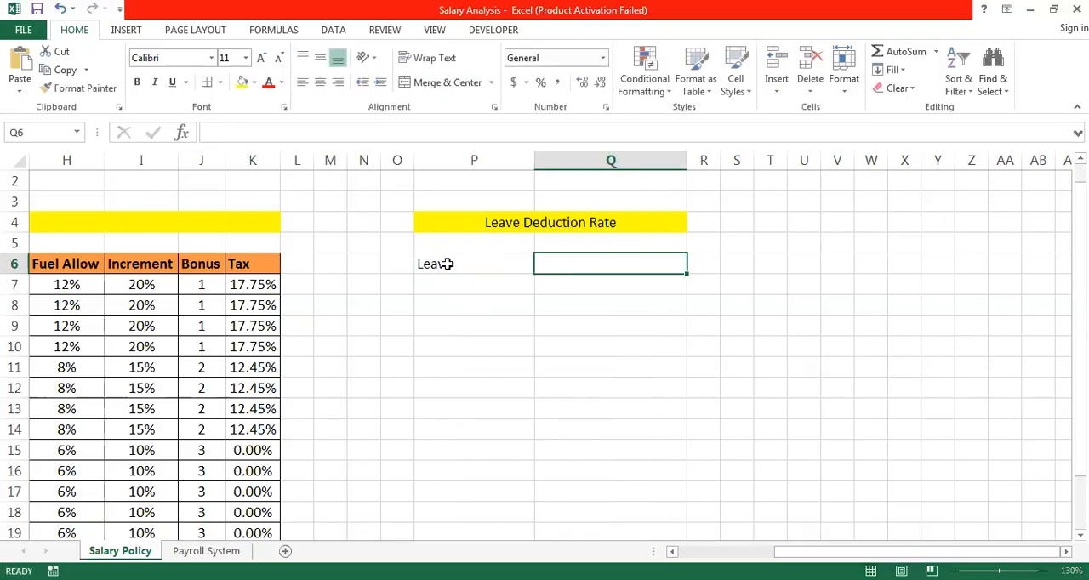
text(Rate)
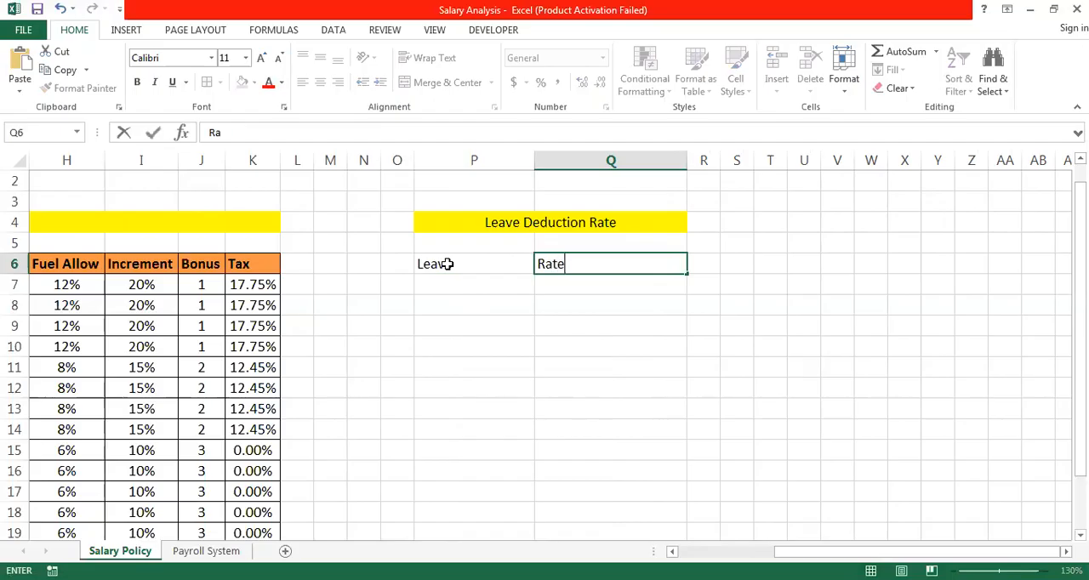
key(Return)
drag(447, 263, 596, 263)
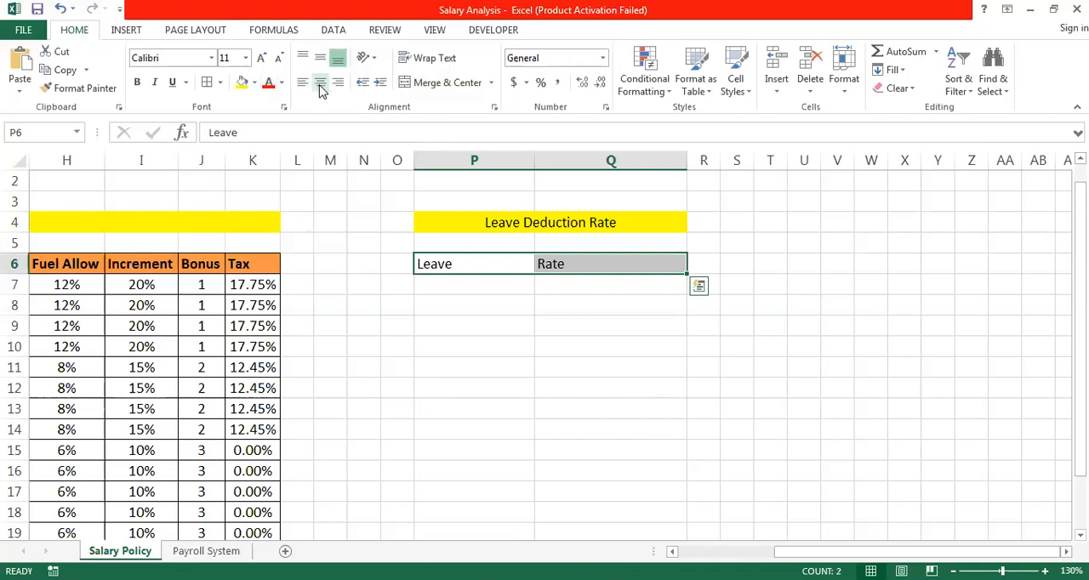
click(321, 85)
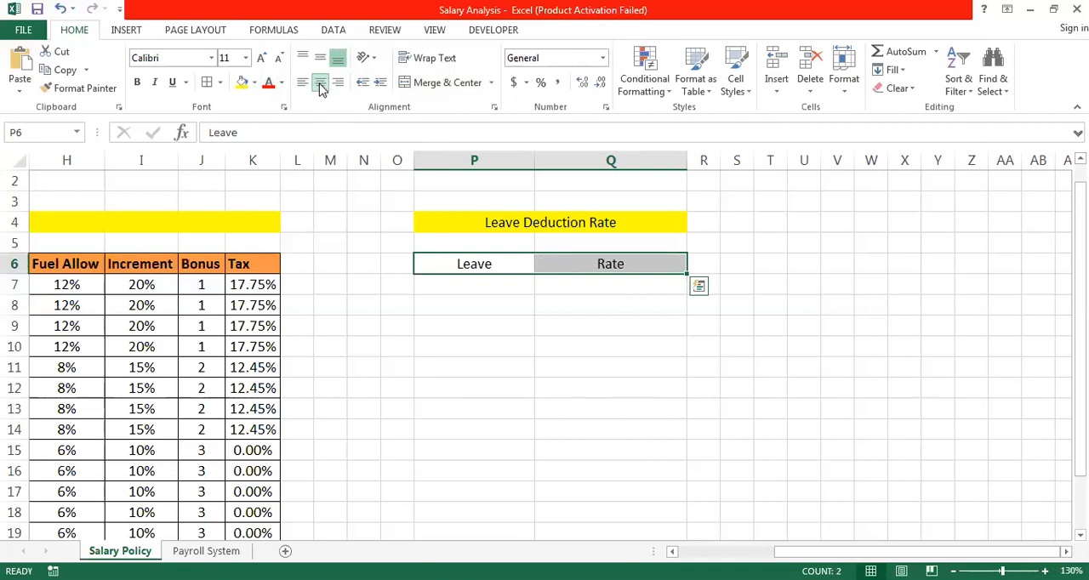
- Apply all borders to the range P6:Q14 to form the deduction table's grid
key(shift+Down)
key(shift+Down)
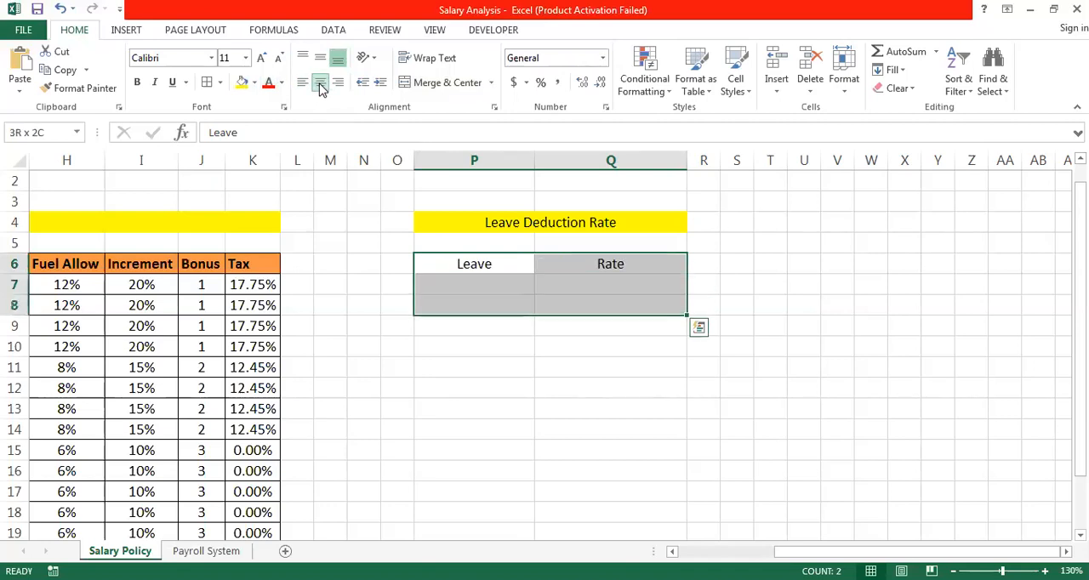
key(shift+Down)
key(shift+Down)
key(shift+Down)
key(shift+Down)
key(shift+Down)
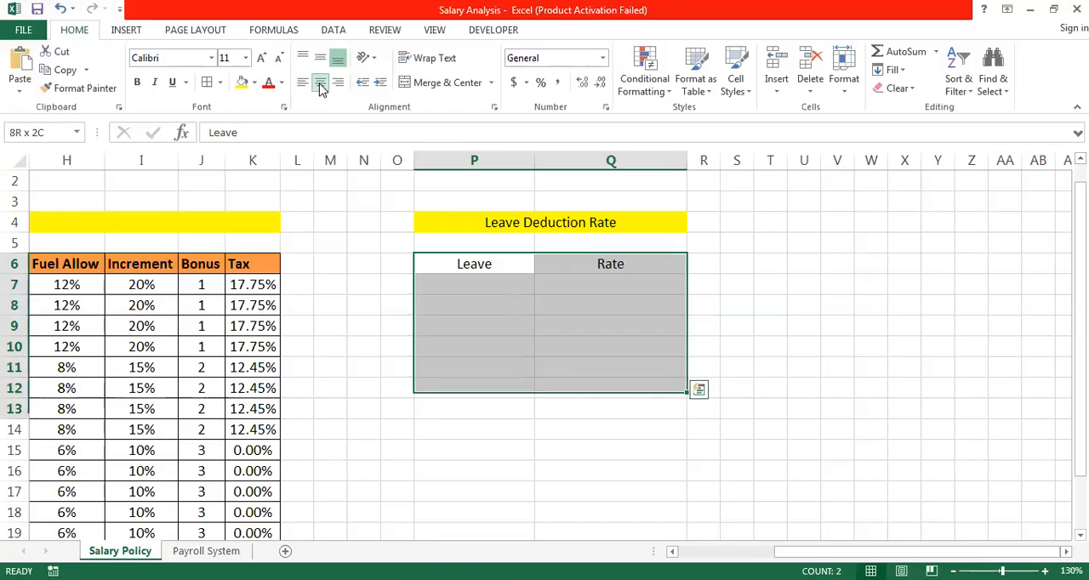
key(shift+Down)
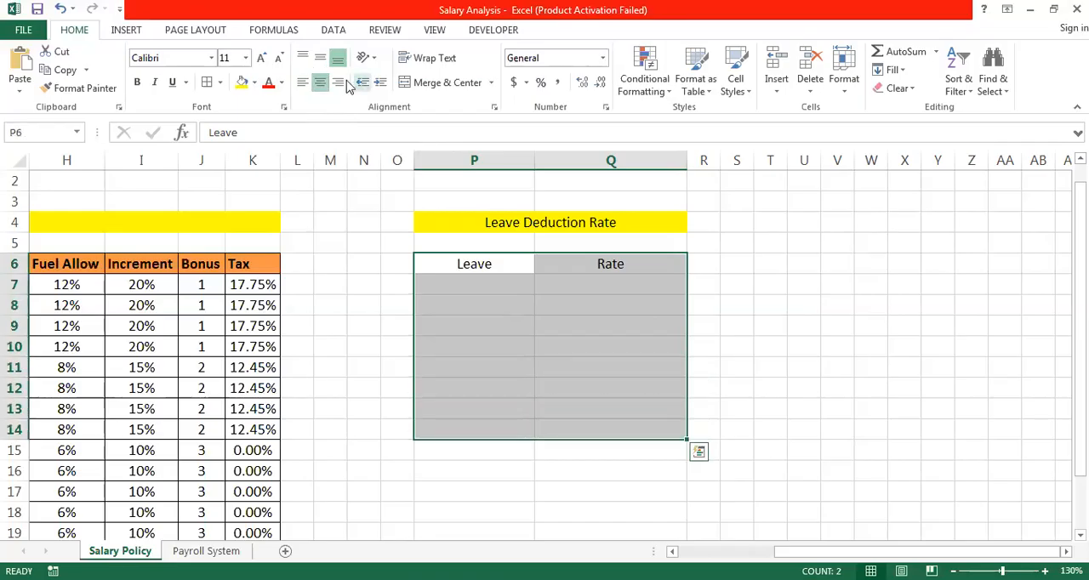
click(206, 82)
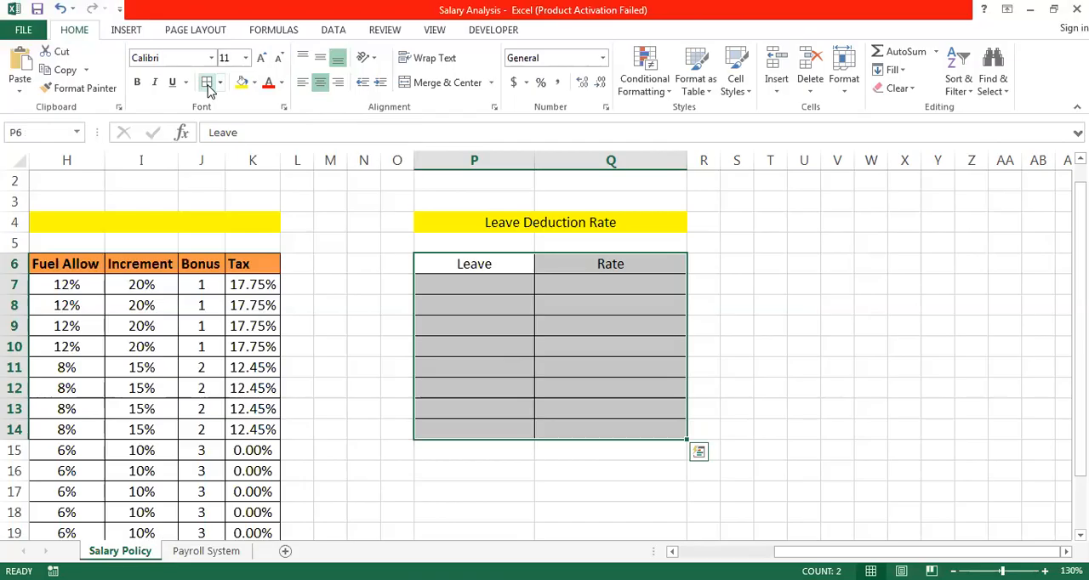
- Enter the leave counts 1 to 7 down the Leave column in P7:P13
click(486, 285)
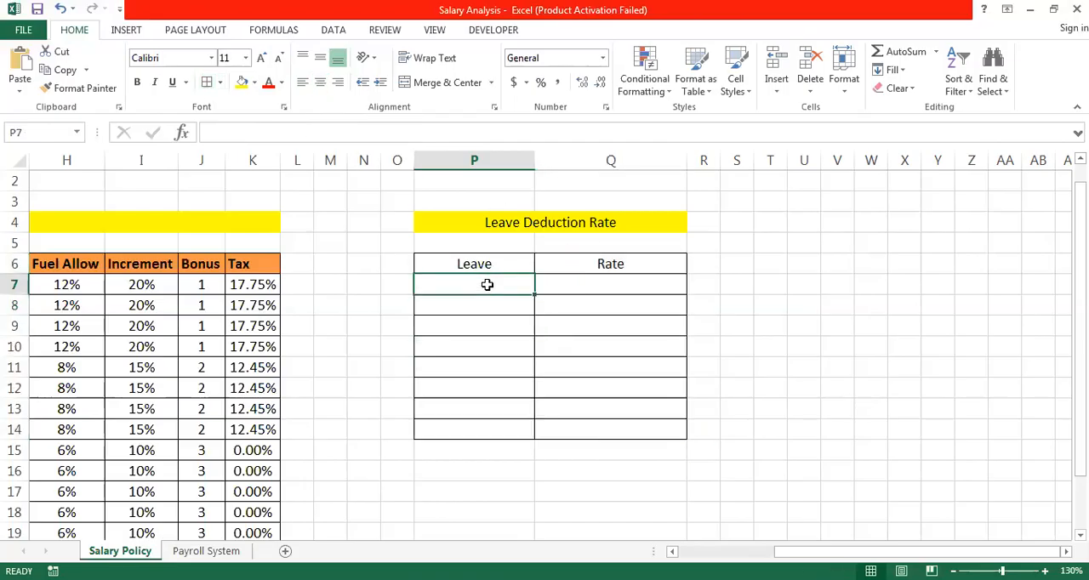
text(1)
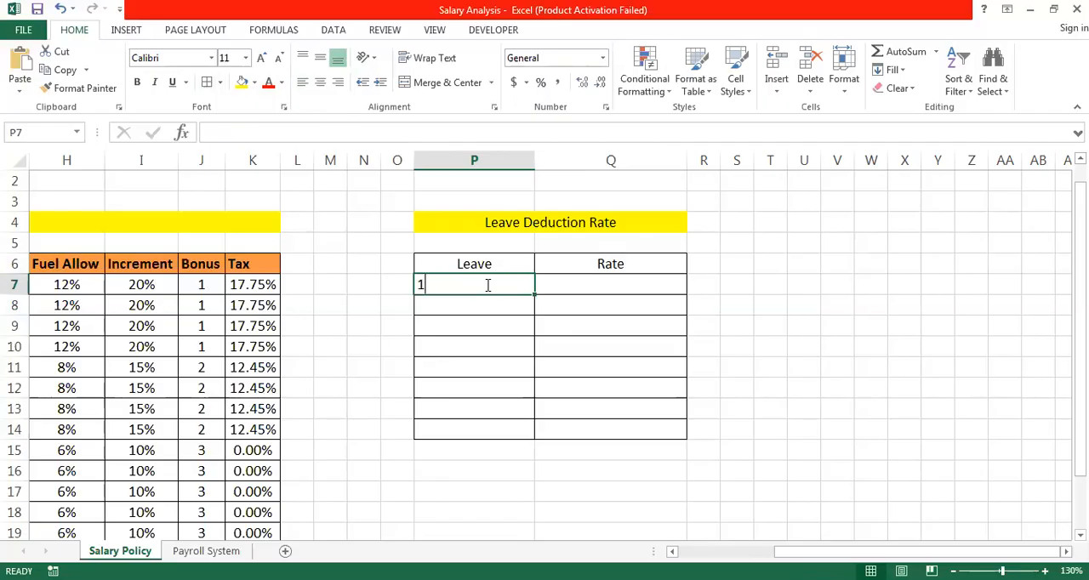
key(Return)
text(2)
key(Return)
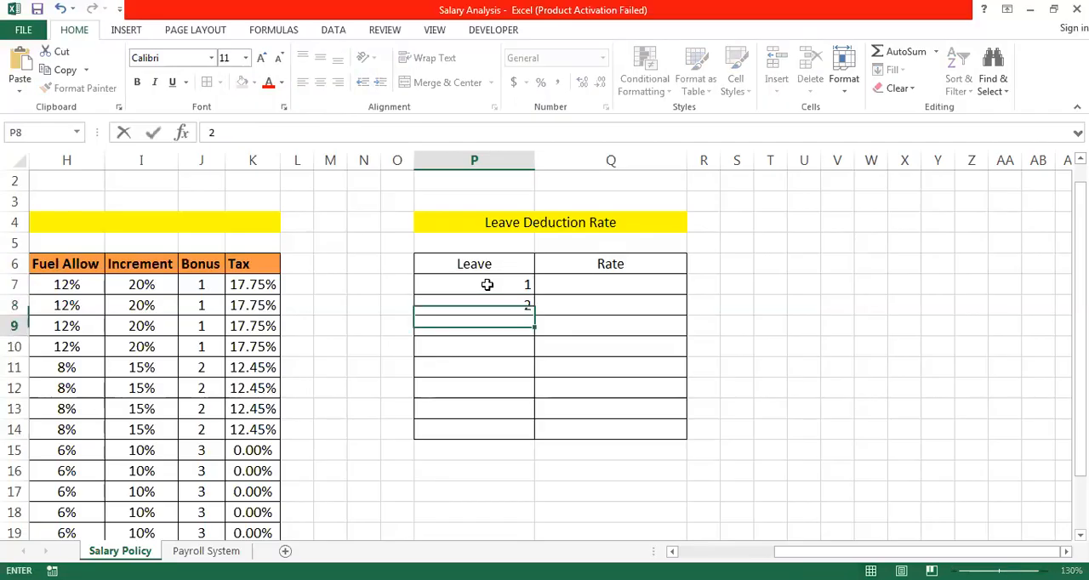
text(3)
key(Return)
text(4)
key(Return)
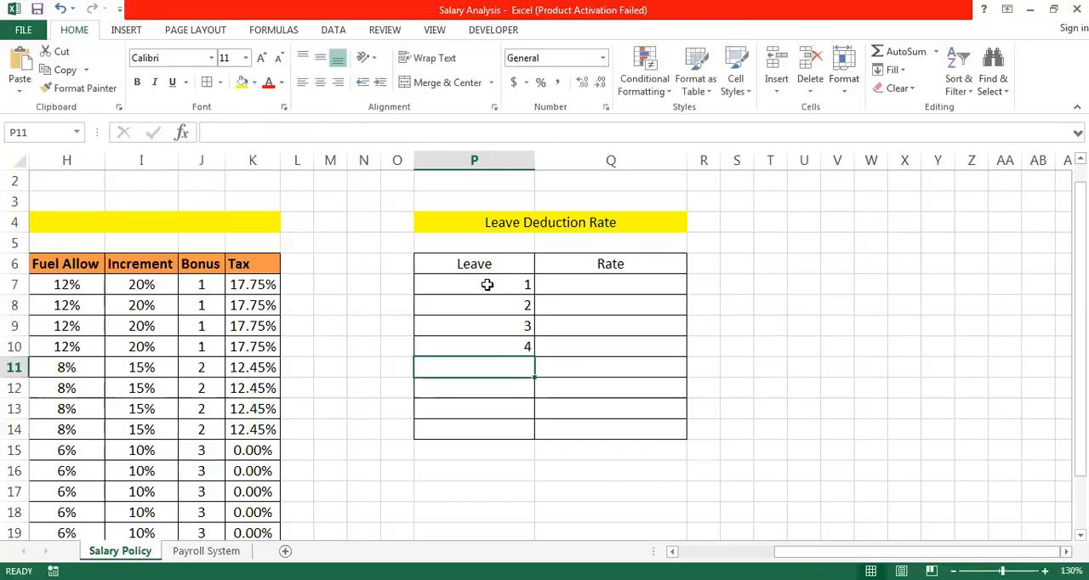
text(5)
key(Return)
text(6)
key(Return)
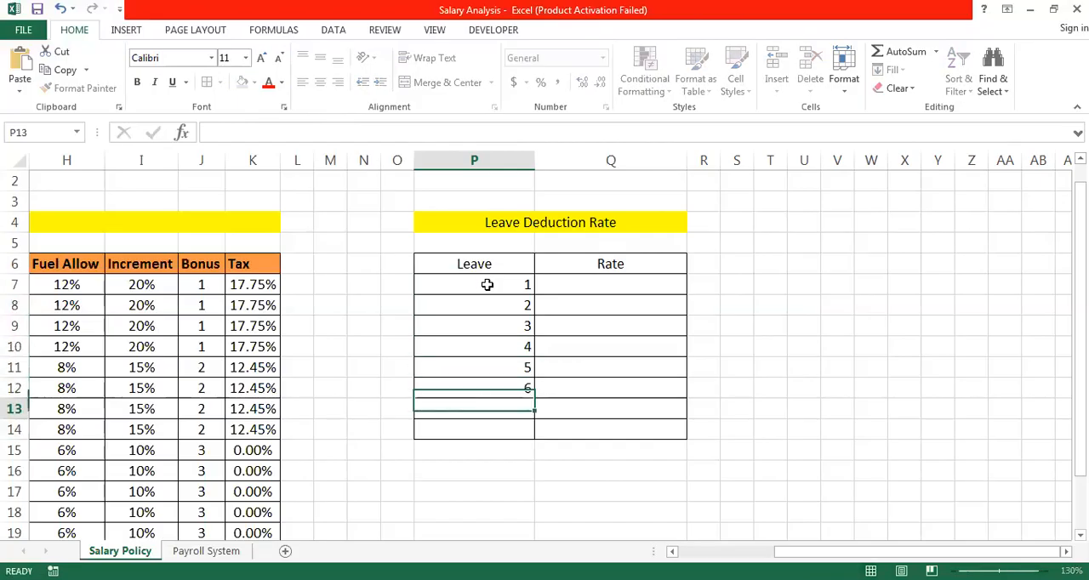
text(7)
- Remove the borders of the empty row P14:Q14 below the table with Clear All
click(487, 284)
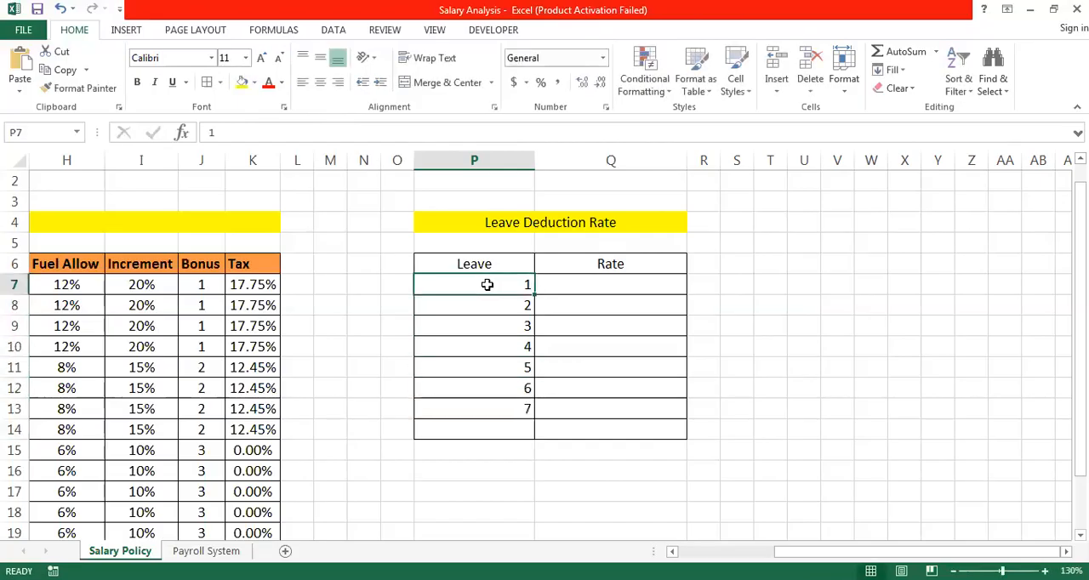
key(Down)
key(Down)
key(Down)
key(Down)
key(Down)
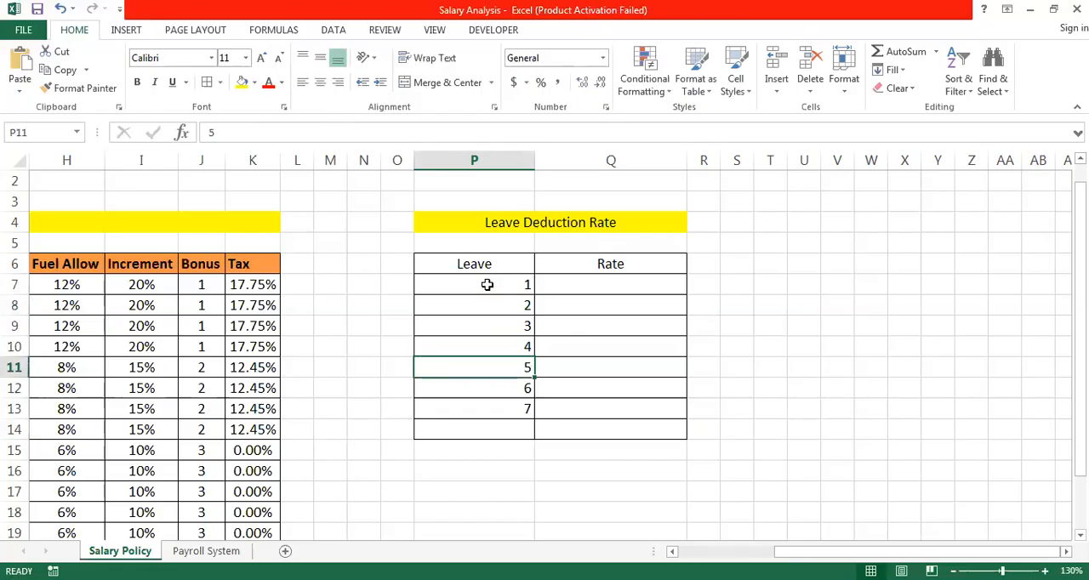
key(Down)
key(Down)
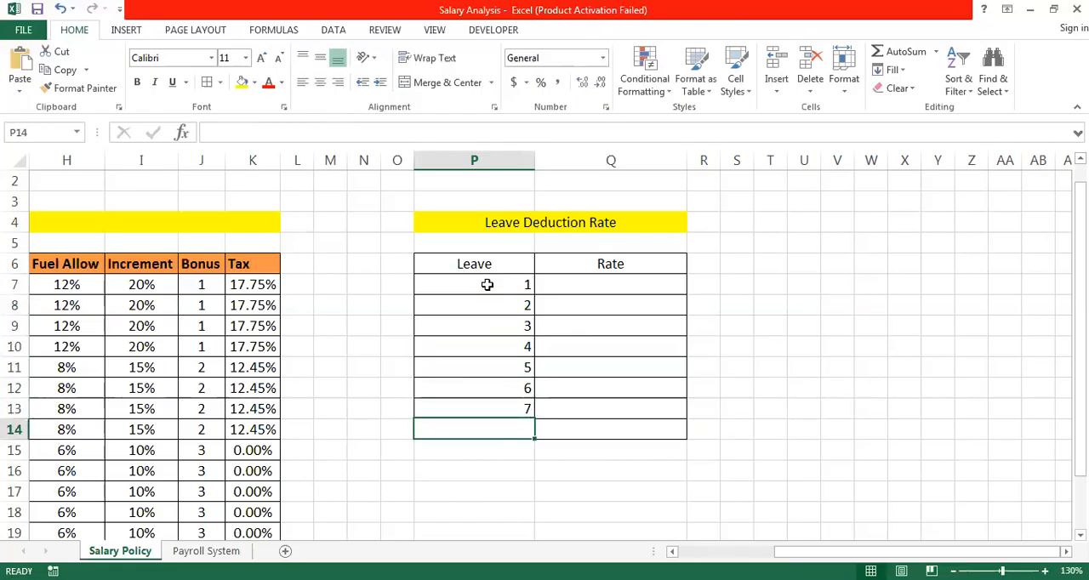
key(shift+Right)
key(shift+Right)
key(shift+Left)
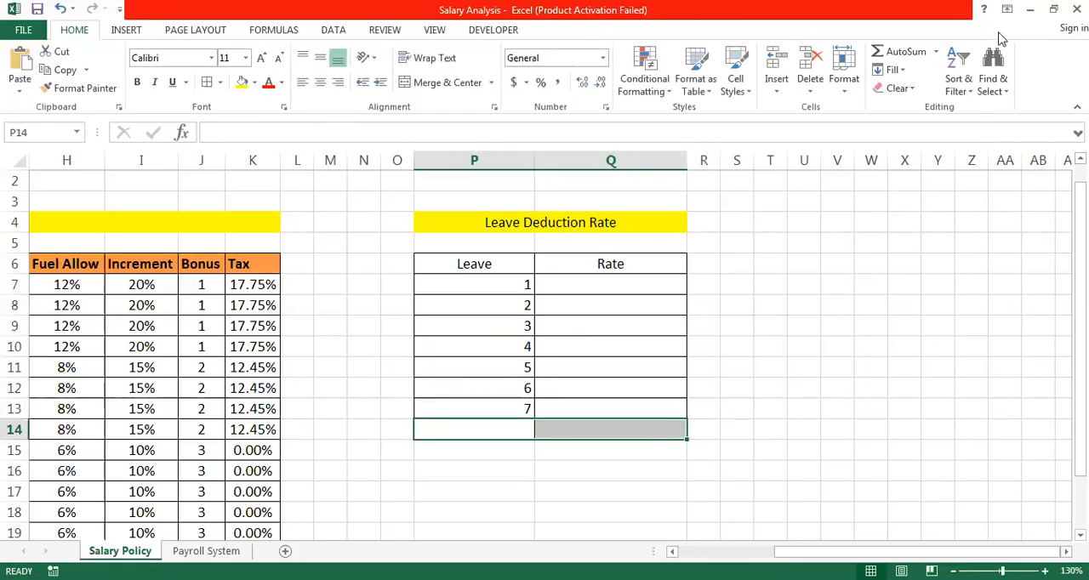
click(900, 89)
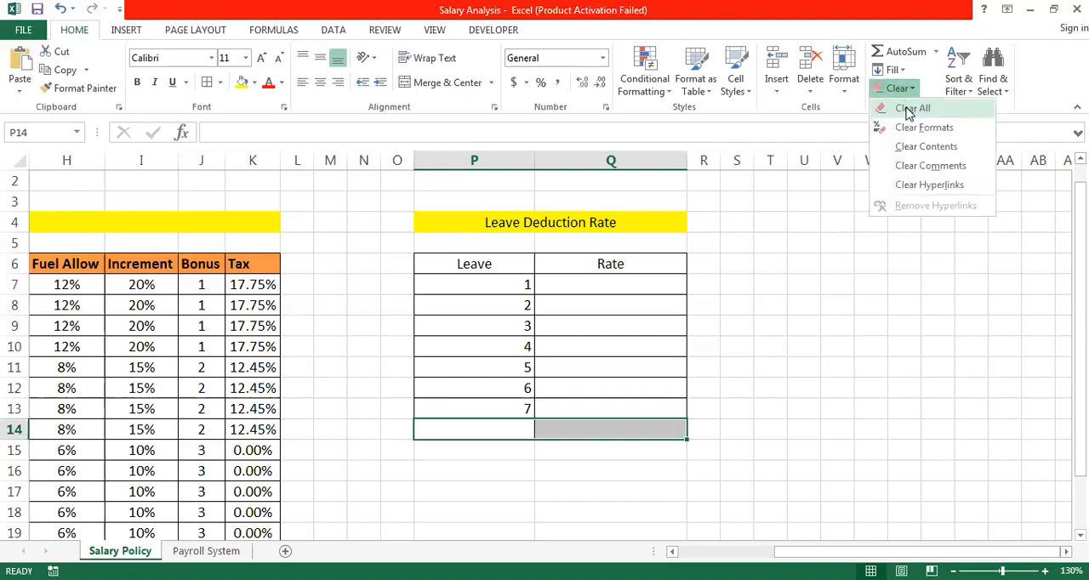
click(910, 109)
click(589, 450)
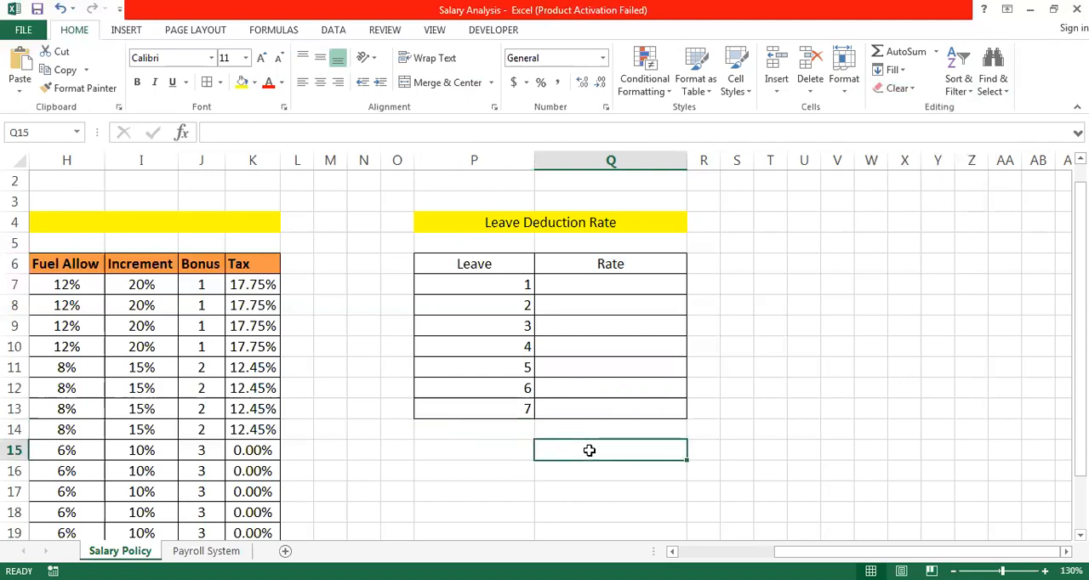
- Center the leave counts in P7:P13
key(Down)
key(Up)
key(Up)
key(Down)
key(Down)
key(Down)
key(Up)
key(Up)
key(Up)
key(Up)
key(Up)
key(Up)
key(Up)
key(Up)
key(Up)
key(Up)
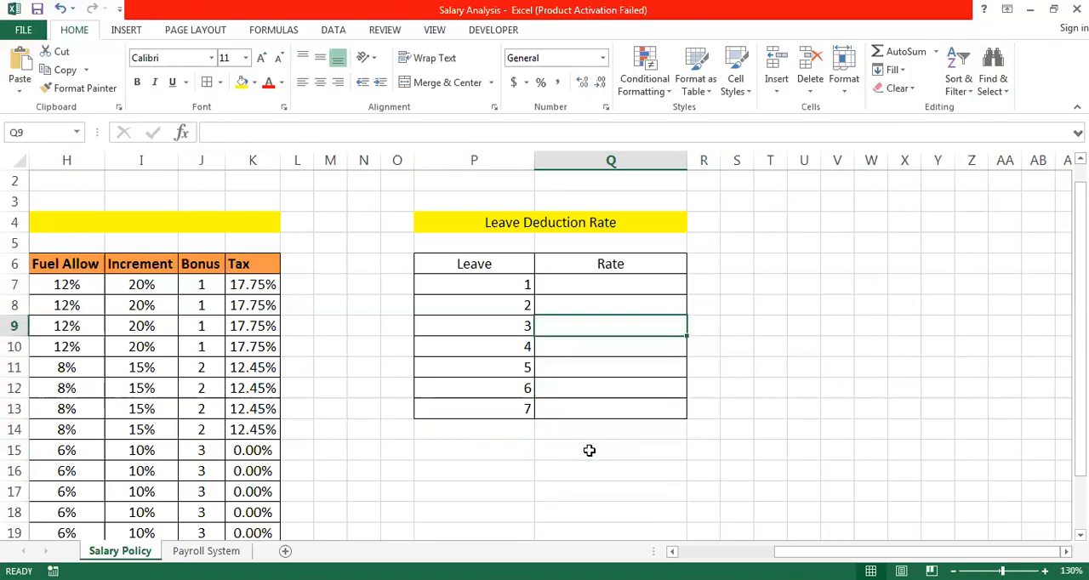
key(Left)
key(shift+Down)
key(shift+Down)
key(shift+Down)
key(shift+Down)
key(shift+Down)
key(shift+Down)
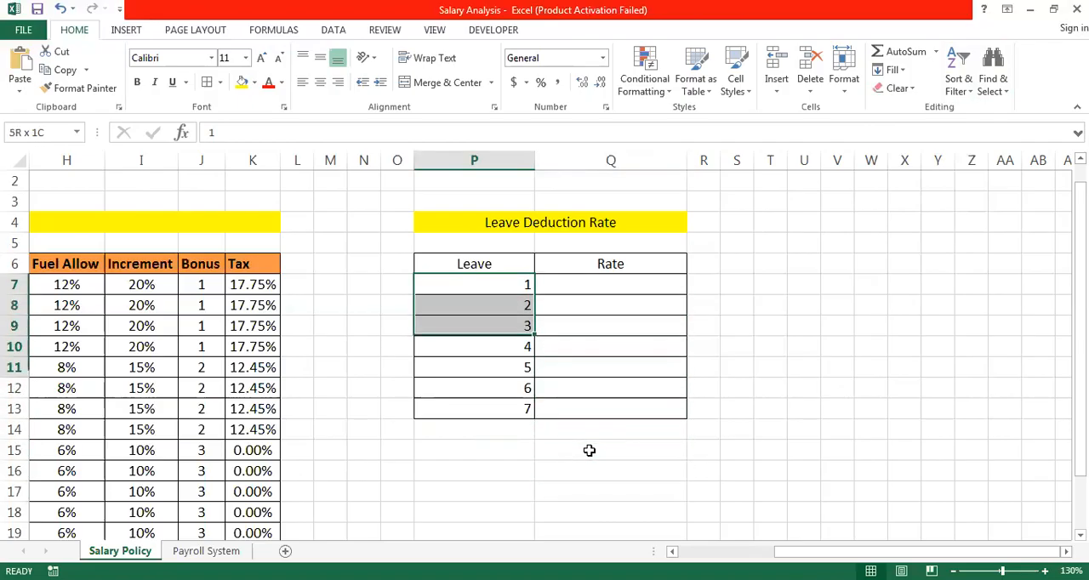
click(321, 85)
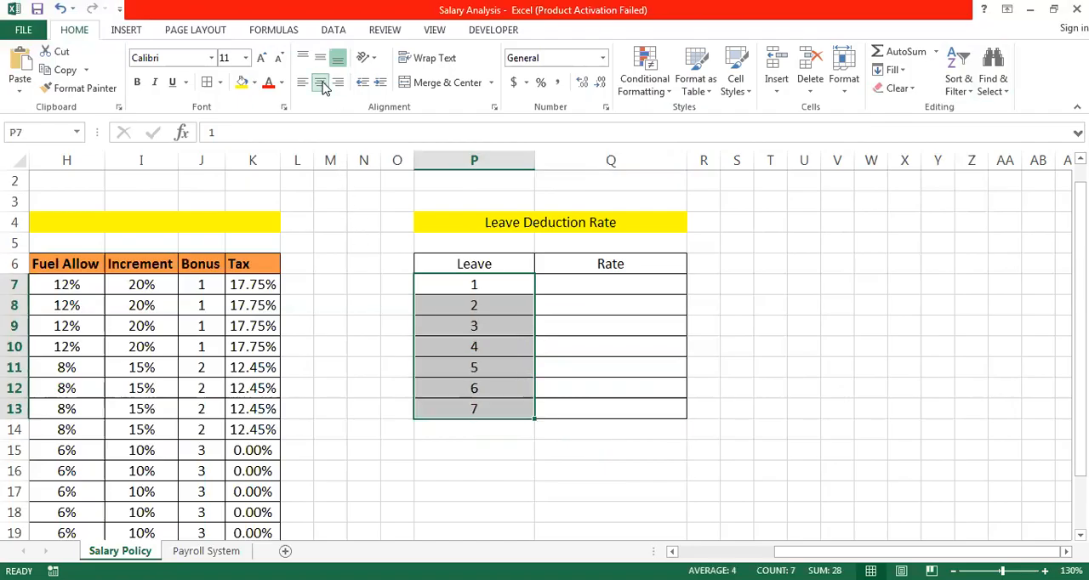
- Enter 100% as the rate for one leave in Q7 and center it in the cell
click(591, 289)
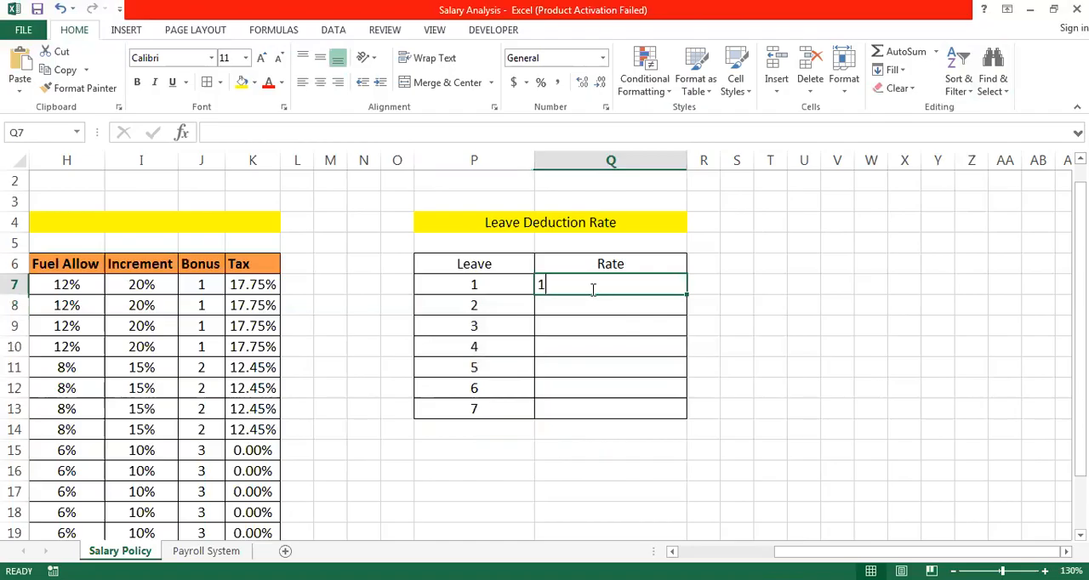
text(100)
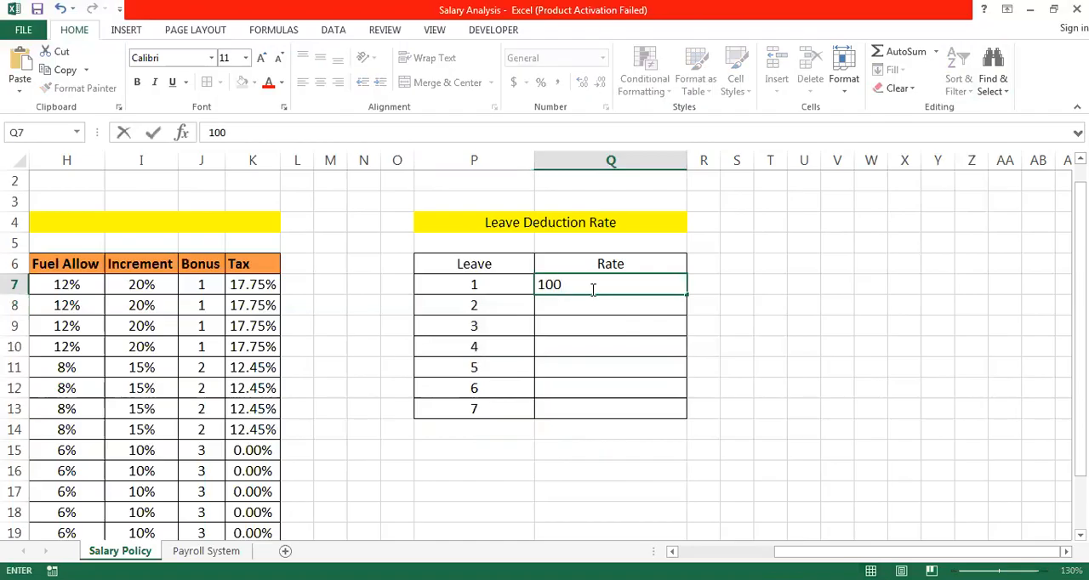
text(%)
key(Return)
click(591, 290)
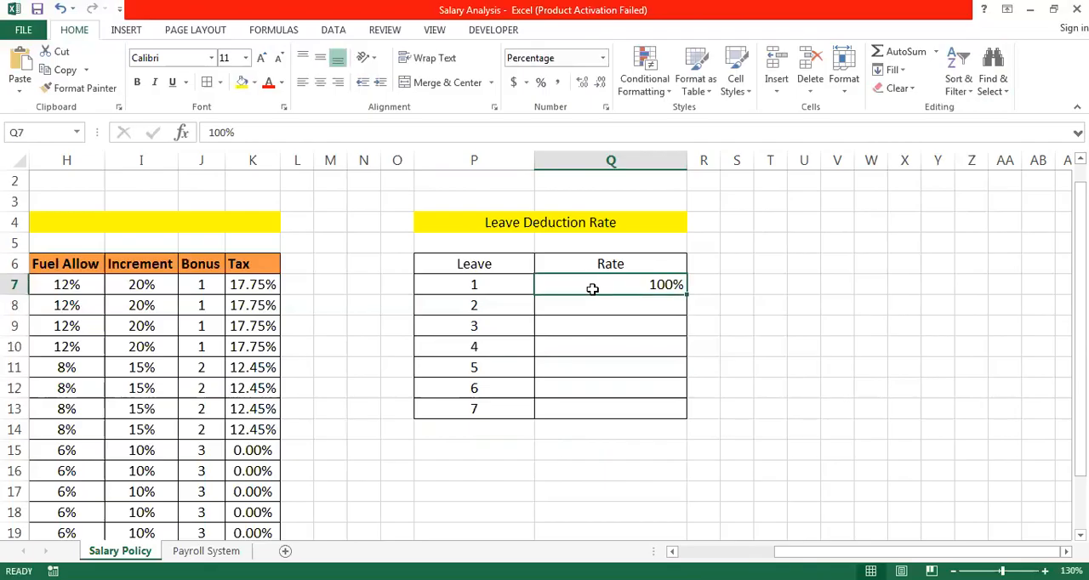
click(316, 84)
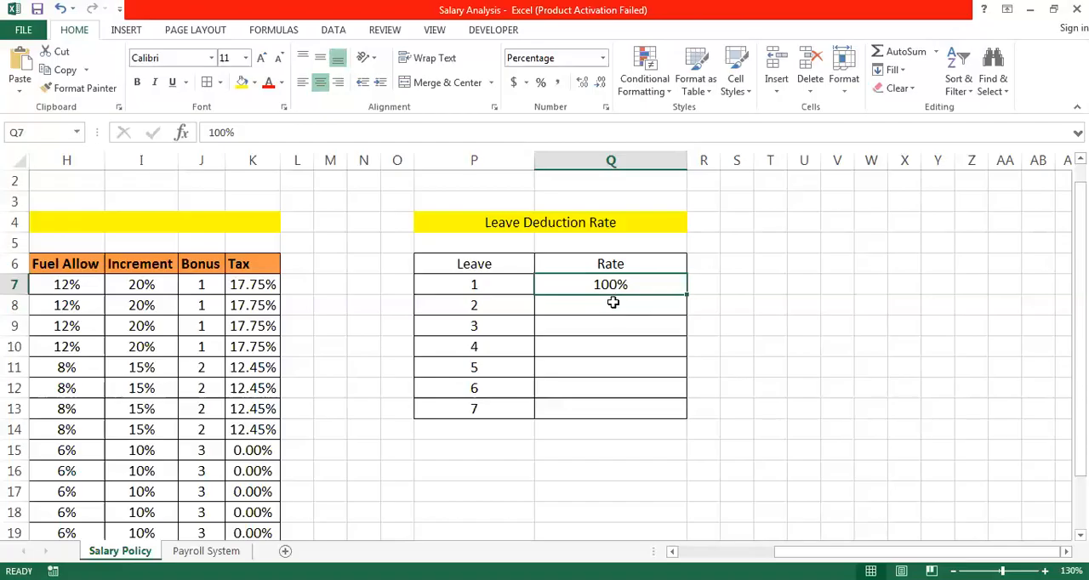
- Enter 110 in Q8 as the rate for two leaves and center it
click(614, 305)
text(11)
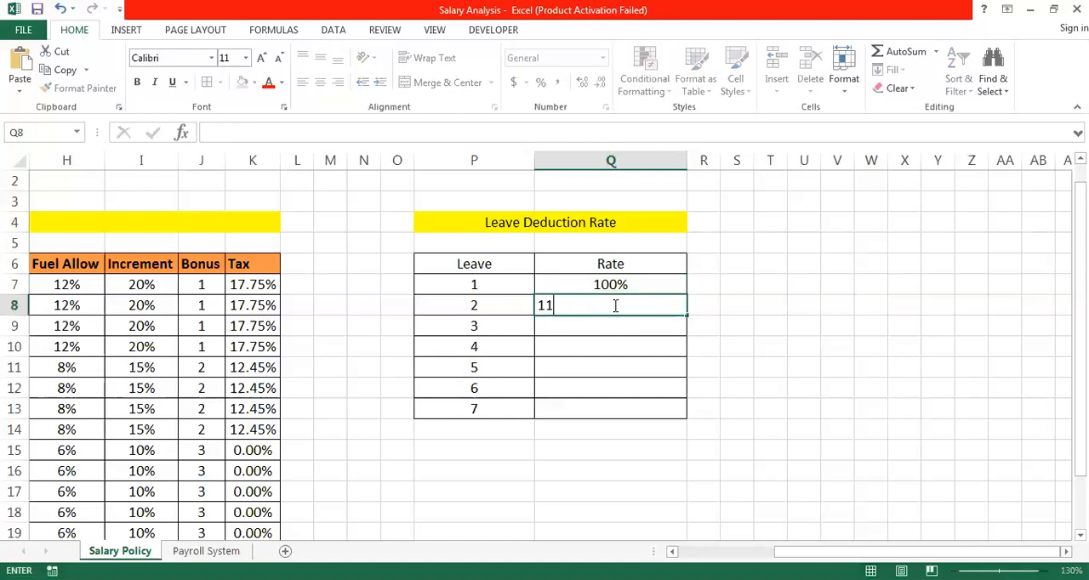
text(0)
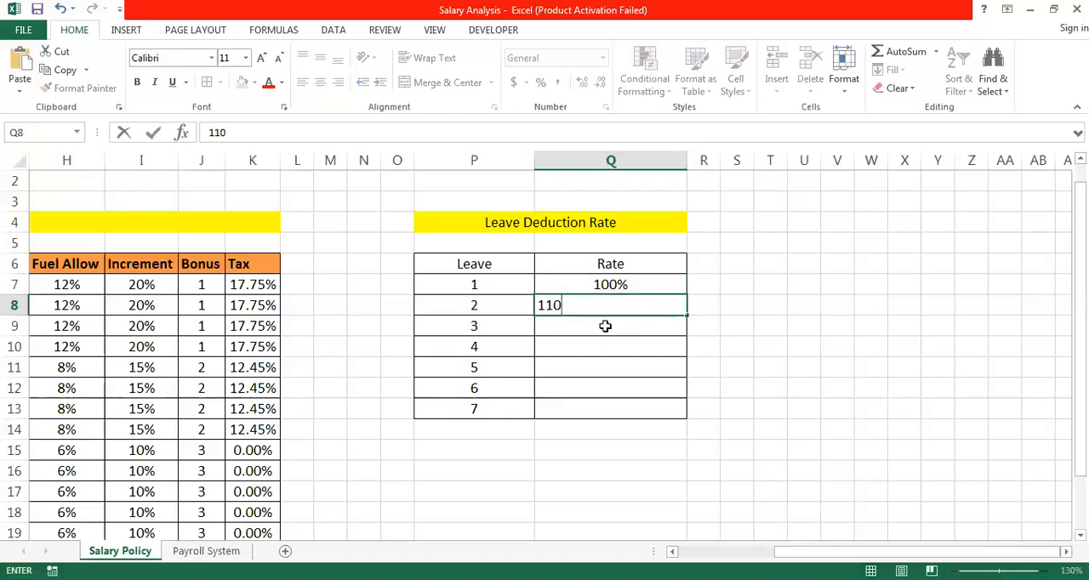
click(604, 326)
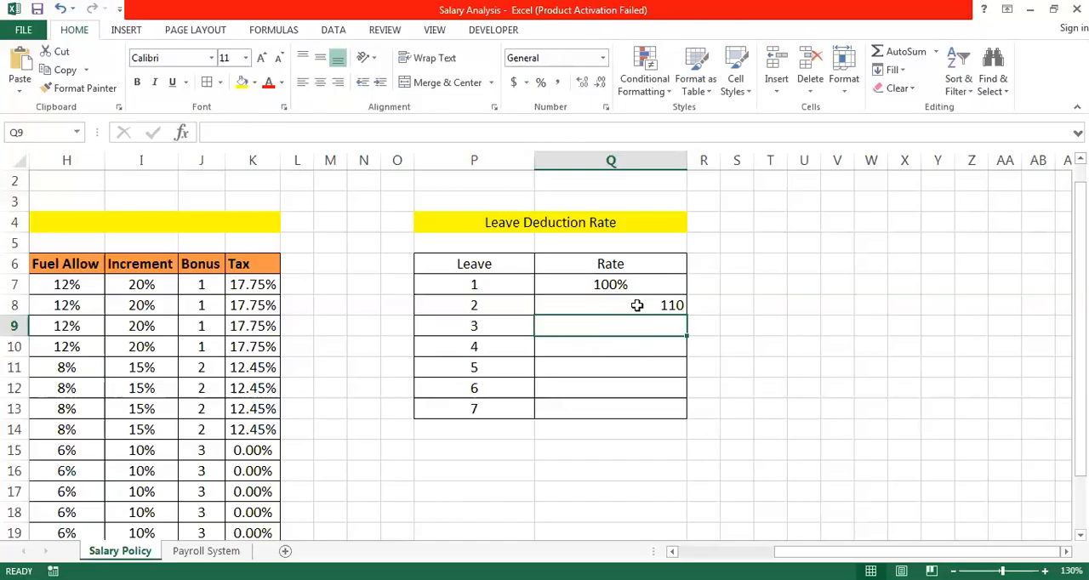
click(637, 305)
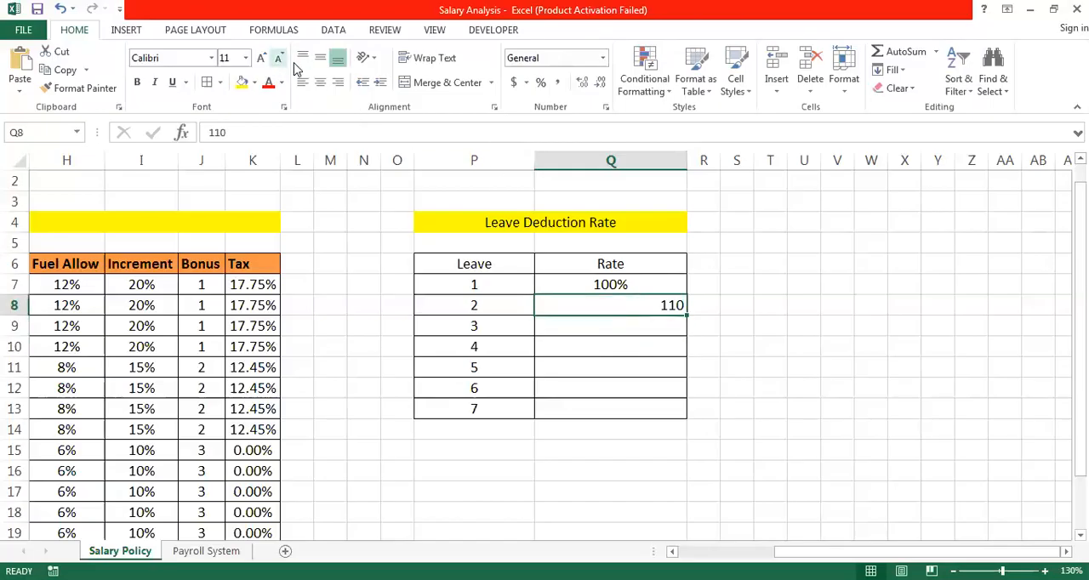
click(319, 85)
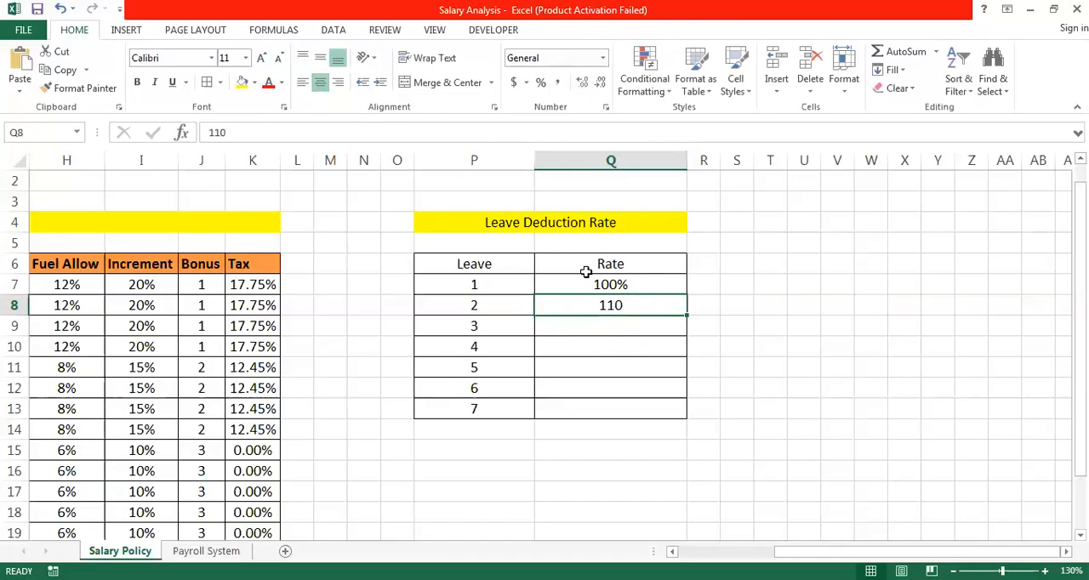
- Change Q8 to 110% and fill the rate series from Q7:Q8 down to 160% in Q13
double_click(638, 305)
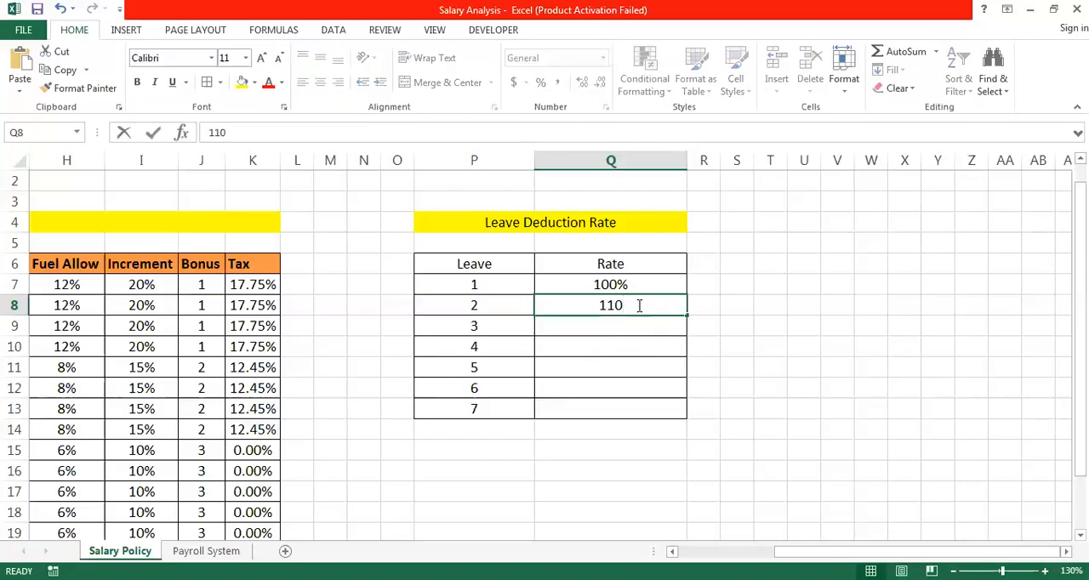
text(%)
key(Return)
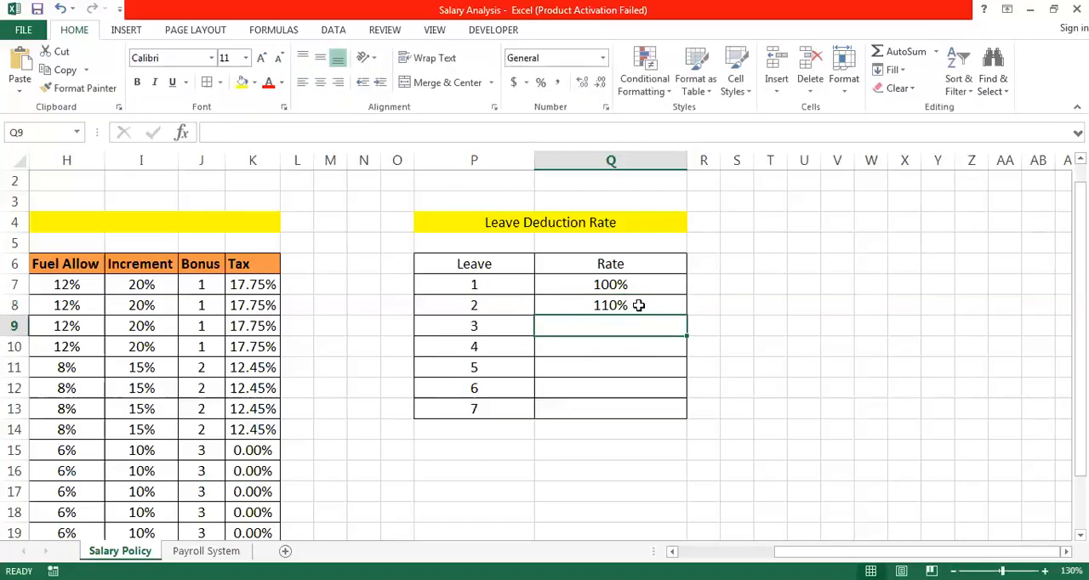
click(628, 289)
drag(629, 295, 681, 424)
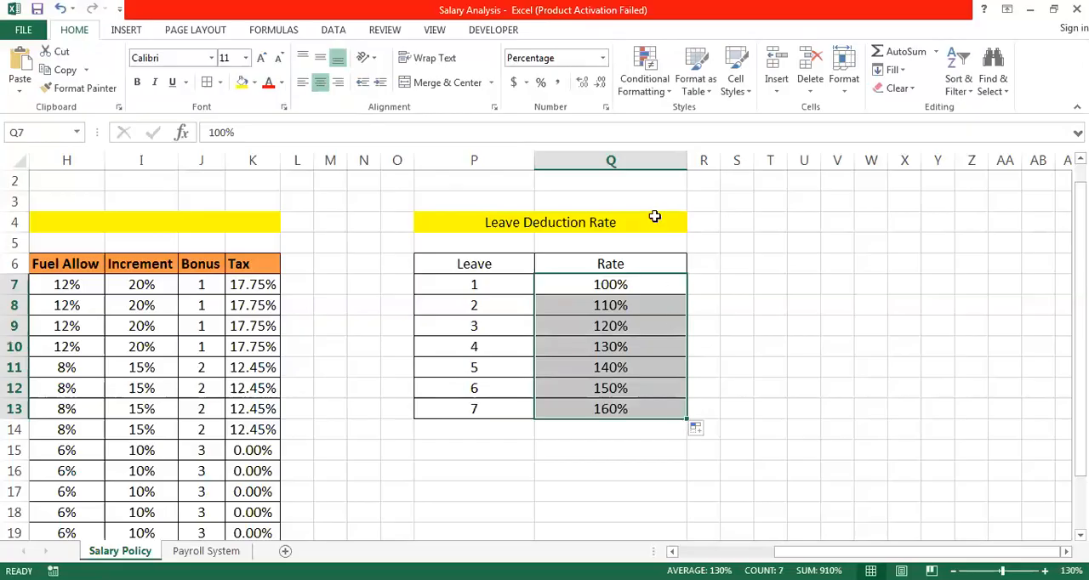
- Copy the merged "Leave Deduction Rate" title from P4 to U4 to start a second table
click(587, 222)
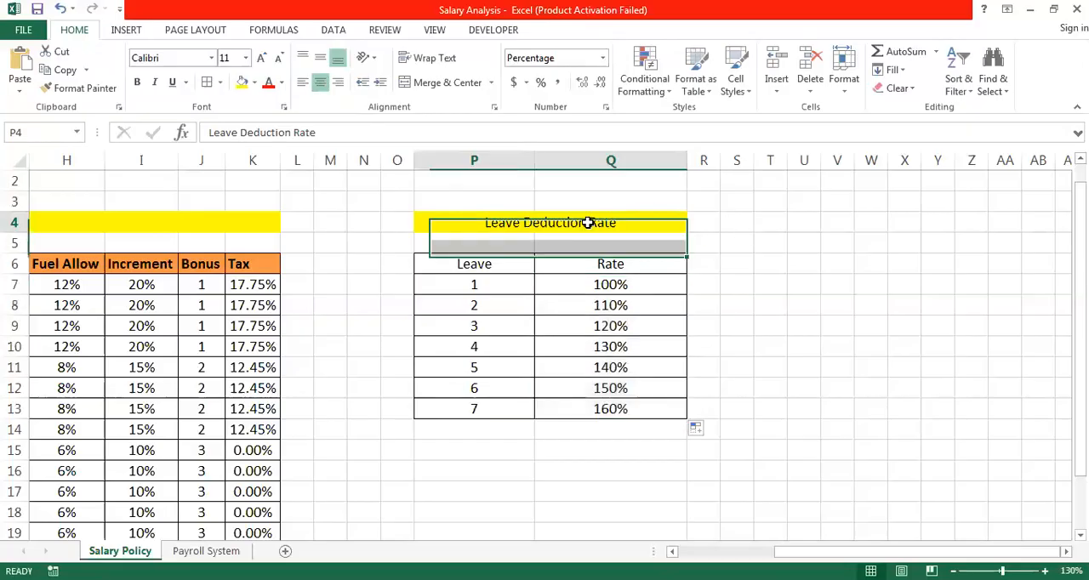
key(ctrl+c)
key(Right)
key(Right)
key(Right)
key(Right)
key(Right)
key(Right)
key(Left)
key(Left)
key(ctrl+v)
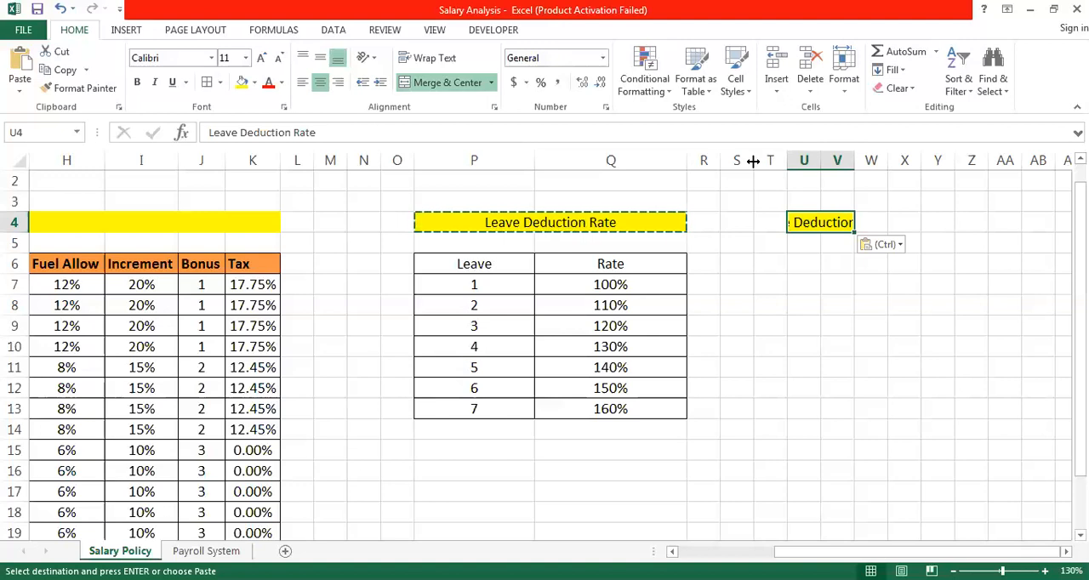
- Widen columns U and V so the copied title fits with room to spare
double_click(855, 160)
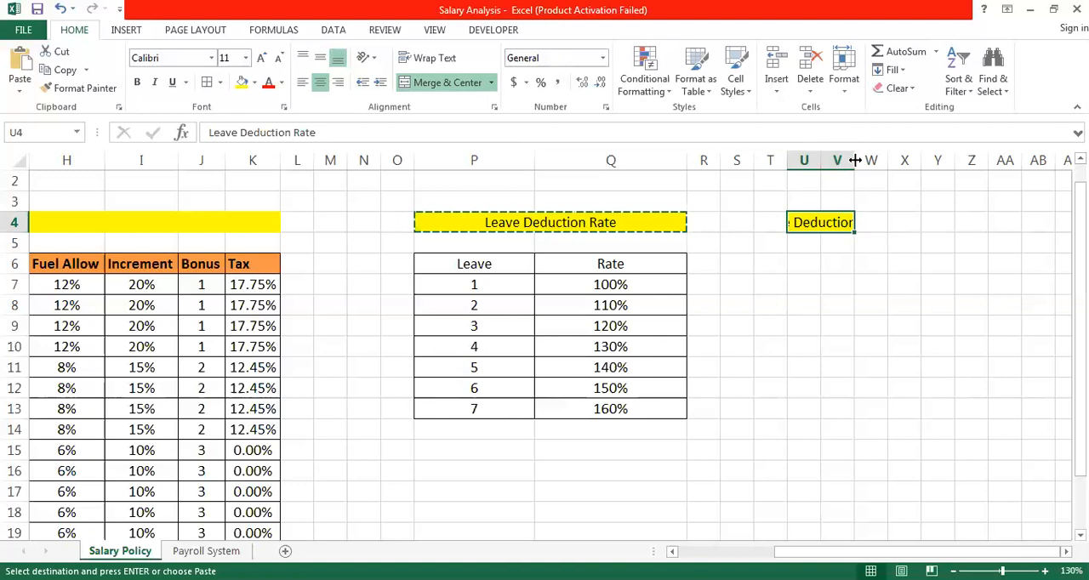
drag(854, 160, 937, 160)
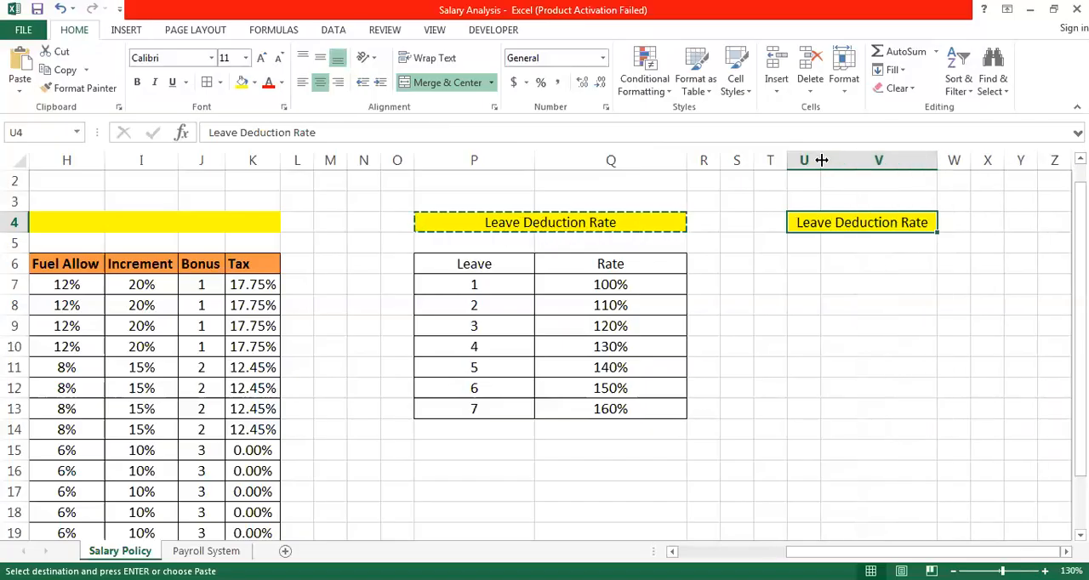
drag(821, 160, 869, 160)
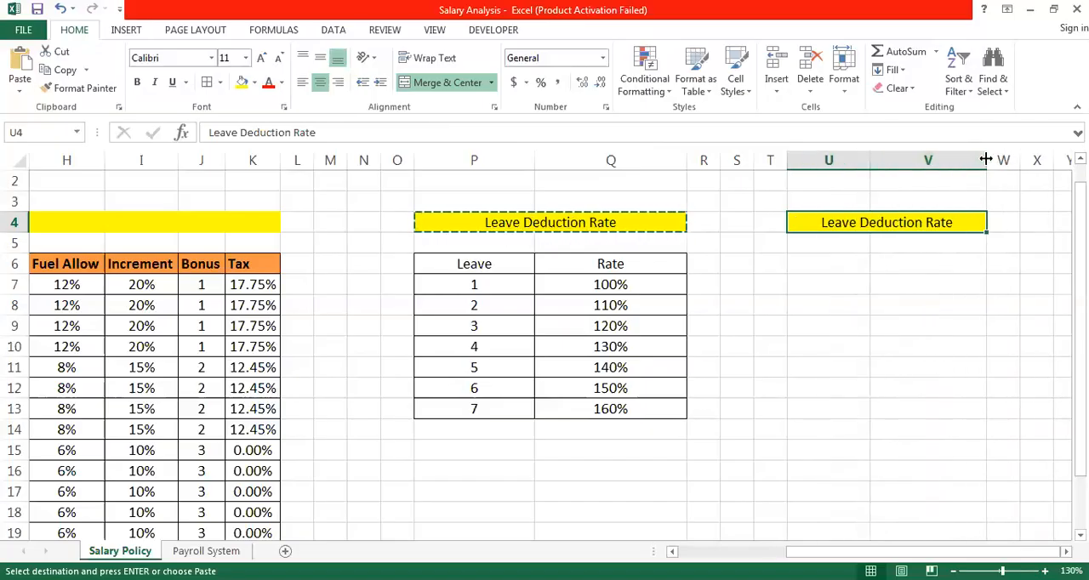
drag(986, 160, 1000, 160)
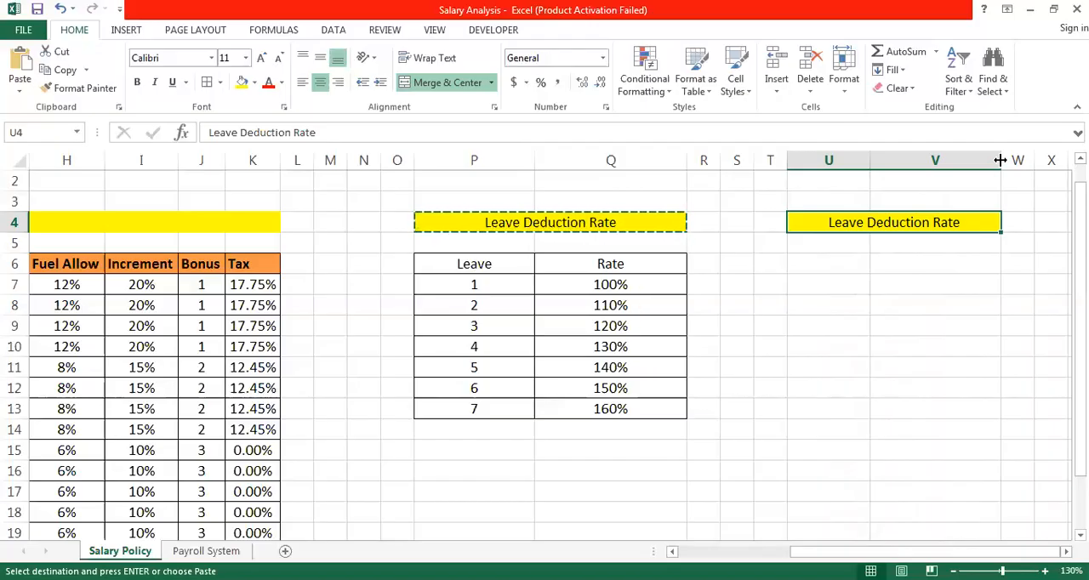
- Change the copied title in U4 to "Half Day Deduction Rate"
double_click(862, 222)
key(BackSpace)
key(BackSpace)
key(BackSpace)
key(BackSpace)
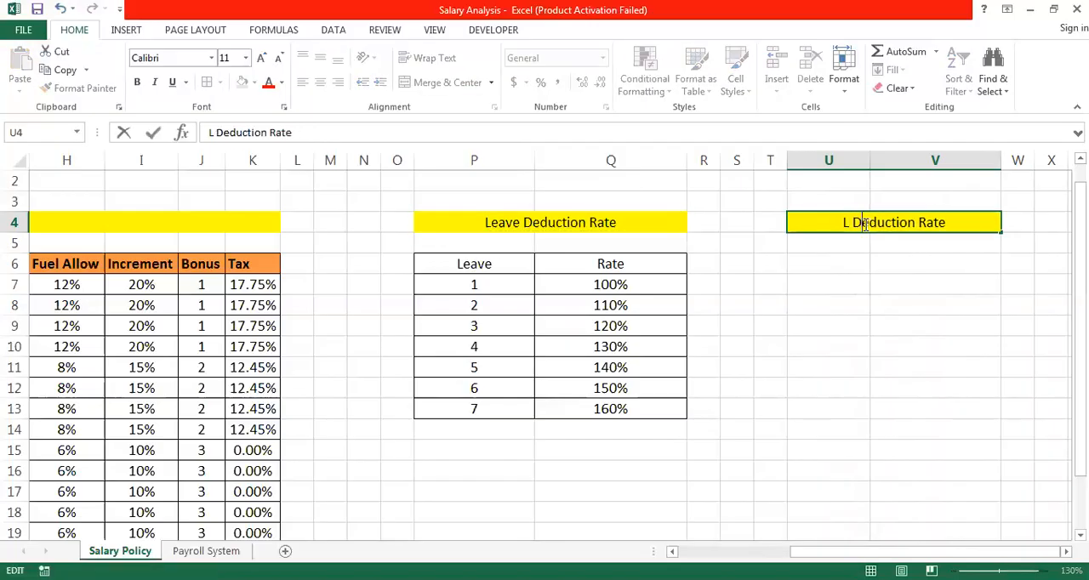
key(BackSpace)
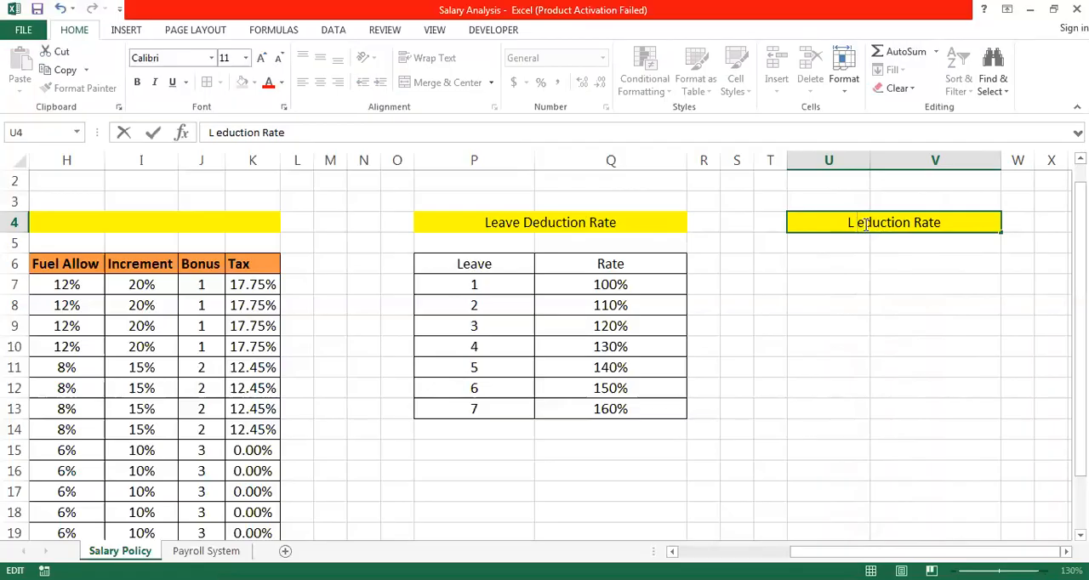
key(Return)
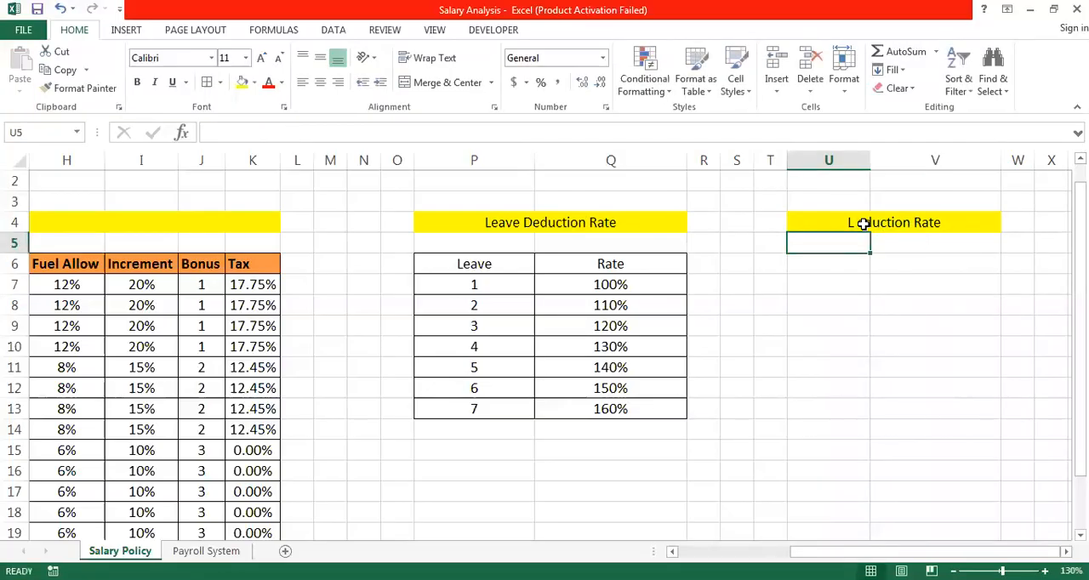
double_click(863, 224)
text(d)
key(BackSpace)
text(D)
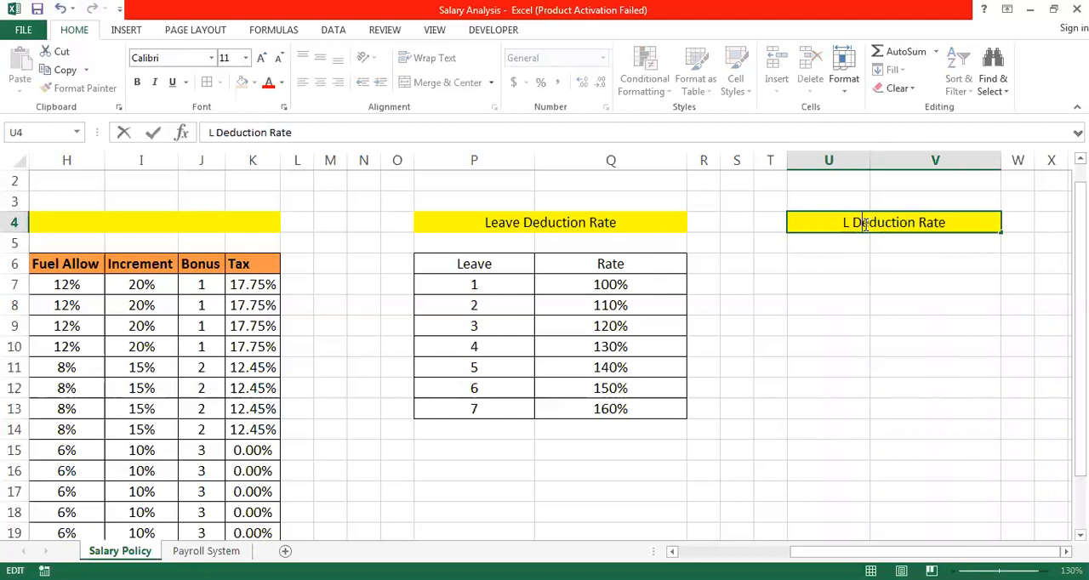
key(shift+Home)
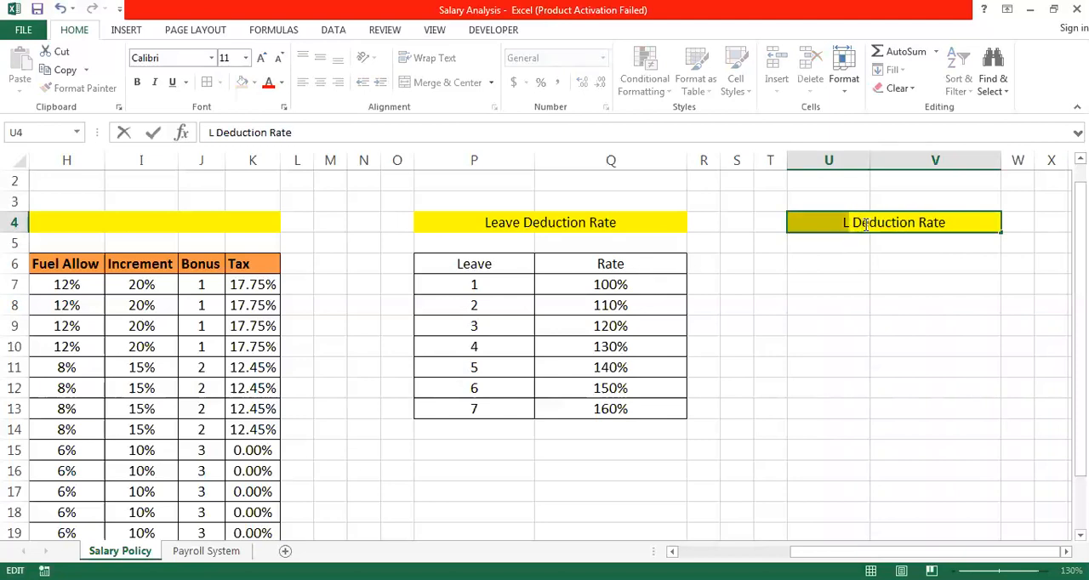
key(BackSpace)
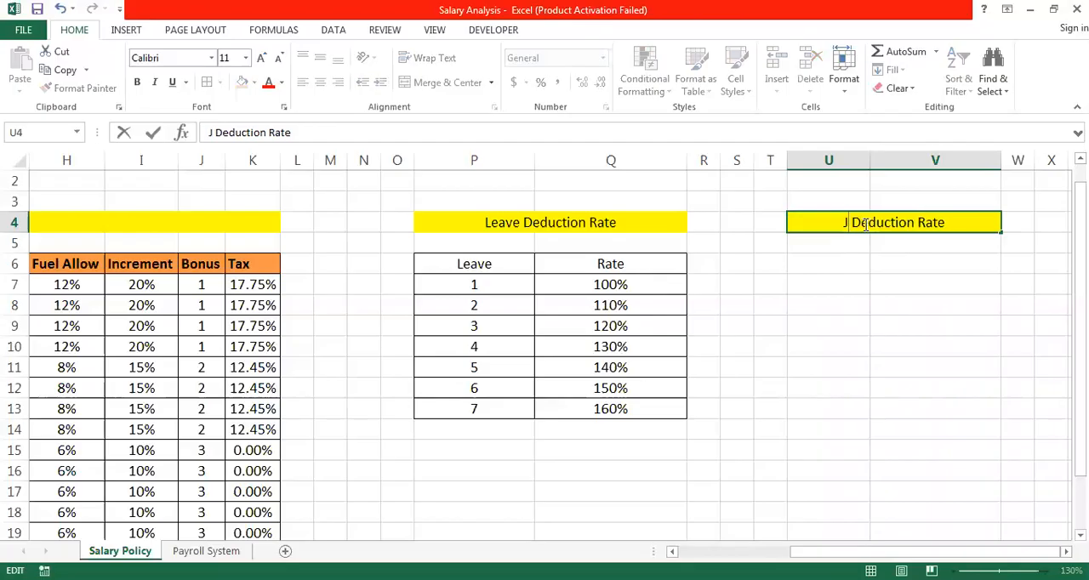
text(Ha lf Day)
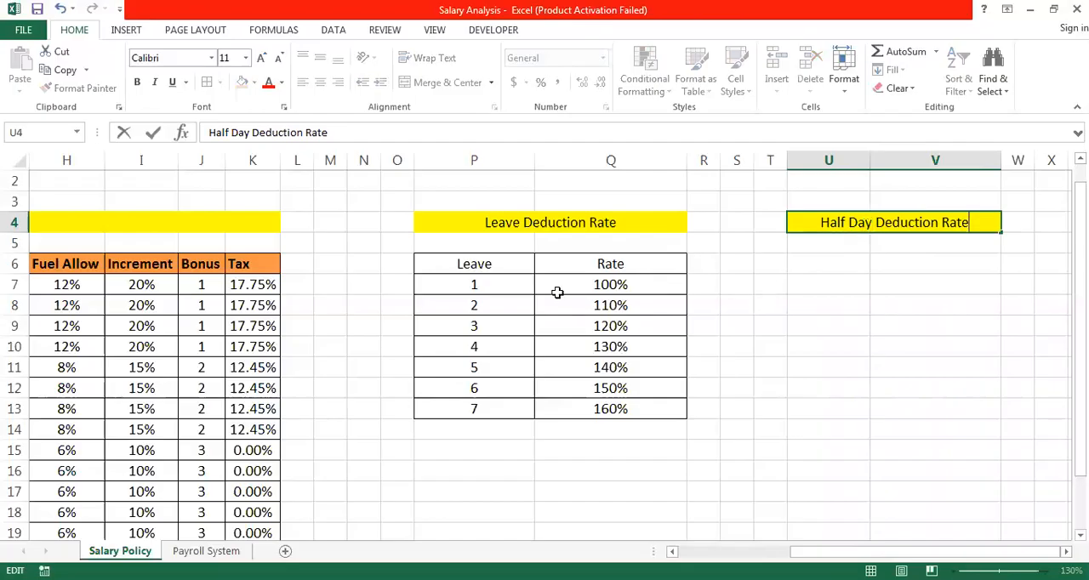
- Copy the leave and rate table P6:Q13 to U6 under the half day title
drag(483, 266, 482, 267)
key(shift+Down)
key(shift+Down)
key(shift+Down)
key(shift+Down)
key(shift+Down)
key(shift+Down)
key(shift+Down)
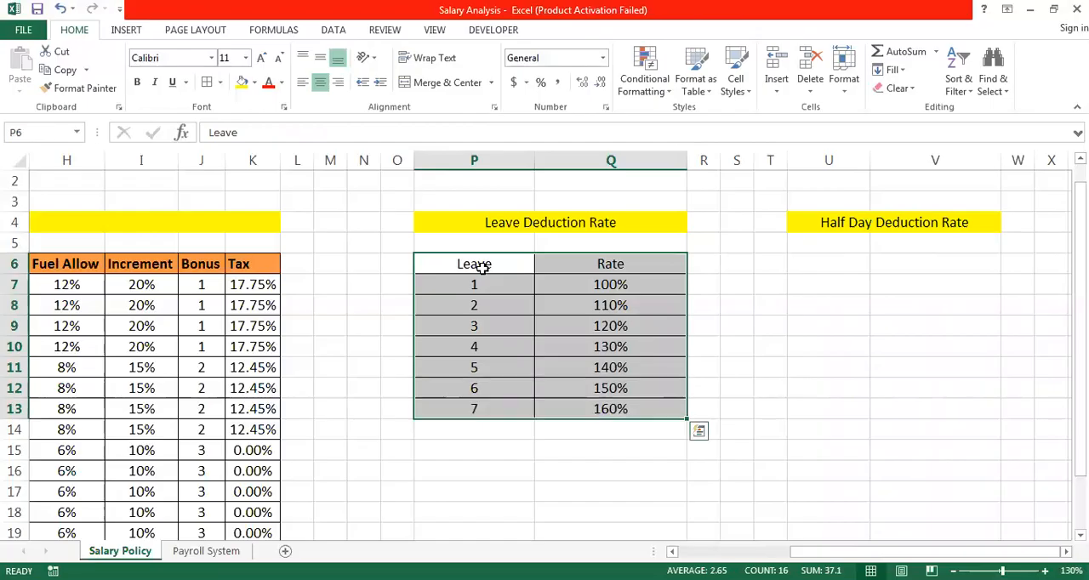
key(ctrl+c)
key(Right)
key(Right)
key(Right)
key(Right)
key(Right)
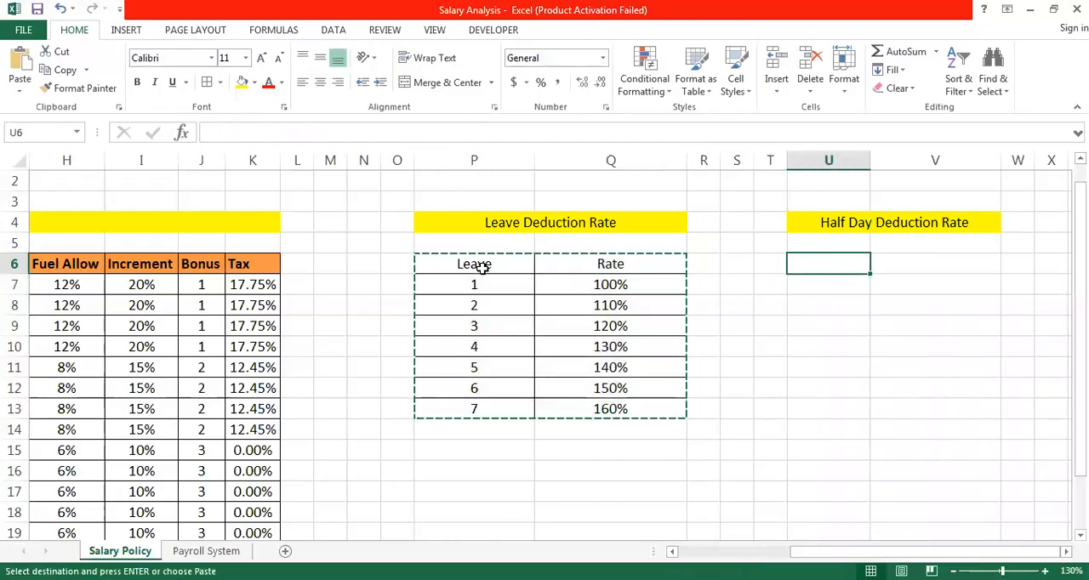
key(ctrl+v)
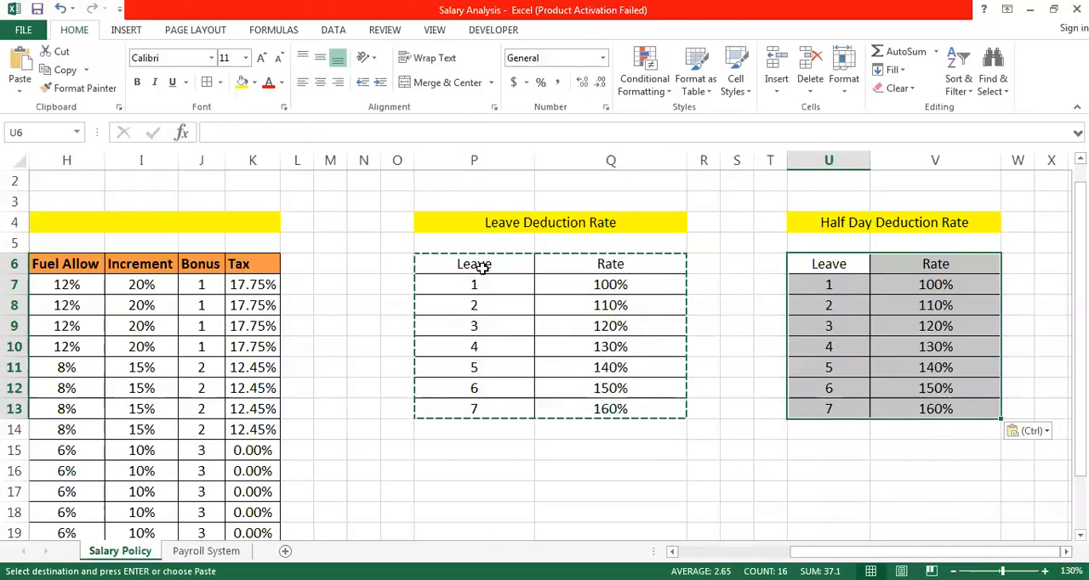
- Replace the "Leave" header in U6 with "HD"
double_click(850, 265)
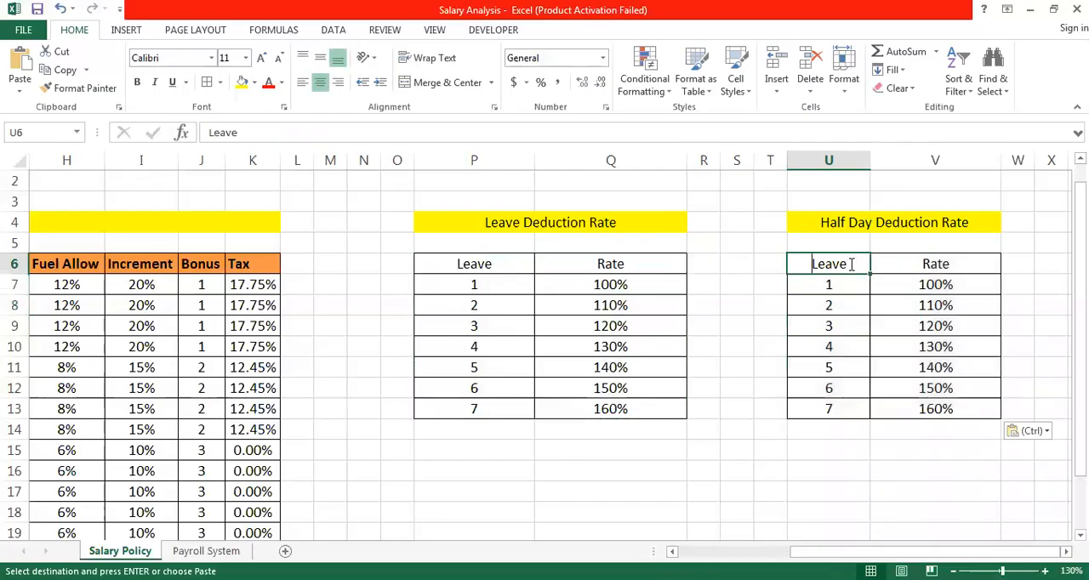
key(BackSpace)
key(BackSpace)
key(BackSpace)
key(BackSpace)
key(BackSpace)
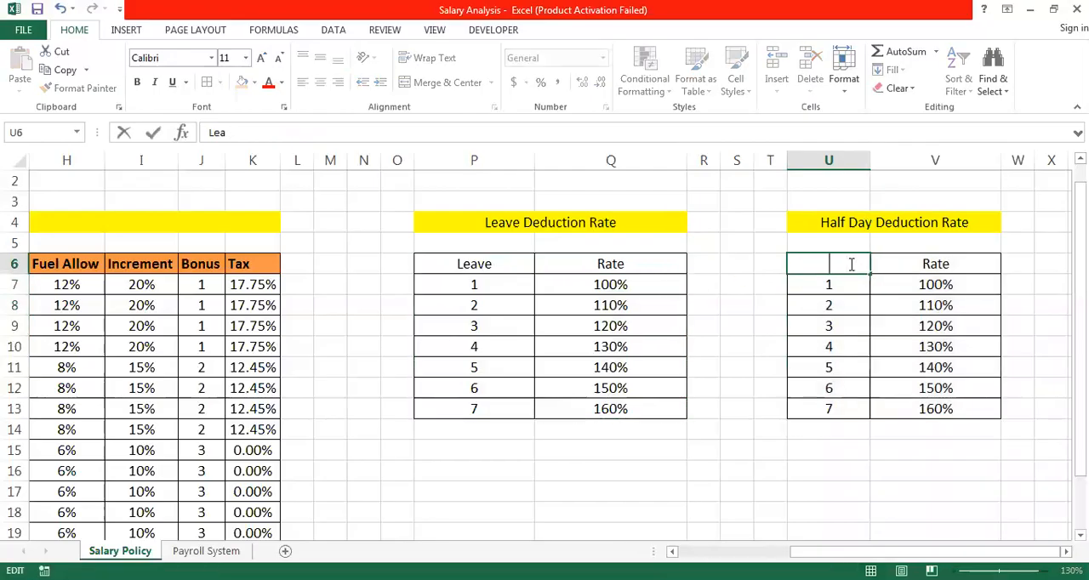
text(HD)
key(Return)
key(Right)
key(Right)
key(Right)
key(Up)
key(Down)
key(Left)
key(Left)
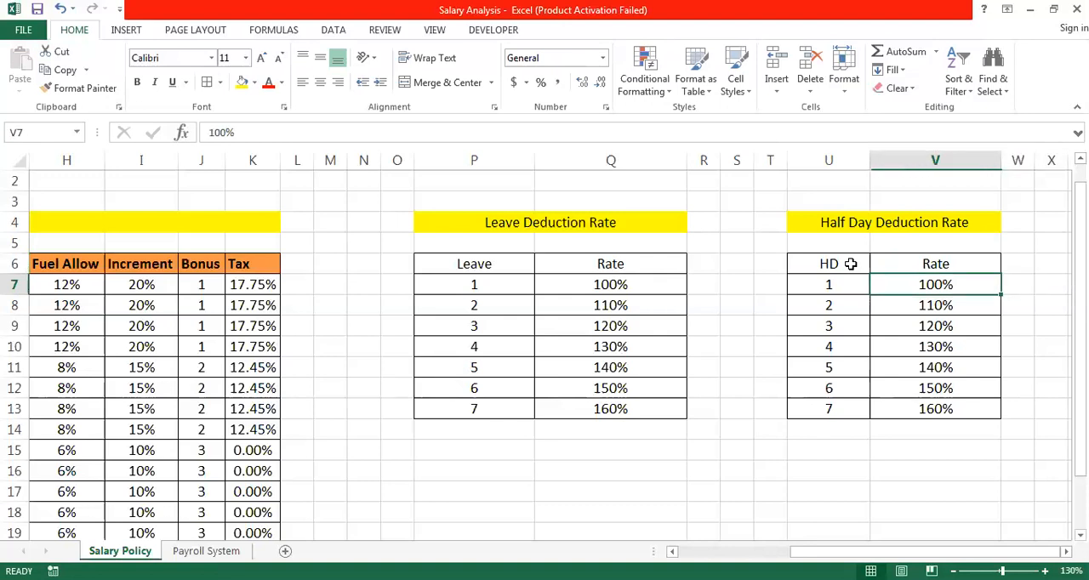
key(Right)
key(Right)
key(Right)
key(Right)
key(Right)
key(Right)
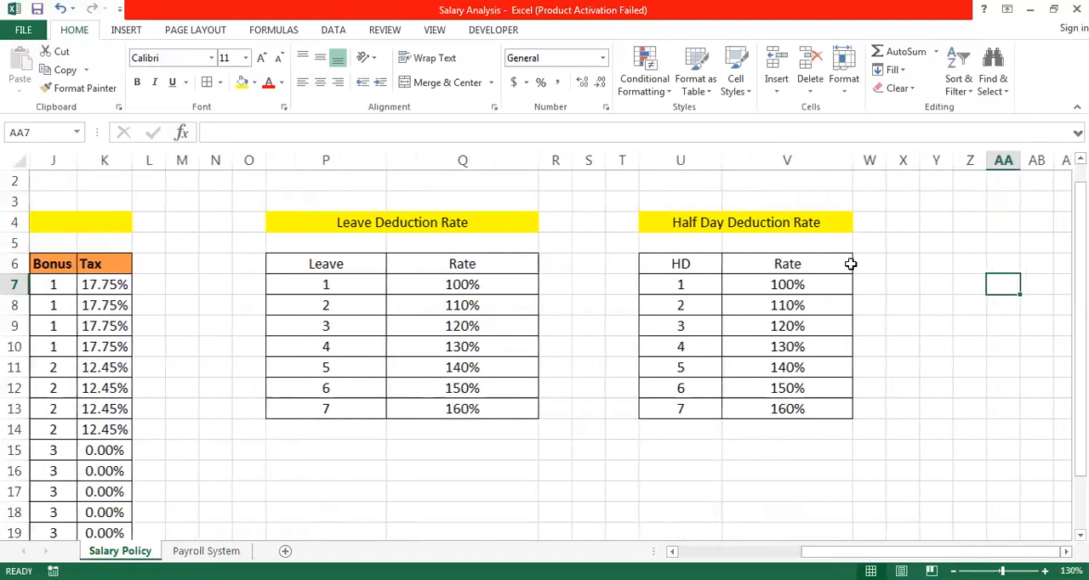
key(Up)
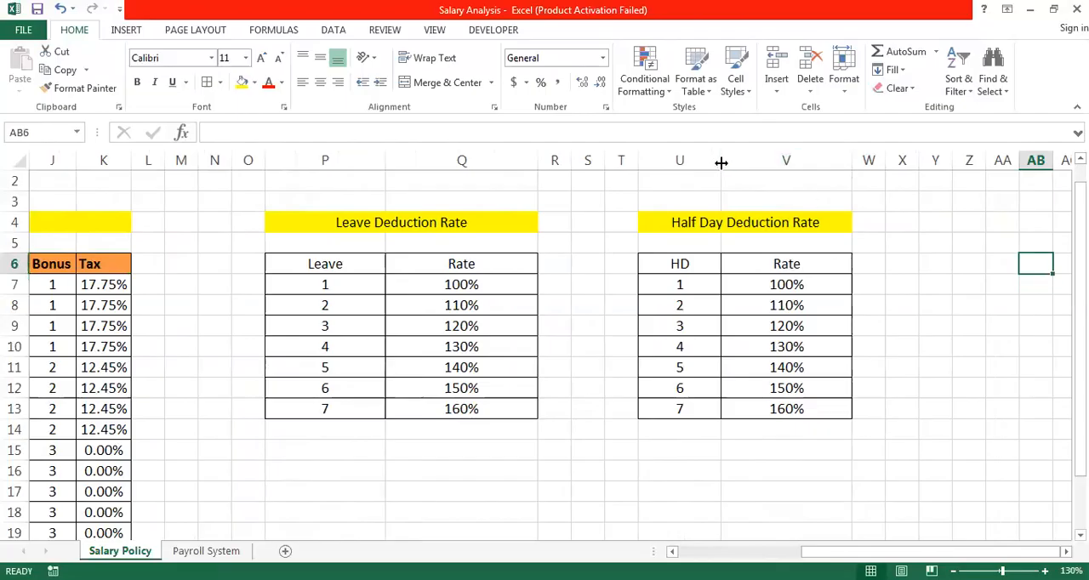
- Widen column U of the half day deduction table a little more
drag(721, 162, 743, 162)
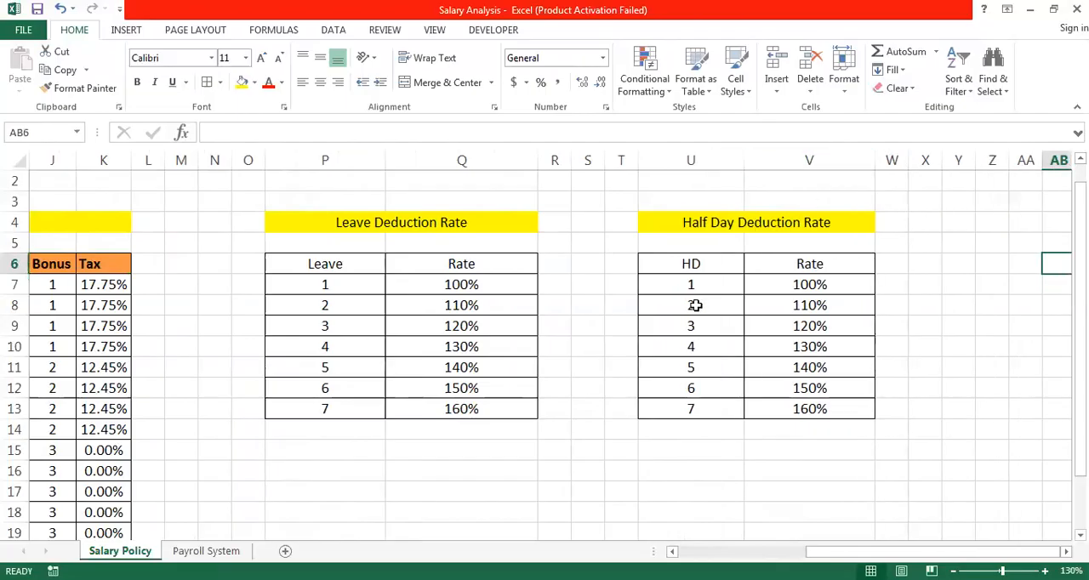
click(688, 227)
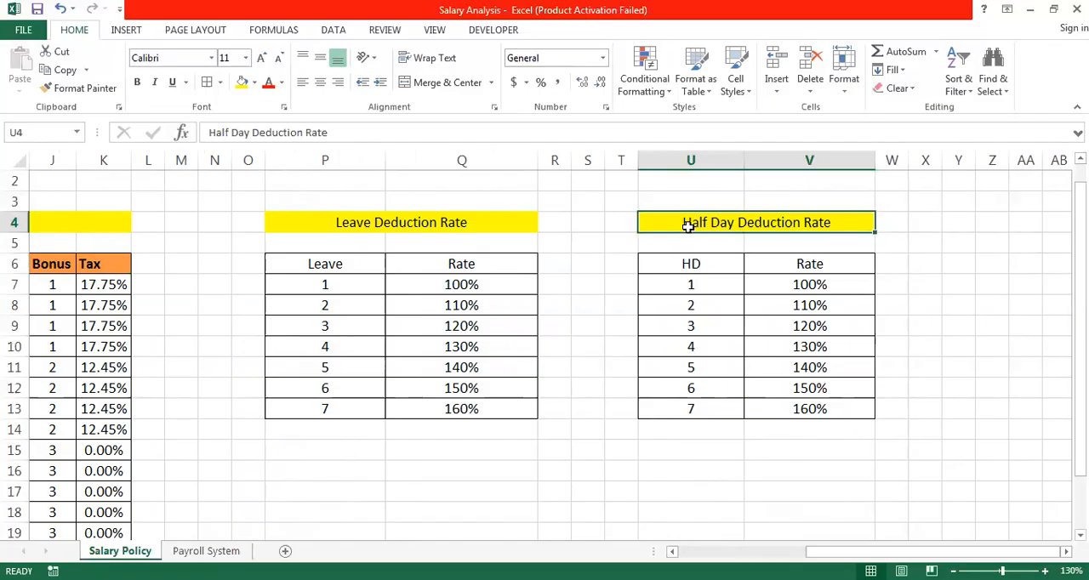
- Copy the half day deduction title and table U4:V13 to Z4
key(shift+Down)
key(shift+Down)
key(shift+Down)
key(shift+Down)
key(shift+Down)
key(shift+Down)
key(shift+Down)
key(shift+Down)
key(shift+Down)
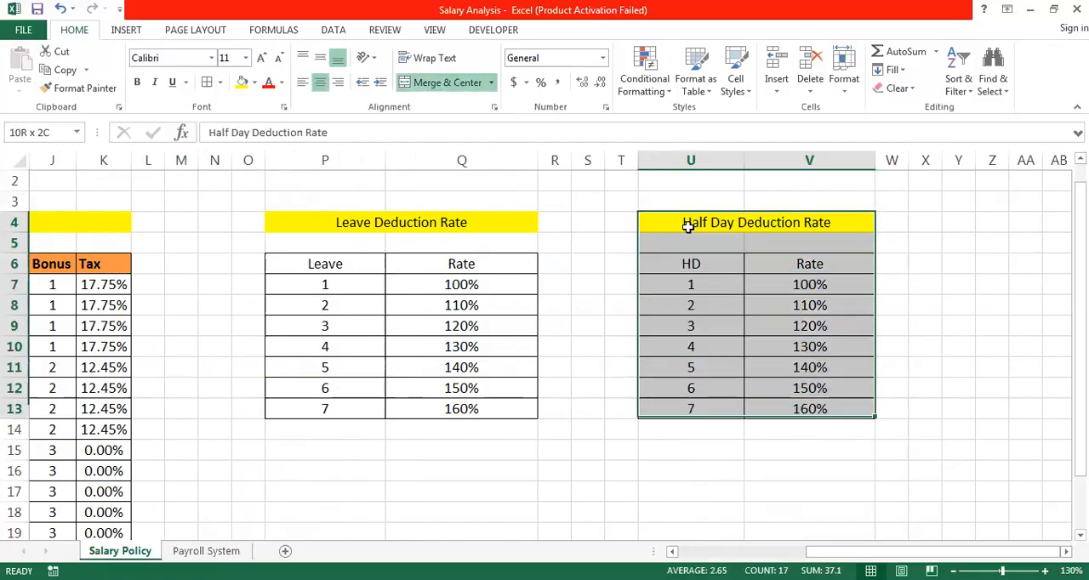
key(ctrl+c)
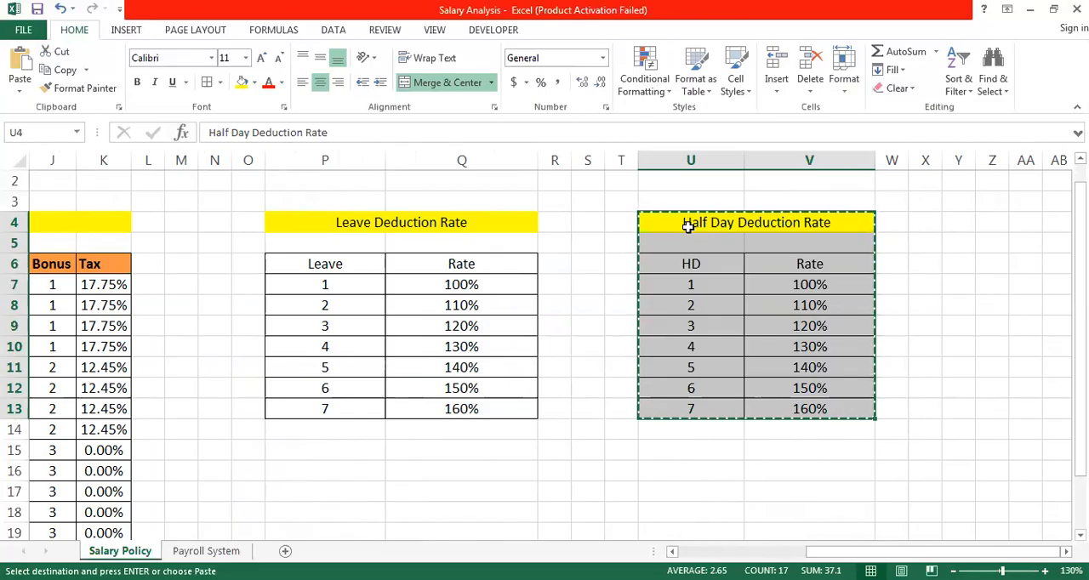
key(Right)
key(Right)
key(Right)
key(Right)
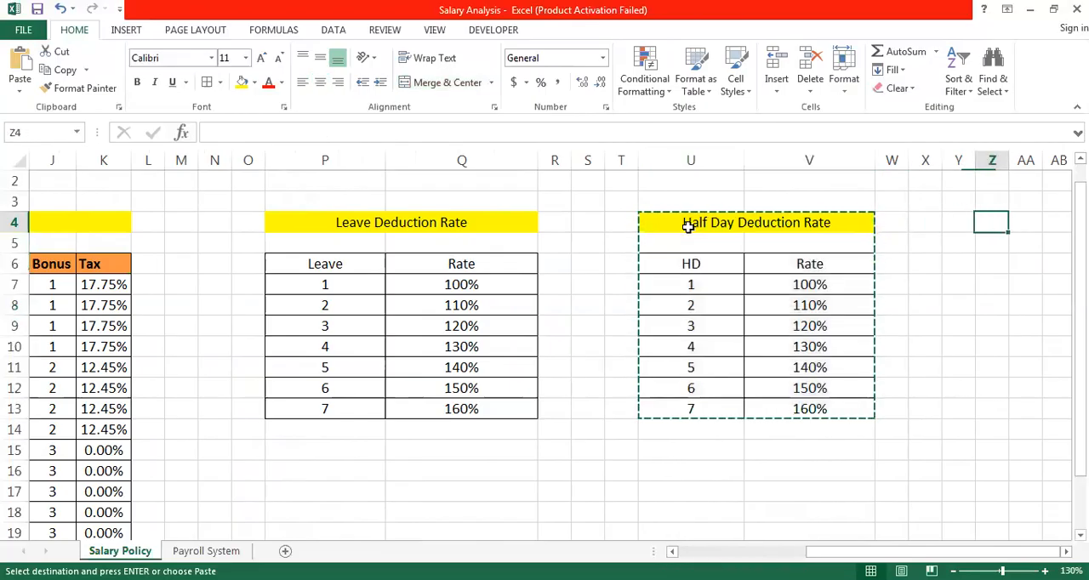
key(Right)
key(Right)
key(Right)
key(Right)
key(Right)
key(Left)
key(Left)
key(Left)
key(Left)
key(Left)
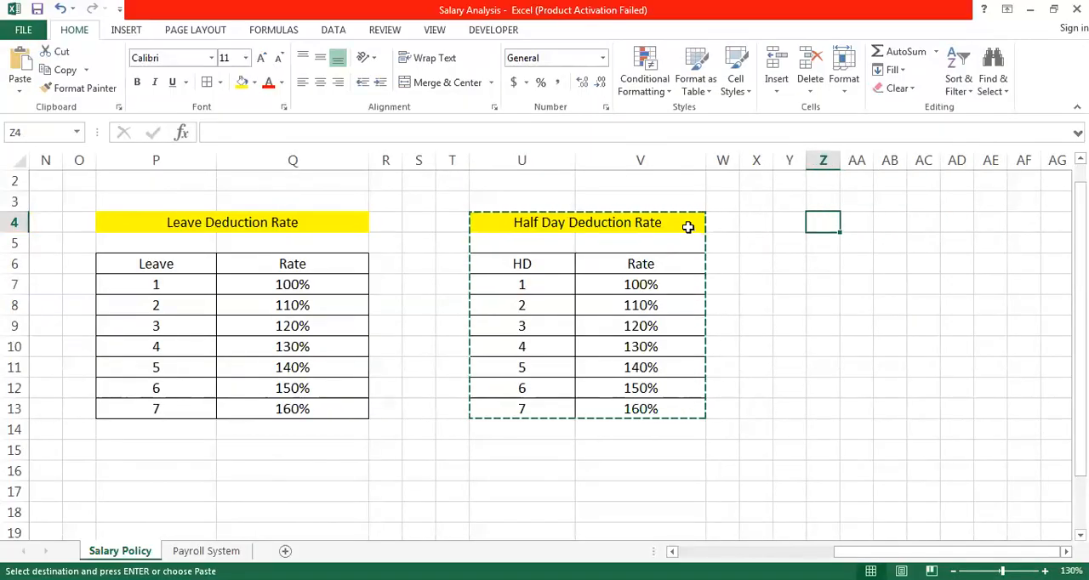
key(ctrl+v)
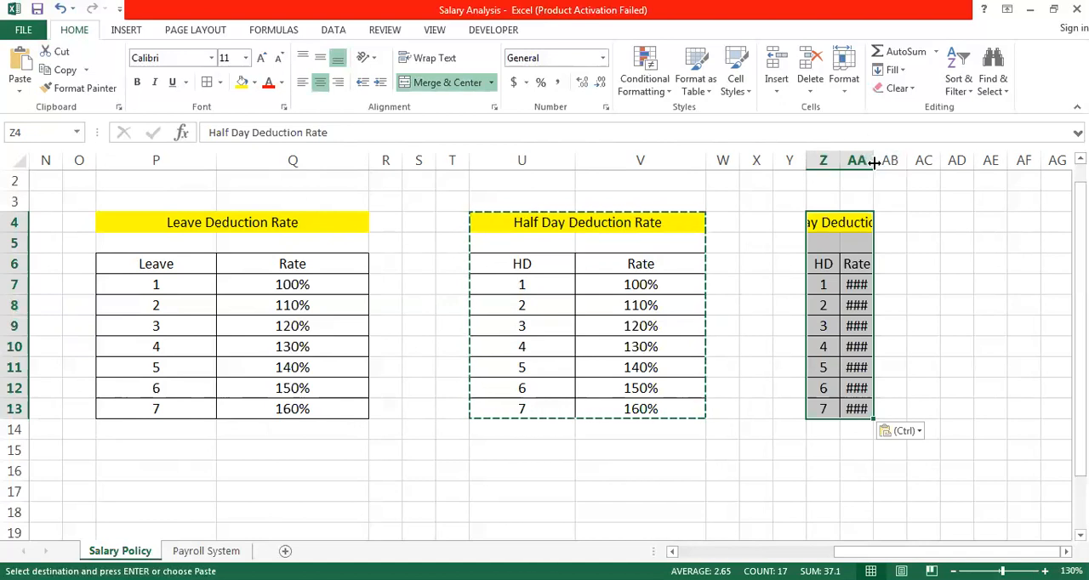
- Widen columns Z and AA so the pasted title and rates fit fully
double_click(873, 160)
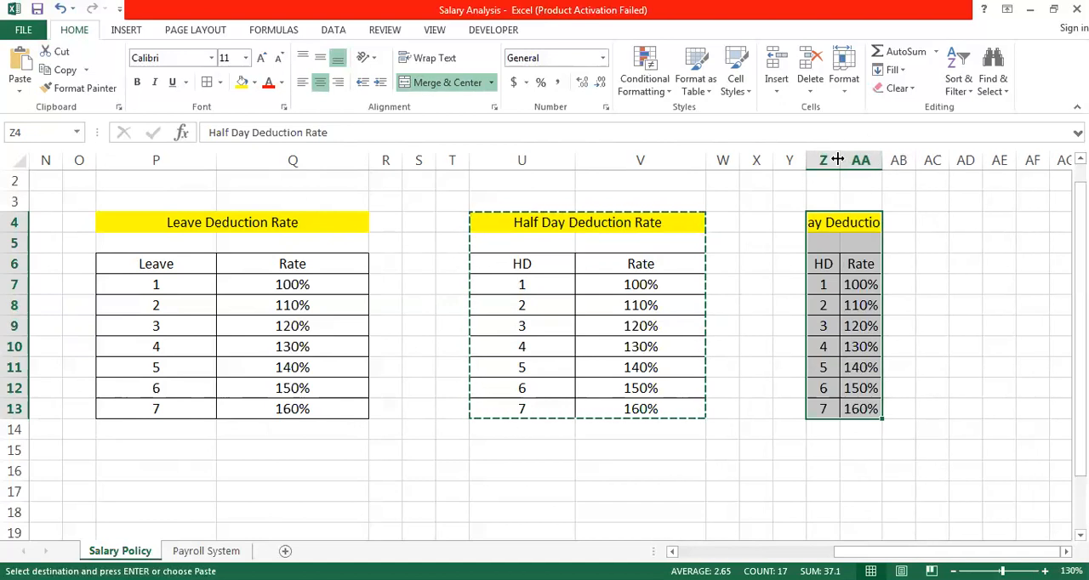
drag(837, 159, 1020, 167)
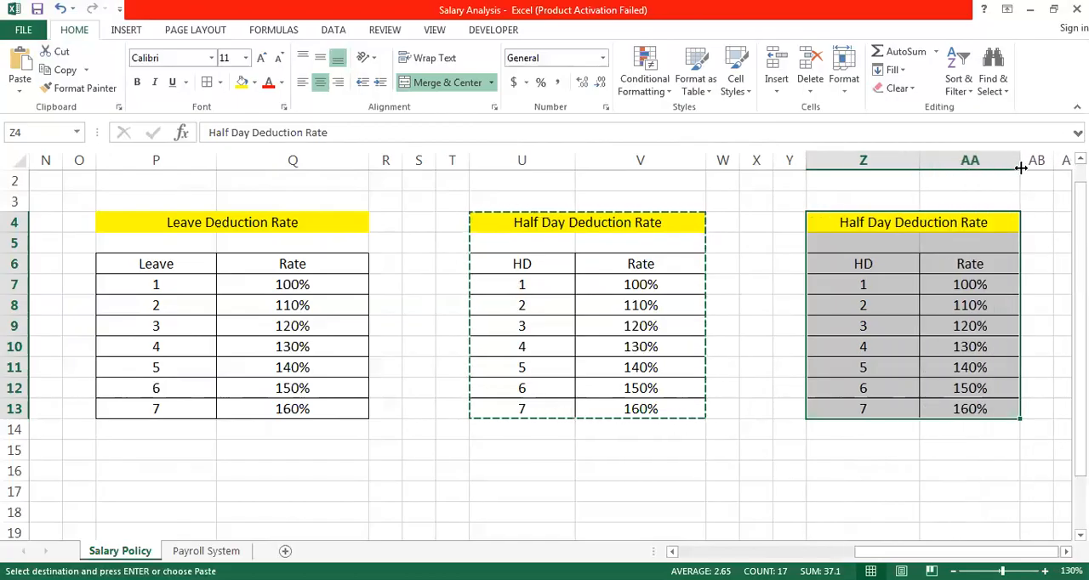
drag(1021, 164, 1030, 163)
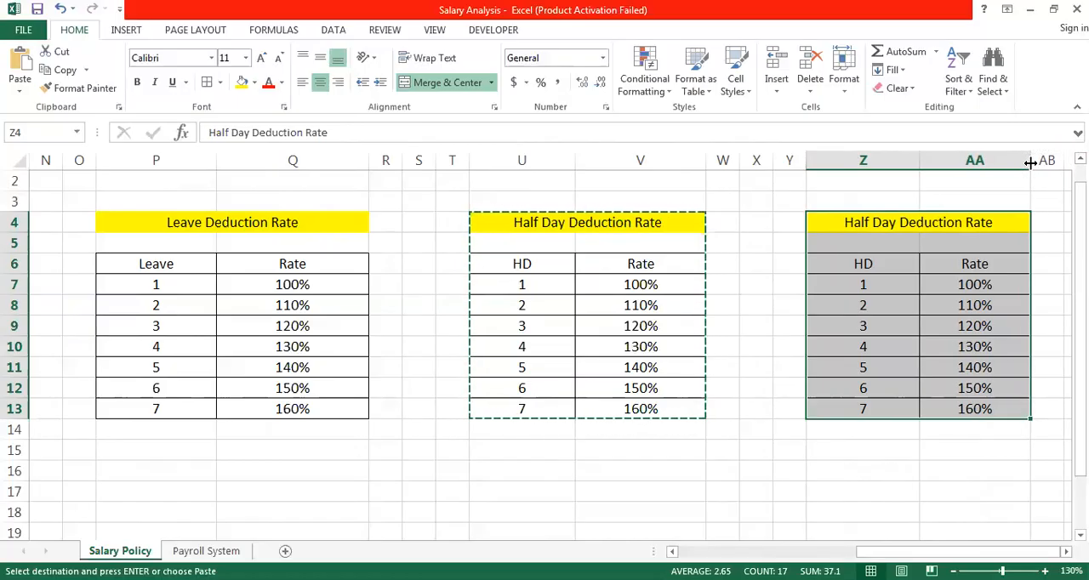
- Change the copied title in Z4 to "Late Coming Deduction Rate"
double_click(899, 224)
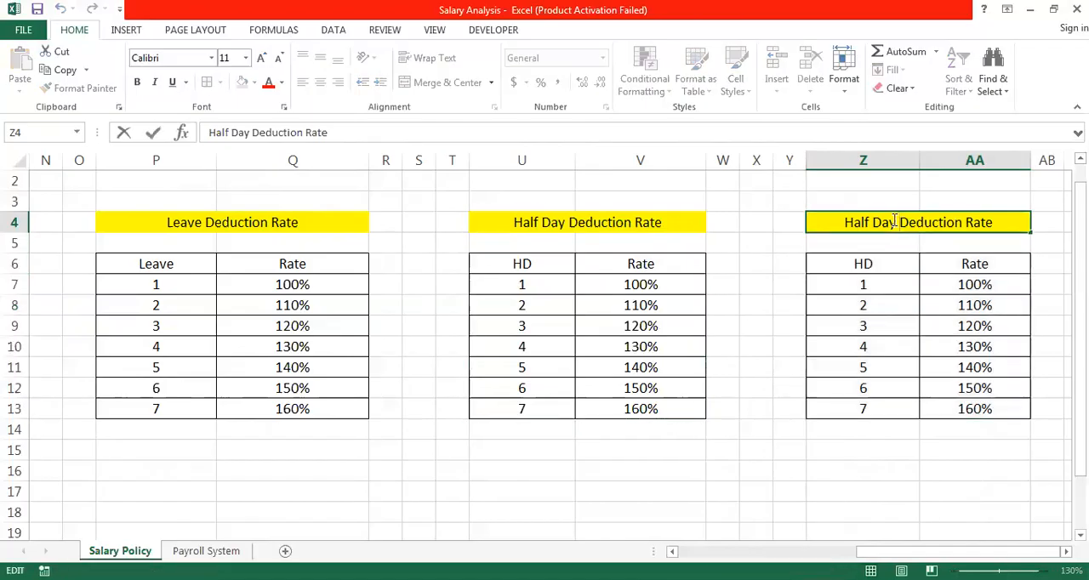
key(BackSpace)
key(BackSpace)
key(BackSpace)
key(BackSpace)
key(BackSpace)
key(BackSpace)
key(BackSpace)
key(BackSpace)
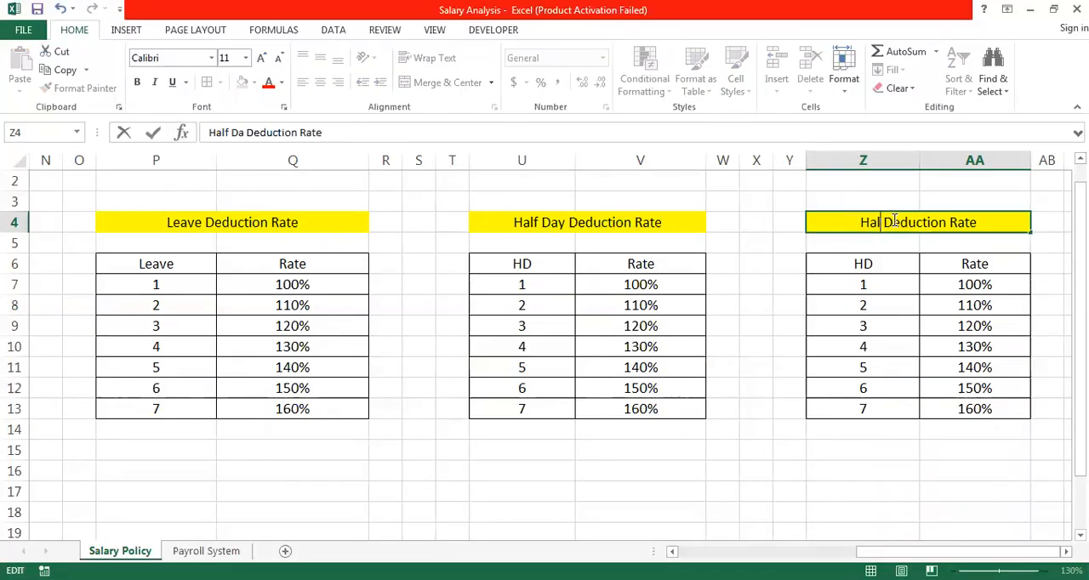
text(Late)
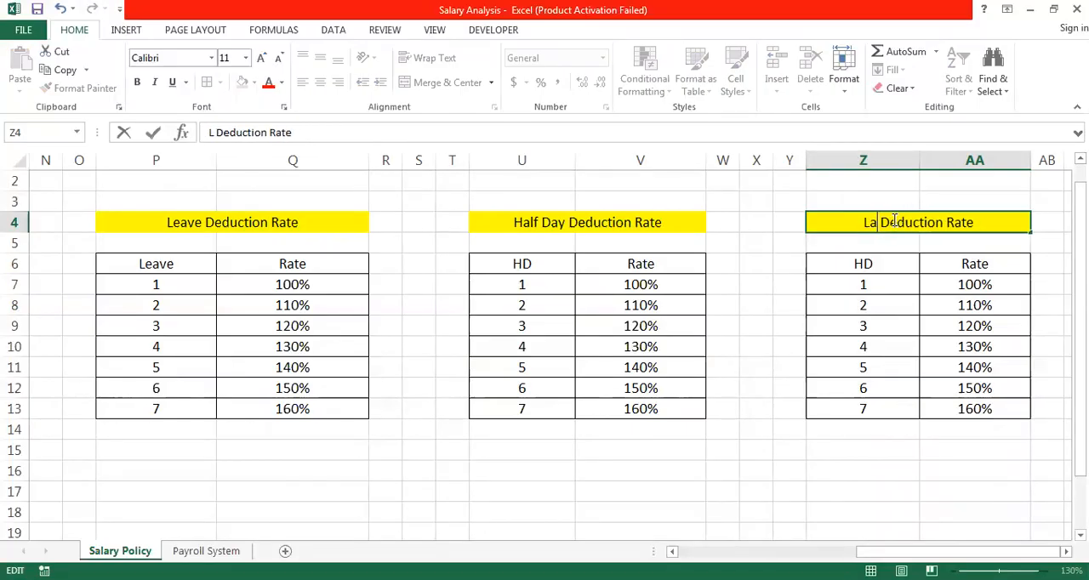
text( Coming)
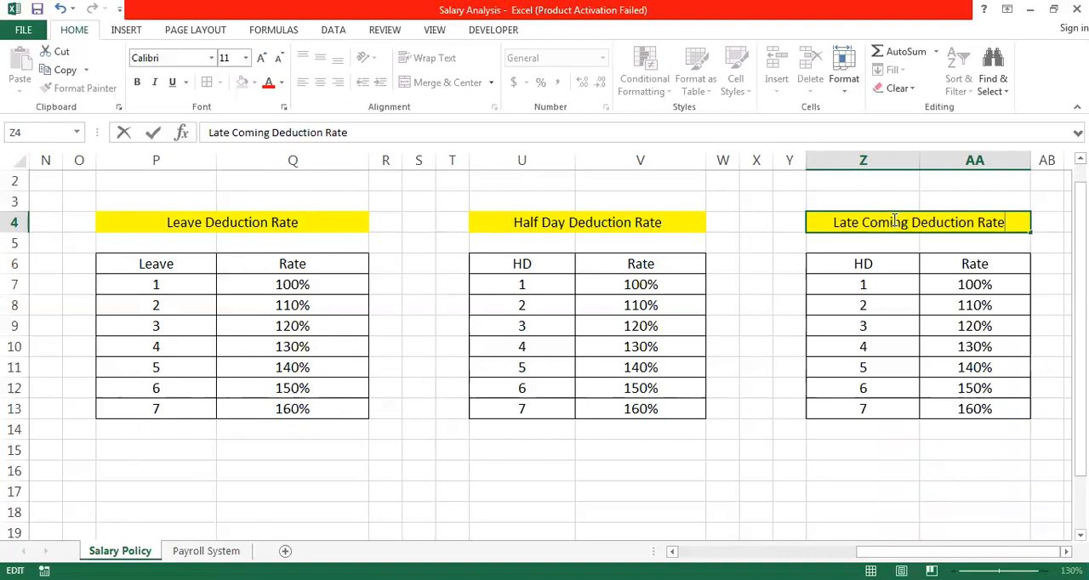
click(884, 275)
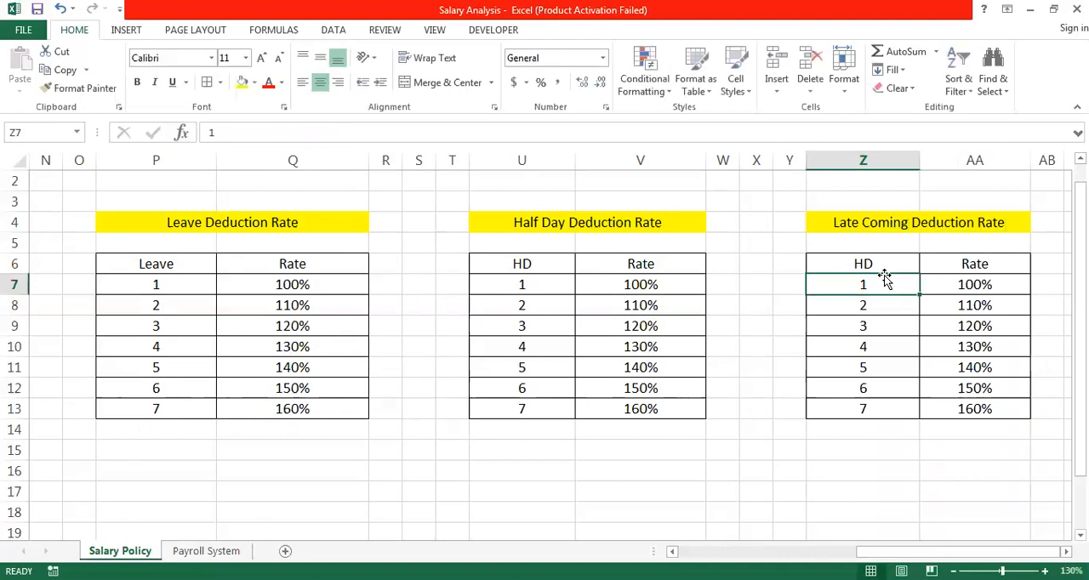
- Copy the late coming title and table in Z4:AA13 to the clipboard
key(Right)
key(Right)
key(Right)
key(Right)
key(Right)
key(Right)
key(Up)
key(Up)
key(Up)
key(Up)
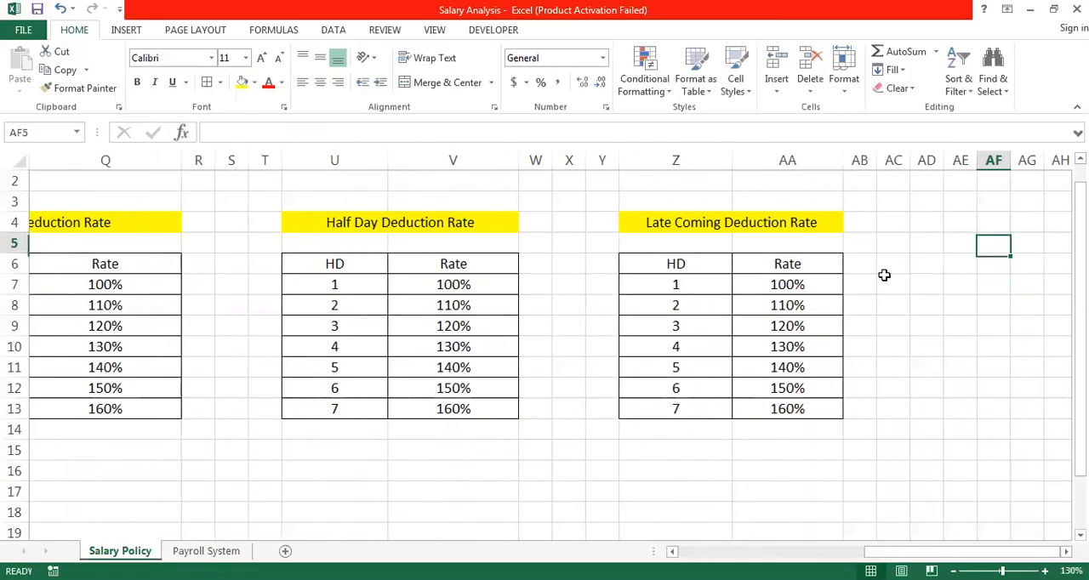
key(Left)
key(Left)
key(Left)
key(Left)
key(Left)
key(Left)
key(Left)
key(Left)
key(Left)
key(Left)
key(Left)
key(Down)
key(Right)
key(Right)
key(Right)
key(Right)
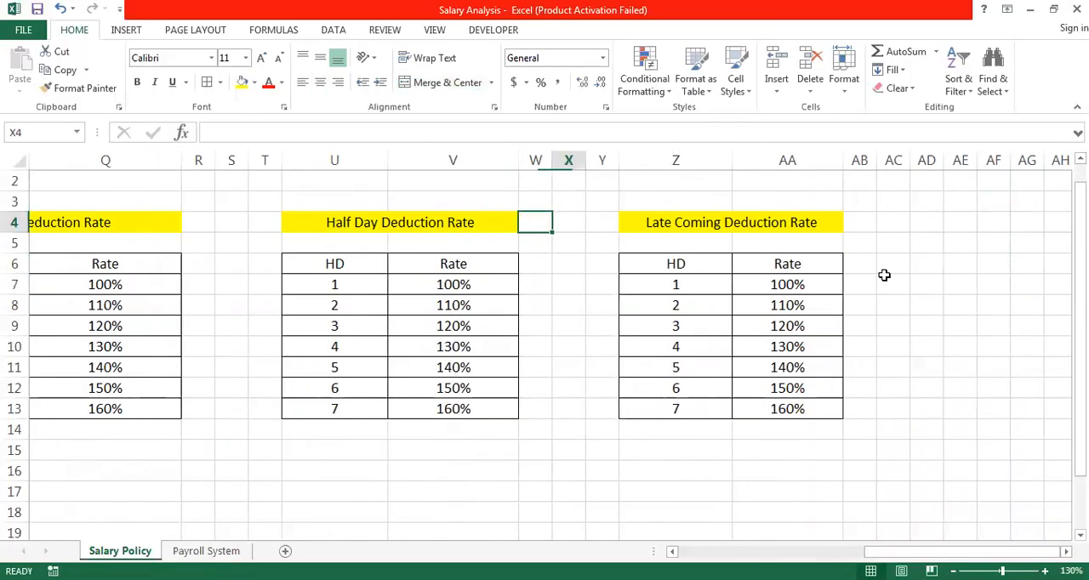
key(alt+h)
key(m)
key(c)
key(shift+Down)
key(shift+Down)
key(shift+Down)
key(shift+Down)
key(shift+Down)
key(shift+Down)
key(shift+Down)
key(shift+Down)
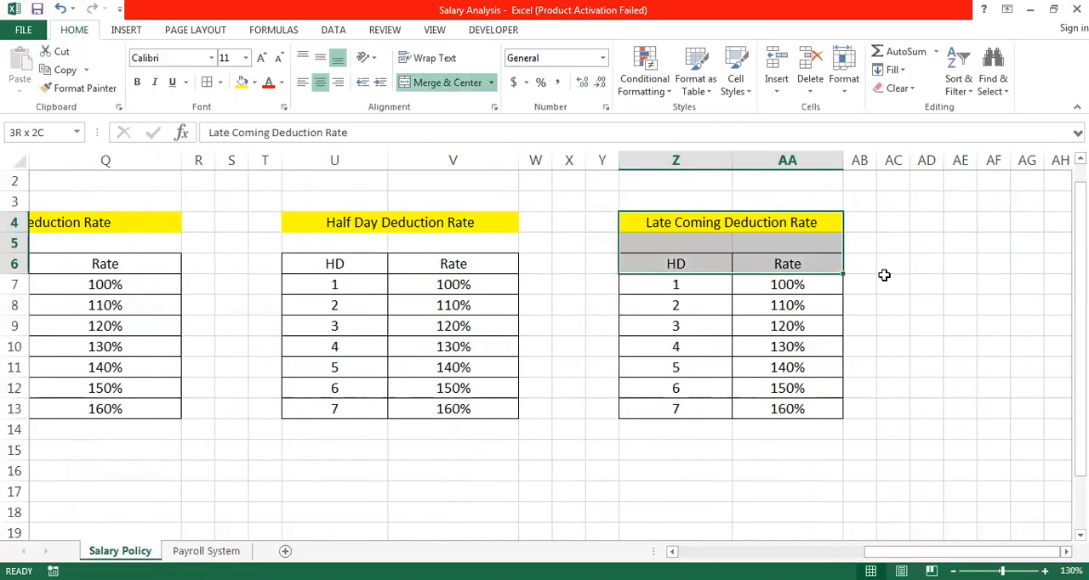
key(shift+Down)
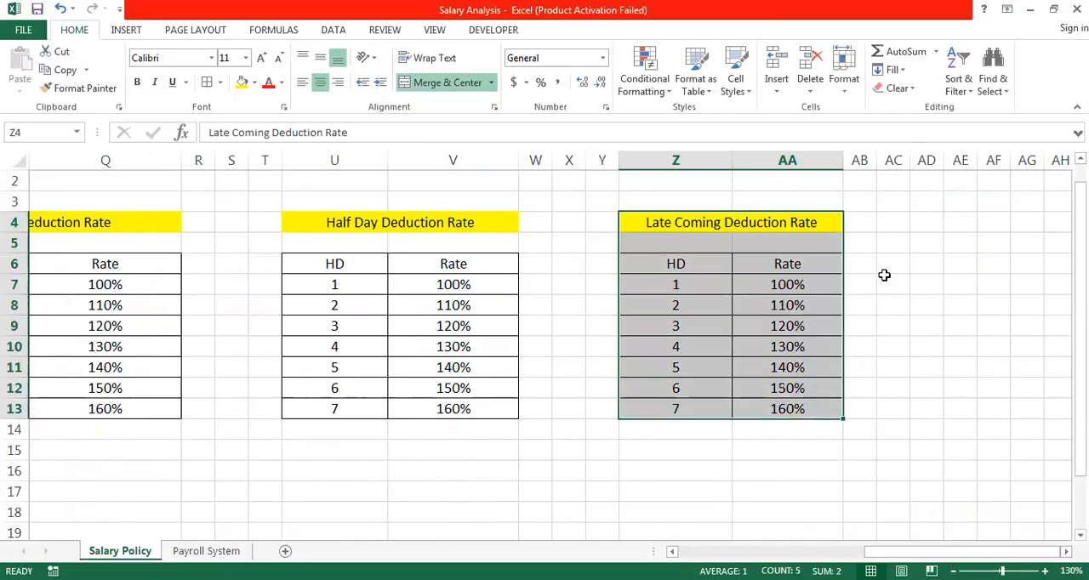
key(ctrl+c)
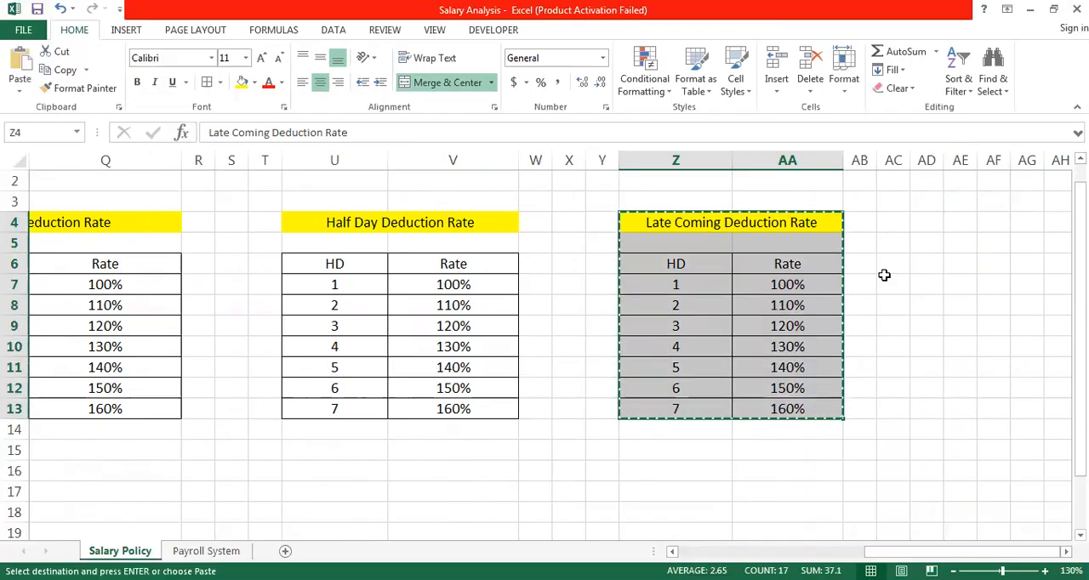
- Paste the copied late coming title and table at AE4, leaving a gap of three blank columns
key(Right)
key(Right)
key(Right)
key(Right)
key(Right)
key(Right)
key(Right)
key(Right)
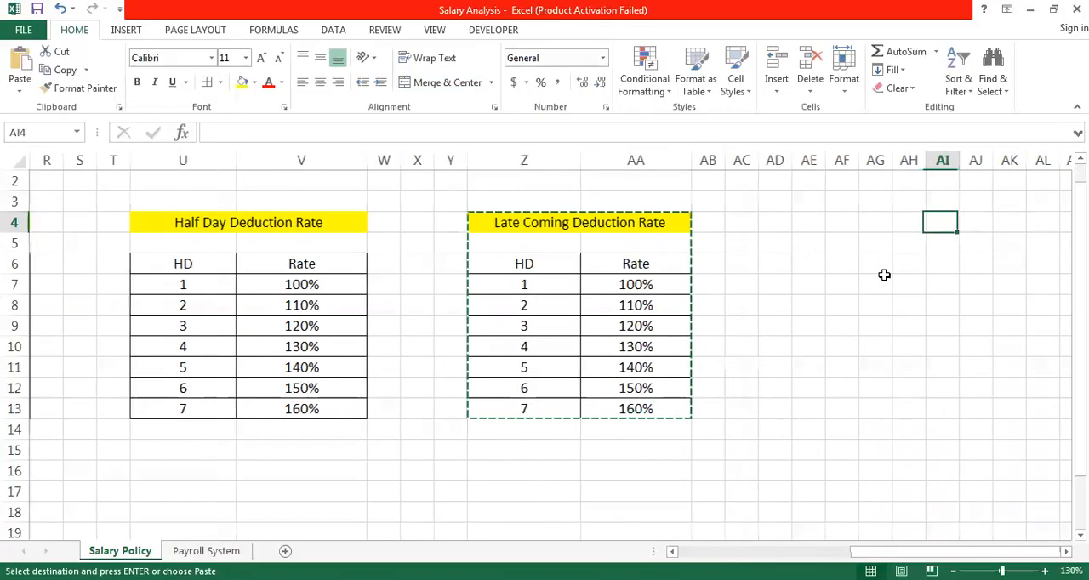
key(Left)
key(Left)
key(Left)
key(Left)
key(Left)
key(Left)
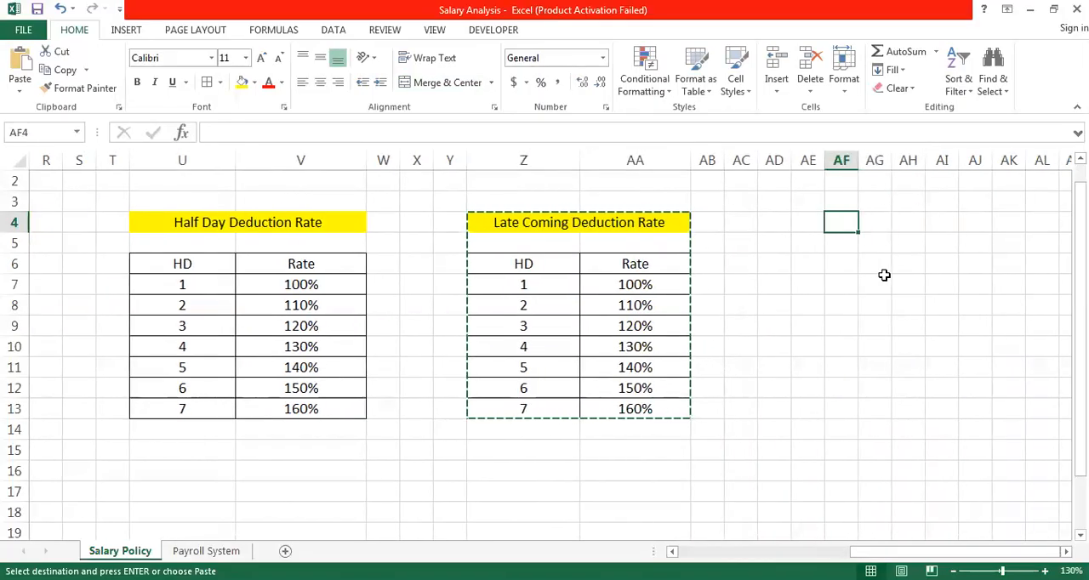
key(Right)
key(Right)
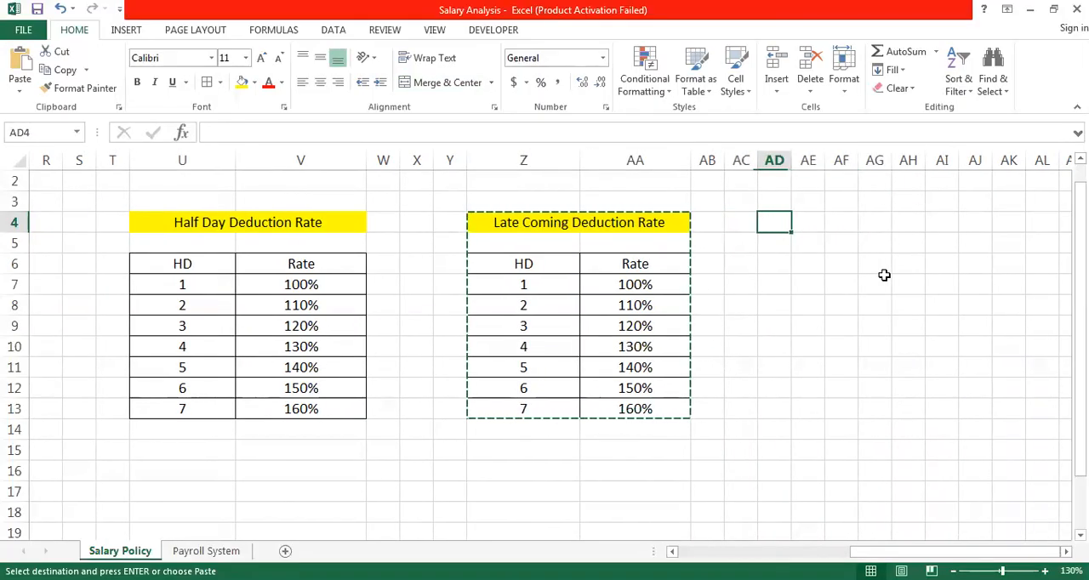
key(Right)
key(Right)
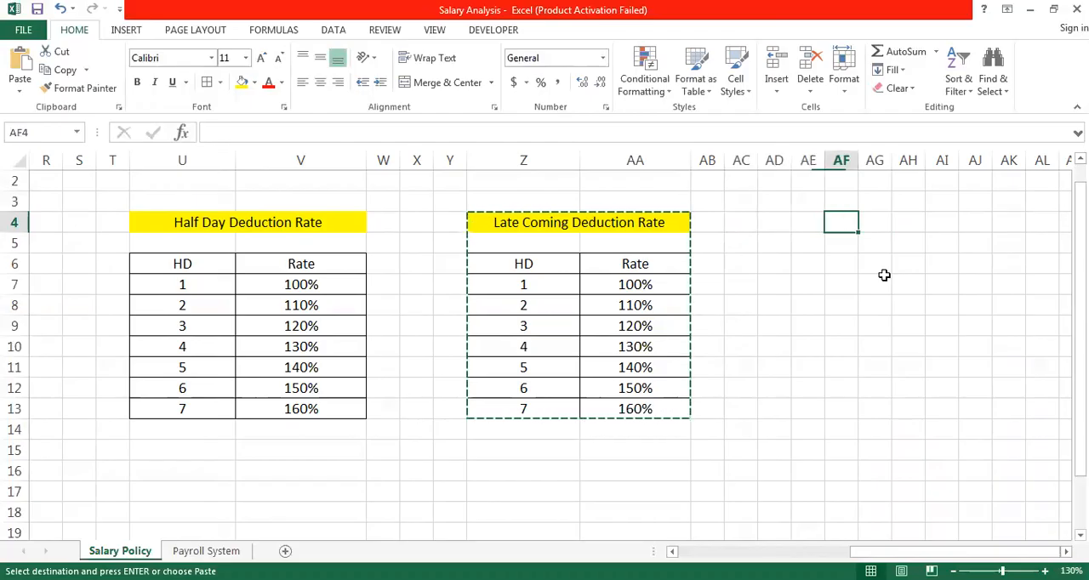
key(Left)
key(Left)
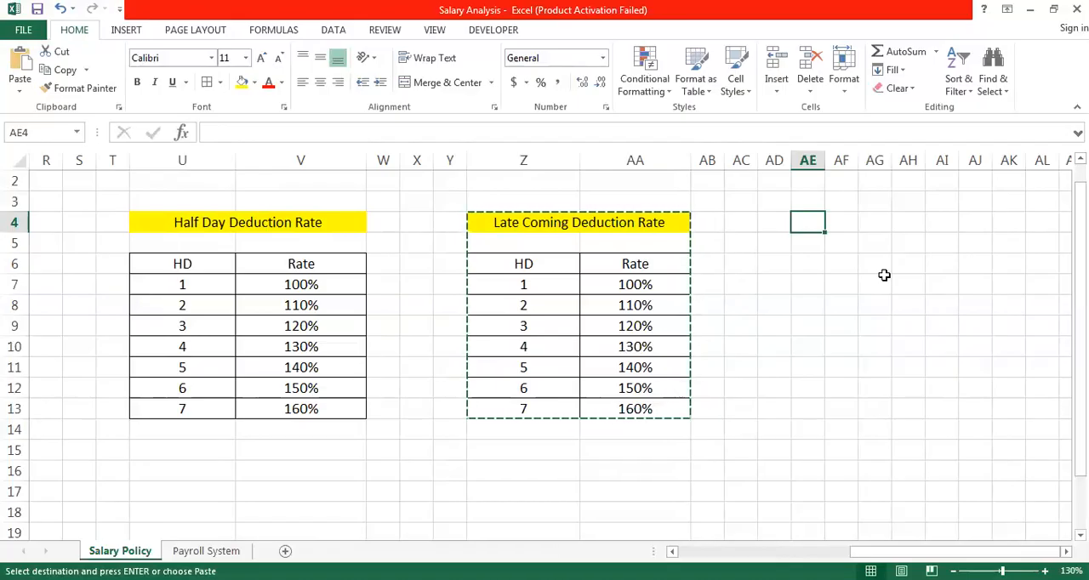
click(885, 276)
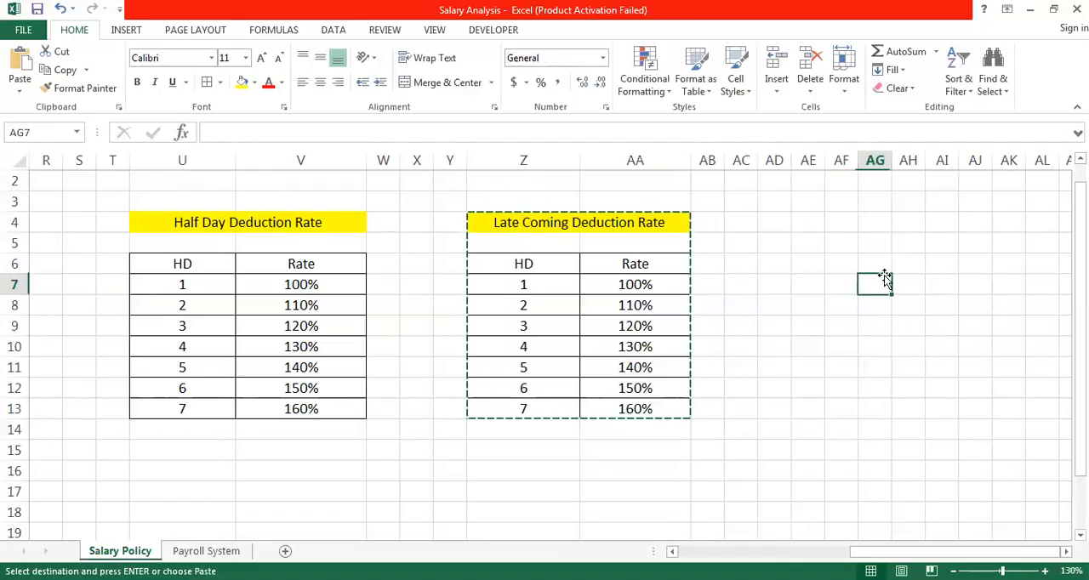
click(816, 222)
key(Right)
key(Left)
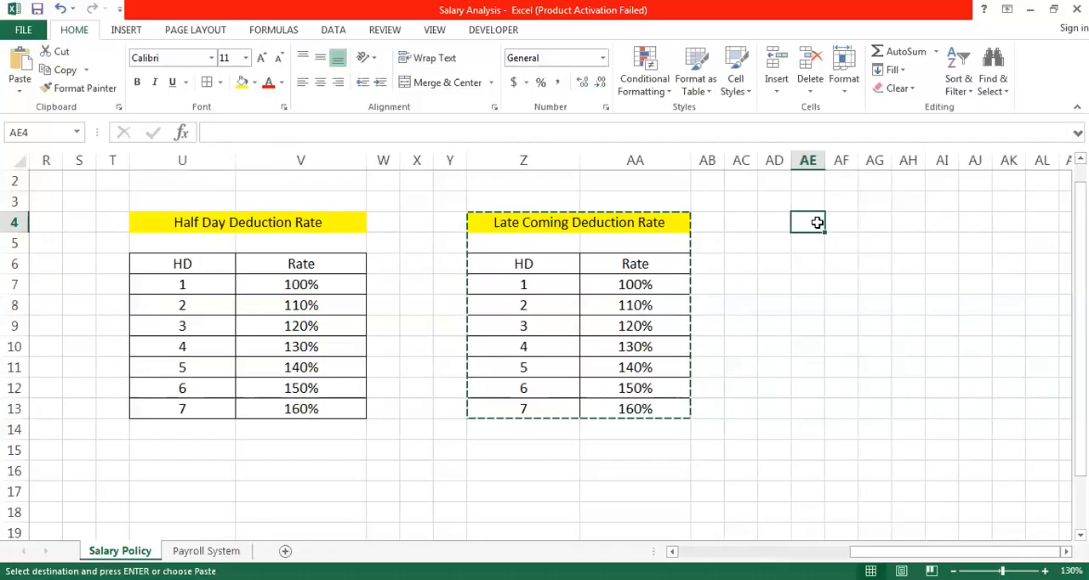
key(ctrl+v)
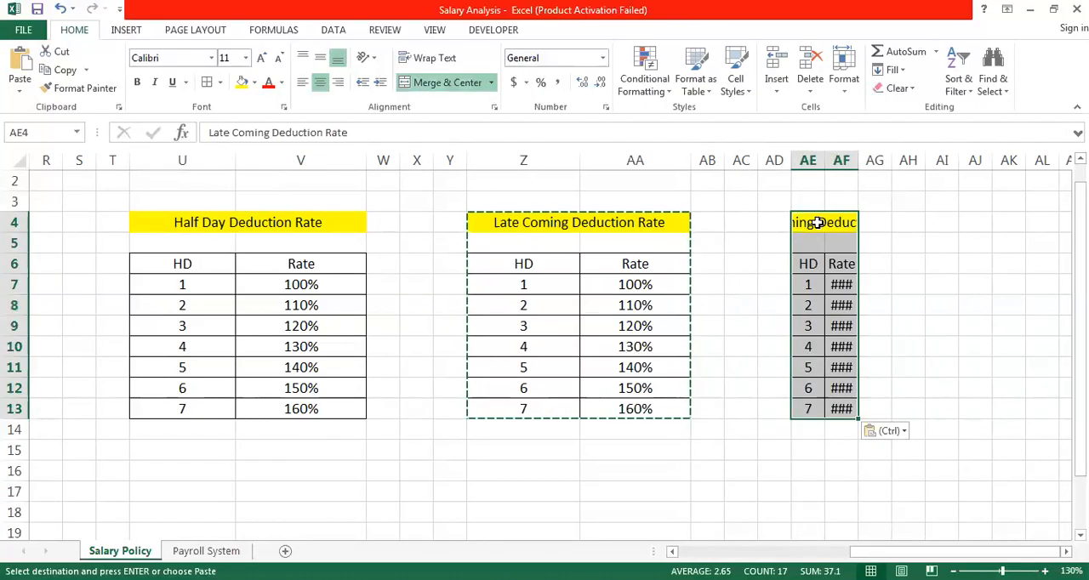
- Widen columns AE and AF so the pasted title and rates fit fully
drag(823, 160, 1051, 162)
drag(955, 155, 920, 160)
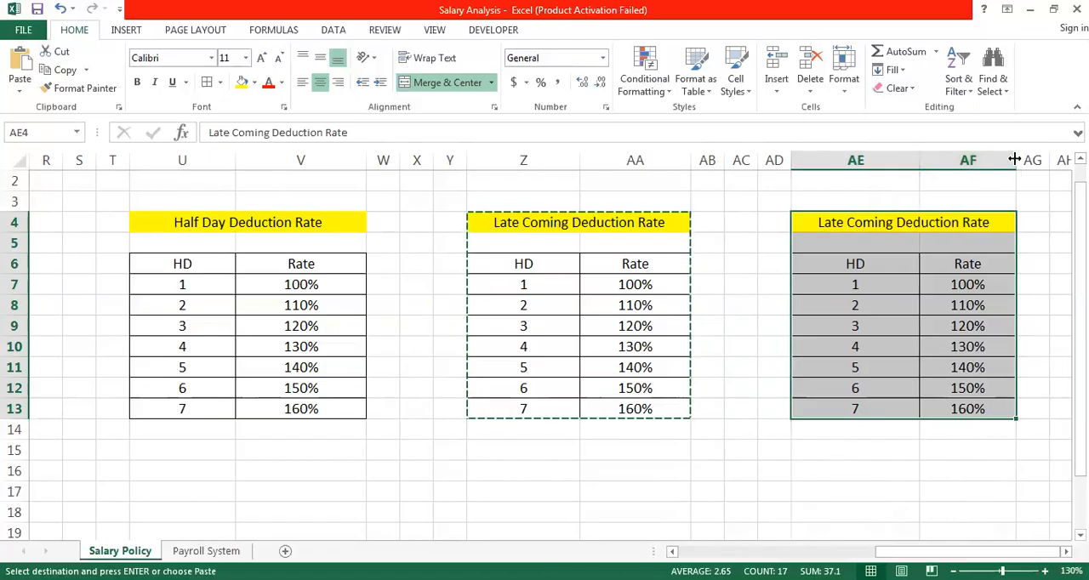
drag(1014, 159, 1038, 159)
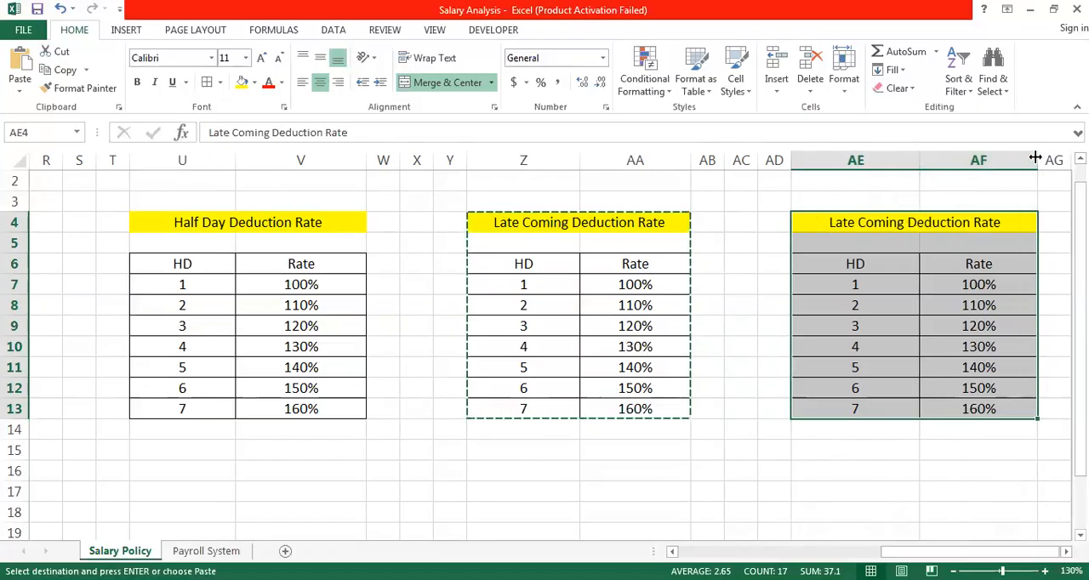
- Change the copied title in AE4 to "Over Time Rate"
double_click(1007, 222)
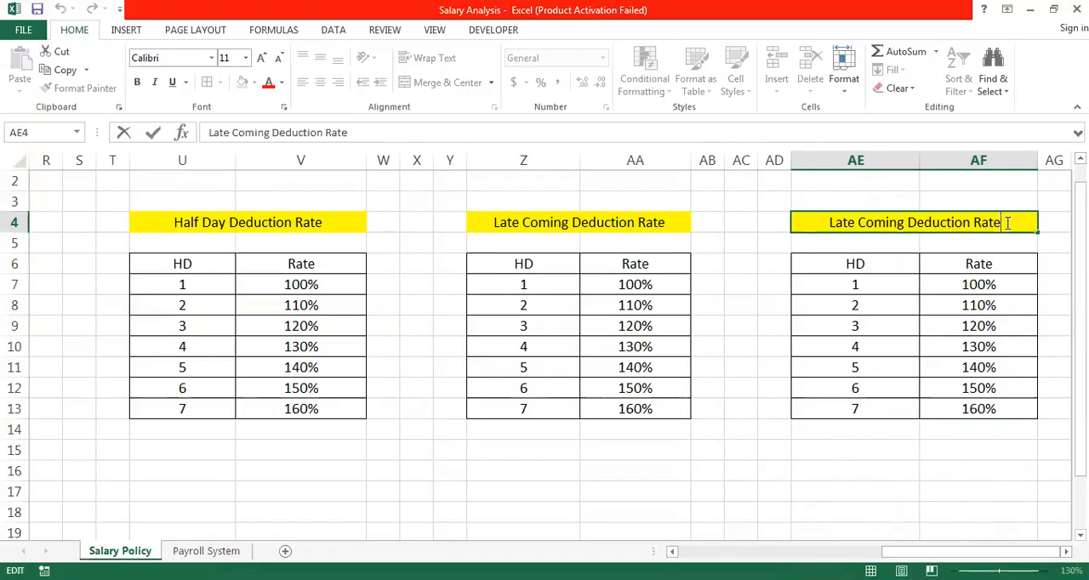
click(961, 223)
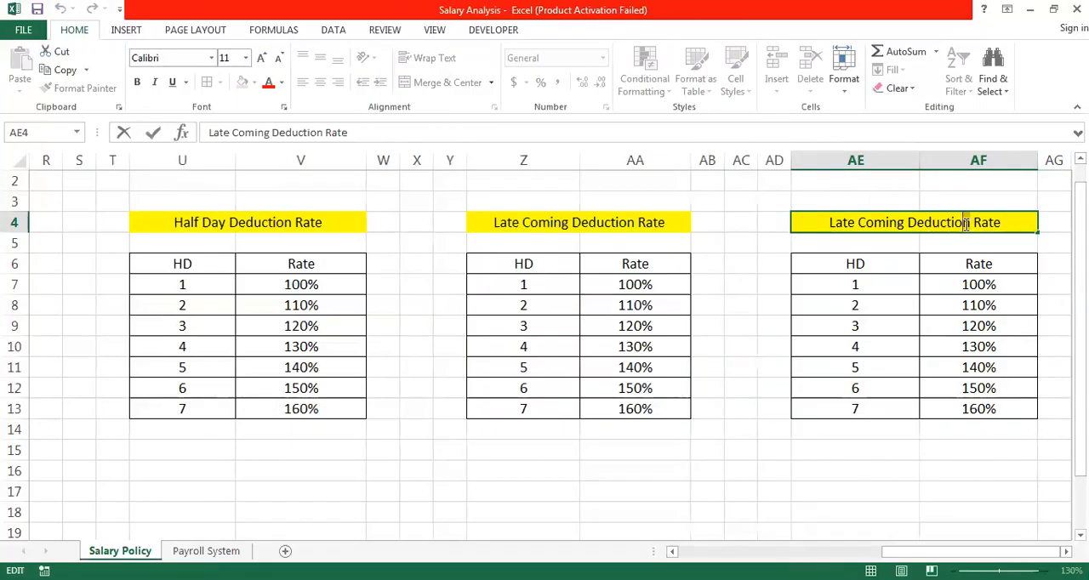
key(shift+Left)
key(shift+Left)
key(shift+Left)
key(shift+Left)
key(shift+Left)
key(shift+Left)
key(shift+Left)
key(shift+Left)
key(shift+Left)
key(shift+Left)
key(shift+Left)
key(shift+Left)
key(shift+Left)
key(shift+Left)
key(shift+Left)
key(shift+Left)
key(shift+Left)
key(shift+Left)
key(shift+Left)
key(shift+Left)
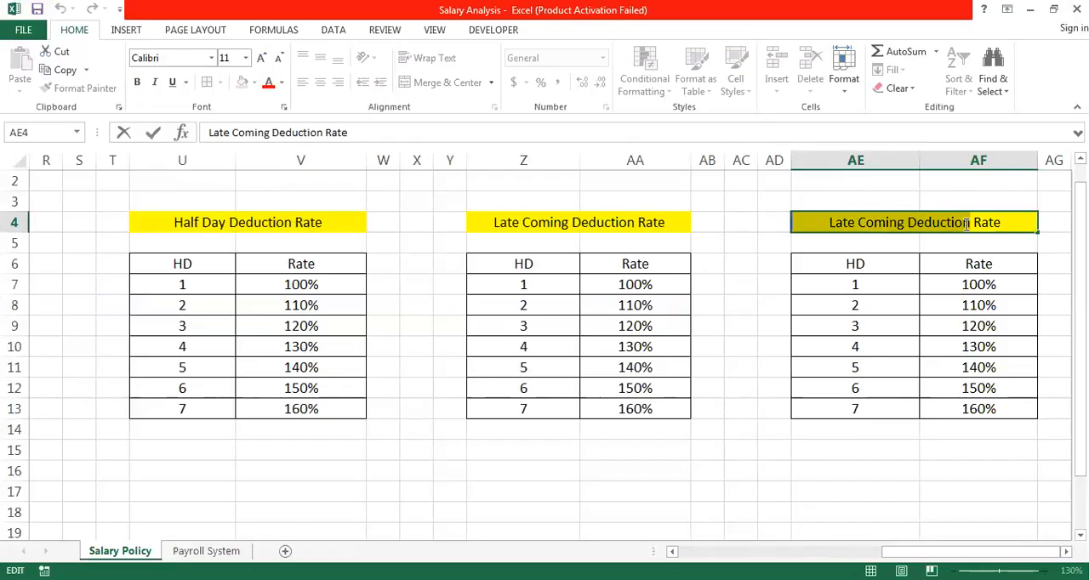
text(Over Time)
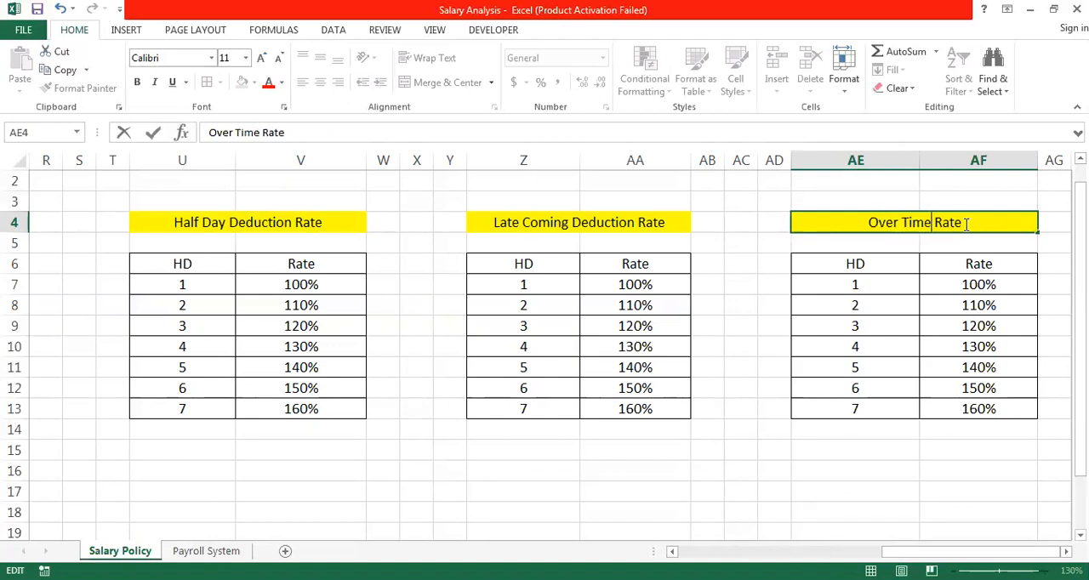
click(965, 224)
click(533, 264)
key(shift+Left)
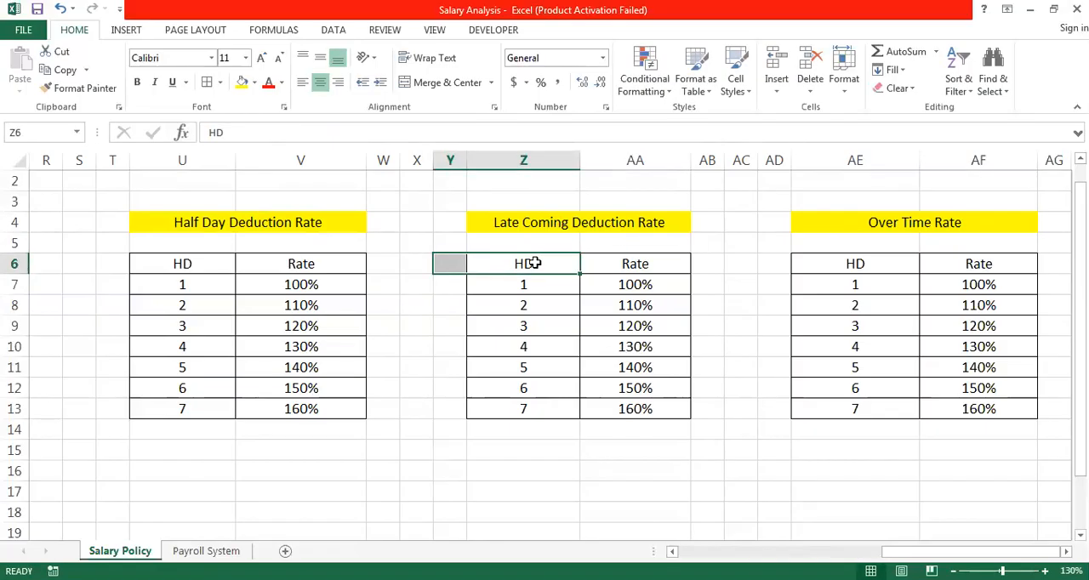
- Change the HD header in U6 of the half day deduction table to "Half Day"
click(183, 263)
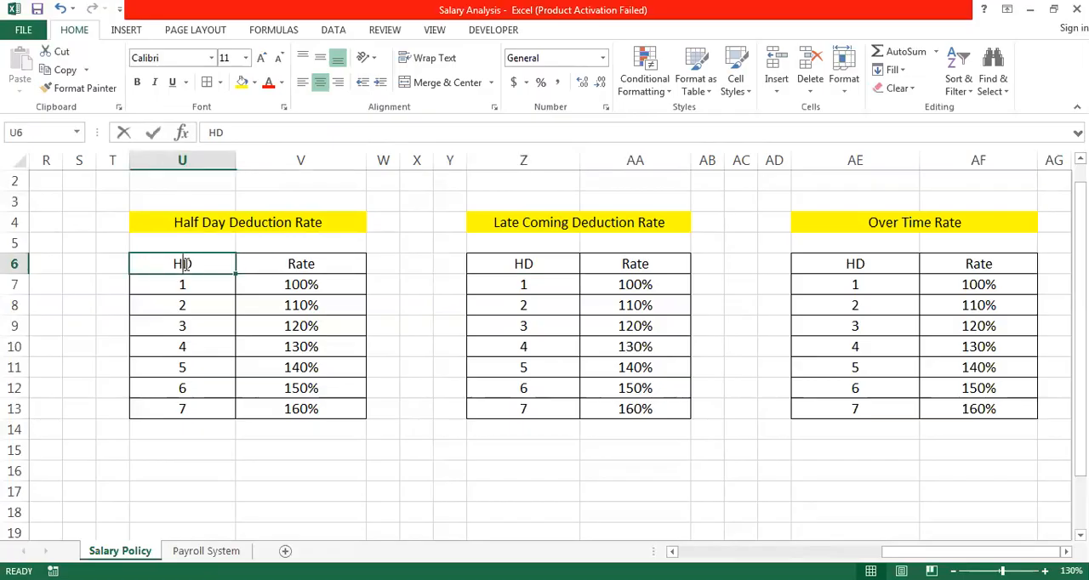
double_click(185, 264)
text(alf)
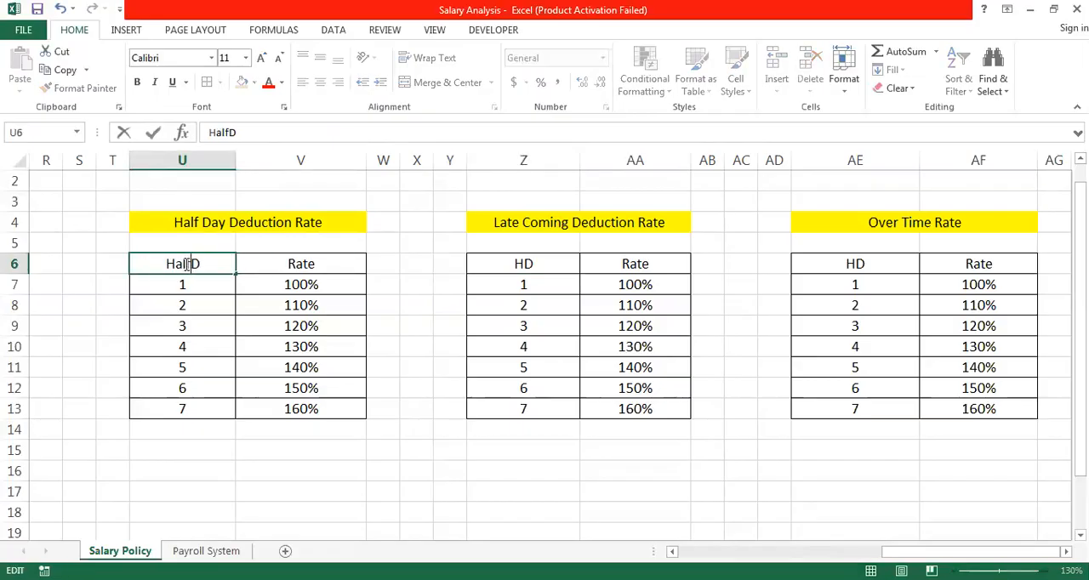
key(Right)
text(ay)
- Replace the HD header in Z6 of the late coming deduction table with "Late Comings"
click(524, 264)
double_click(526, 264)
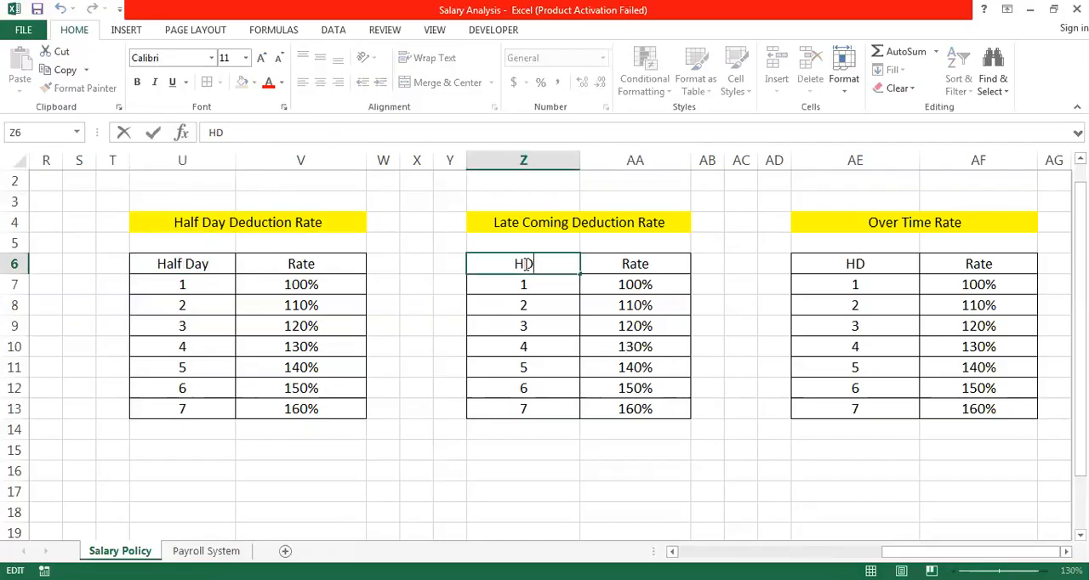
key(shift+Home)
text(Late Comings)
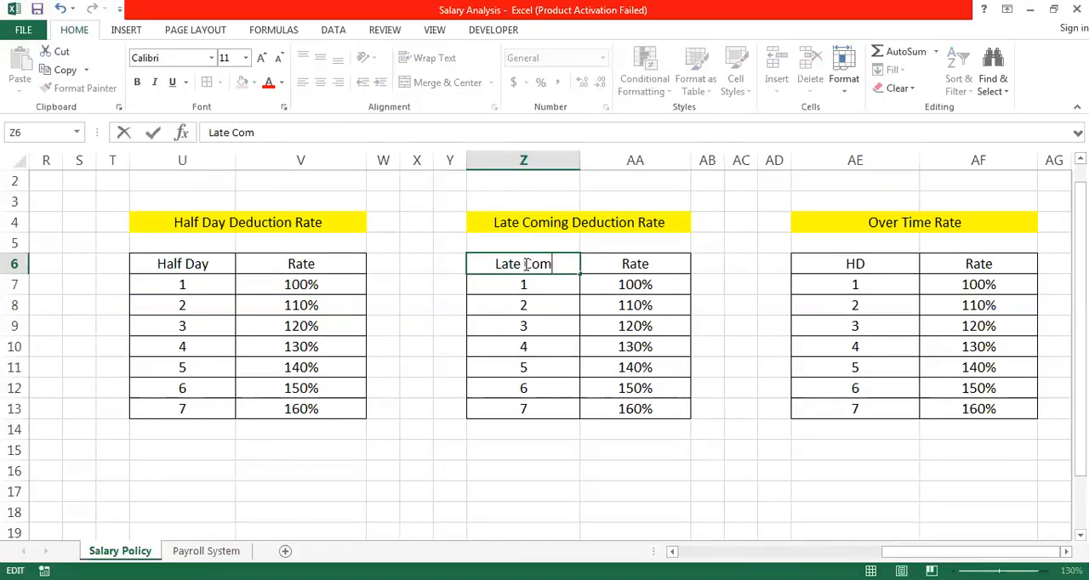
- Replace the HD header in AE6 of the over time rate table with "# Hours"
click(862, 264)
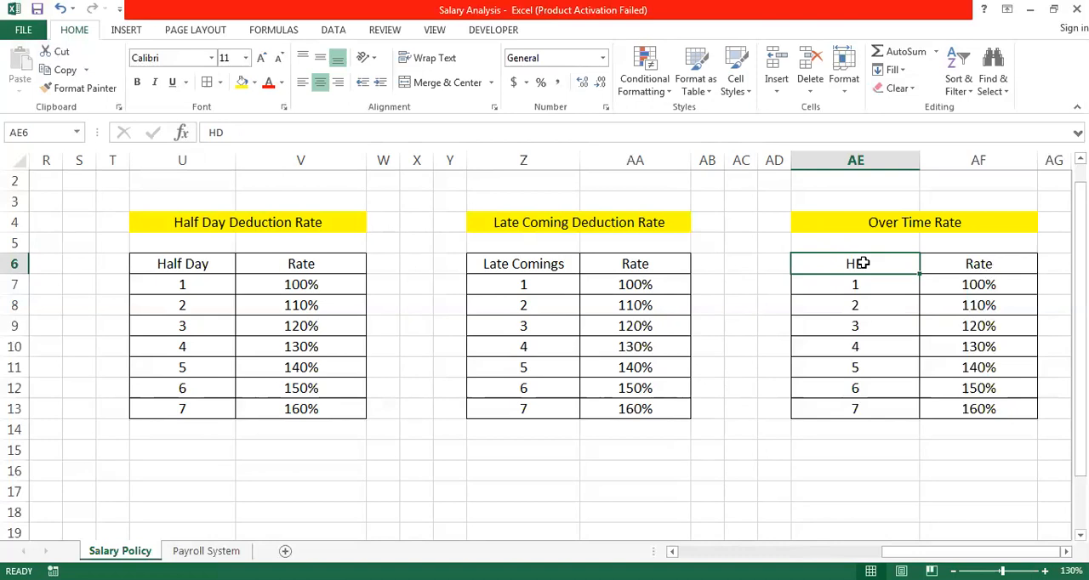
double_click(864, 263)
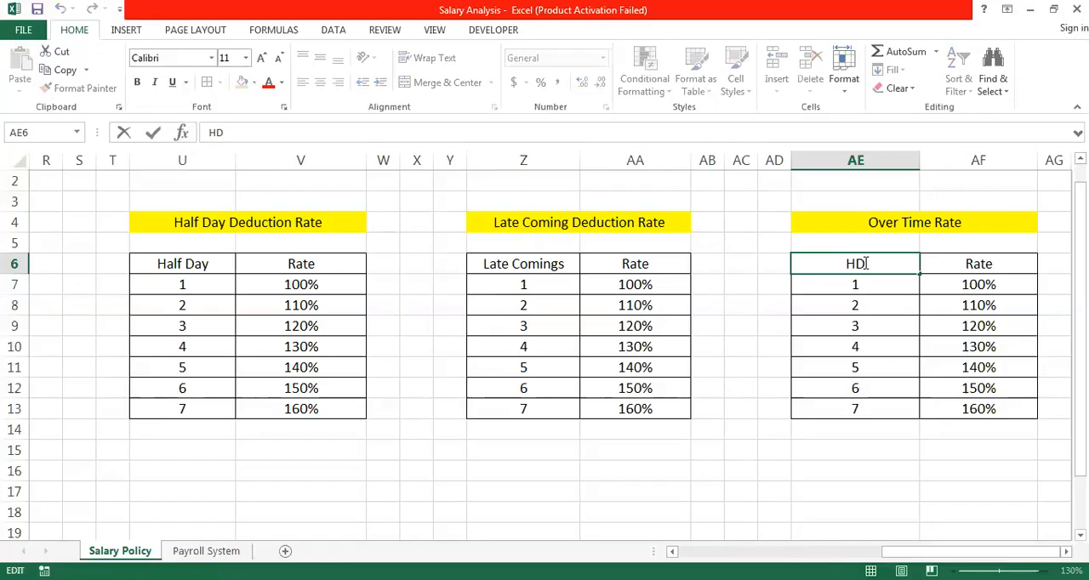
key(shift+Home)
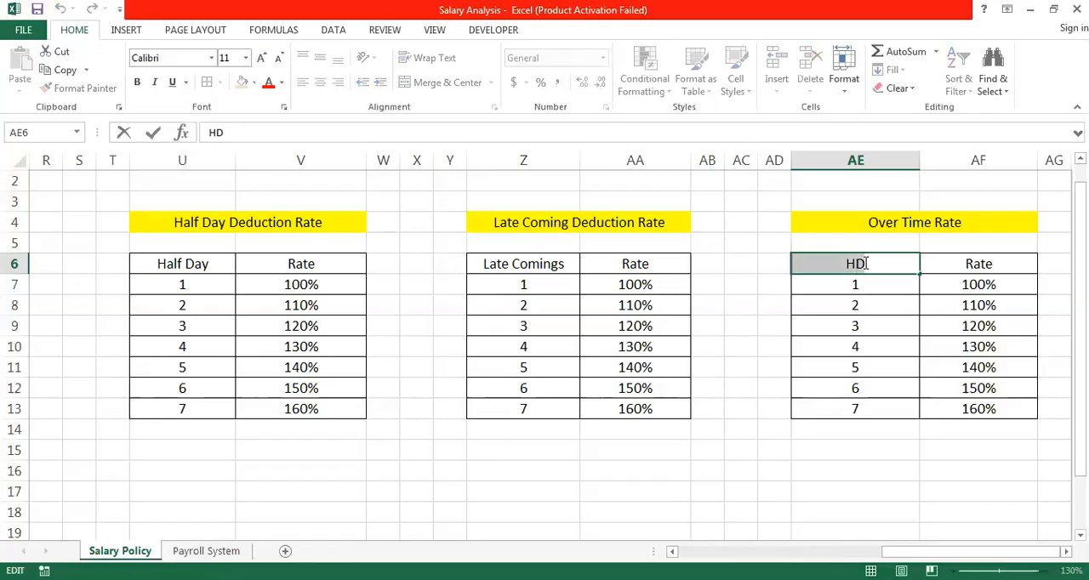
text(# of)
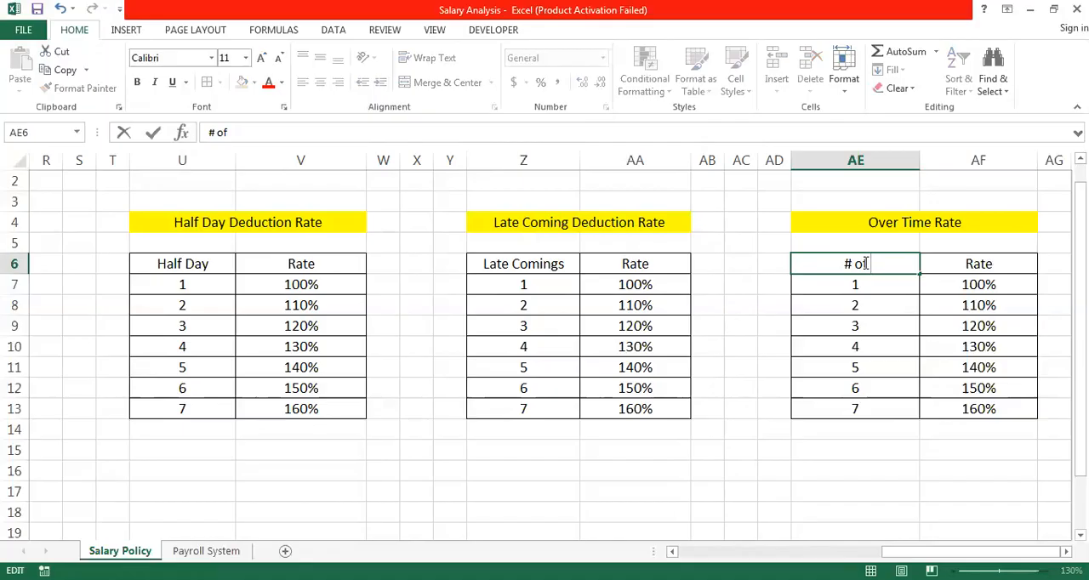
key(BackSpace)
key(BackSpace)
key(BackSpace)
text(Hours)
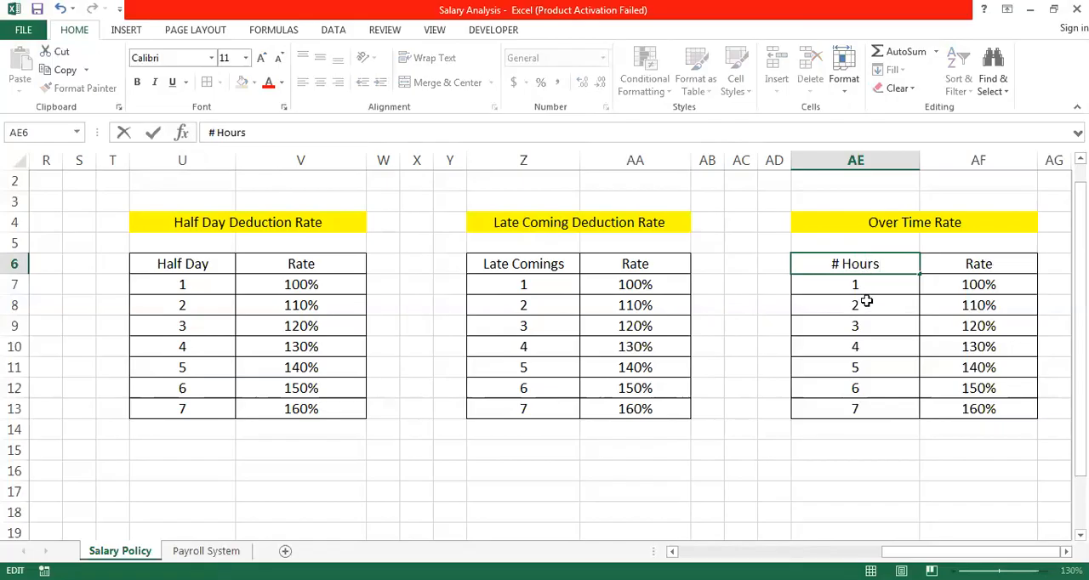
click(865, 286)
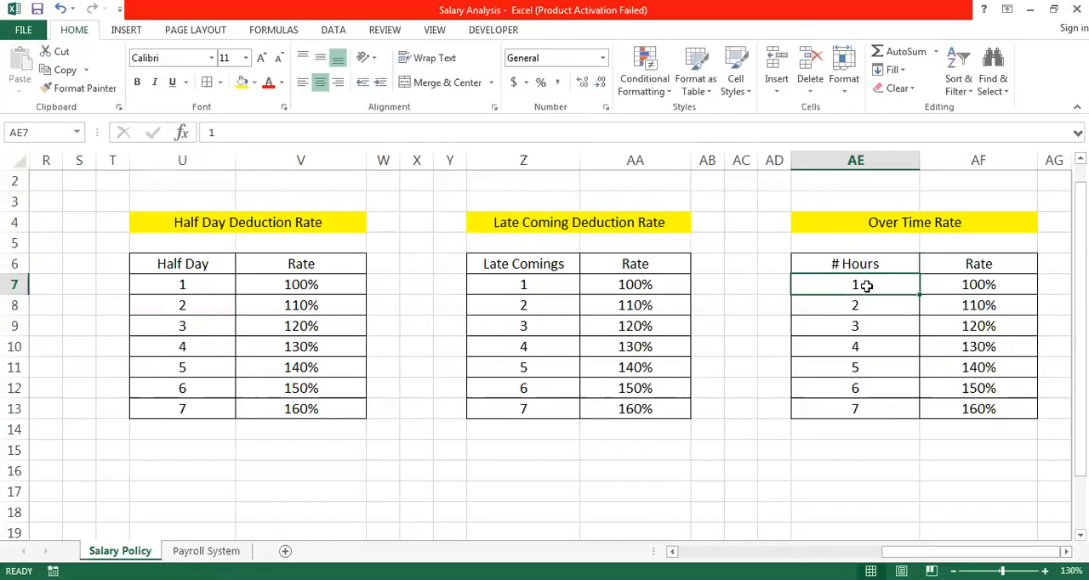
- Review the Salary Policy Table and the neighbouring deduction rate tables, comparing their header rows
key(Left)
key(Left)
key(Left)
key(Left)
key(Left)
key(Left)
key(Left)
key(Left)
key(Left)
key(Left)
key(Left)
key(Left)
key(Left)
key(Left)
key(Left)
key(Left)
key(Left)
key(Left)
key(Left)
key(Left)
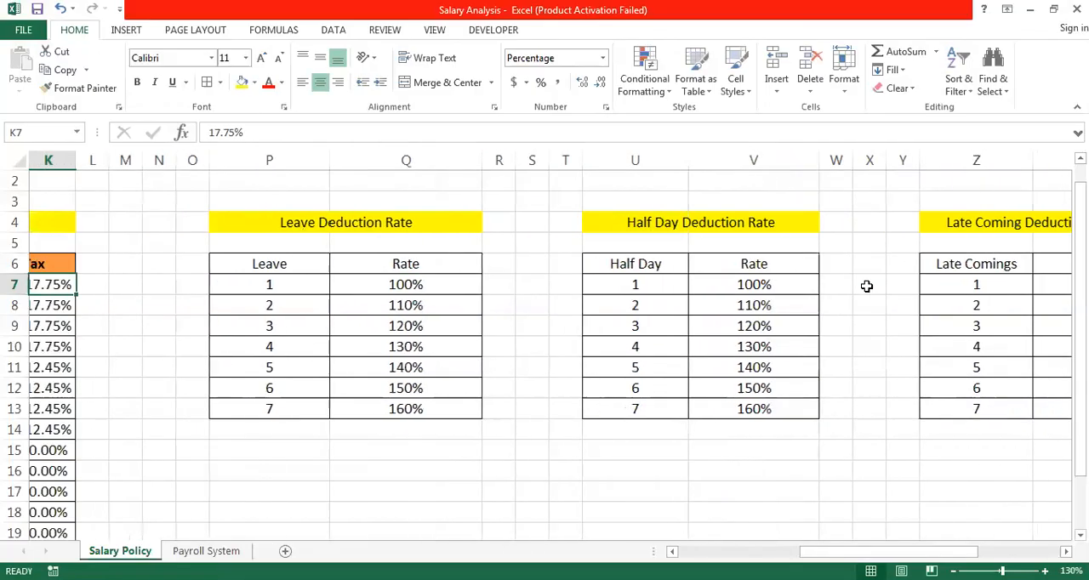
key(Left)
key(Left)
key(Left)
key(Left)
key(Left)
key(Left)
key(Left)
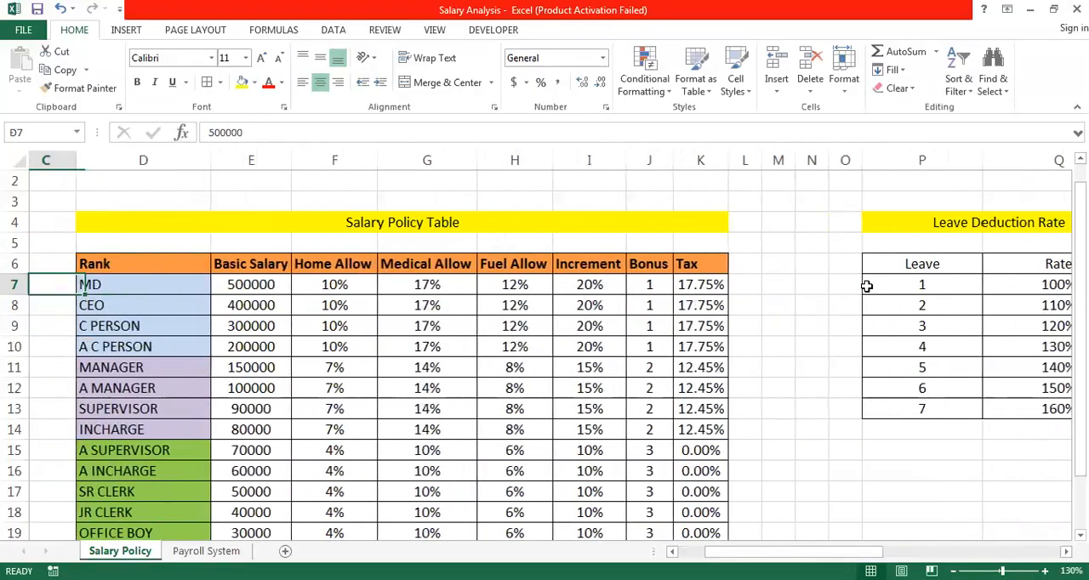
key(Up)
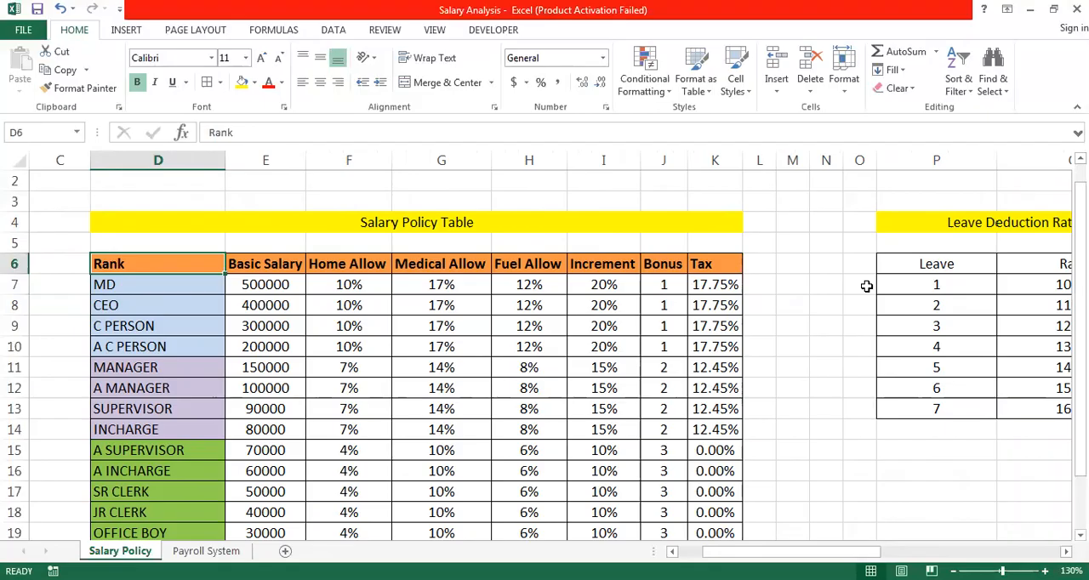
click(939, 264)
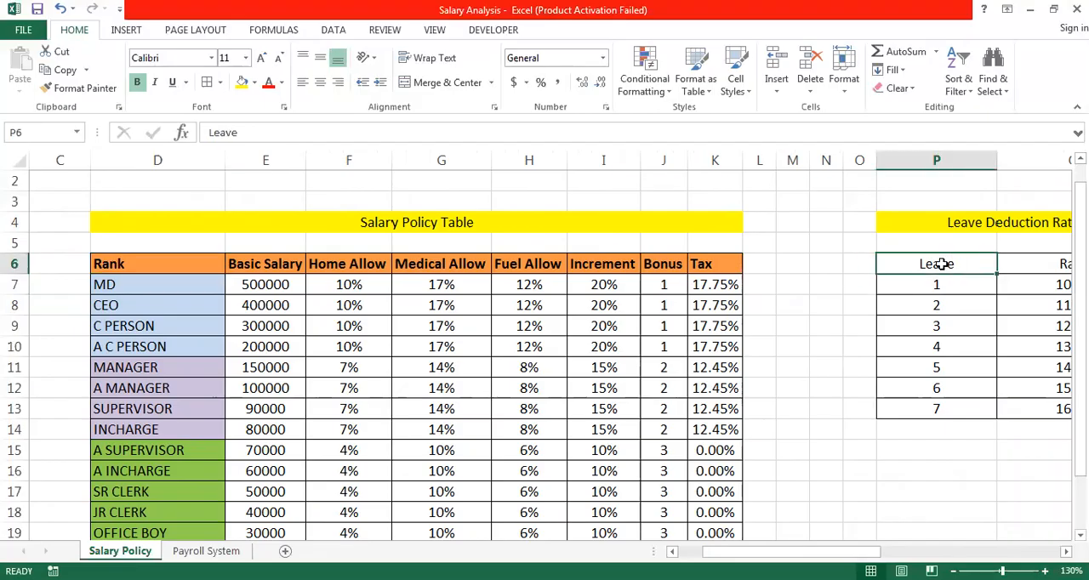
key(Right)
key(Right)
key(Right)
key(Right)
key(Right)
key(Right)
key(Left)
key(Left)
key(Left)
key(Left)
key(Left)
key(Left)
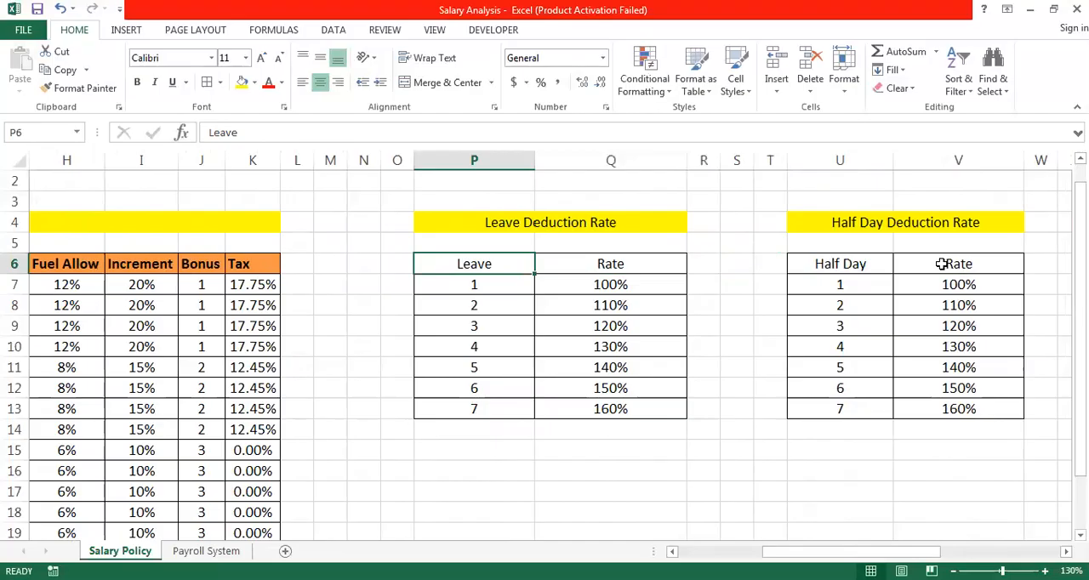
key(Left)
key(Left)
key(Left)
key(Left)
key(Left)
key(Right)
key(Right)
key(Right)
key(Right)
key(Right)
key(Right)
key(Left)
key(Left)
key(Left)
key(Left)
key(Left)
key(Left)
key(Left)
key(Left)
key(Left)
key(Left)
key(Left)
key(Left)
key(Left)
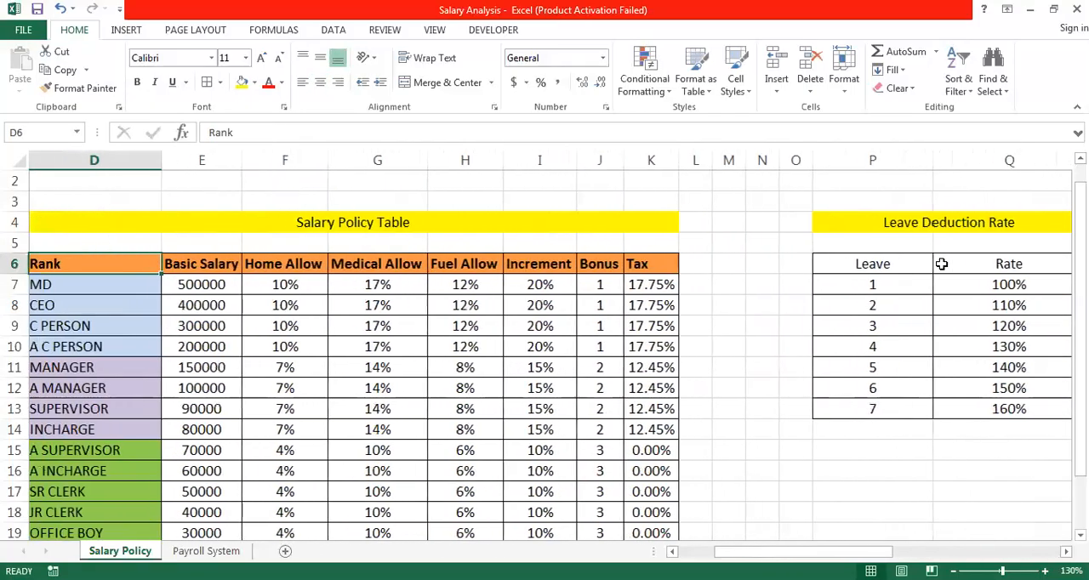
key(Left)
key(Right)
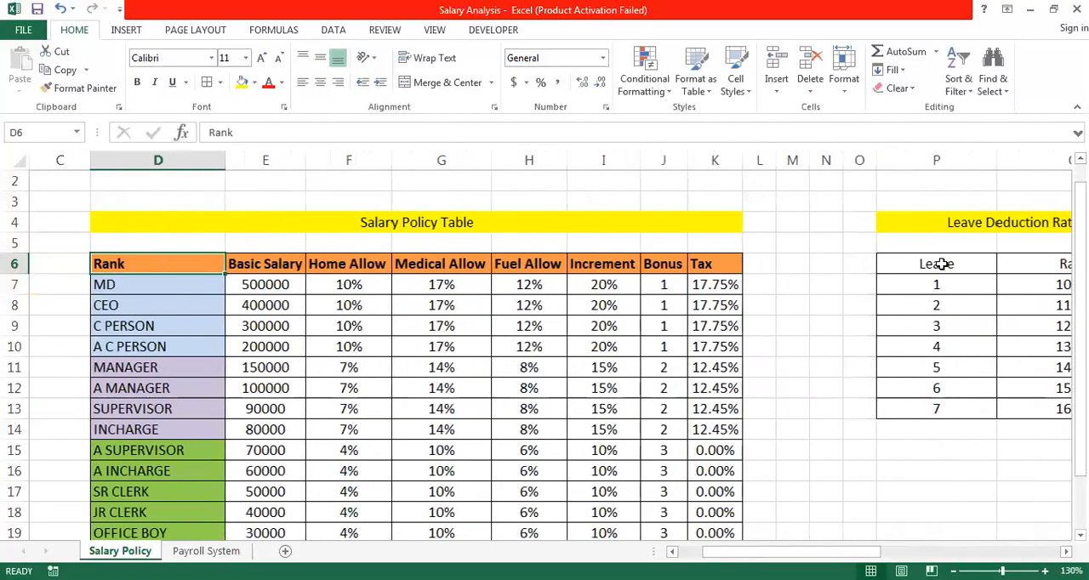
key(ctrl+b)
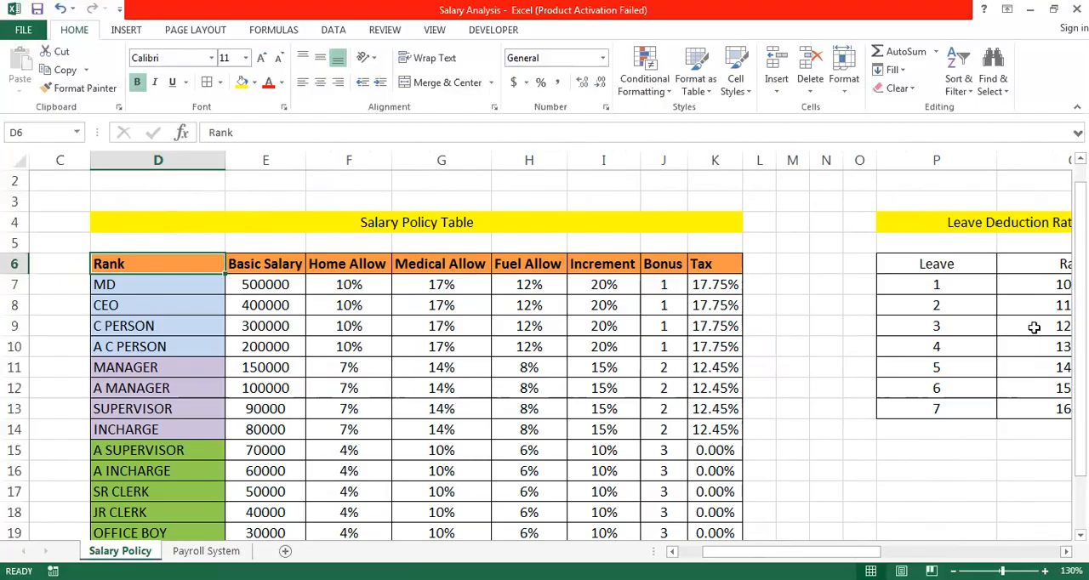
- Make the leave deduction headers in P6:Q6 bold and fill them with the orange of the Salary Policy Table headers
click(1066, 552)
click(1066, 552)
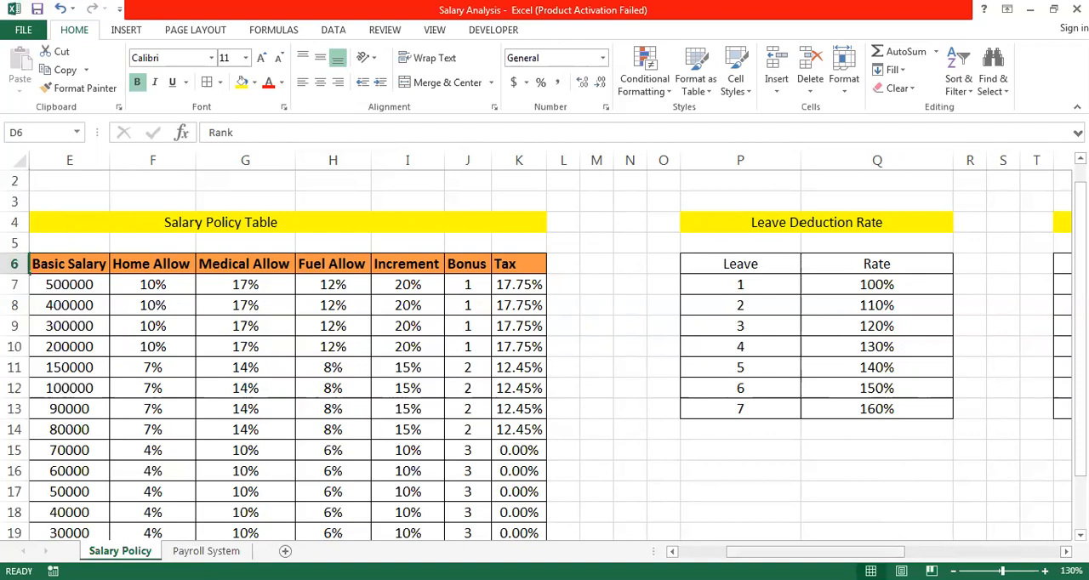
mouse_move(850, 552)
mouse_down()
mouse_move(805, 552)
mouse_move(857, 552)
mouse_up()
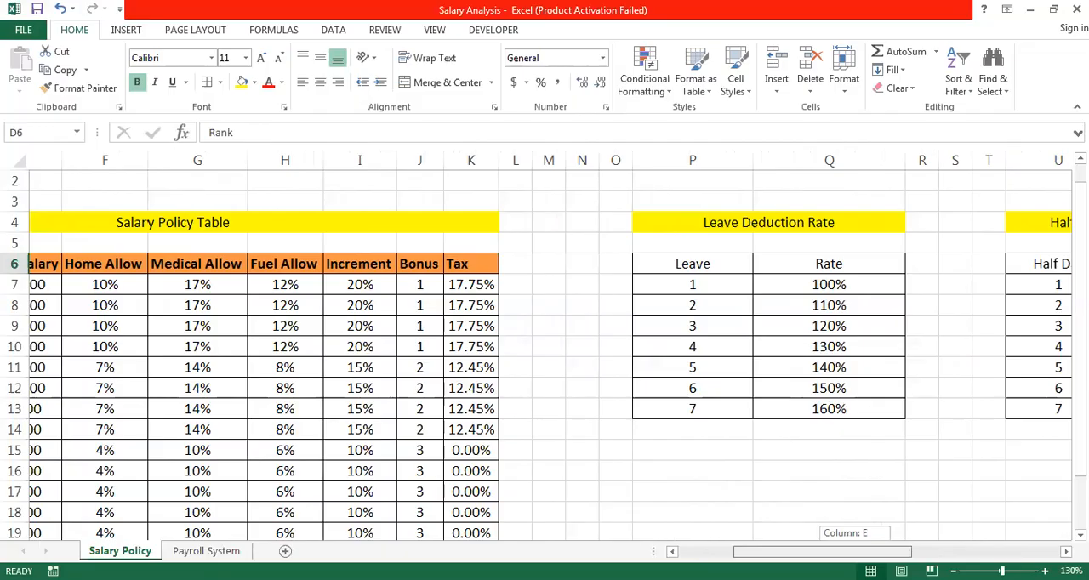
drag(857, 552, 888, 552)
drag(461, 269, 587, 277)
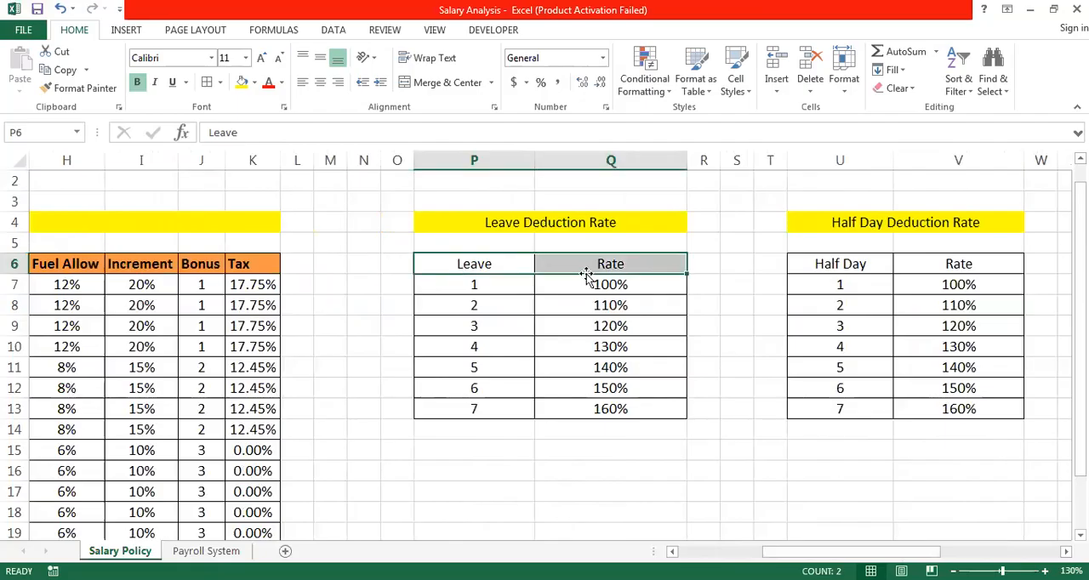
click(136, 85)
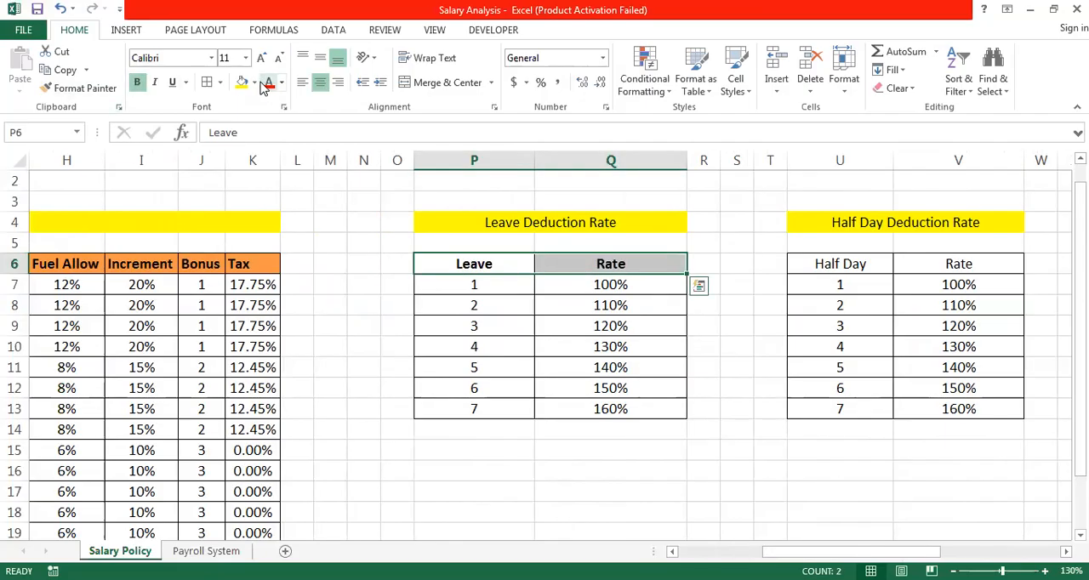
click(256, 83)
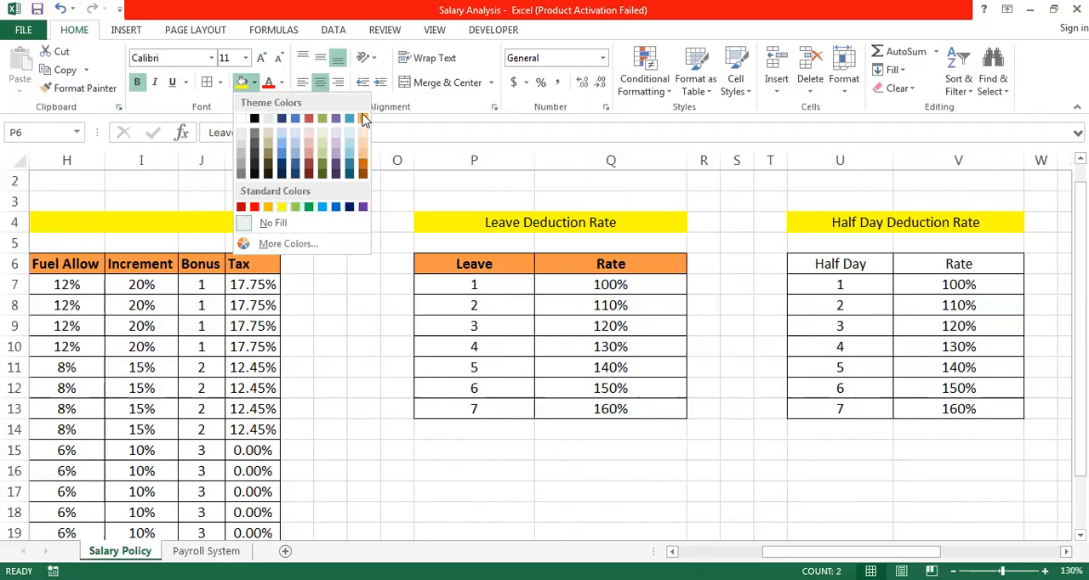
- Apply bold and the same orange fill to the half day deduction headers in U6:V6
click(848, 269)
drag(848, 270, 768, 264)
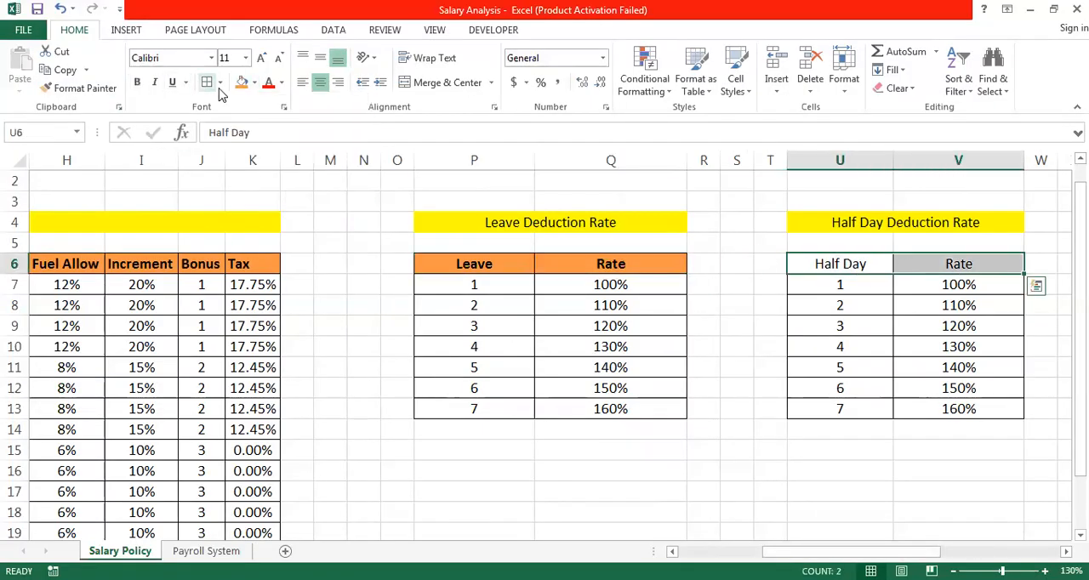
click(137, 82)
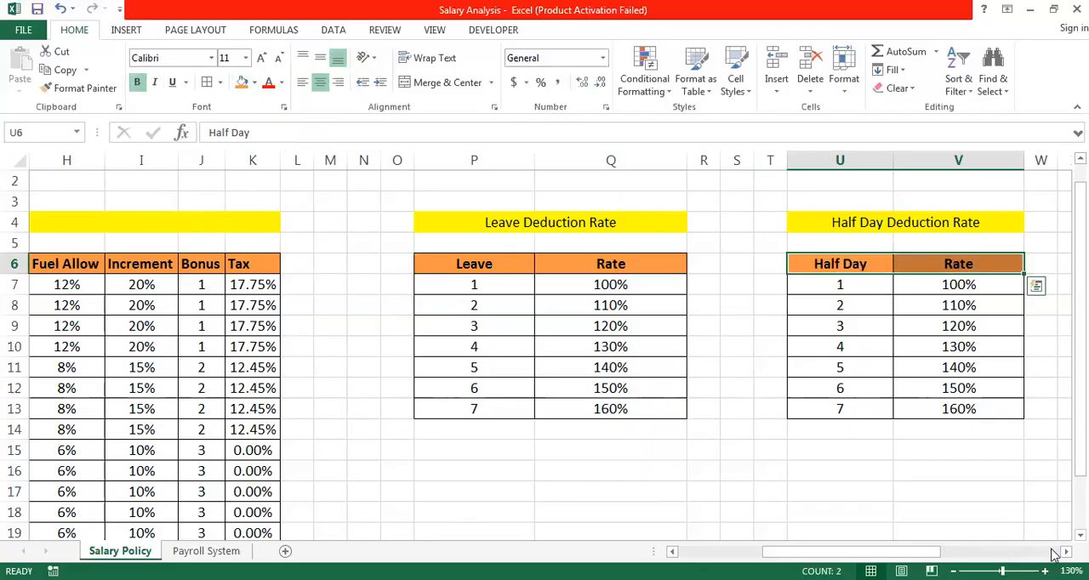
- Fill the late coming deduction headers in Z6:AA6 with orange and make them bold
click(1066, 551)
scroll(772, 239, right, 7)
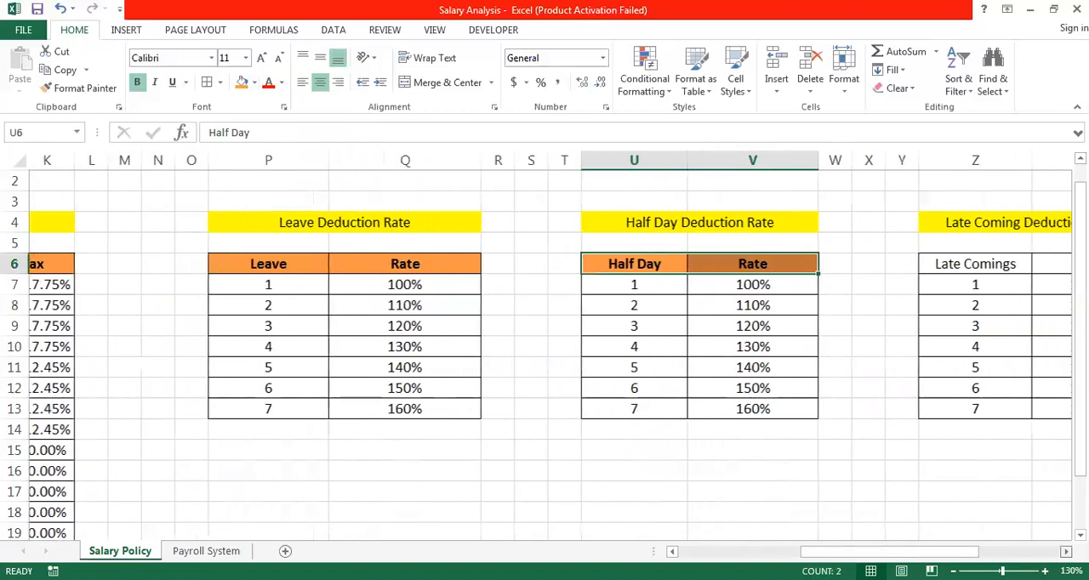
drag(790, 270, 879, 269)
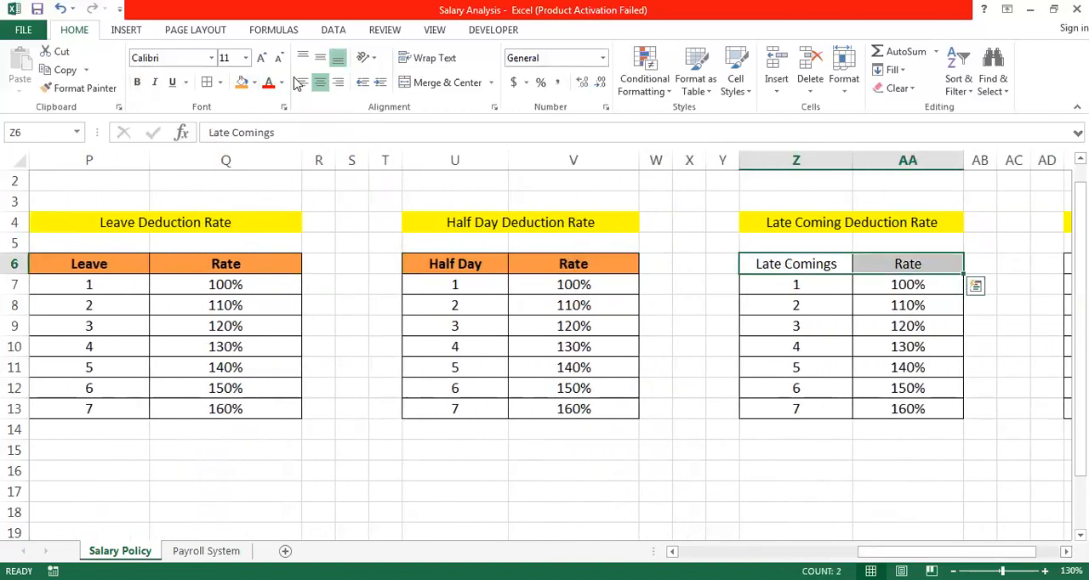
click(241, 82)
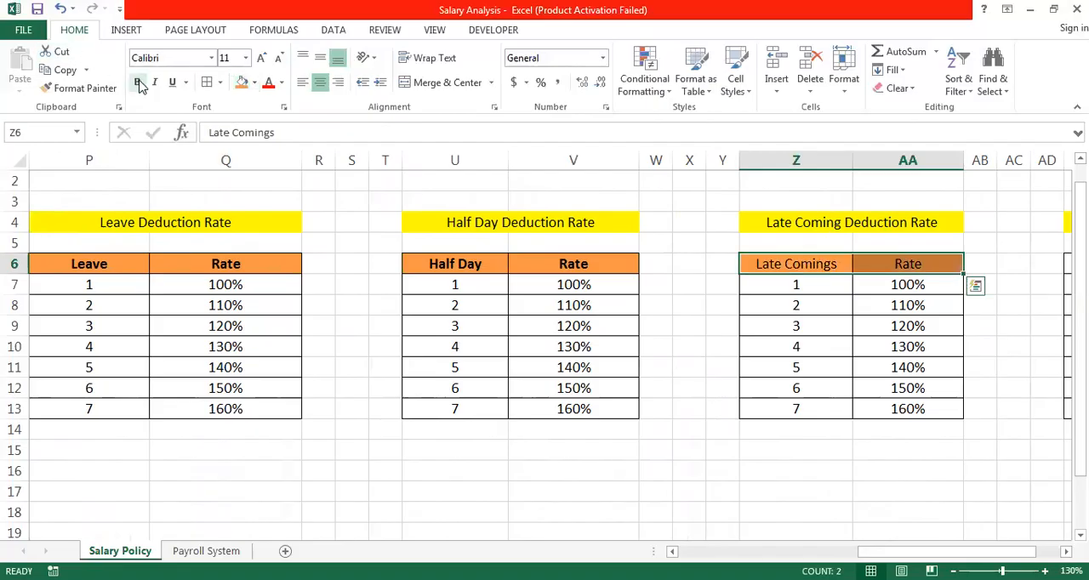
key(ctrl+b)
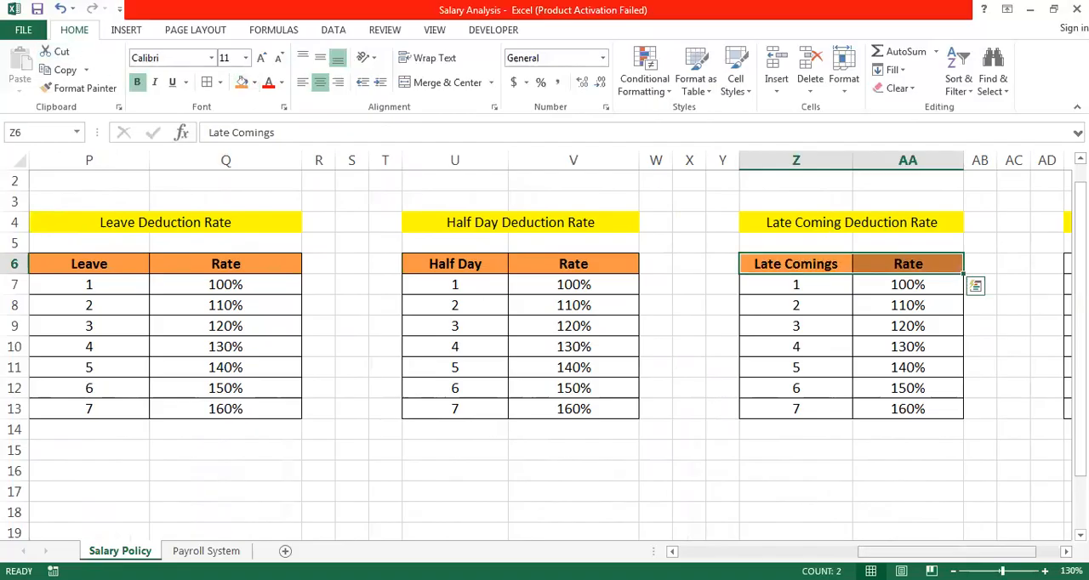
- Format the over time rate headers in AE6:AF6 with orange fill and bold text
scroll(544, 349, right, 2)
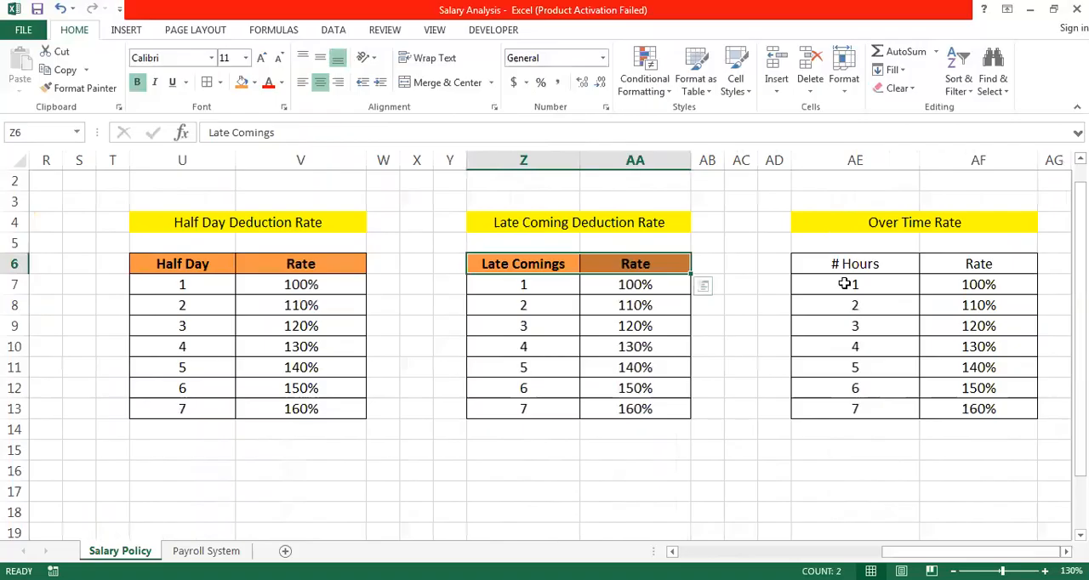
drag(850, 266, 948, 267)
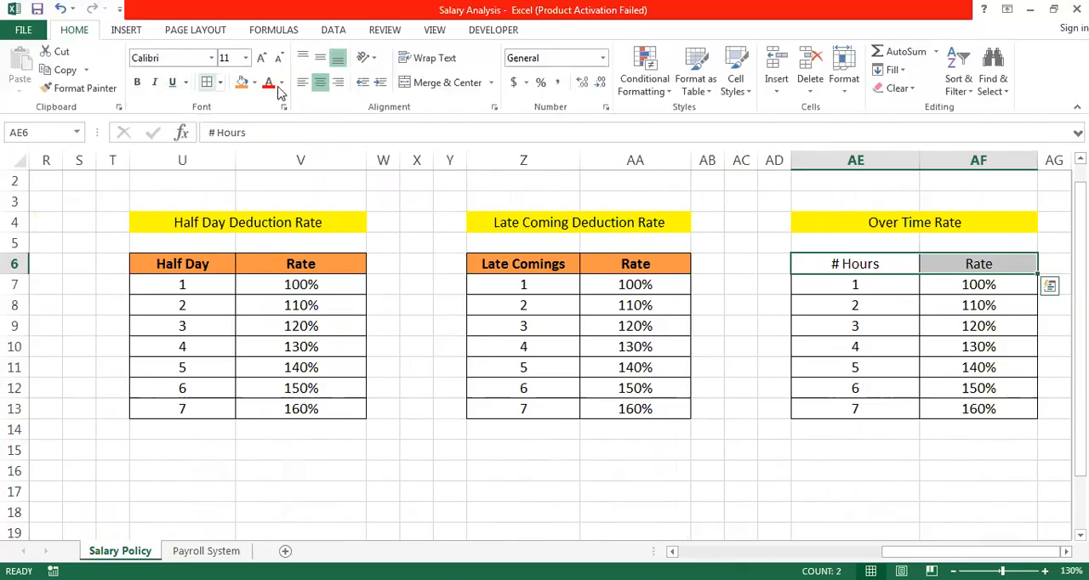
click(211, 86)
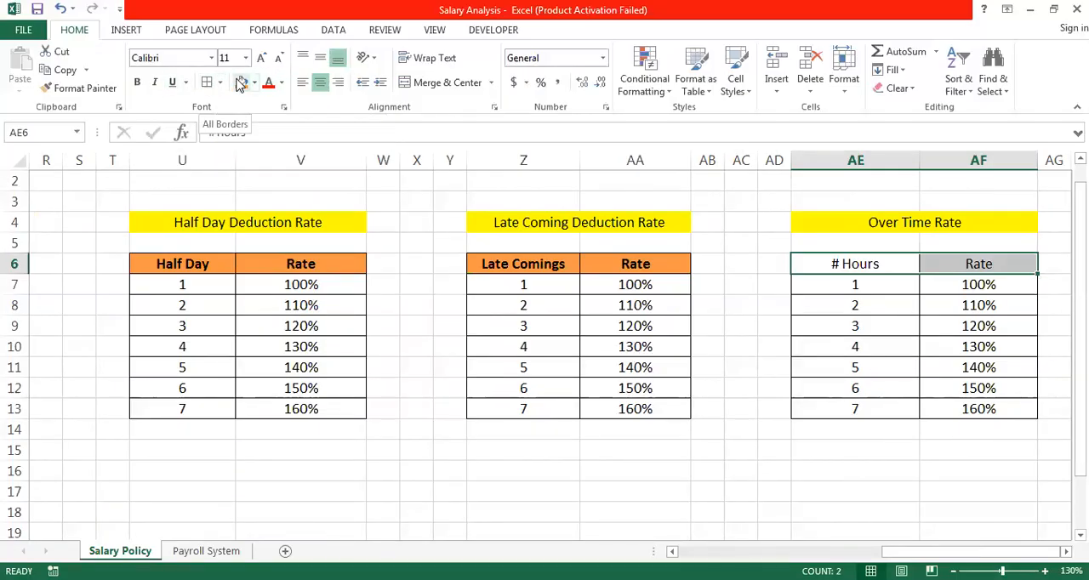
click(242, 83)
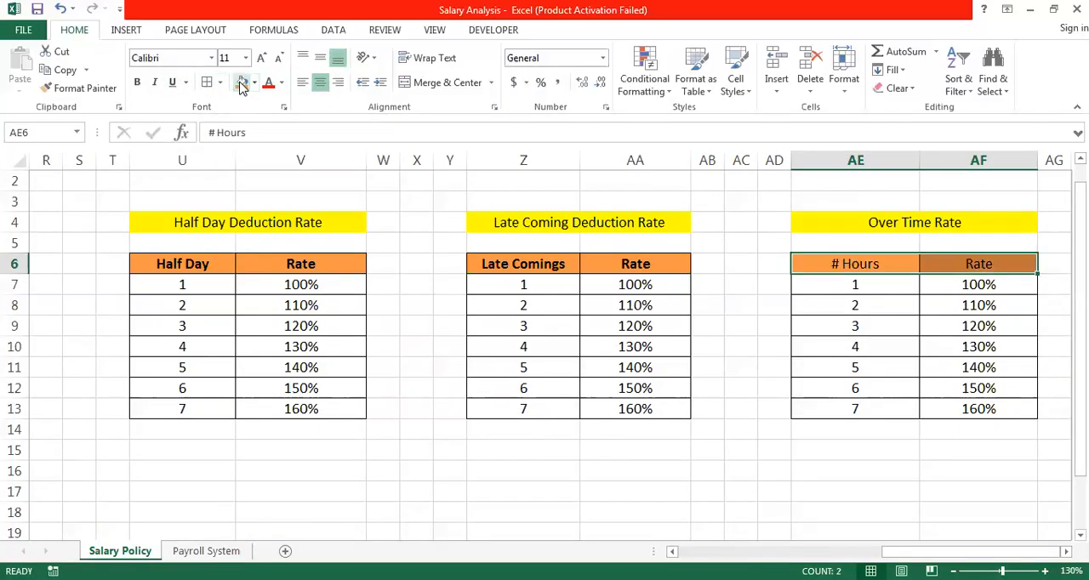
click(137, 82)
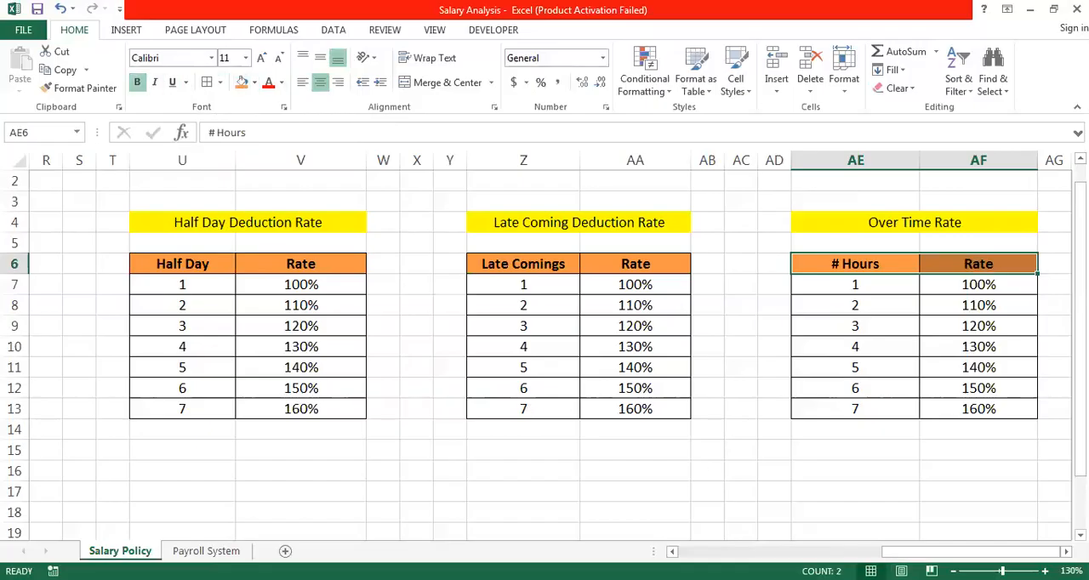
- Convert the salary policy data in D6:K21 into a table that has headers
scroll(651, 533, left, 6)
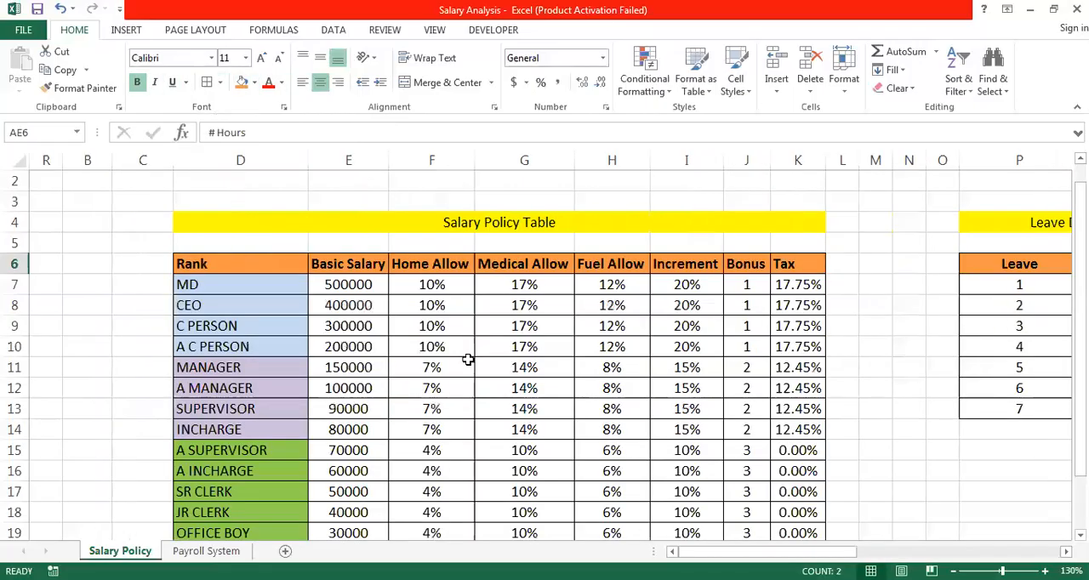
drag(241, 264, 812, 491)
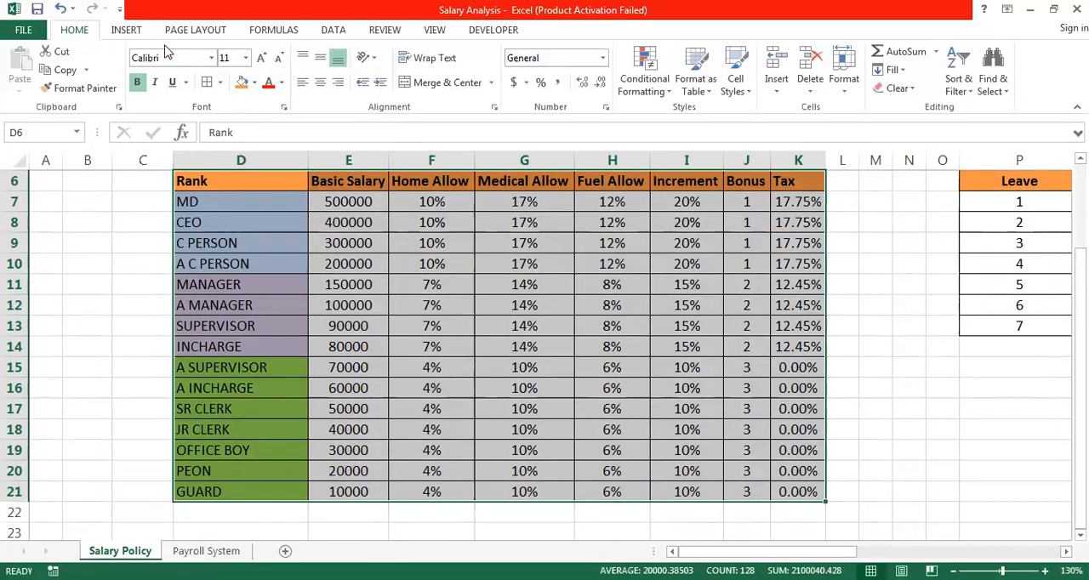
click(140, 36)
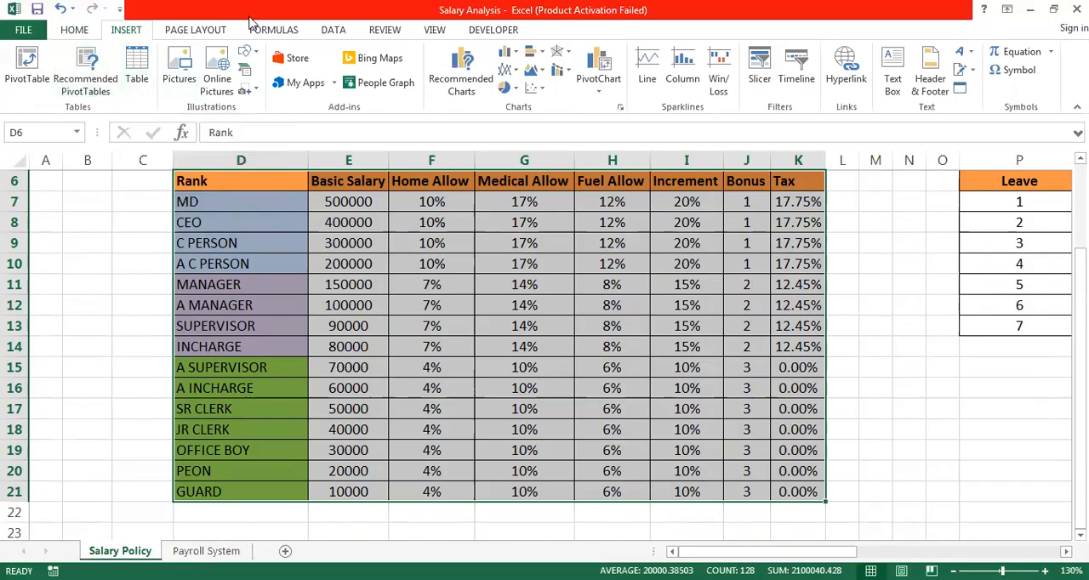
key(ctrl+t)
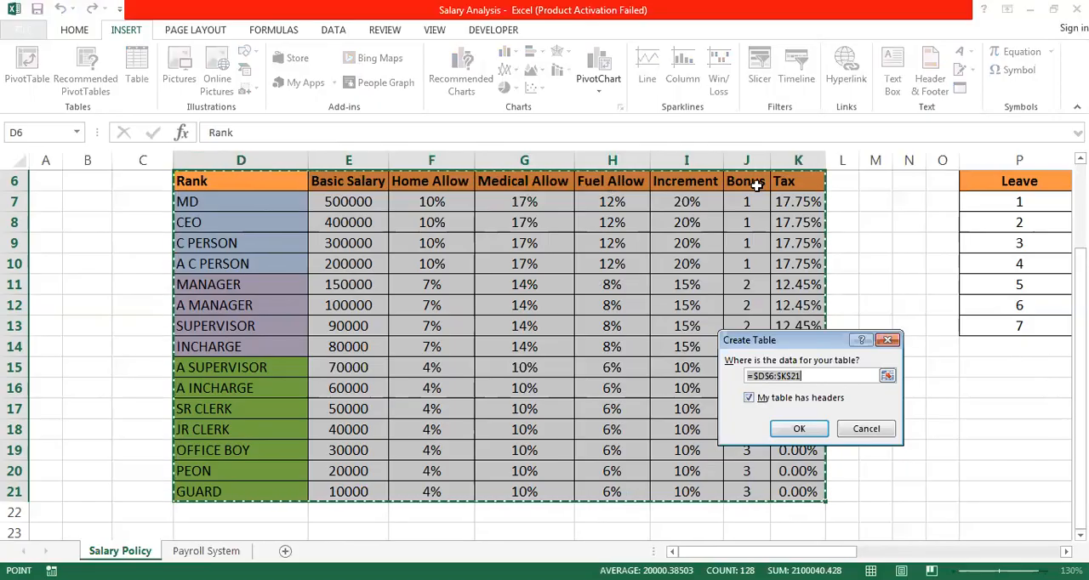
click(798, 429)
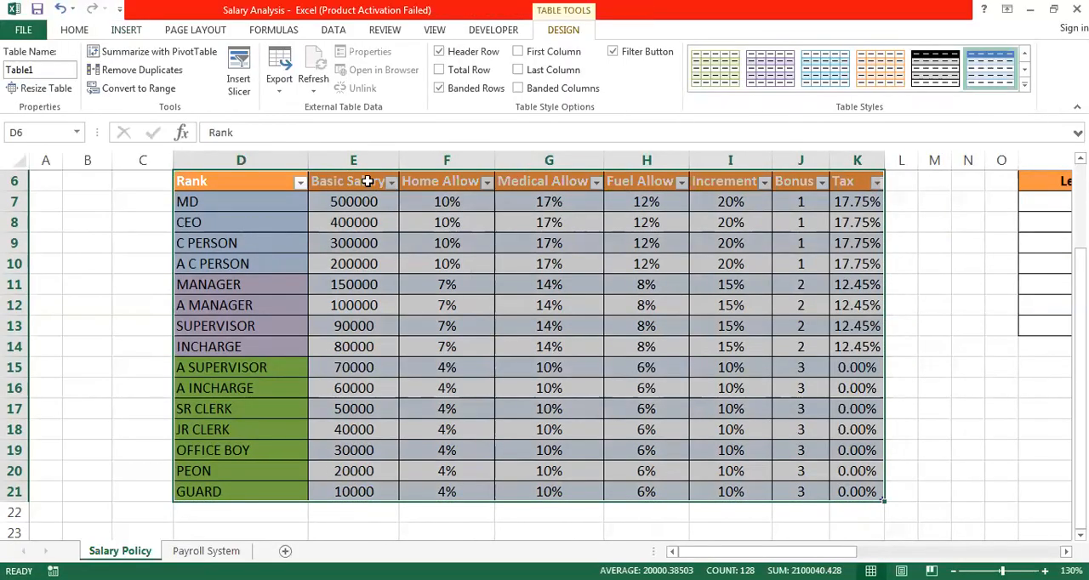
- Try to name the new salary policy table Salary-Policy
click(38, 68)
text(Sa)
text(lar)
text(y)
text(-)
text(P0o)
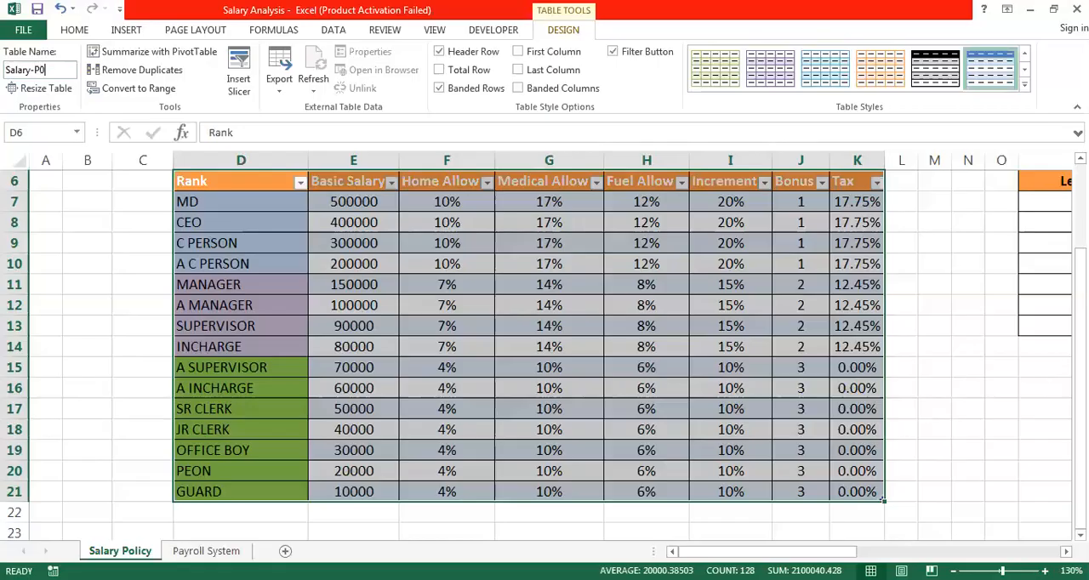
key(BackSpace)
key(BackSpace)
key(BackSpace)
text(ol)
key(BackSpace)
key(BackSpace)
text(Policy)
key(Return)
key(Return)
- Set the table name of the salary policy table to Salary_Policy
click(38, 68)
text(Salary_Policy)
click(236, 225)
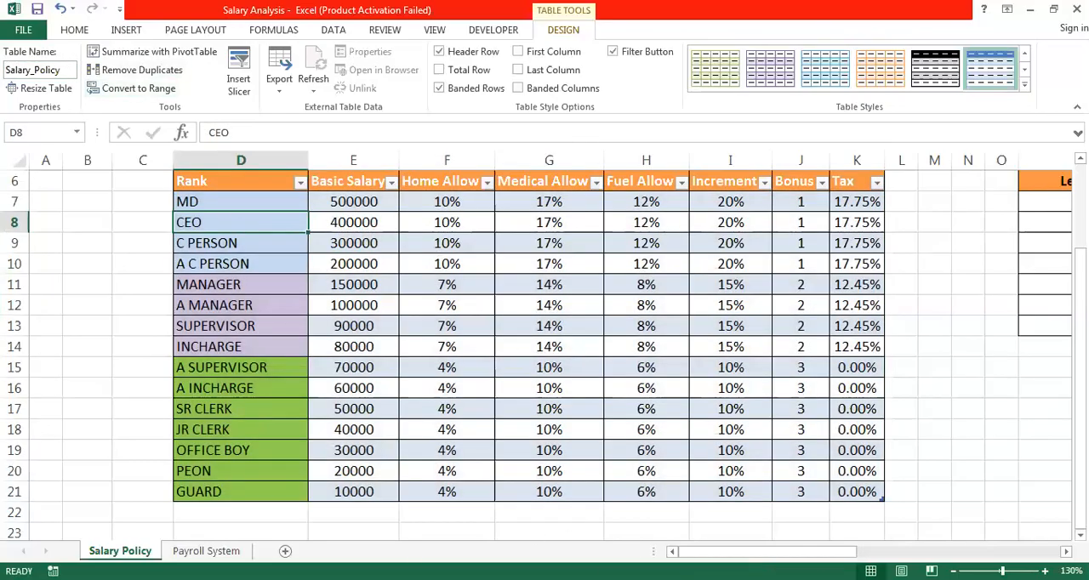
- Check the Salary_Policy name by jumping to its range from the Payroll System sheet
click(206, 551)
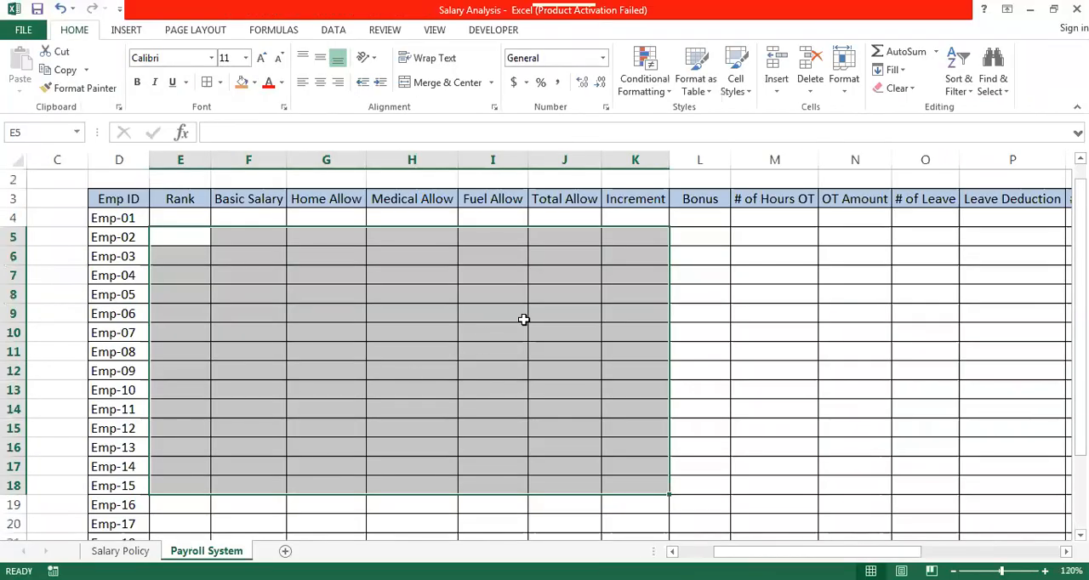
click(523, 319)
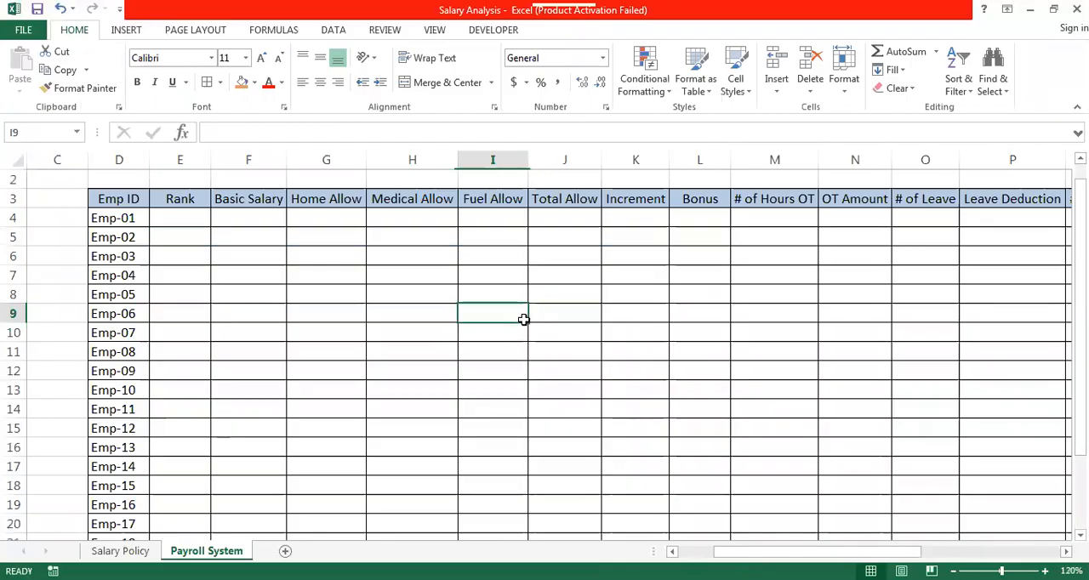
click(76, 132)
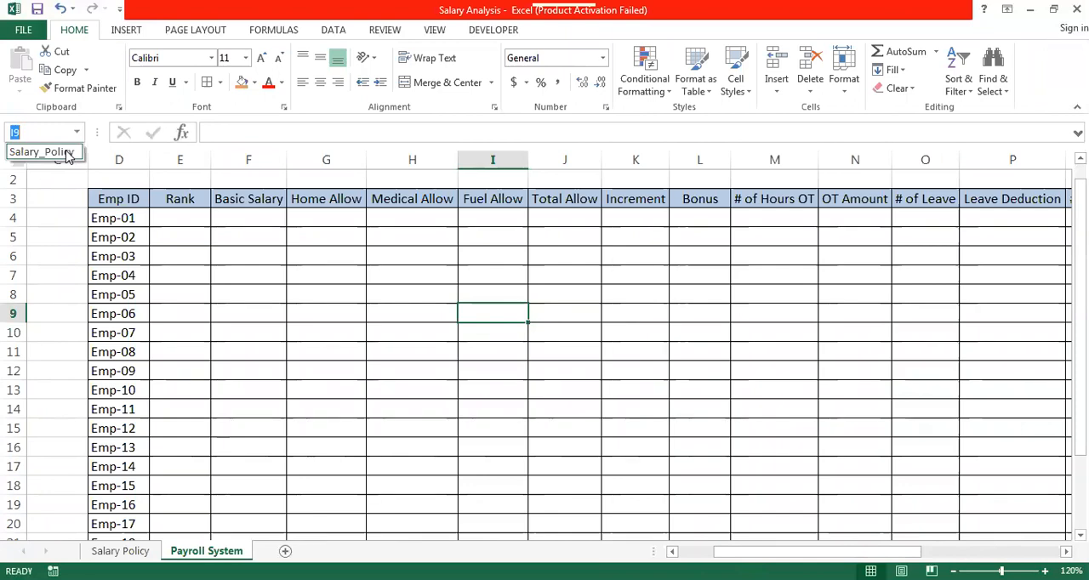
click(66, 153)
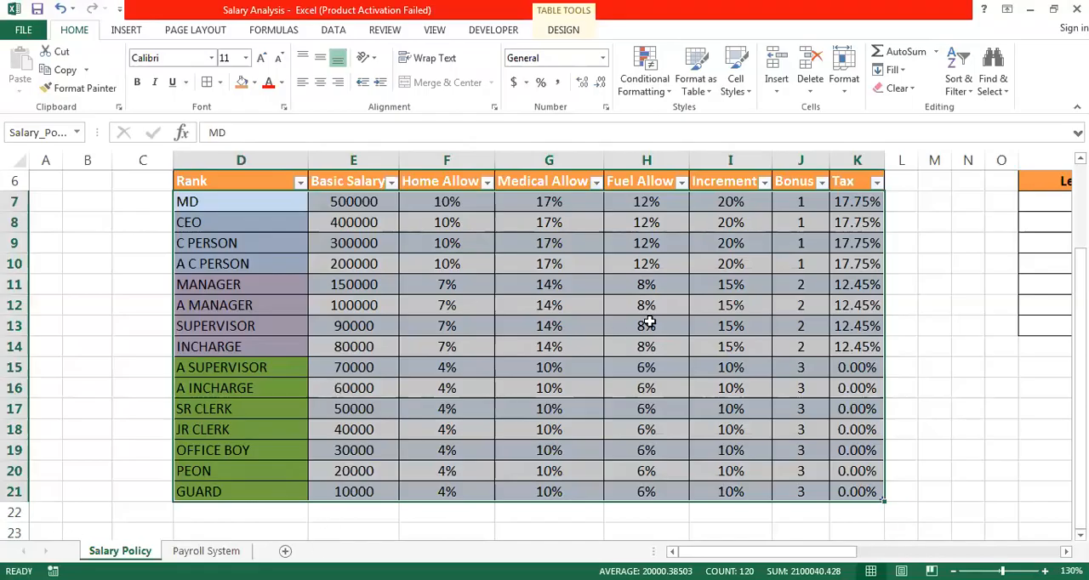
click(1028, 205)
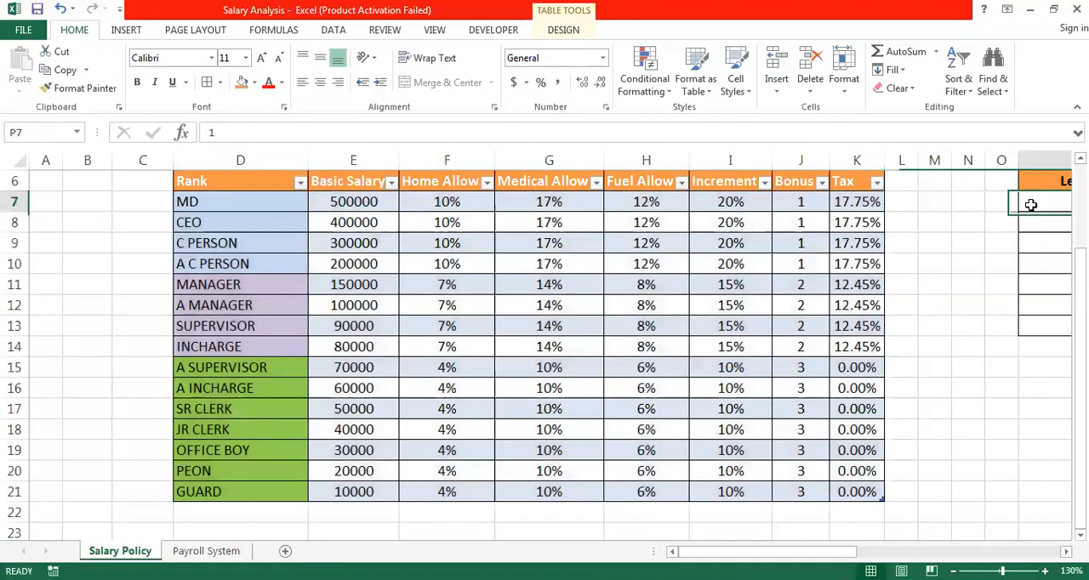
click(1030, 204)
key(Left)
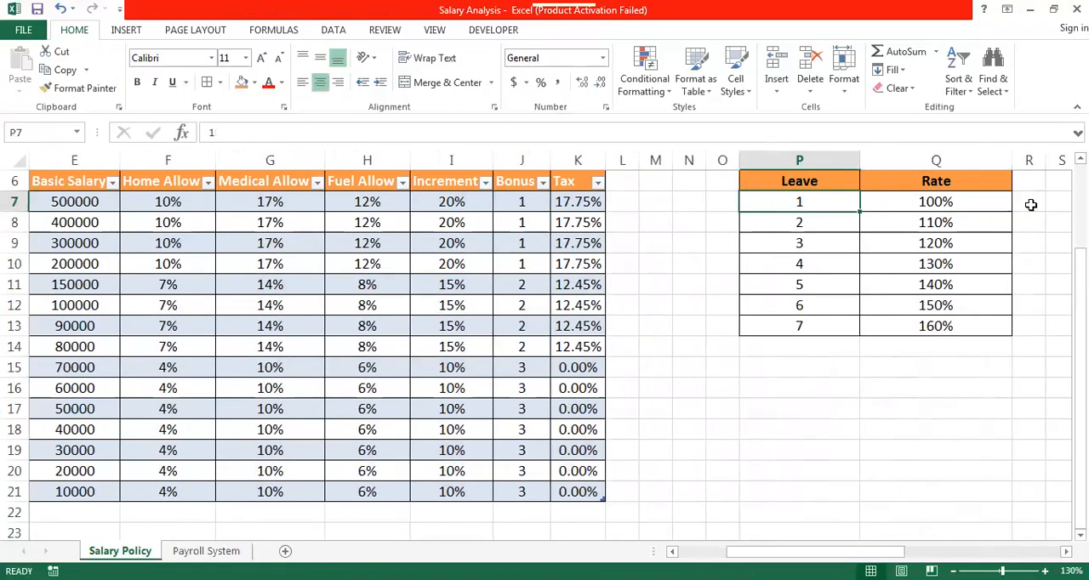
key(shift+Right)
key(shift+Down)
key(shift+Down)
key(shift+Down)
key(shift+Down)
key(shift+Down)
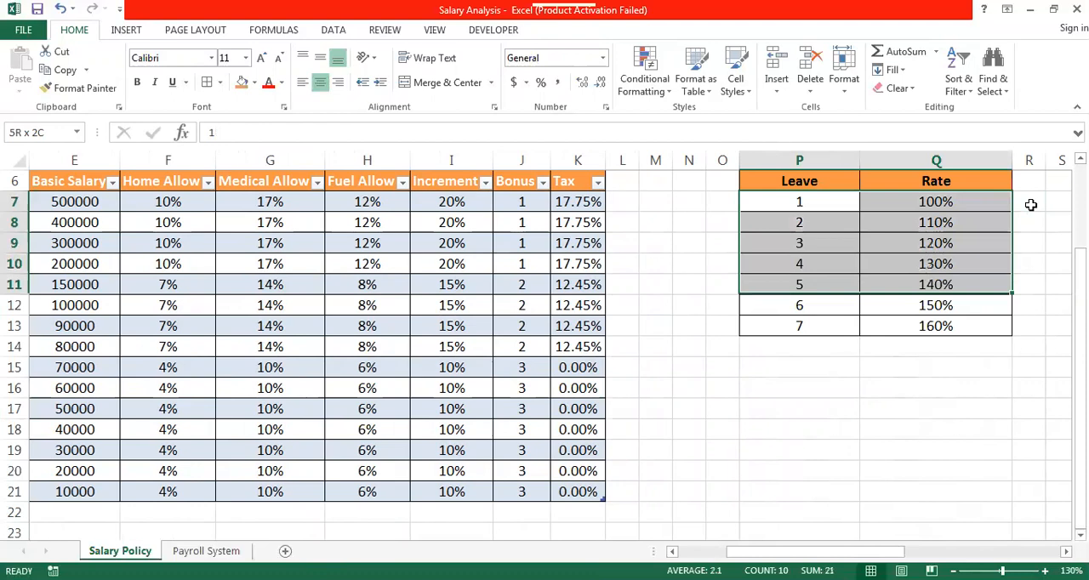
key(shift+Down)
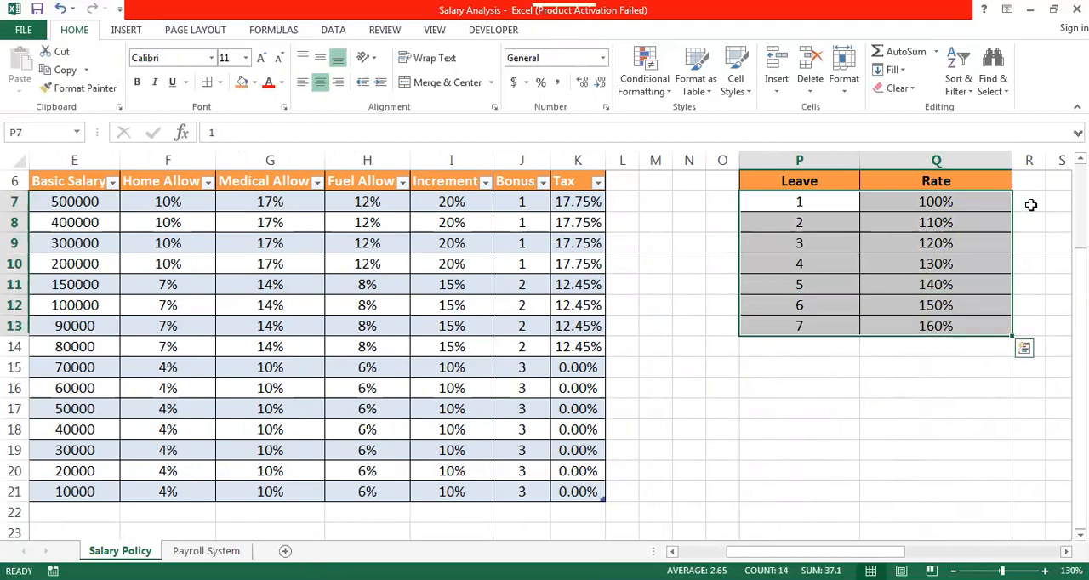
key(Up)
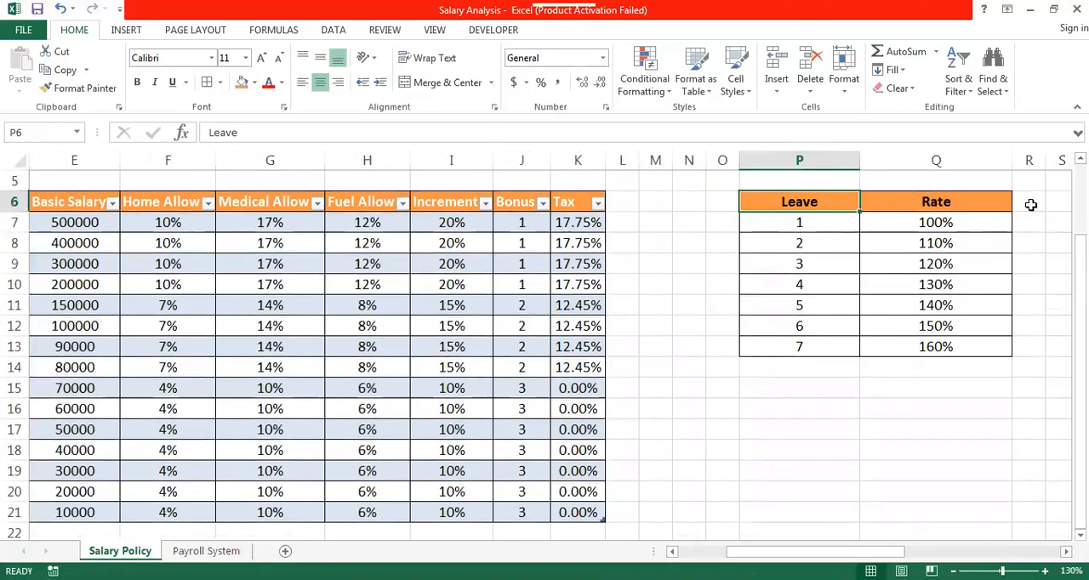
key(shift+Right)
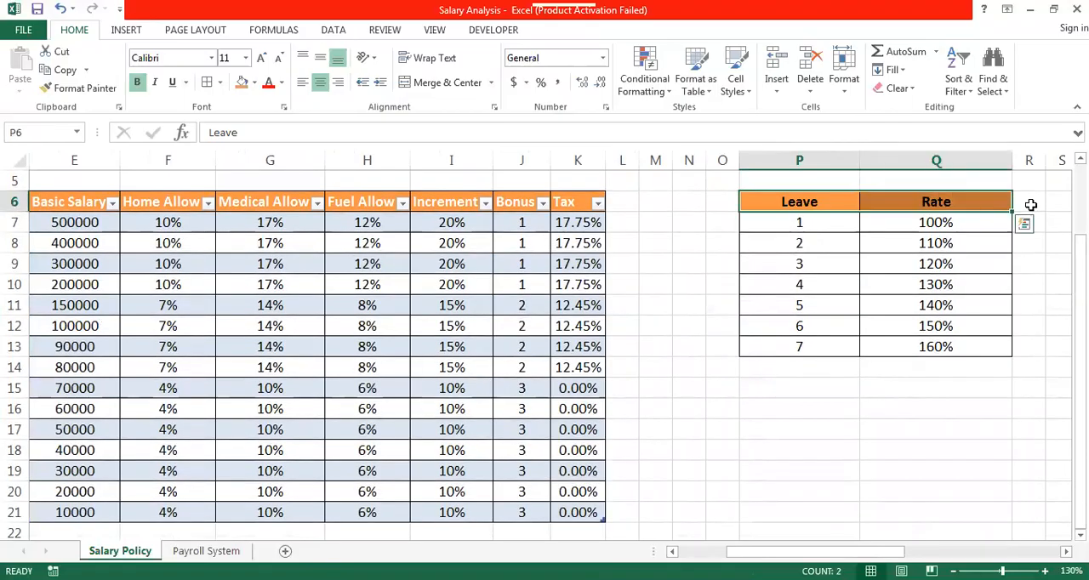
key(Down)
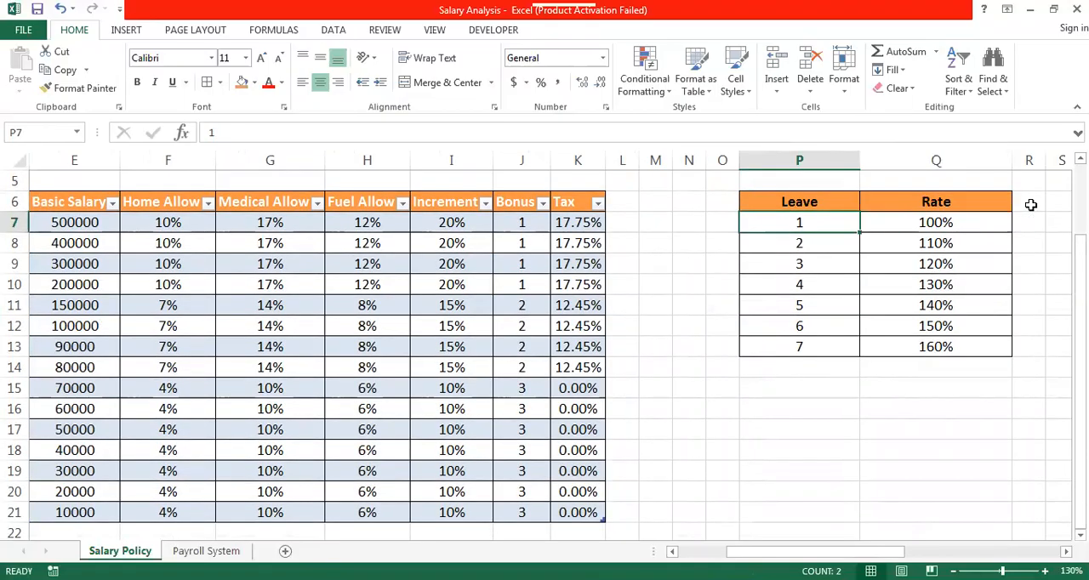
key(Up)
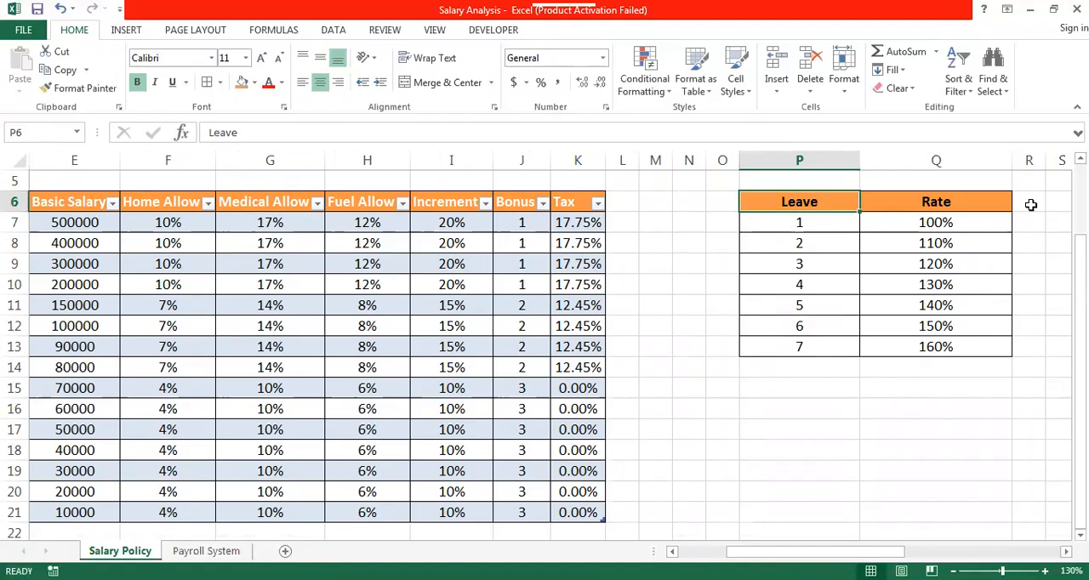
key(shift+Right)
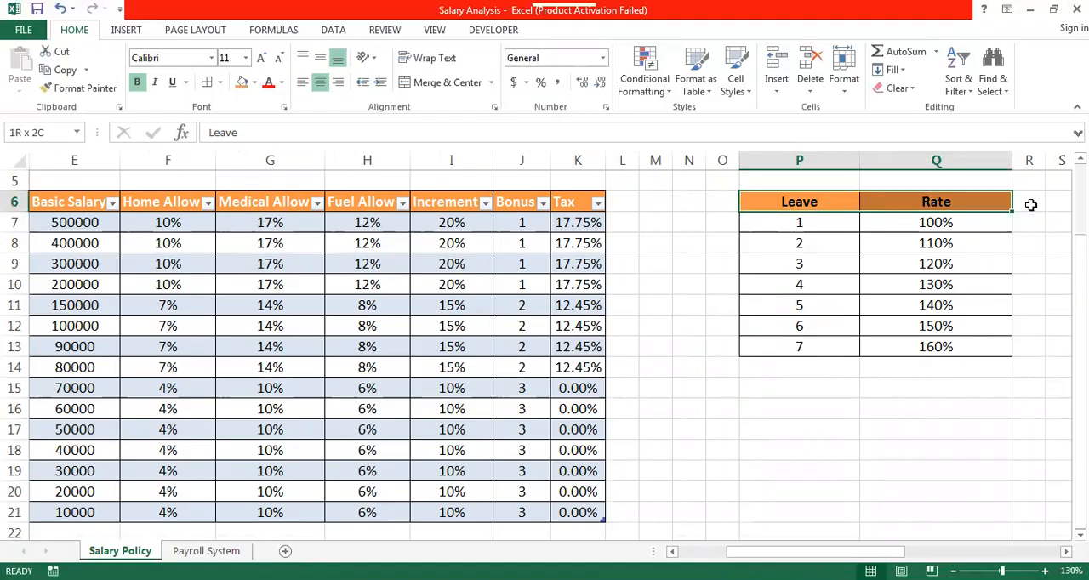
- Define the name Leave_D for the leave deduction values and rates in P7:Q13, leaving out the headers
key(Down)
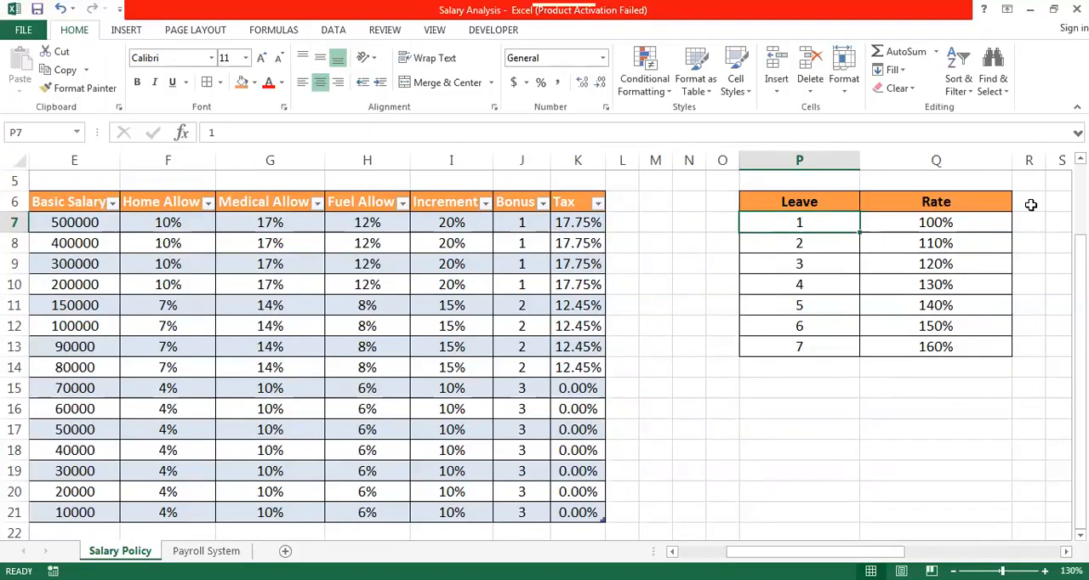
key(shift+Right)
key(shift+Down)
key(shift+Down)
key(shift+Down)
key(shift+Down)
key(shift+Down)
key(shift+Down)
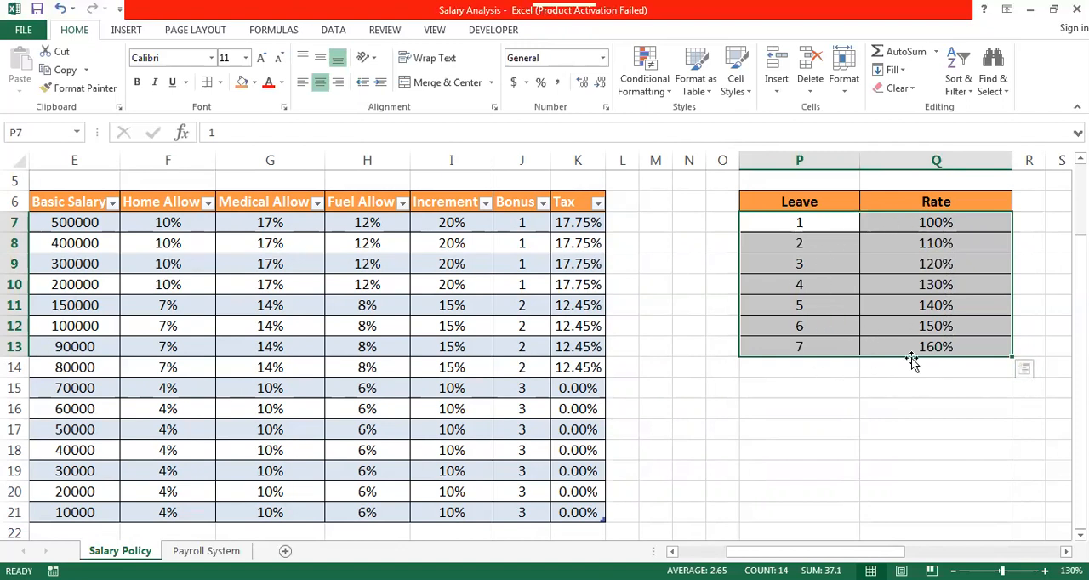
click(46, 132)
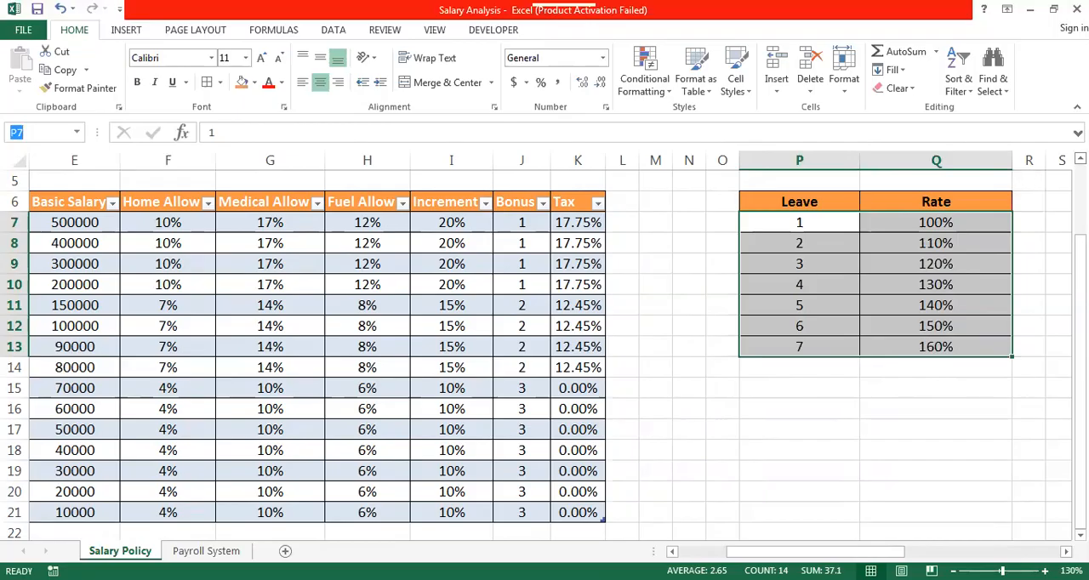
click(1080, 159)
click(1080, 159)
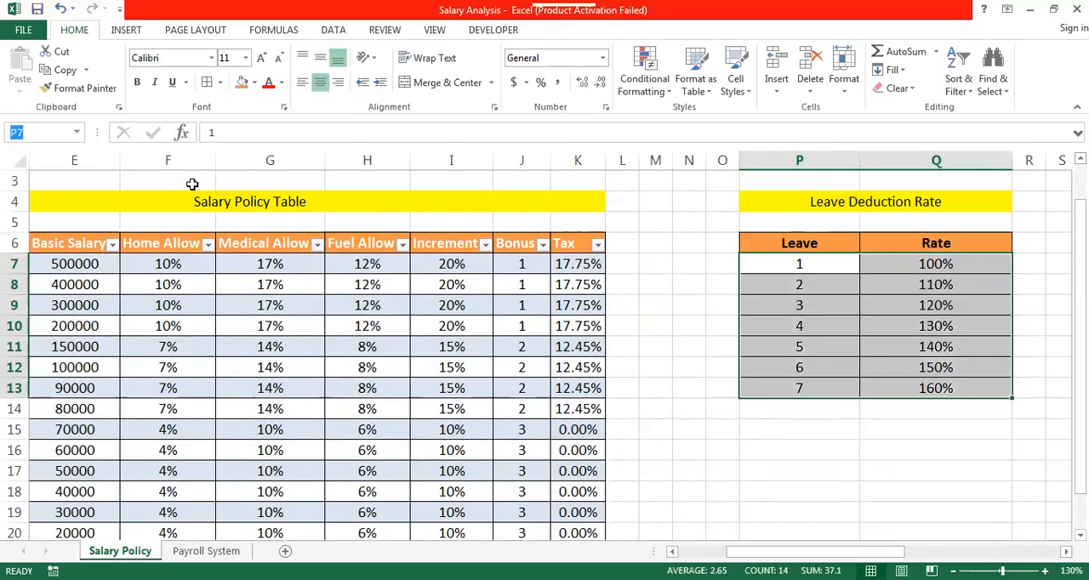
text(Leave)
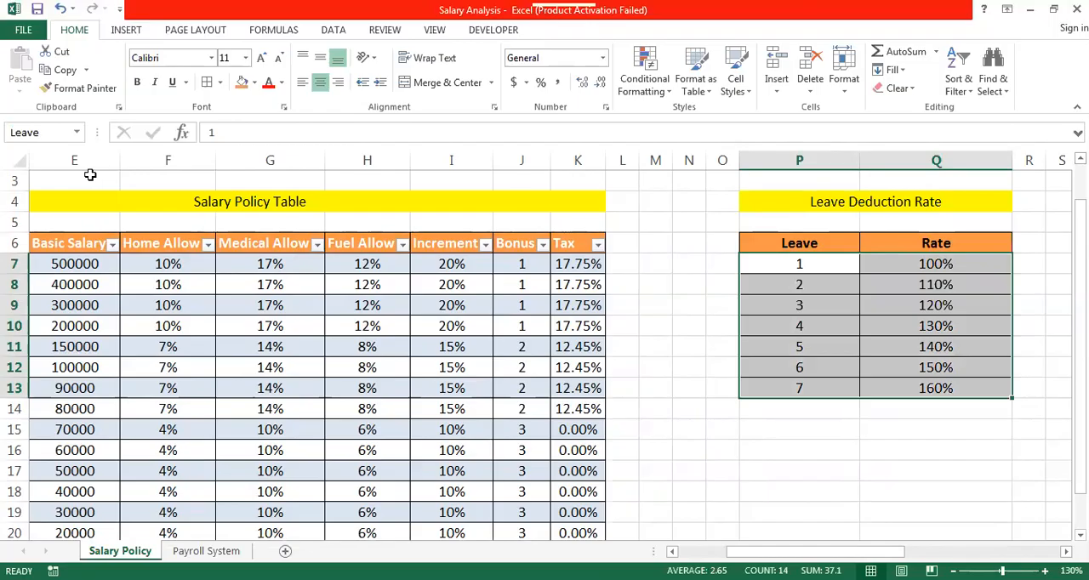
text(_D)
key(Return)
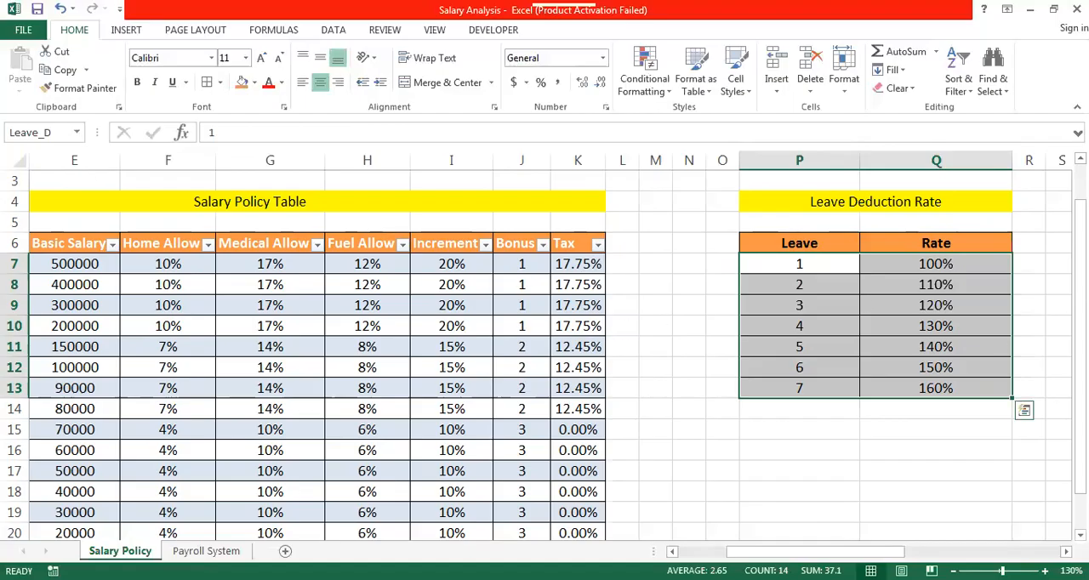
- Define a name beginning with HalfD for the half day deduction values and rates in U7:V13
key(Right)
key(Right)
key(Right)
key(Right)
key(Right)
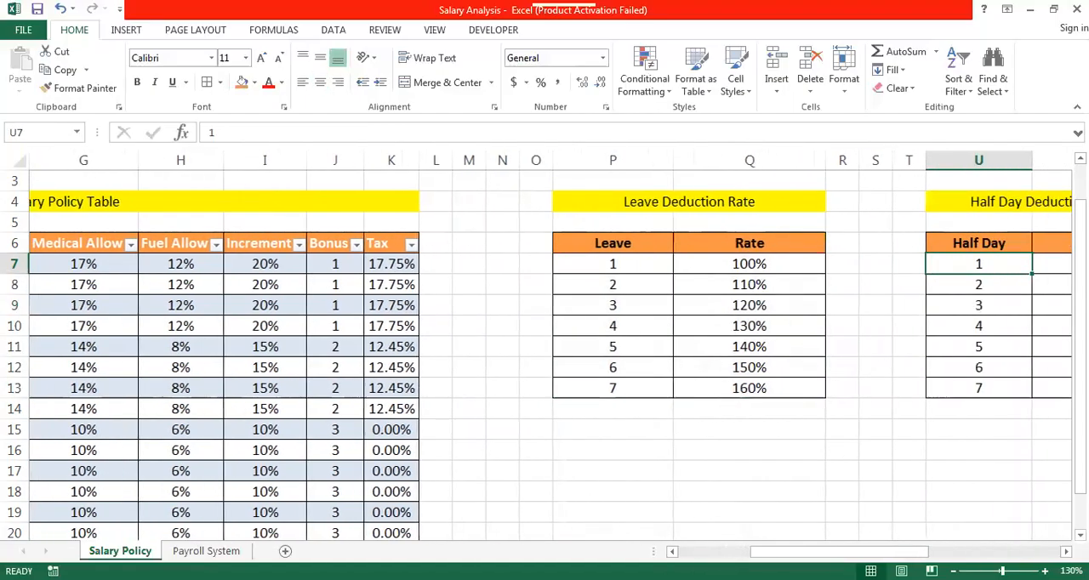
key(shift+Right)
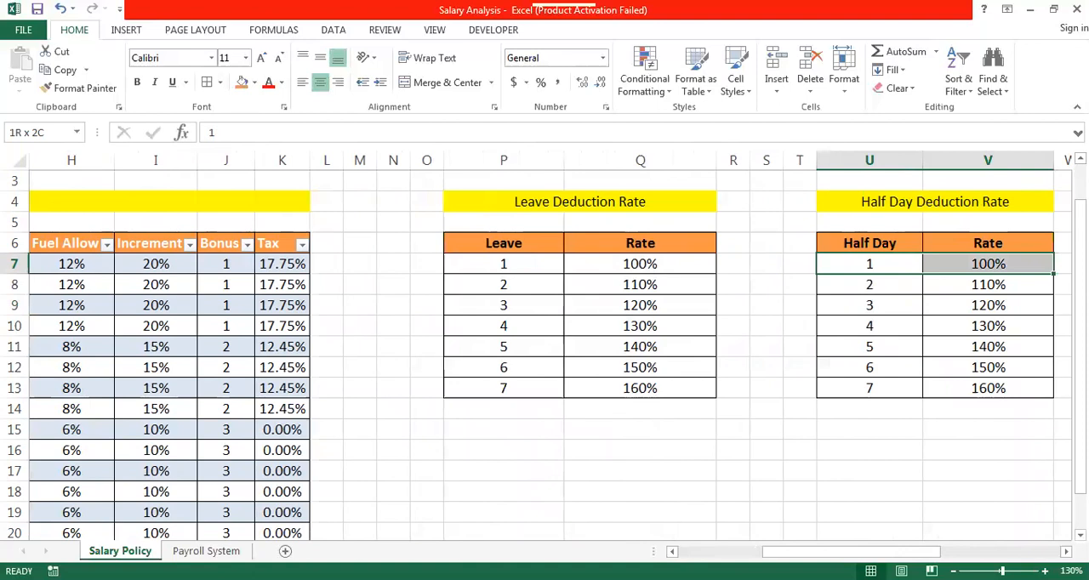
key(shift+Down)
key(shift+Down)
key(shift+Down)
key(shift+Down)
key(shift+Down)
key(shift+Down)
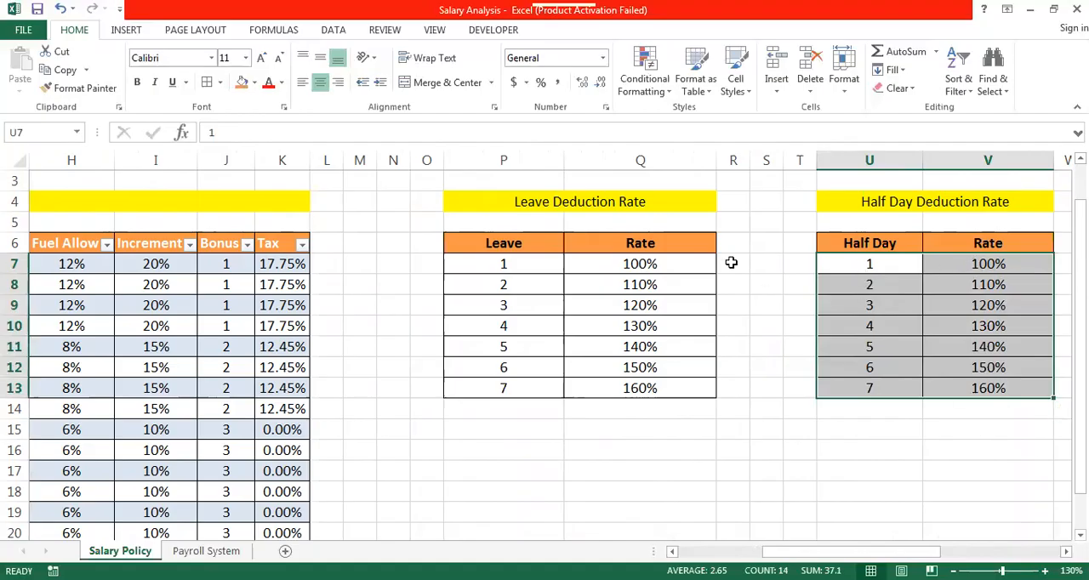
click(62, 130)
text(Half_D)
key(BackSpace)
key(BackSpace)
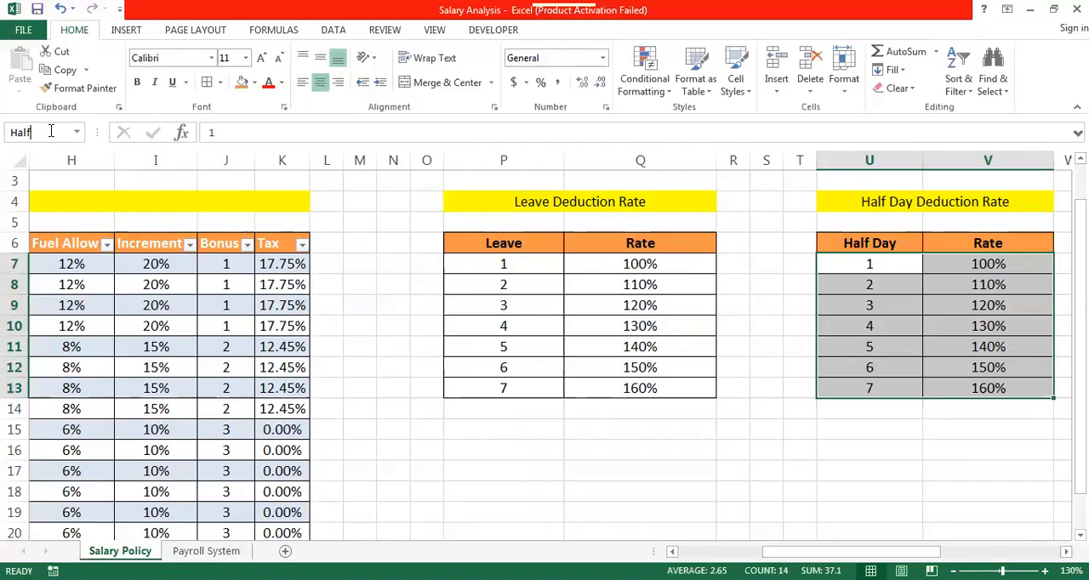
text(D)
key(BackSpace)
text(D)
- Define the name LateC_D for the late coming deduction values and rates in Z7:AA13
key(Right)
key(Right)
key(Right)
key(Right)
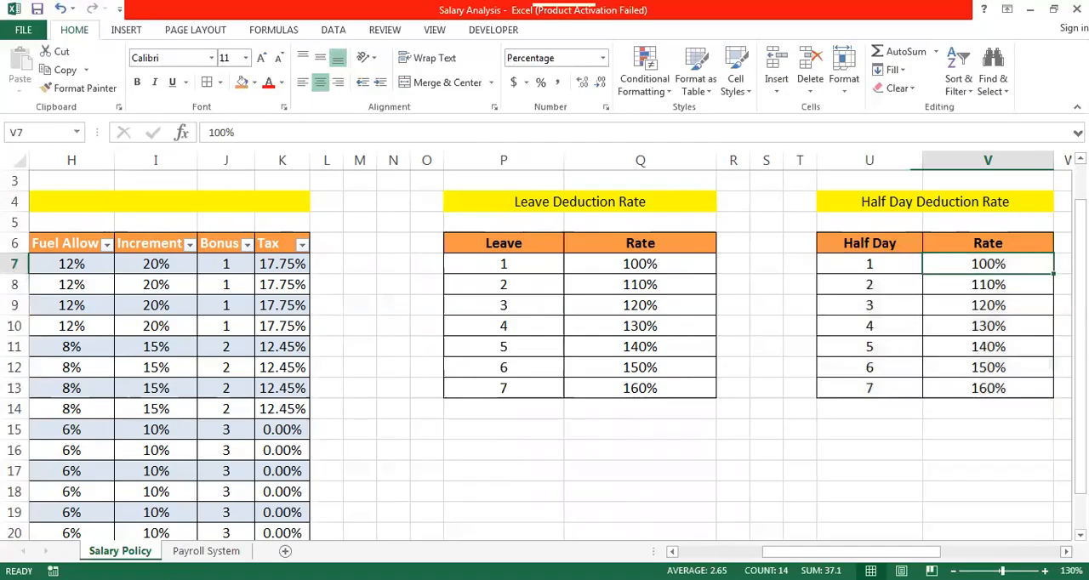
key(Right)
key(Right)
key(Right)
key(Right)
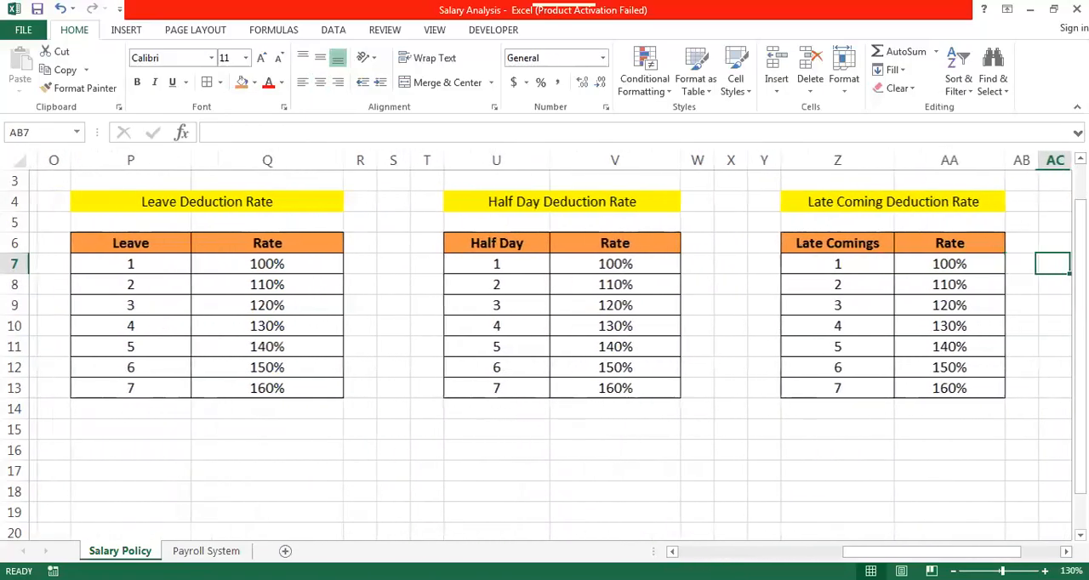
key(Down)
key(Up)
key(Left)
key(Left)
key(Left)
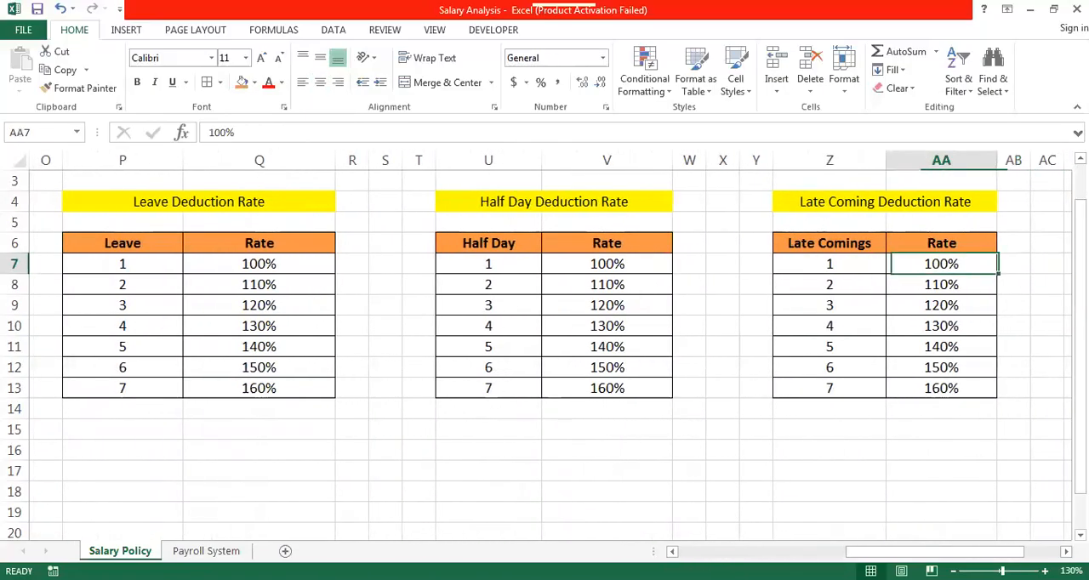
key(shift+Right)
key(shift+Down)
key(shift+Down)
key(shift+Down)
key(shift+Down)
key(shift+Down)
key(shift+Down)
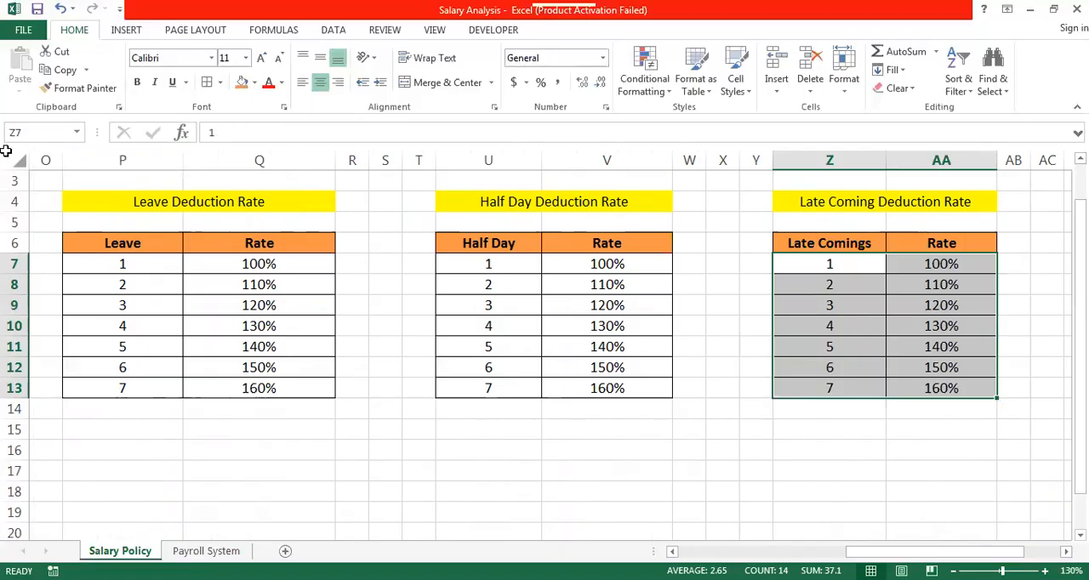
click(41, 132)
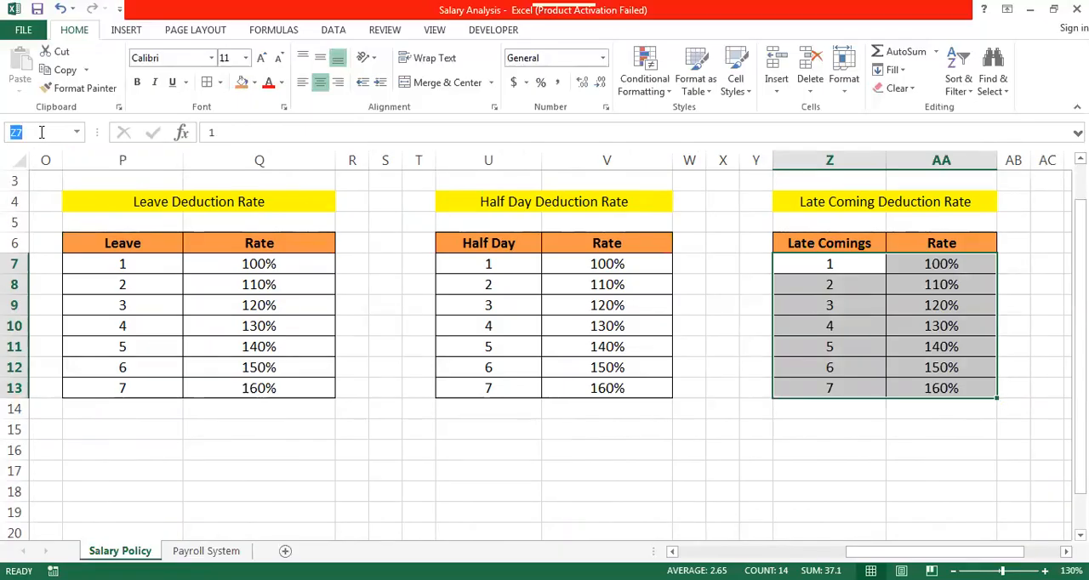
text(Late)
text(Co)
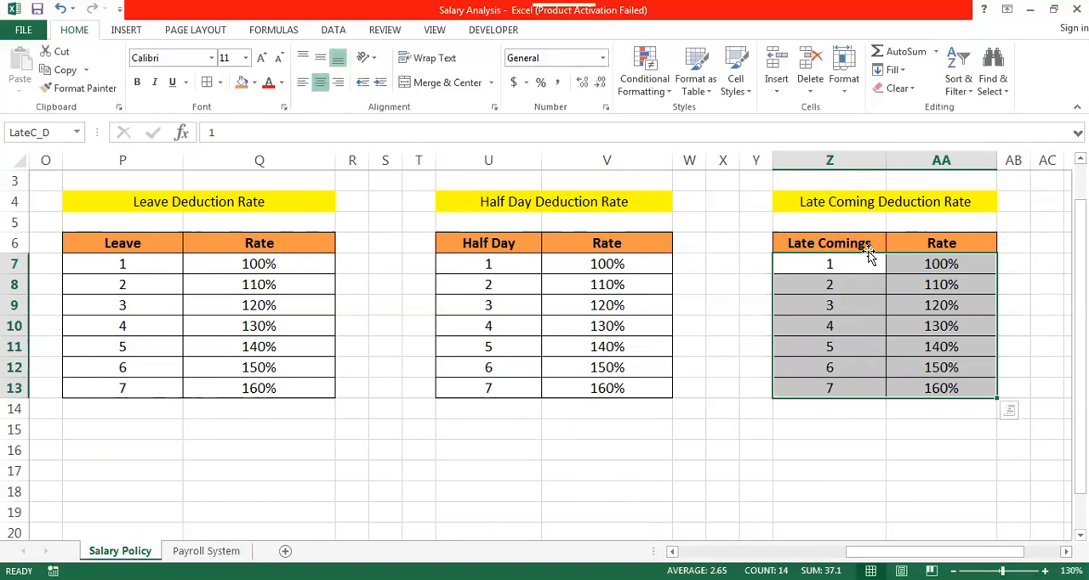
- Define the name OT_Rate for the over time hours and rates in AE7:AF13, leaving out the headers
key(Right)
key(Right)
key(Right)
key(Right)
key(Right)
key(Right)
key(Right)
key(Right)
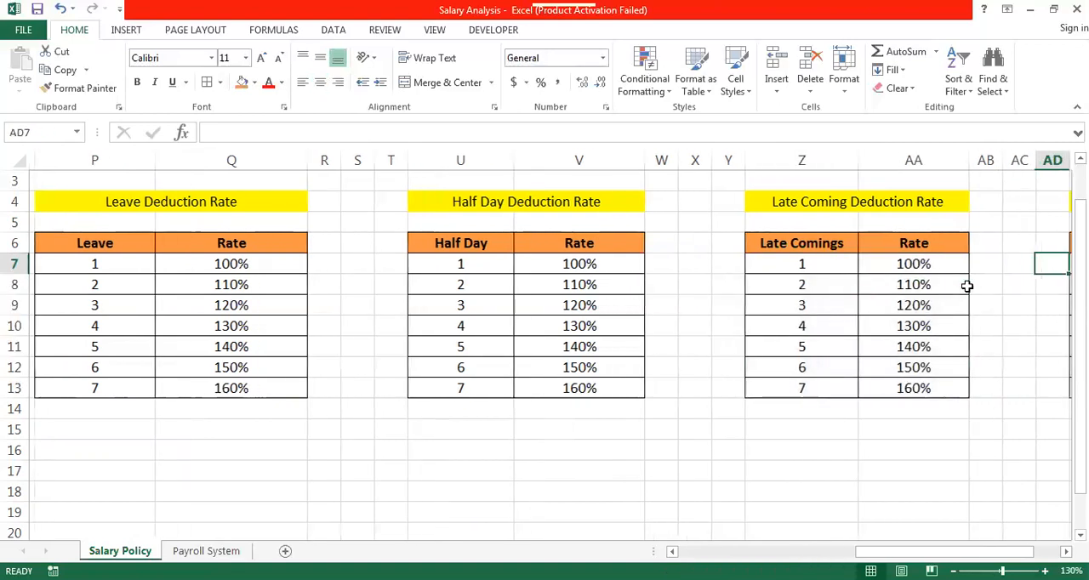
key(Left)
key(Left)
key(Left)
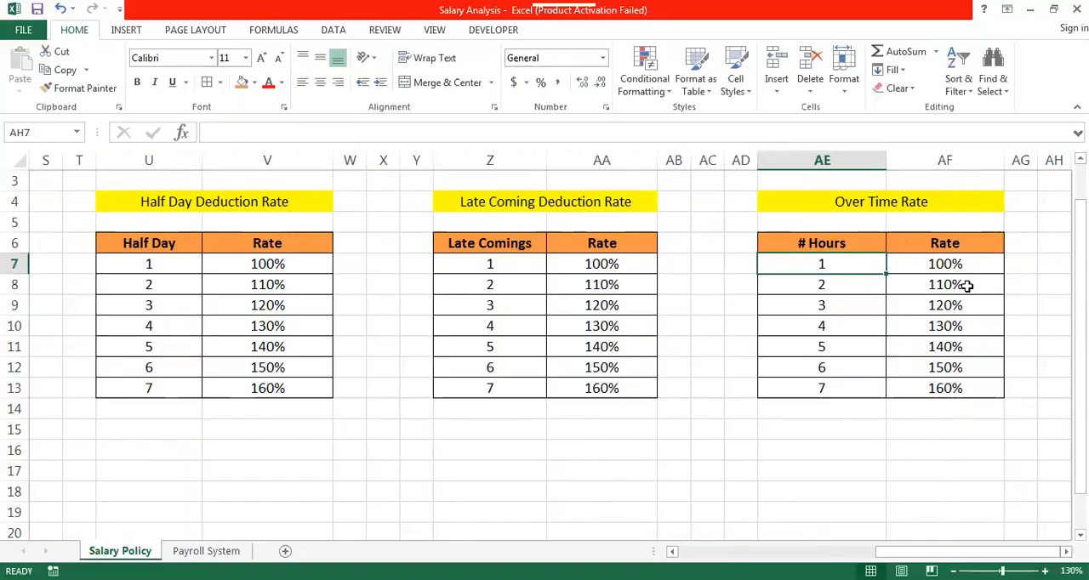
key(shift+Right)
key(shift+Down)
key(shift+Down)
key(shift+Down)
key(shift+Down)
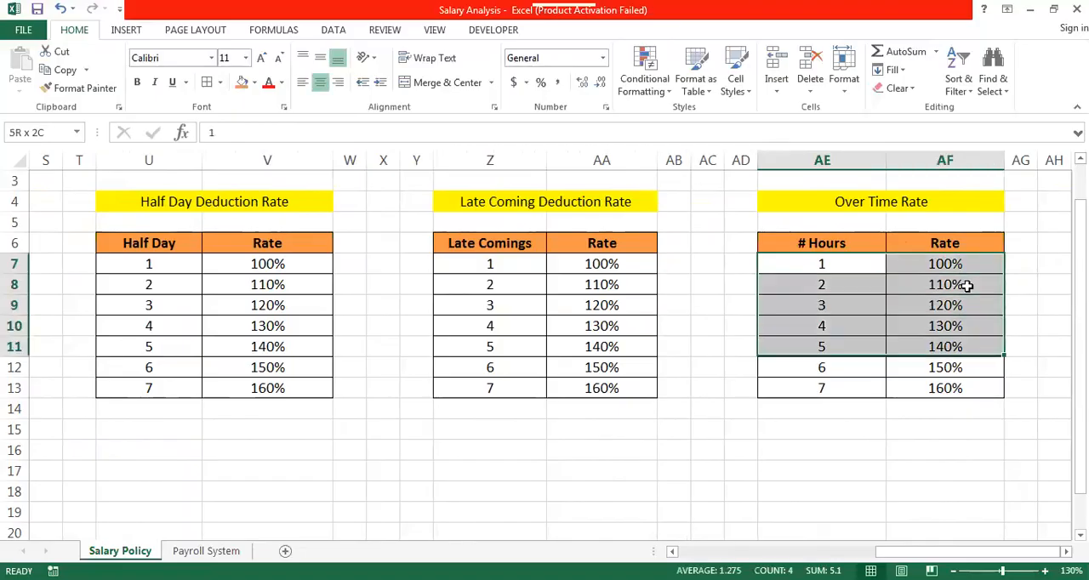
key(shift+Down)
key(shift+Down)
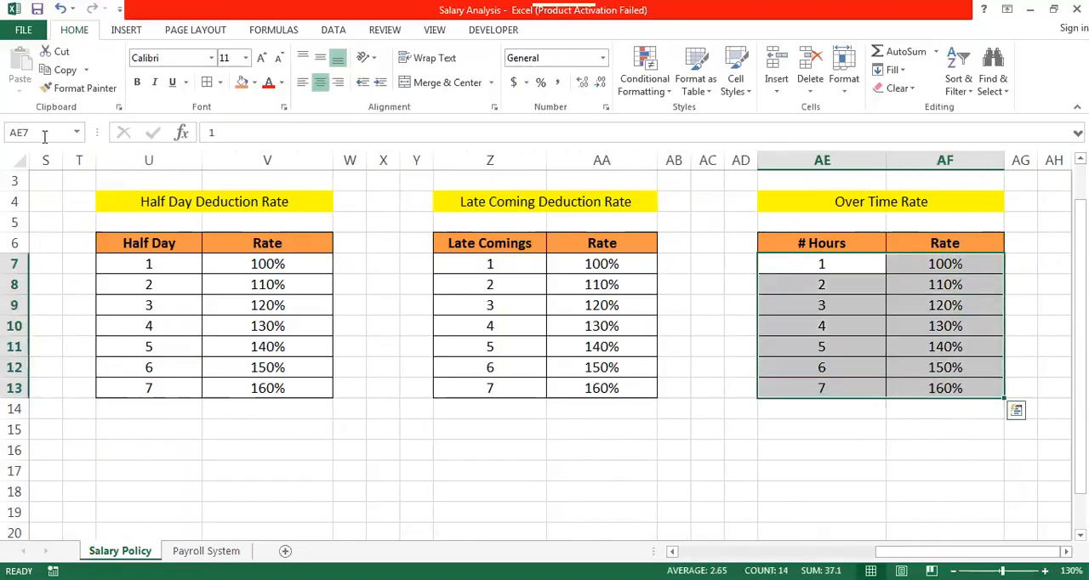
click(32, 133)
text(OT)
text(_Ra)
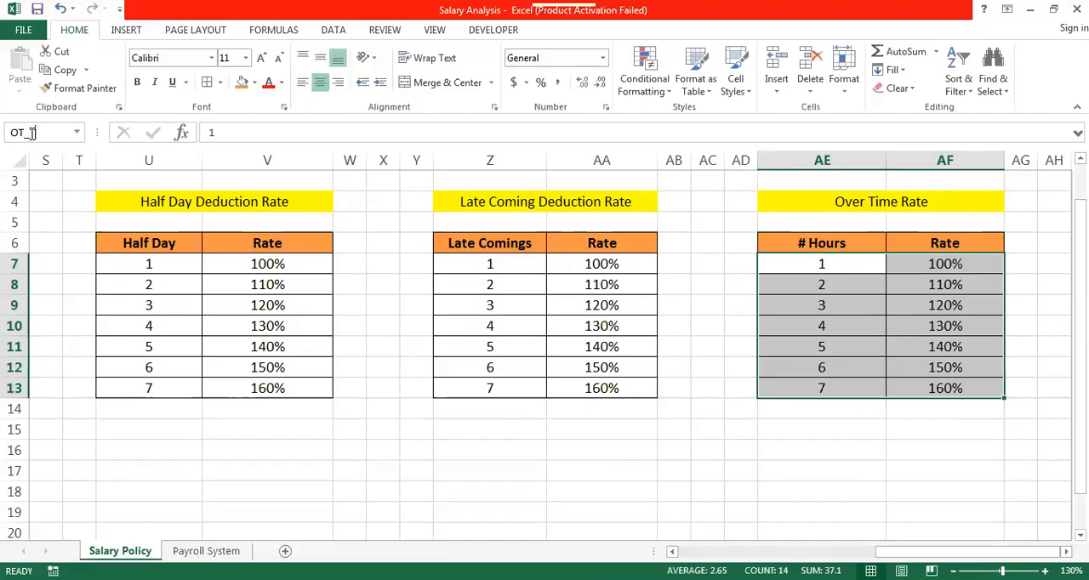
text(Rate)
key(Return)
- Review the defined names in the Name Manager, checking the ranges that HalfD_D, LateC_D and Salary_Policy refer to
click(271, 33)
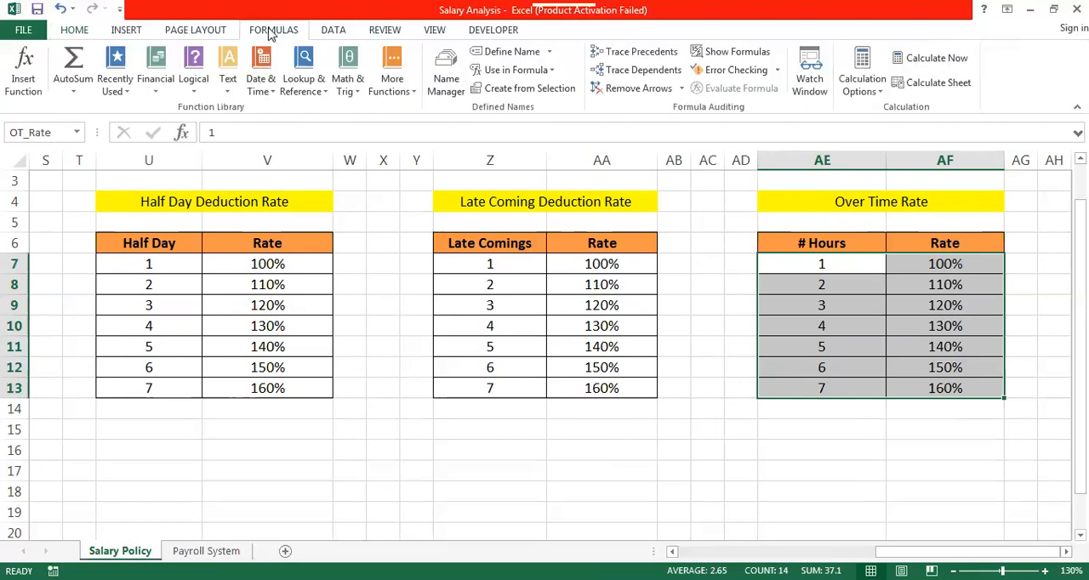
click(443, 67)
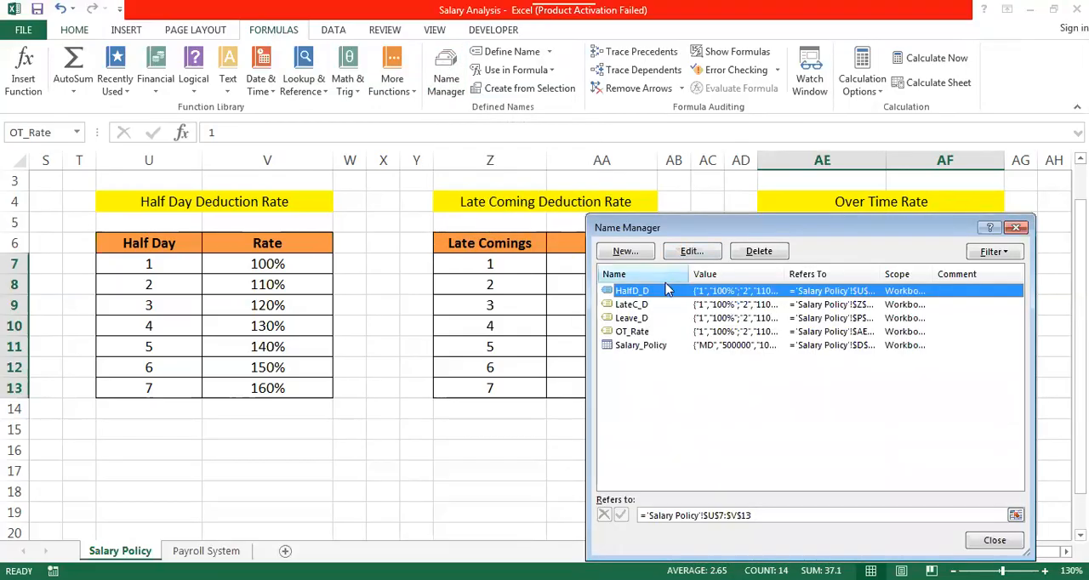
click(685, 397)
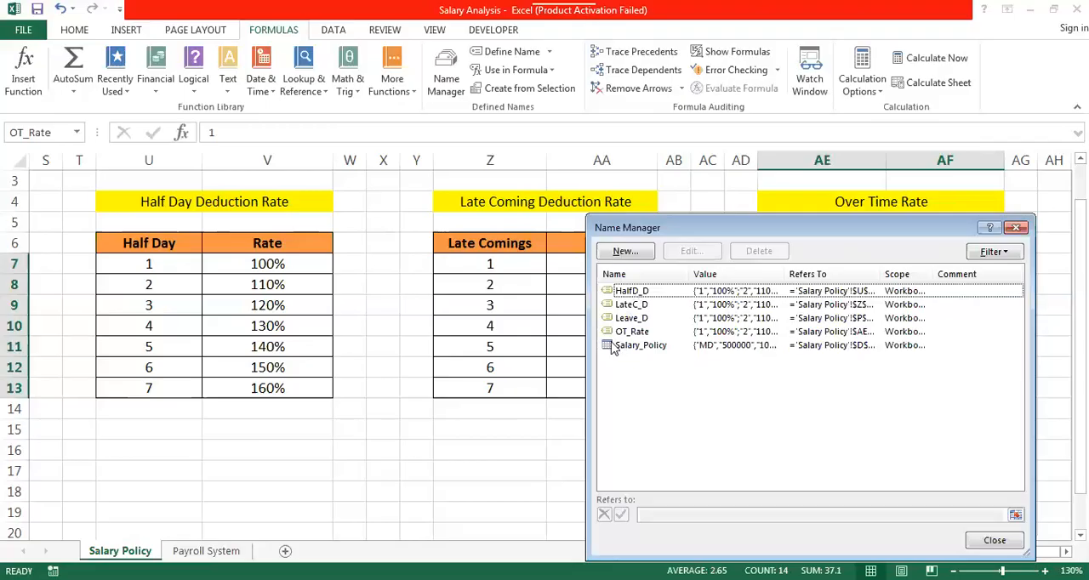
click(638, 294)
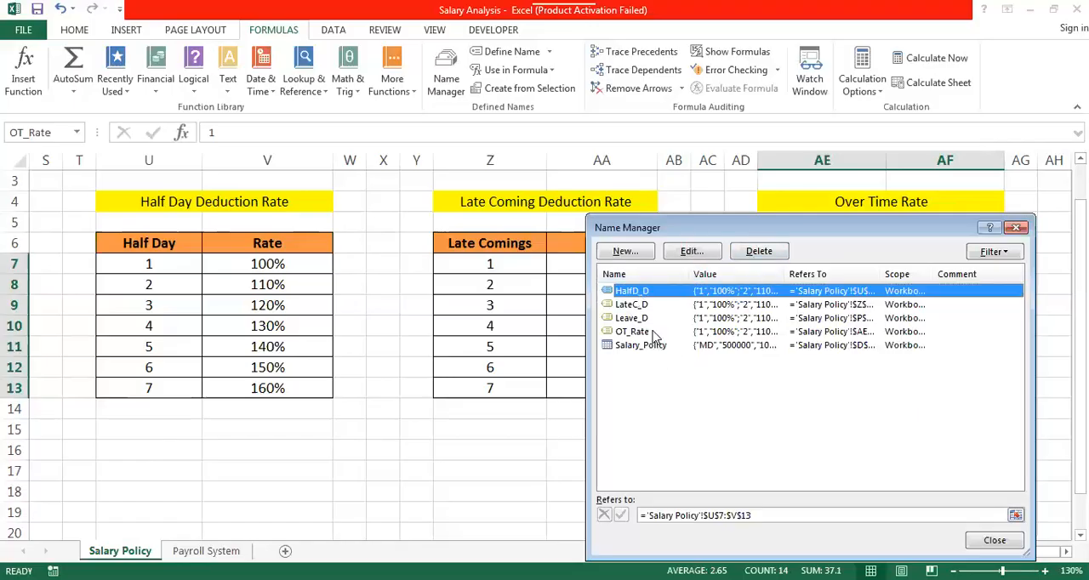
click(640, 306)
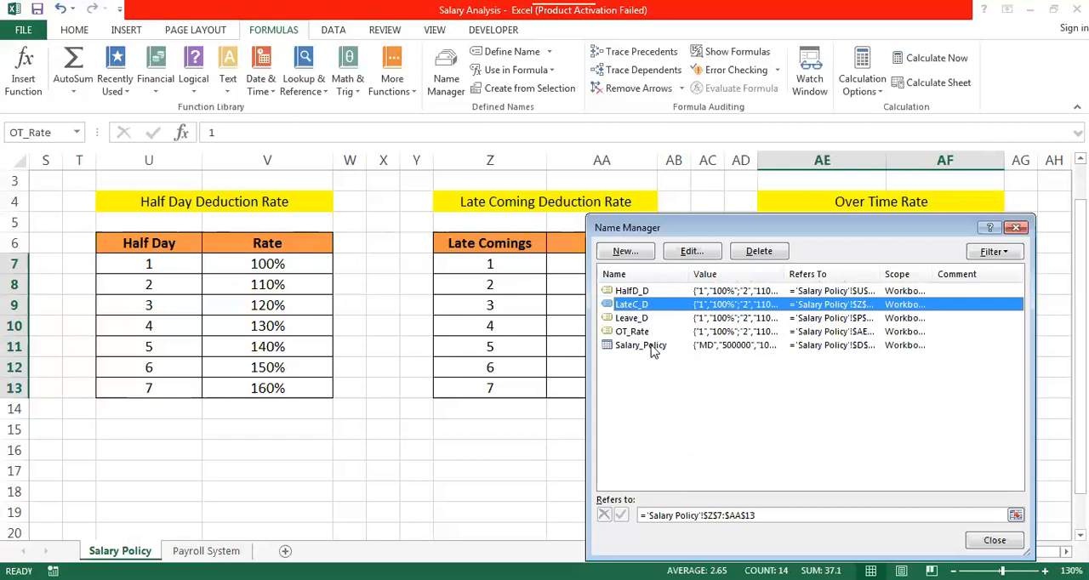
click(651, 348)
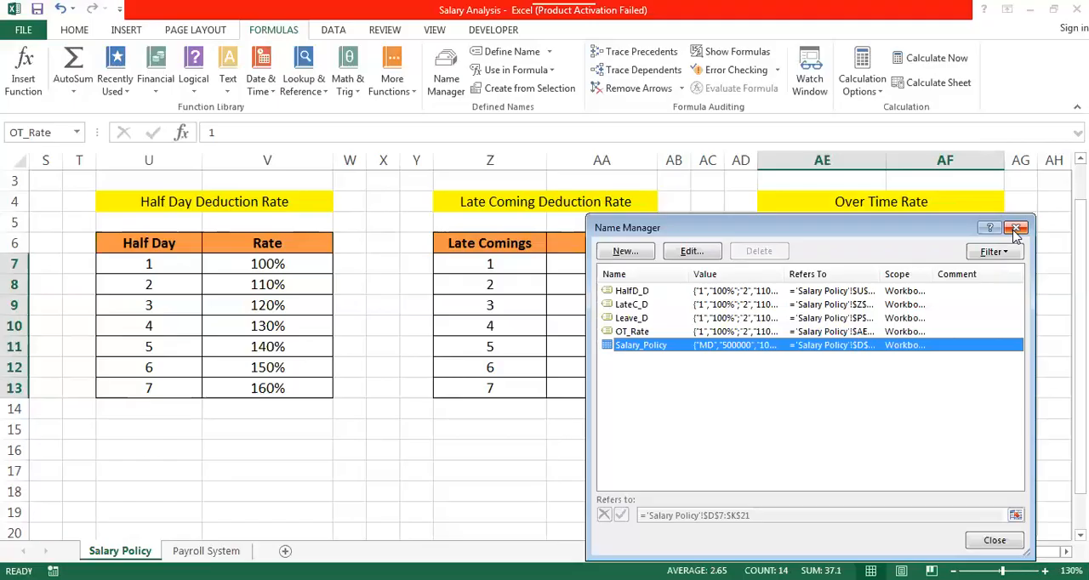
click(620, 292)
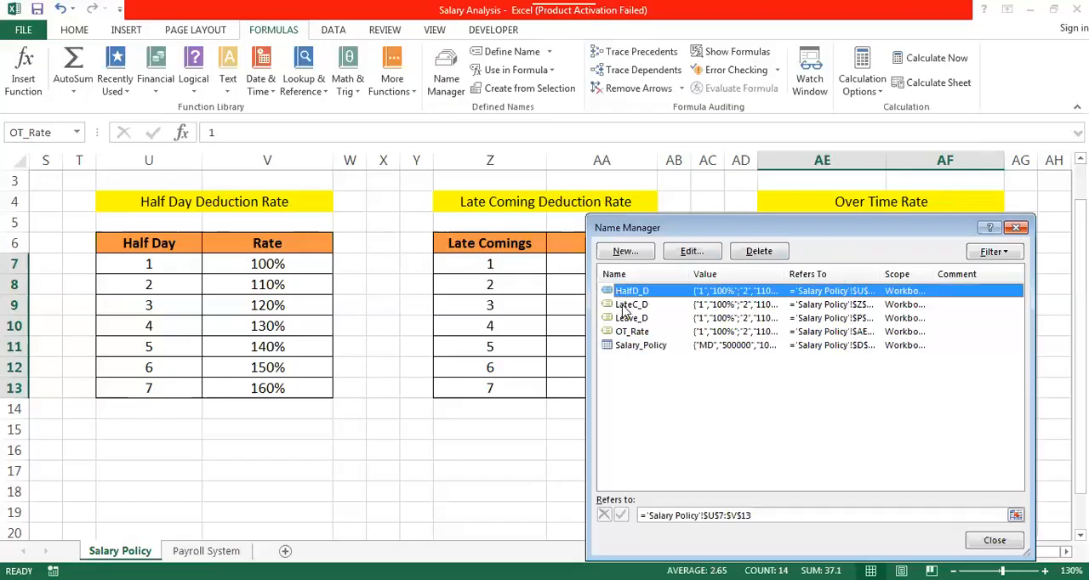
click(627, 305)
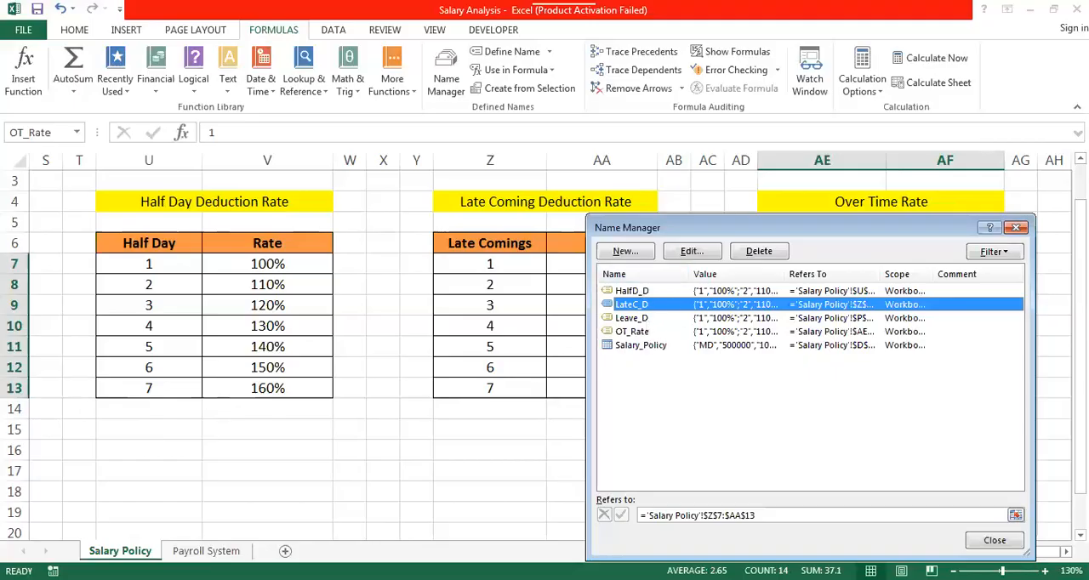
click(1018, 228)
- Look over the over time, late coming, half day and leave rate tables and the Salary Policy Table
click(871, 363)
key(Right)
key(Right)
key(Right)
key(Right)
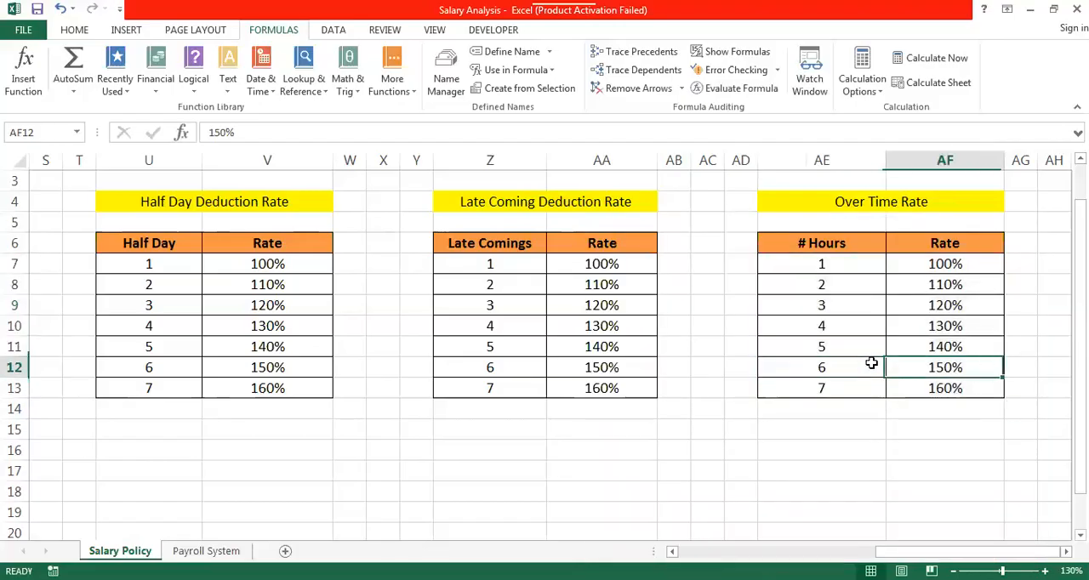
key(Left)
key(Left)
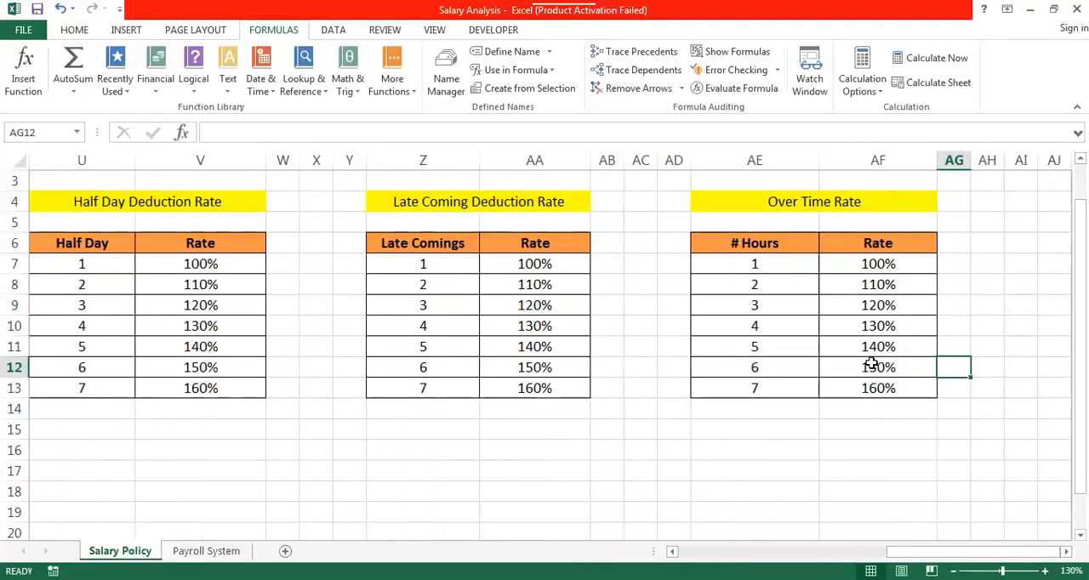
key(Up)
key(Up)
key(Up)
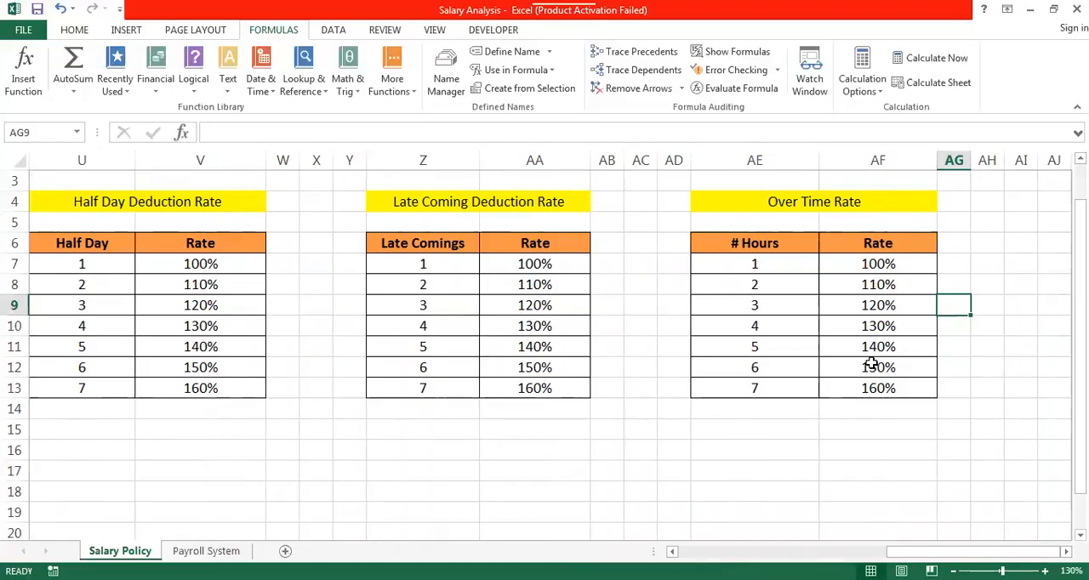
key(Left)
key(Left)
key(Left)
key(Left)
key(Left)
key(Left)
key(Left)
key(Left)
key(Left)
key(Left)
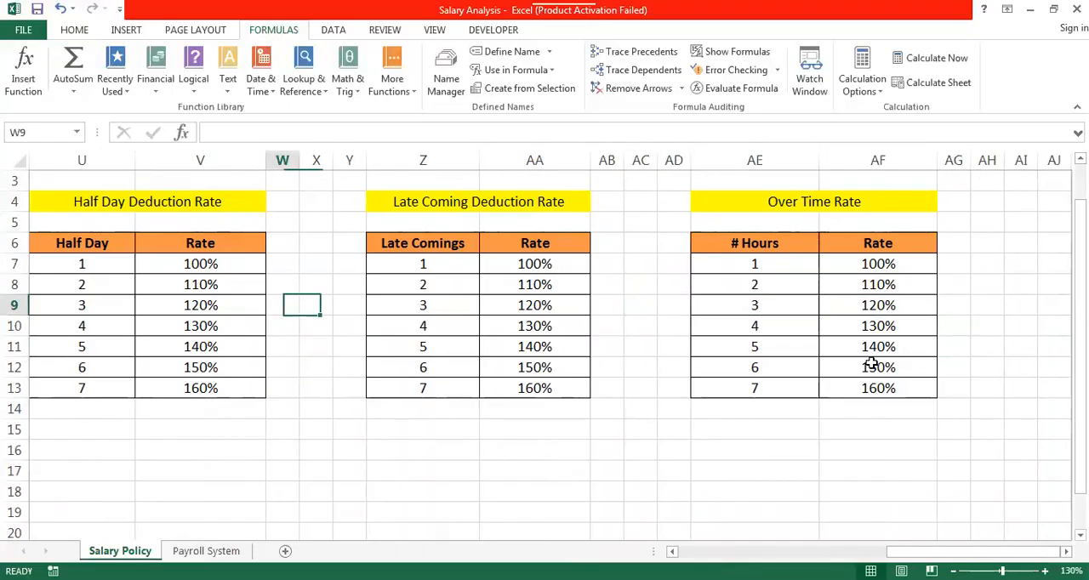
key(Left)
key(Left)
key(Left)
key(Left)
key(Left)
key(Left)
key(Left)
key(Left)
key(Left)
key(Left)
key(Left)
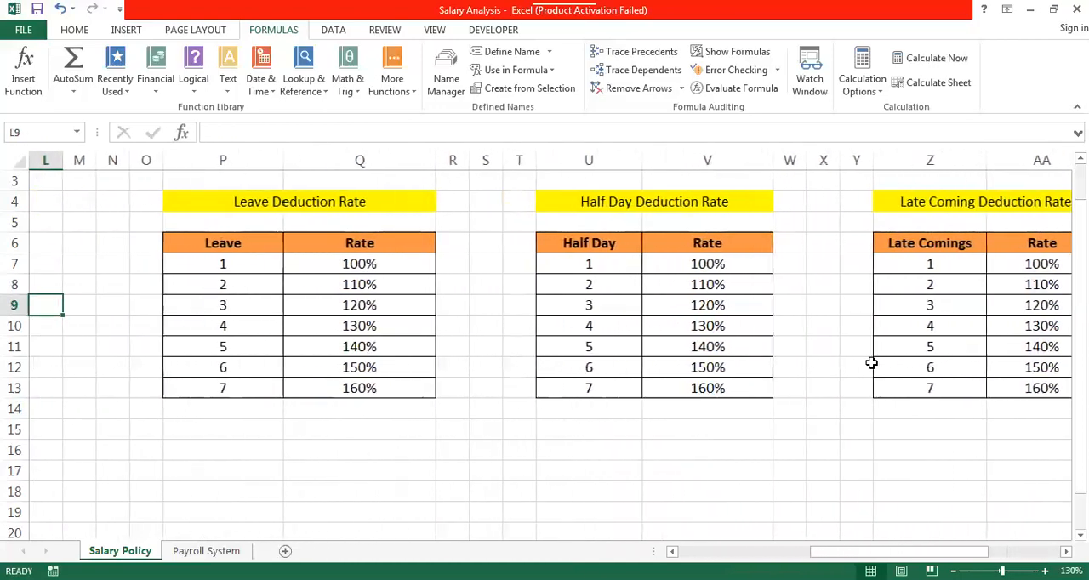
key(Left)
key(Left)
key(Left)
key(Left)
key(Left)
key(Left)
key(Left)
key(Left)
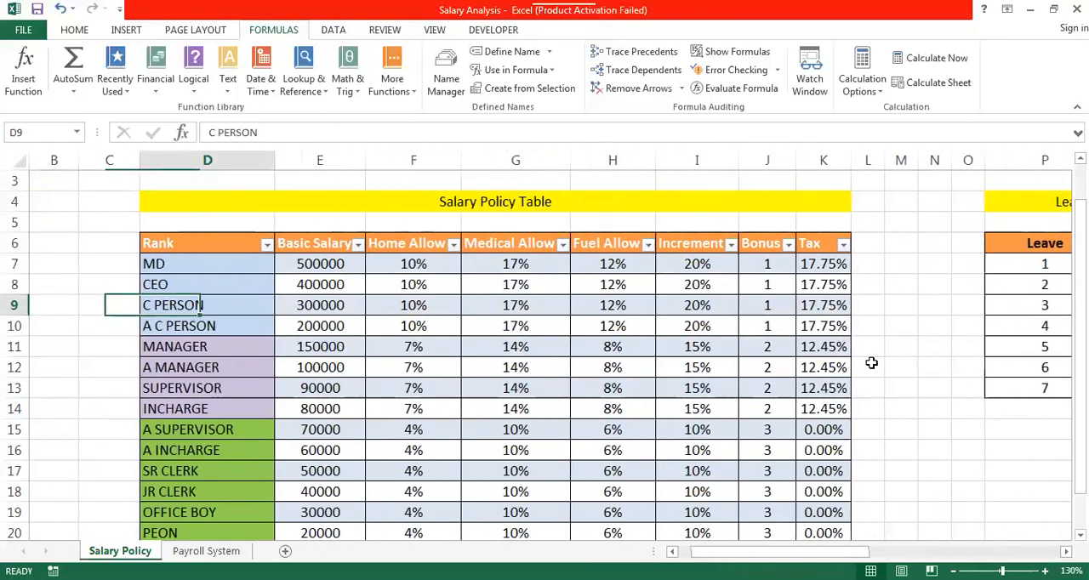
key(Right)
key(Right)
key(Right)
key(Right)
key(Right)
key(Right)
key(Right)
key(Right)
key(Right)
key(Right)
key(Right)
key(Right)
key(Right)
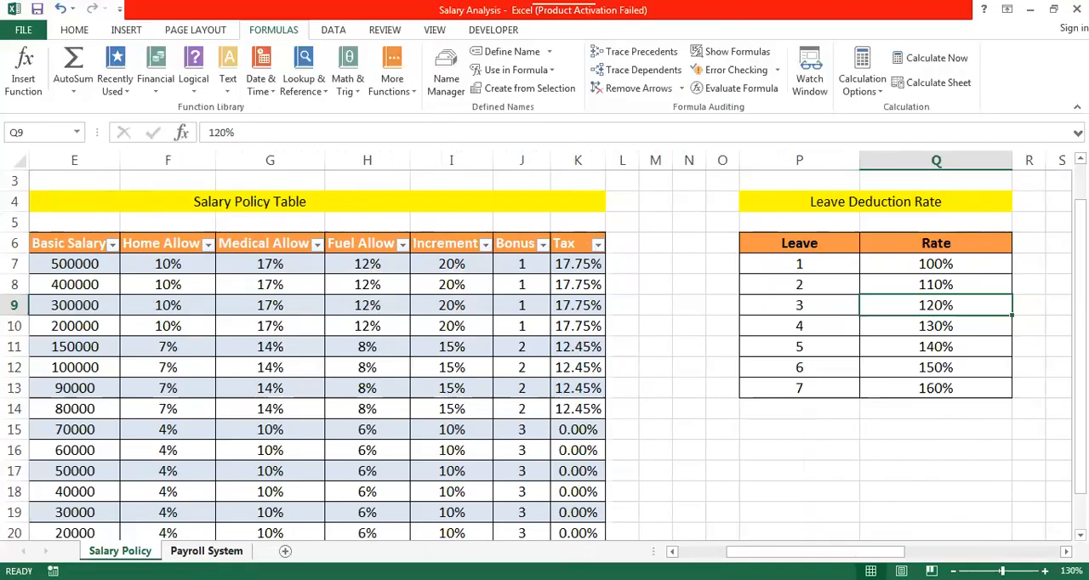
- In cell E4 of the Payroll System sheet, link the Rank to the first rank with ='Salary Policy'!D7
click(206, 551)
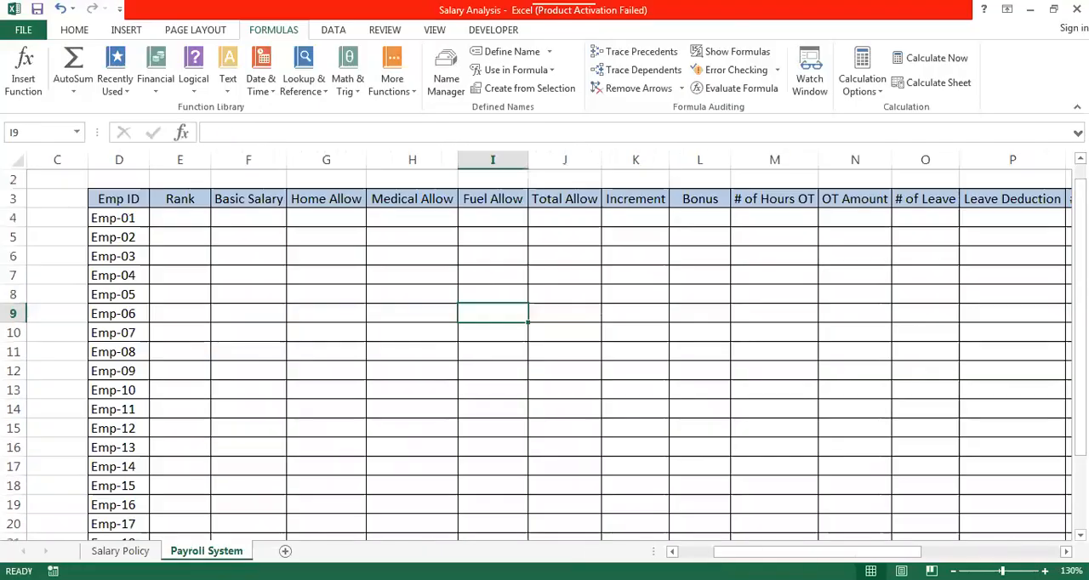
click(171, 218)
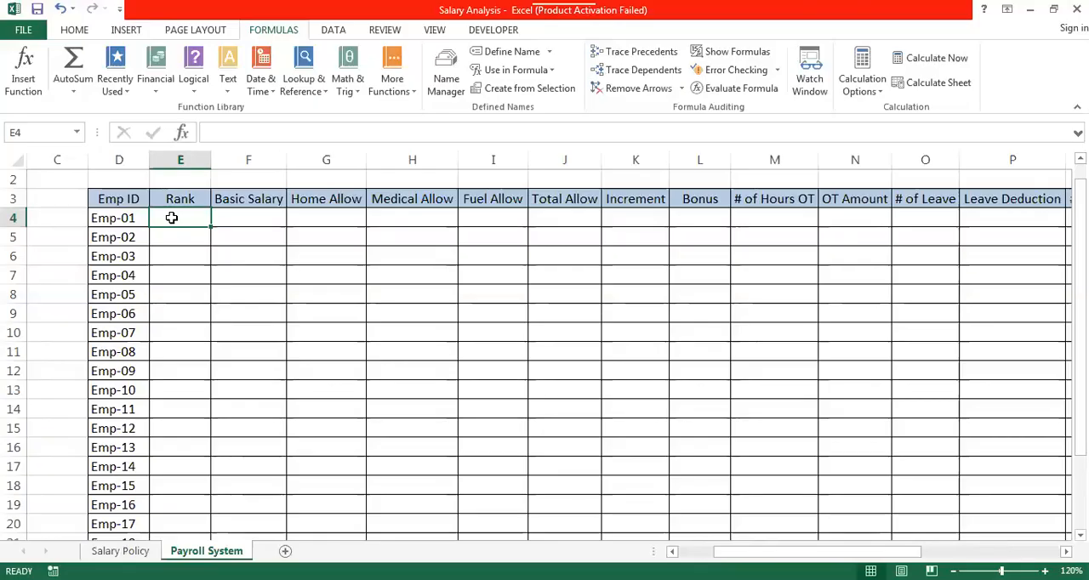
text(=)
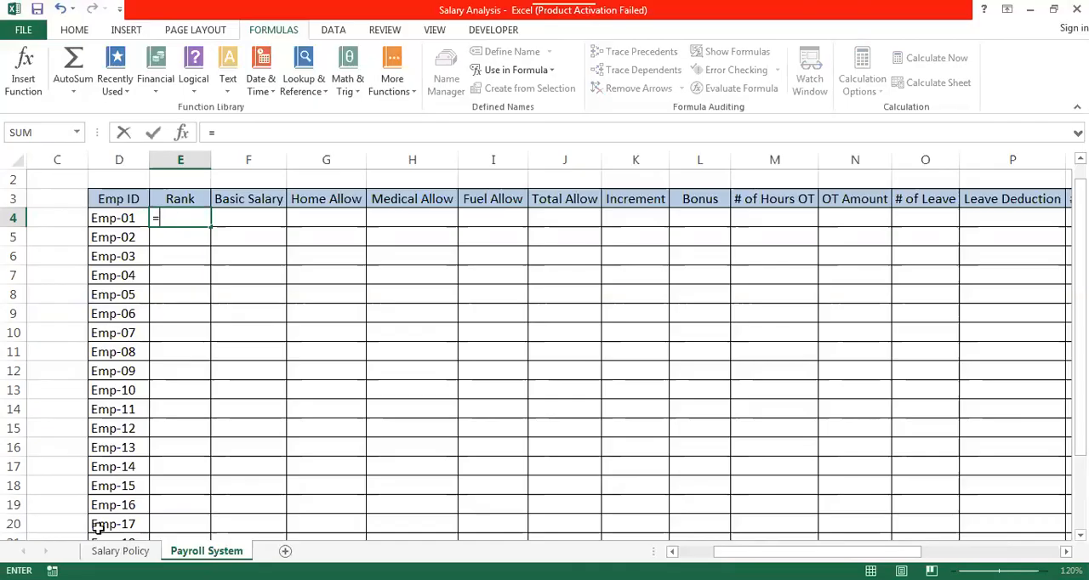
click(120, 551)
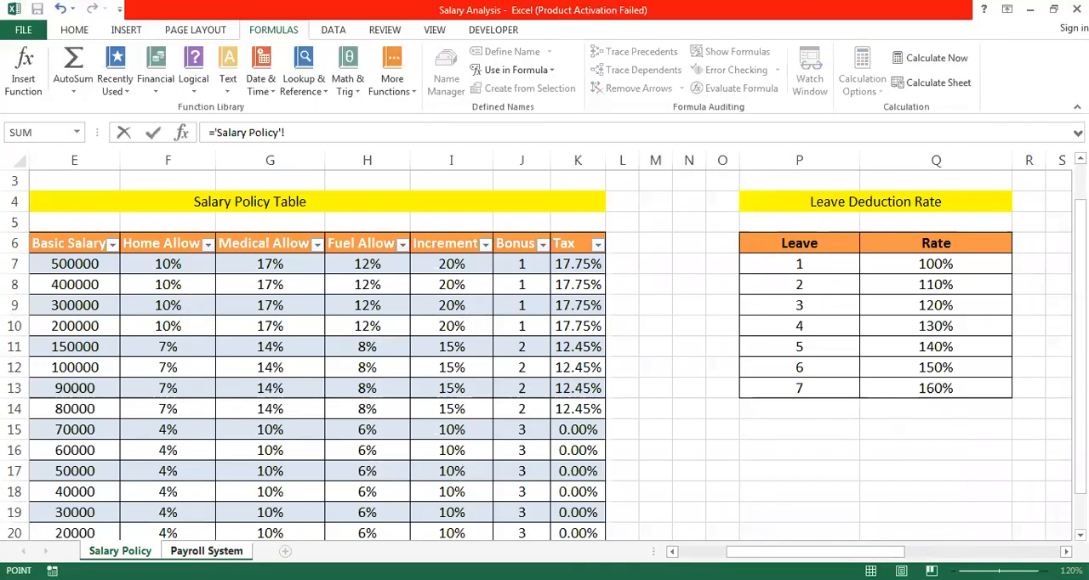
click(691, 552)
click(262, 266)
key(Return)
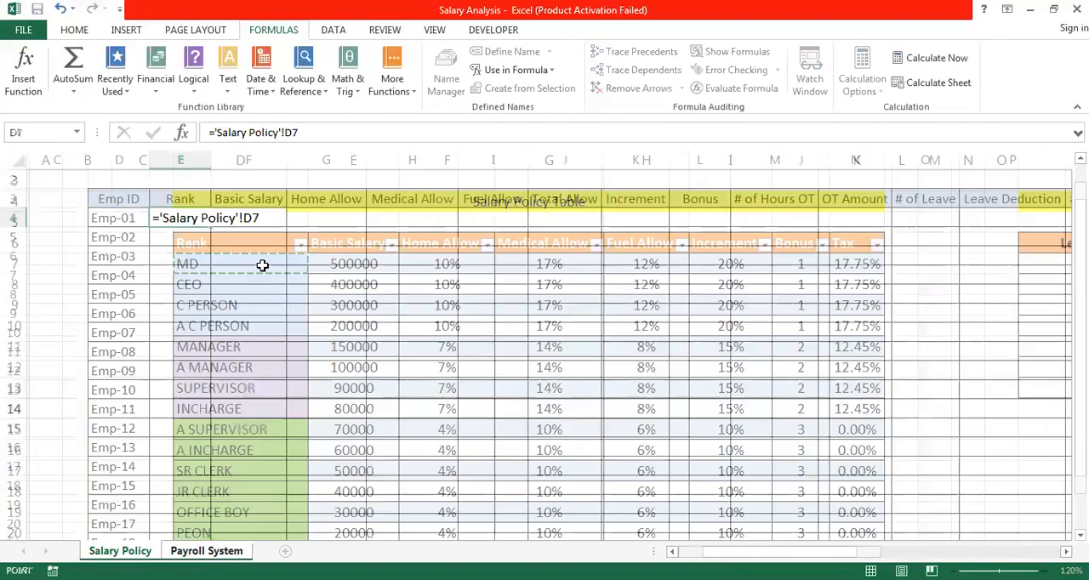
- Fill the rank formula in E4 down the Rank column for all listed employees
click(177, 218)
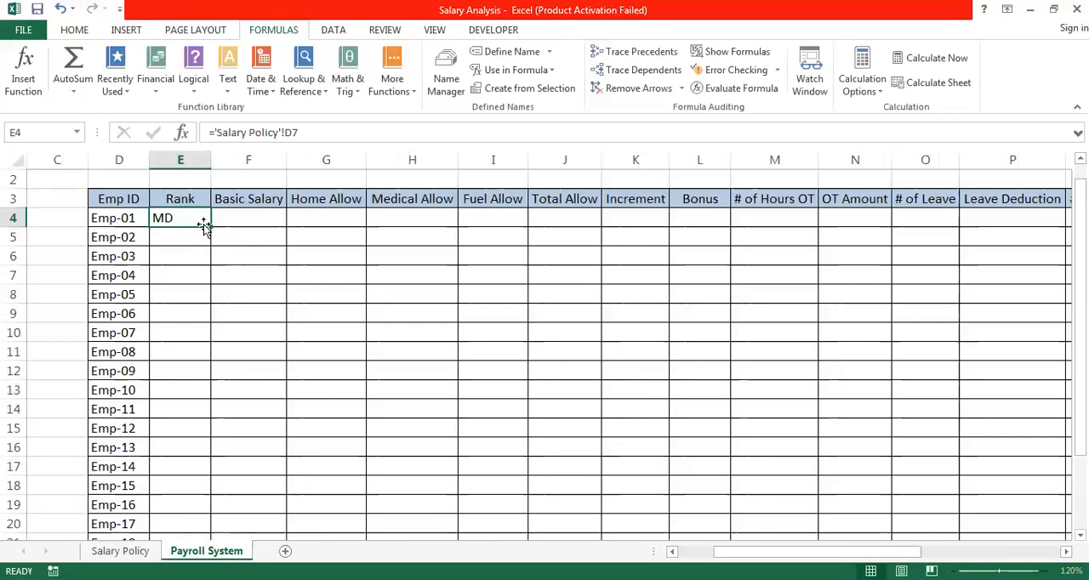
click(211, 227)
double_click(211, 225)
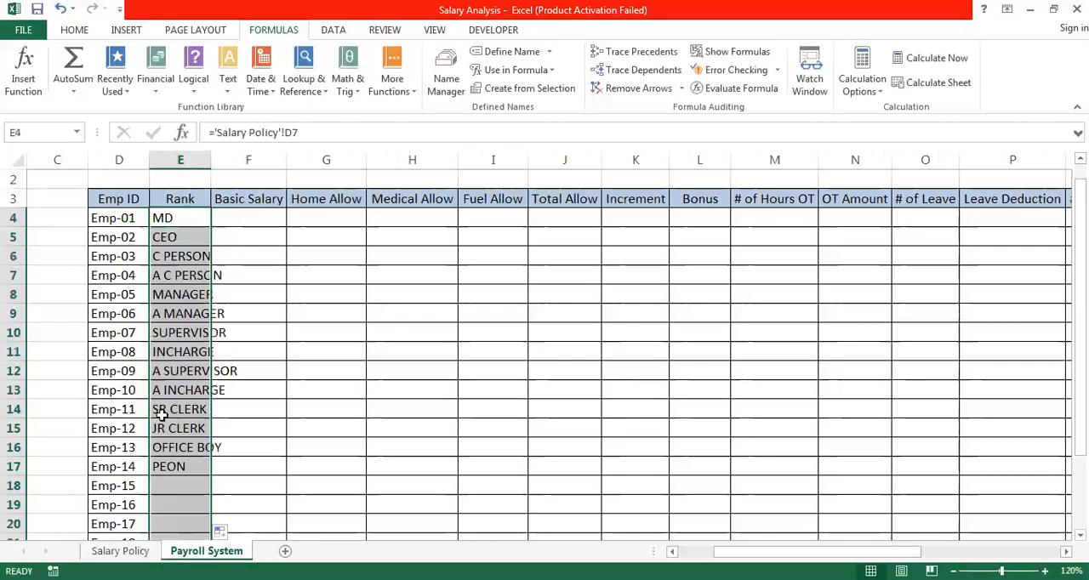
- Delete the surplus employee IDs Emp-16 to Emp-22 and their rank formulas in D19:E25
click(114, 504)
key(shift+Right)
key(shift+Down)
key(shift+Down)
key(shift+Down)
key(shift+Down)
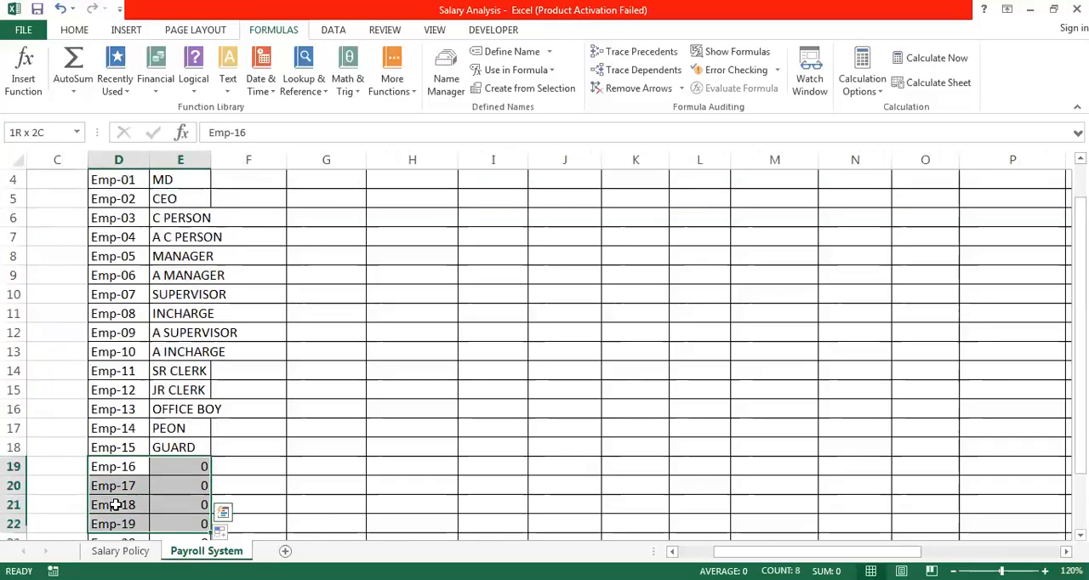
key(shift+Down)
key(shift+Down)
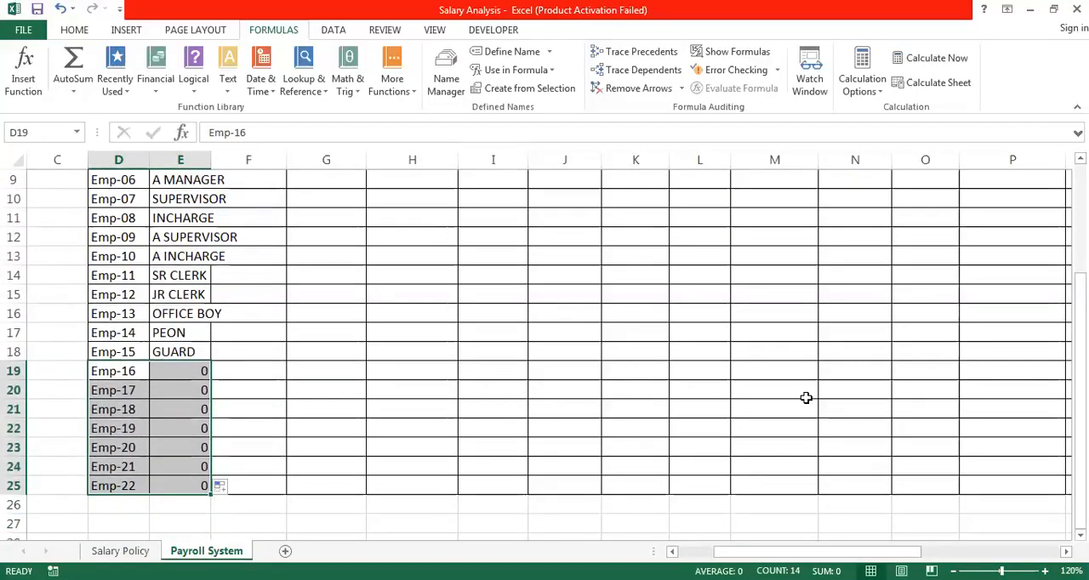
mouse_move(1080, 337)
mouse_down()
mouse_move(1080, 230)
mouse_move(1081, 350)
mouse_up()
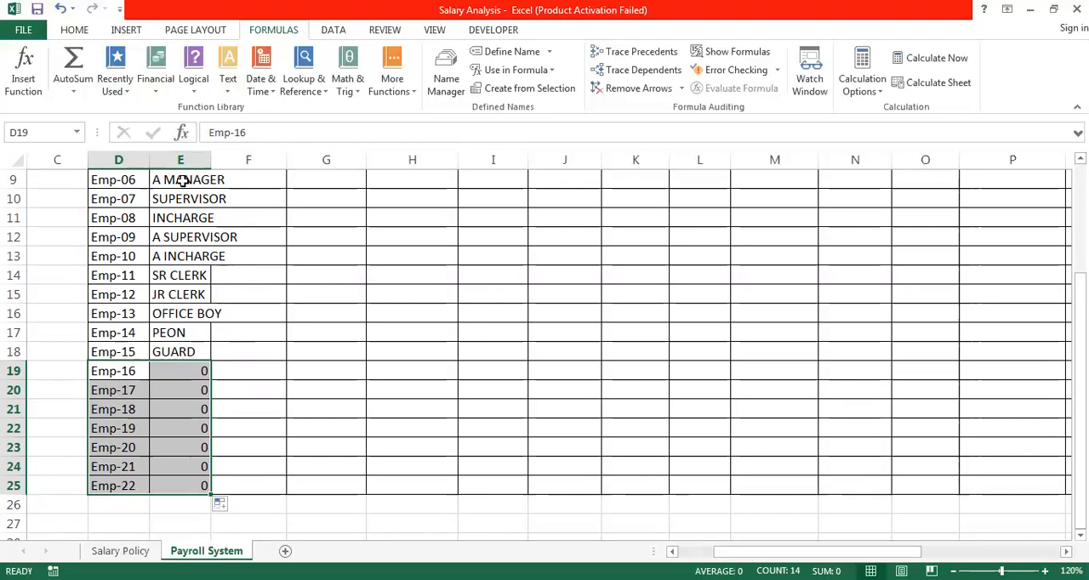
key(Delete)
click(236, 450)
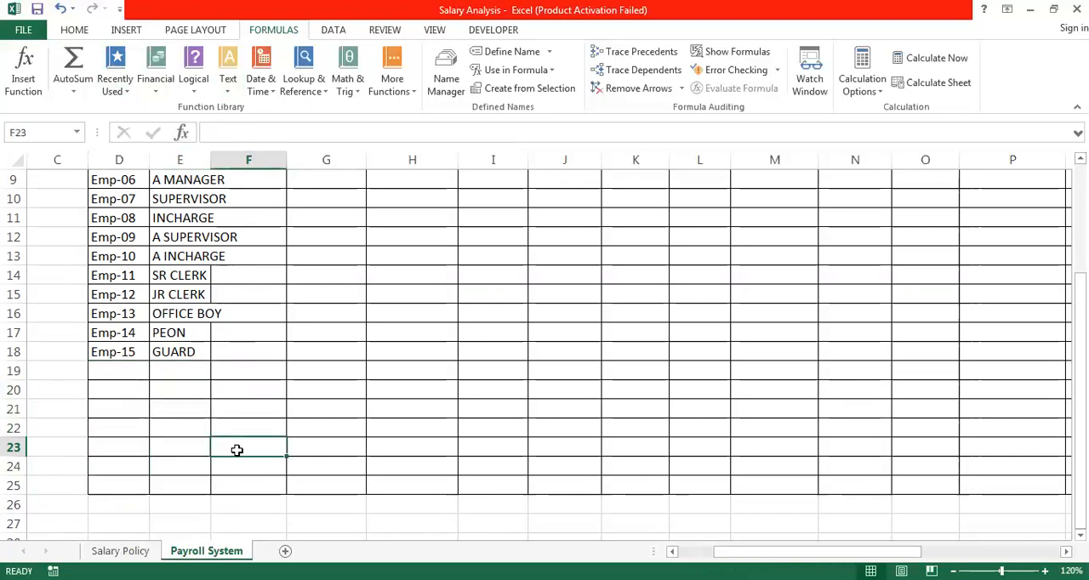
- Clear the formats of the empty rows D19:V25 below the last employee on the Payroll System sheet
click(115, 375)
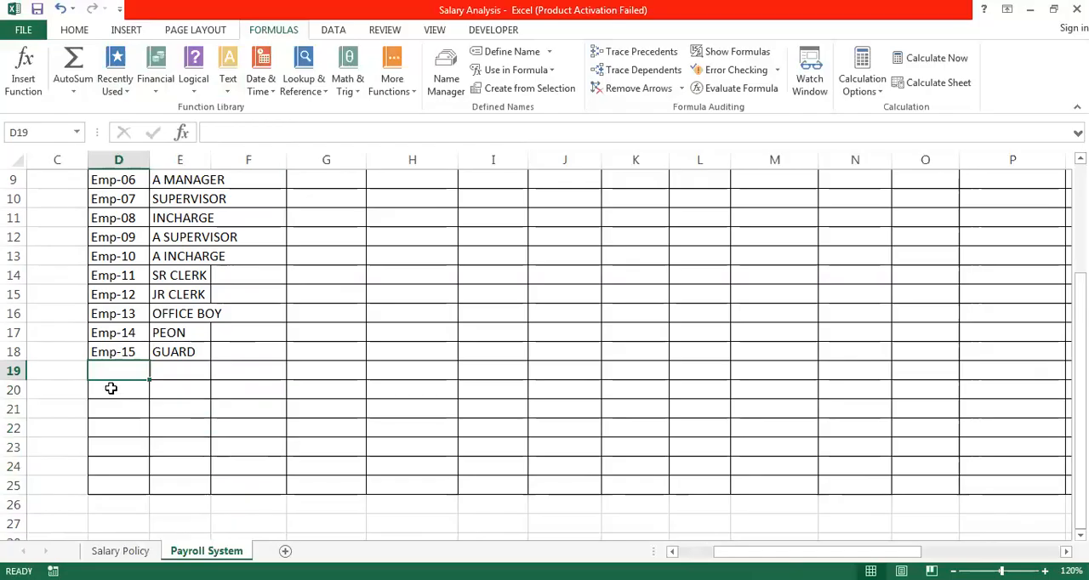
key(shift+Right)
key(shift+Right)
key(shift+Right)
key(shift+Right)
key(shift+Right)
key(shift+Right)
key(shift+Right)
key(shift+Right)
key(shift+Right)
key(shift+Right)
key(shift+Right)
key(shift+Right)
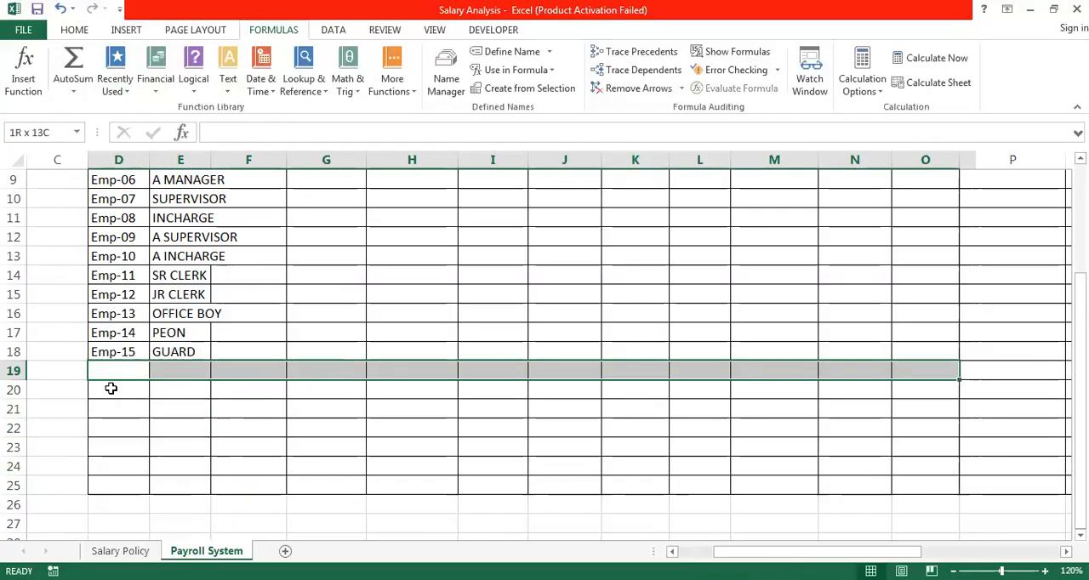
key(ctrl+shift+End)
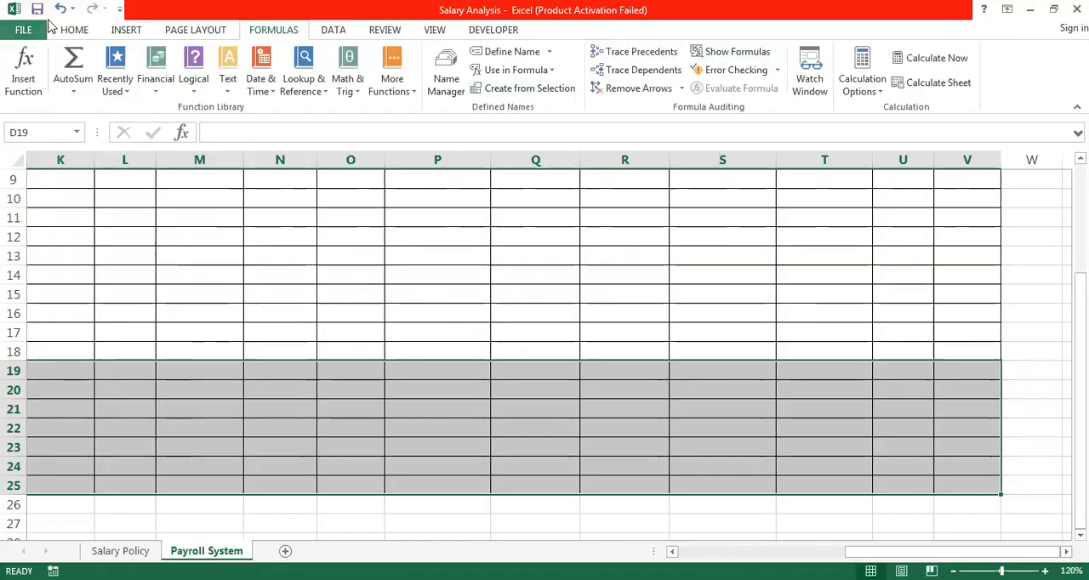
click(74, 31)
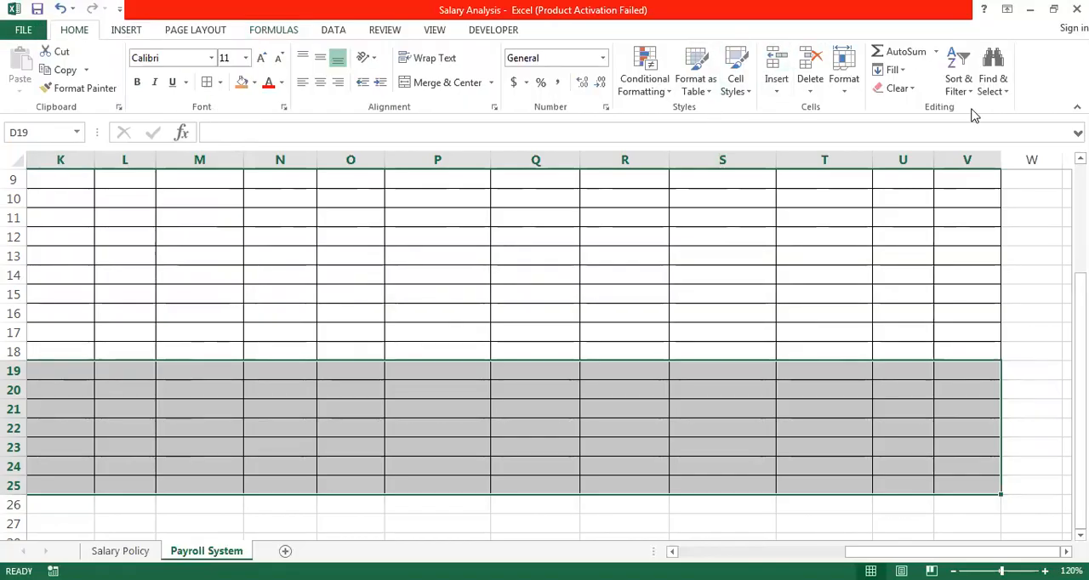
click(904, 95)
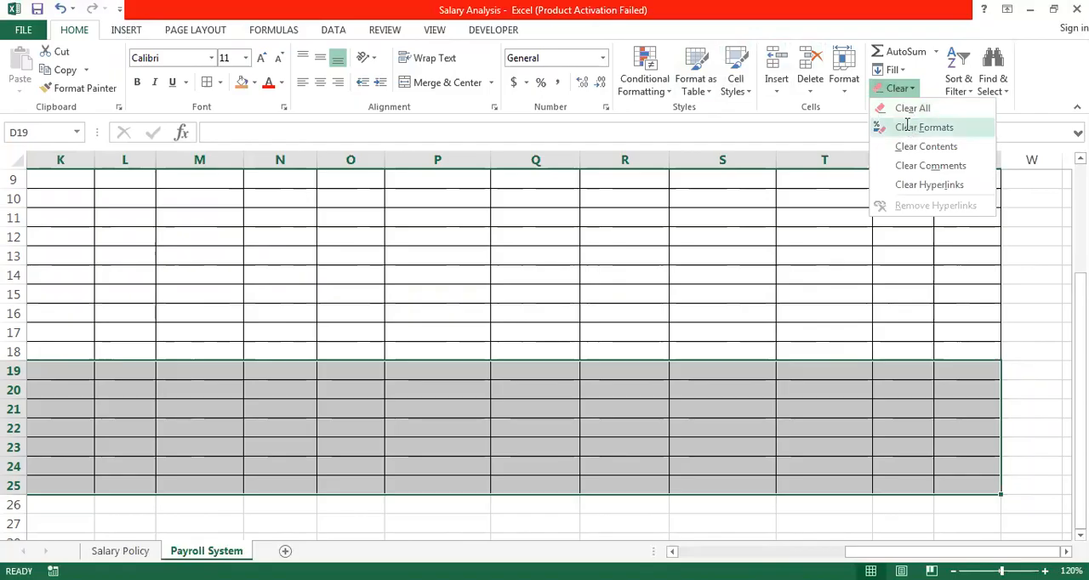
click(924, 127)
click(636, 447)
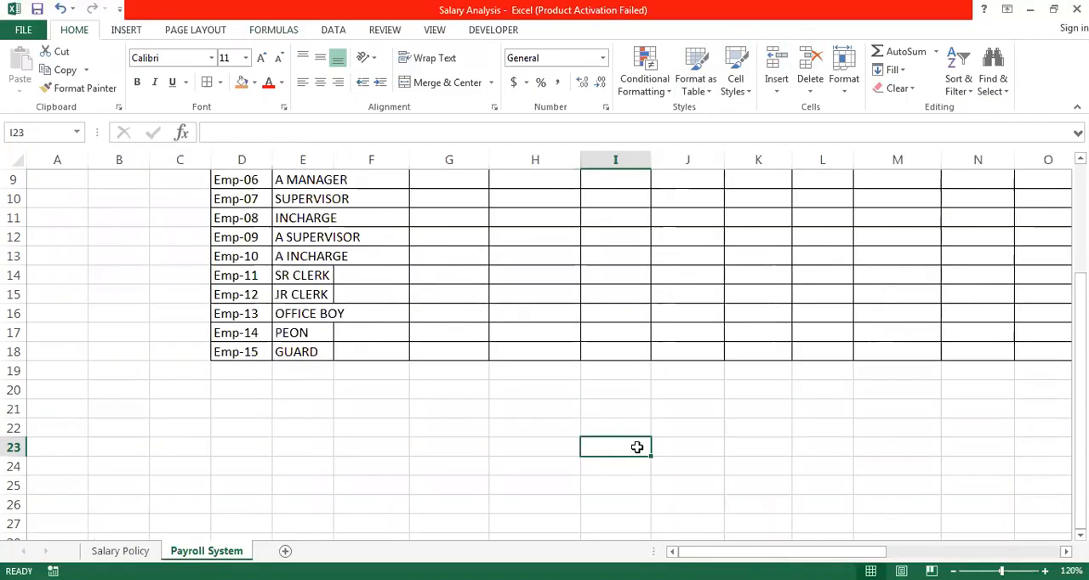
- Widen the Rank column E so the longest rank names fit inside it
key(Up)
key(Up)
key(Up)
key(Up)
key(Up)
key(Up)
key(Up)
key(Up)
key(Up)
key(Up)
key(Up)
key(Up)
key(Up)
key(Up)
key(Up)
key(Up)
key(Up)
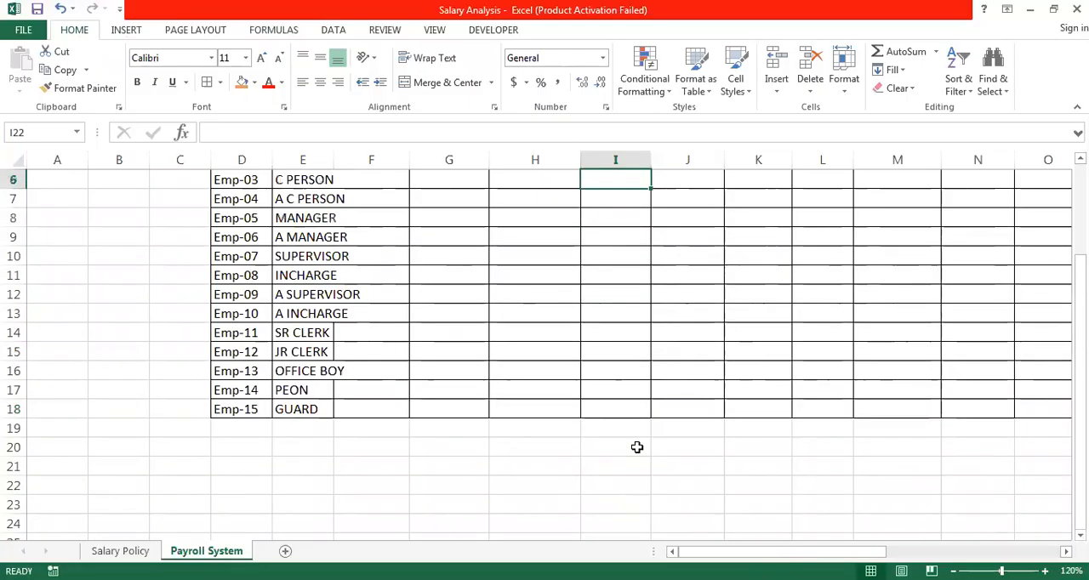
key(Up)
key(Up)
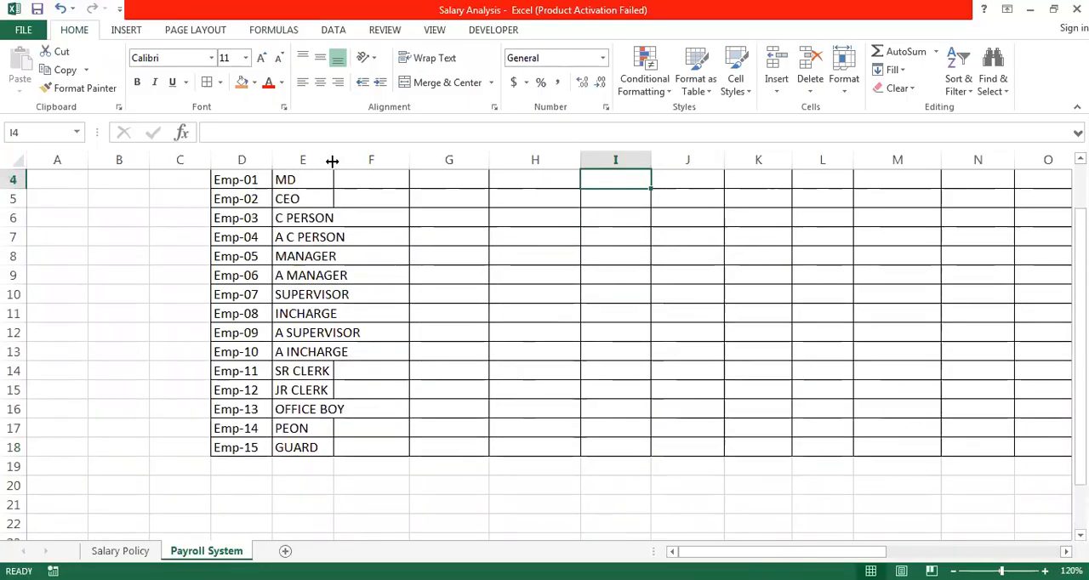
drag(331, 160, 365, 160)
- In cell F4, look up the Basic Salary for the rank with =VLOOKUP(E4,Salary_Policy,2,0)
click(391, 269)
key(Up)
key(Up)
key(Up)
key(Up)
key(Up)
key(Up)
key(Up)
key(Up)
key(Down)
key(Down)
key(Down)
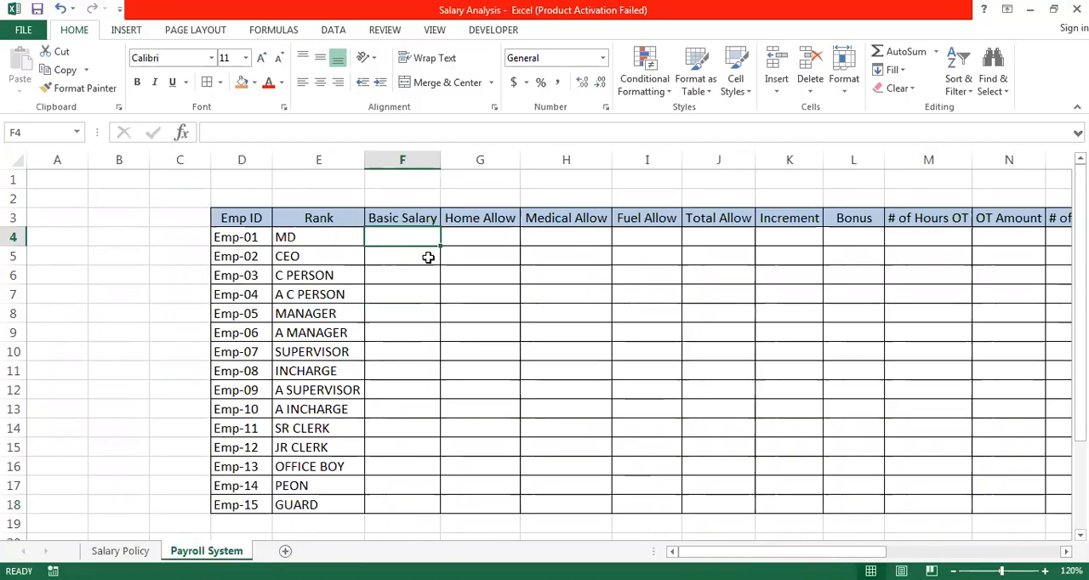
text(=v)
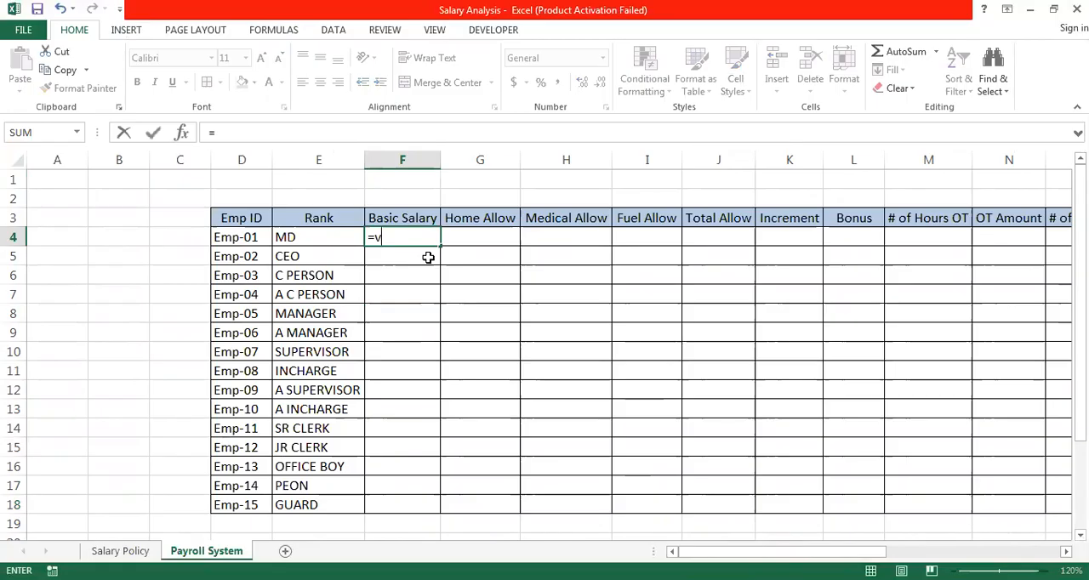
text(l)
key(Tab)
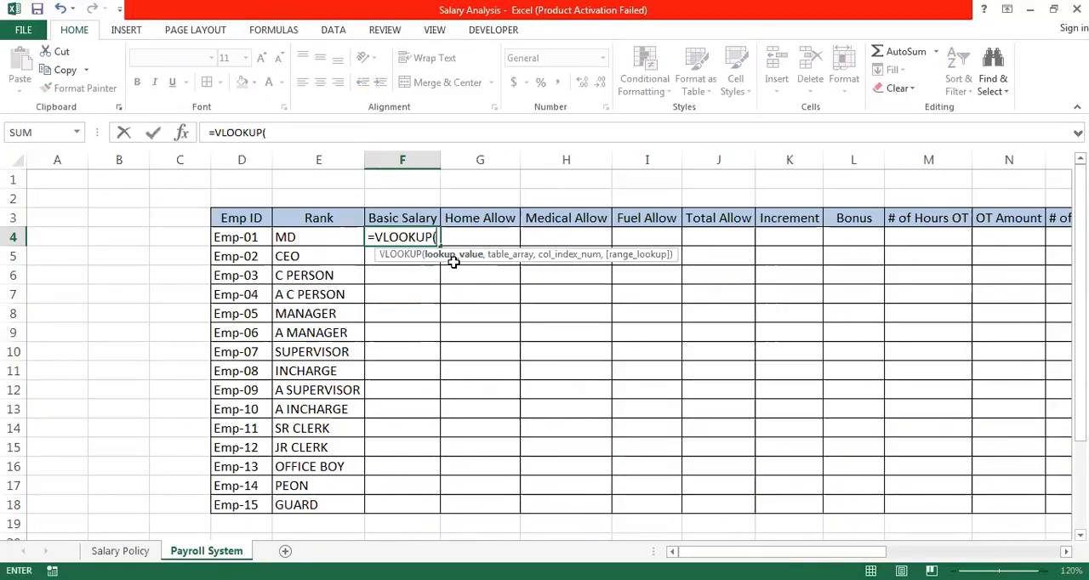
click(331, 240)
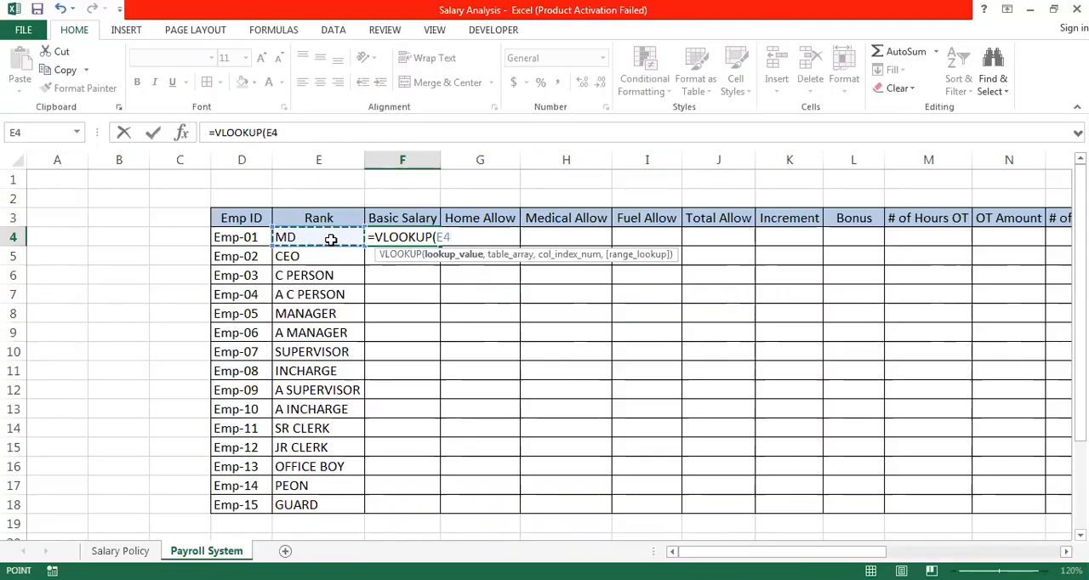
text(,)
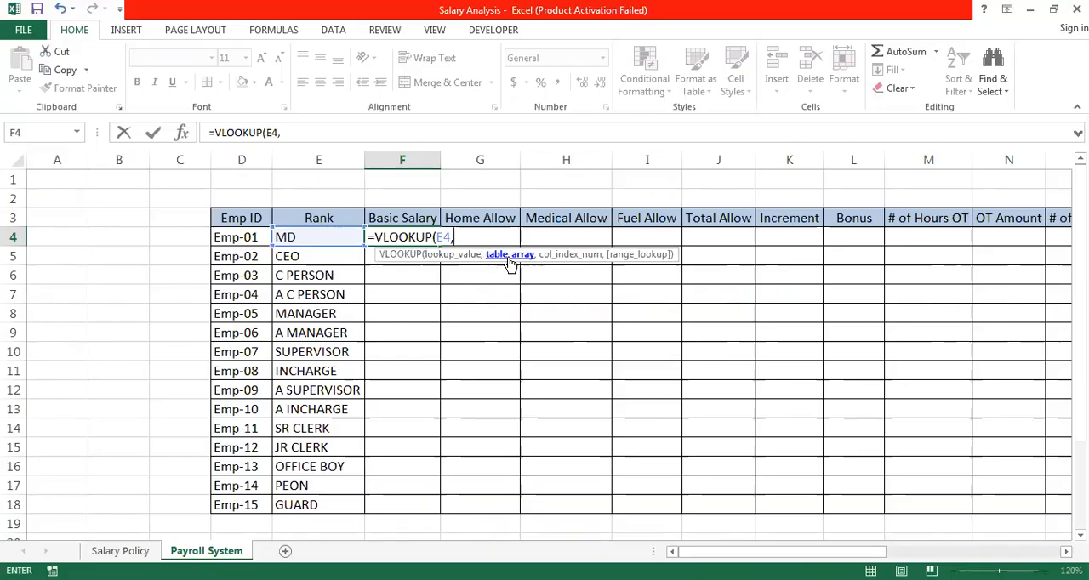
text(s)
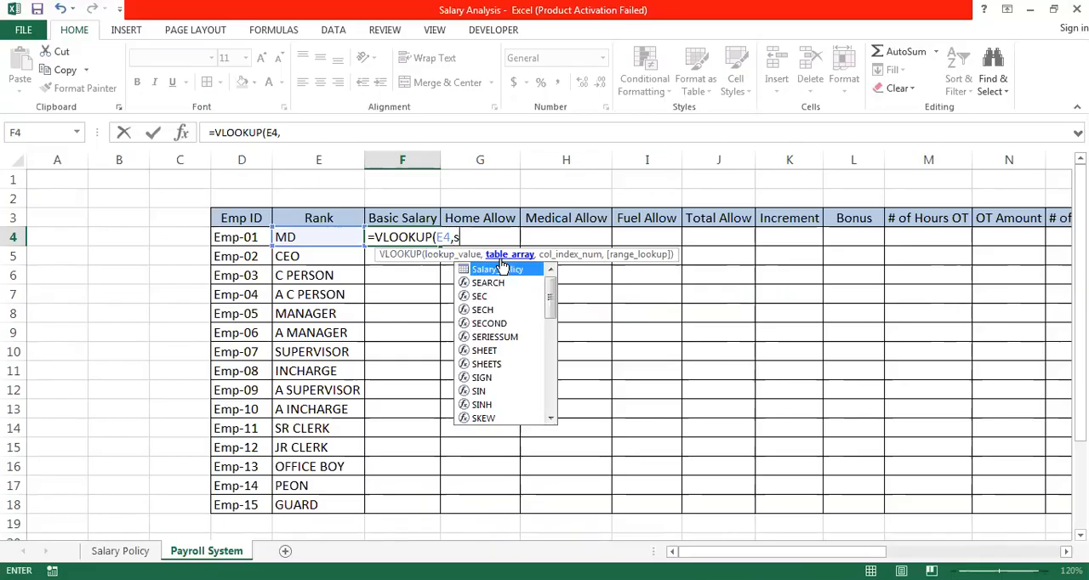
text(a)
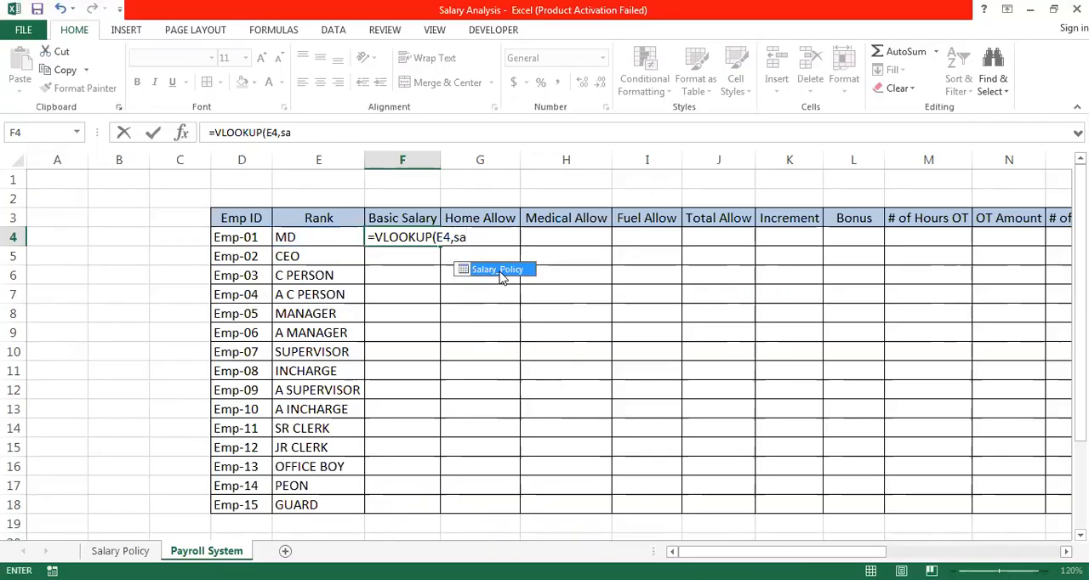
double_click(501, 270)
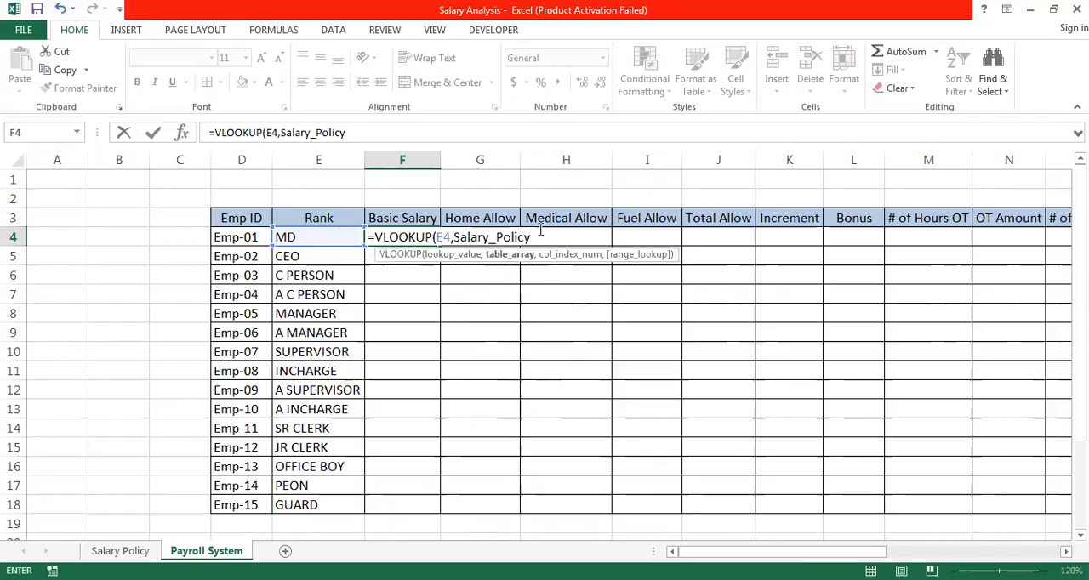
text(,)
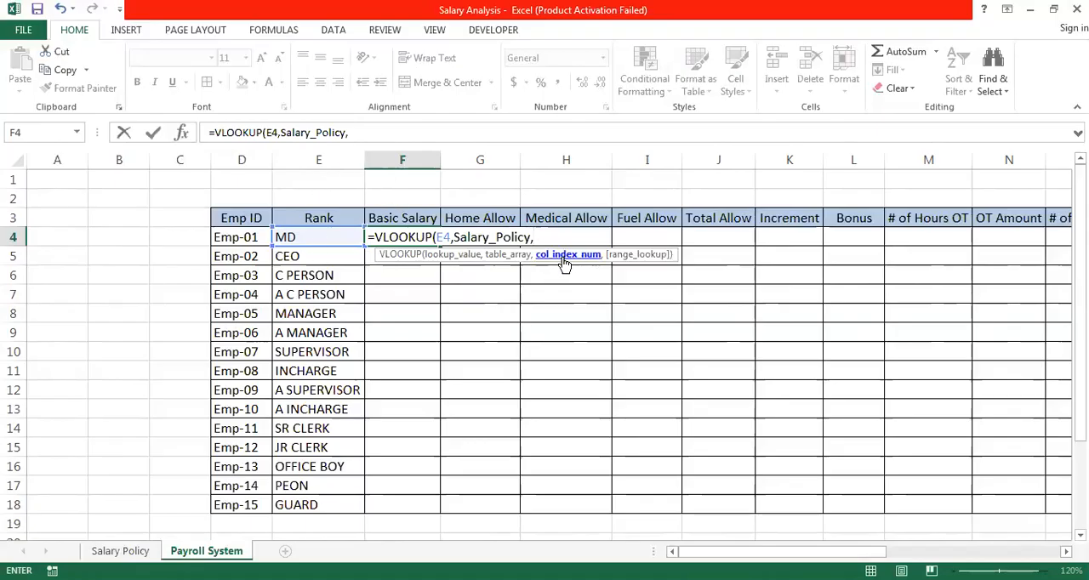
text(2,)
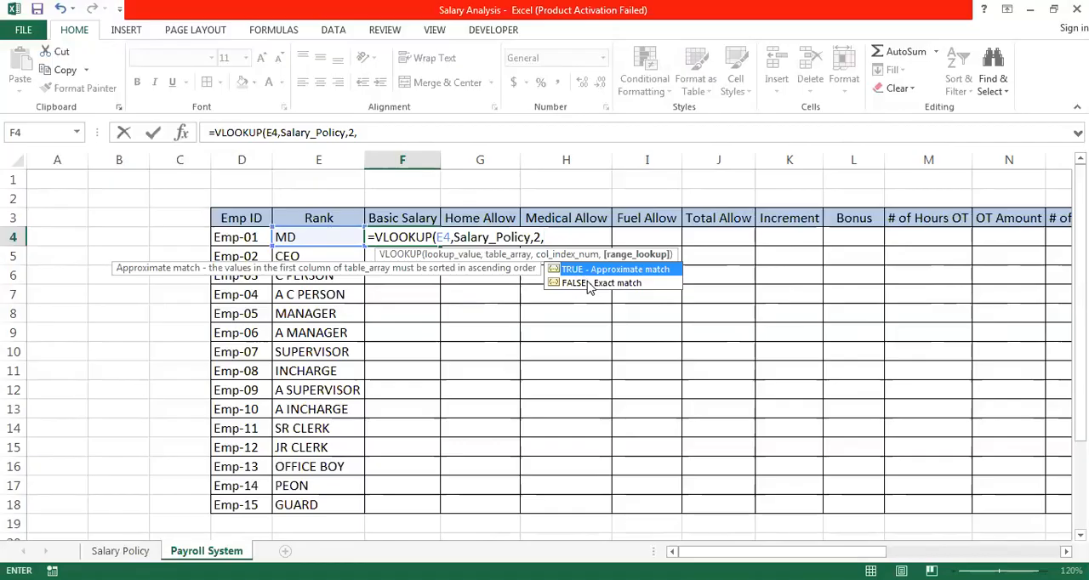
text(0))
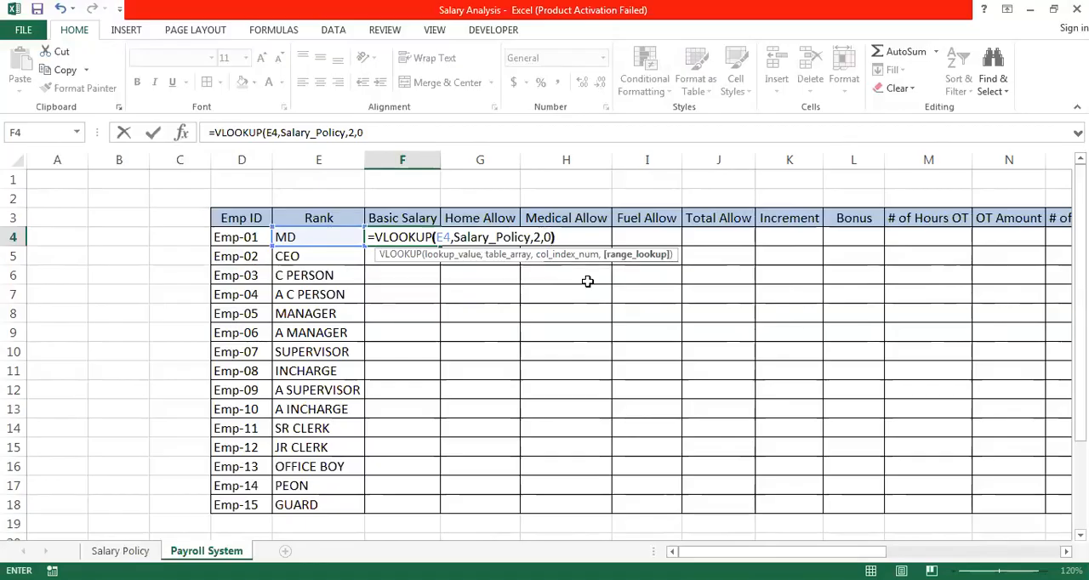
key(Return)
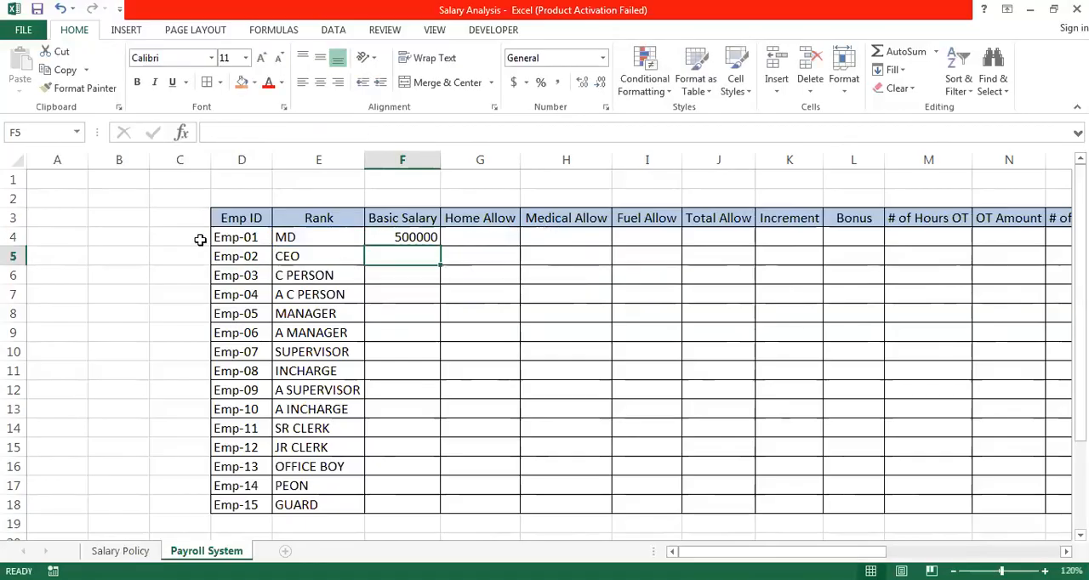
- Fill the Basic Salary formula in F4 down to the last employee in row 18
click(388, 234)
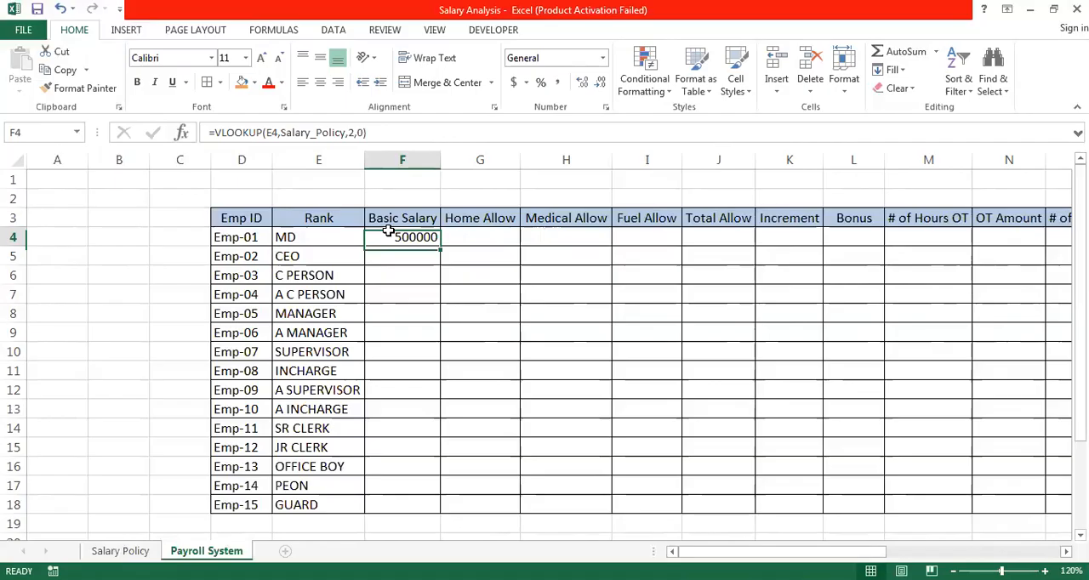
double_click(442, 246)
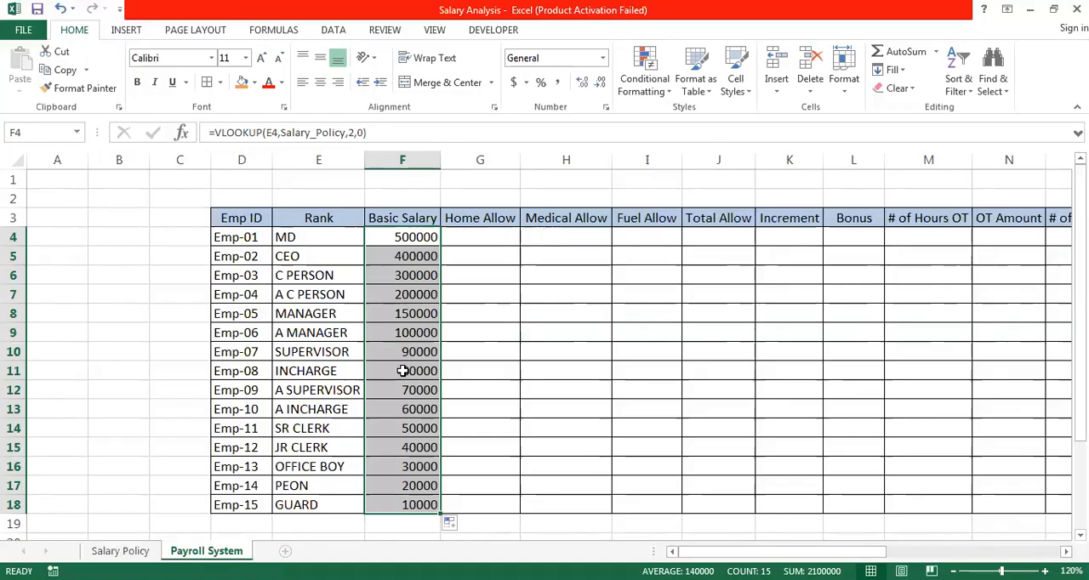
- In cell G4, look up the Home Allow rate for the rank with =VLOOKUP(E4,Salary_Policy,3,0)
click(486, 236)
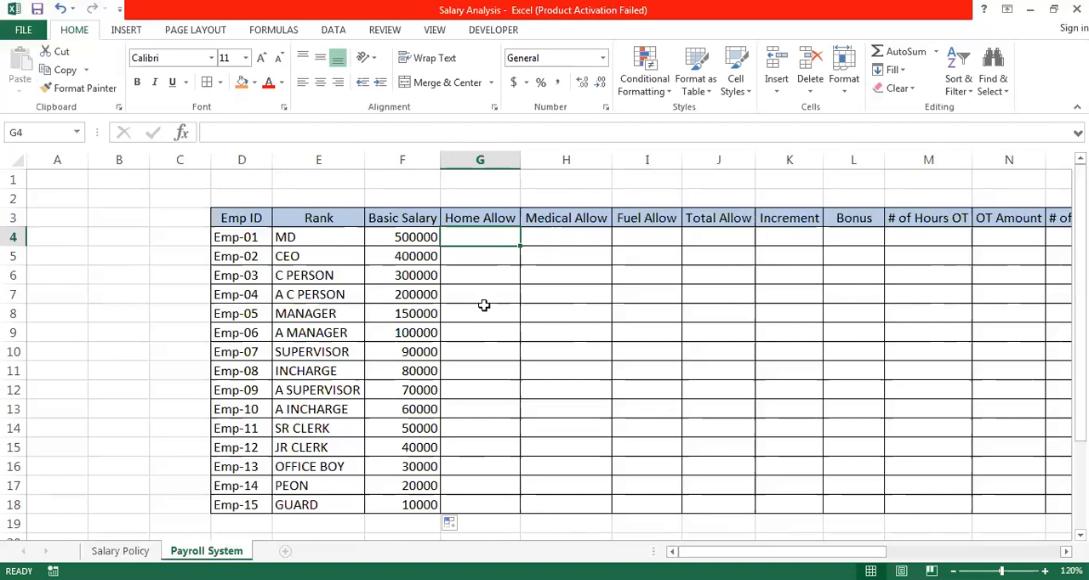
text(=)
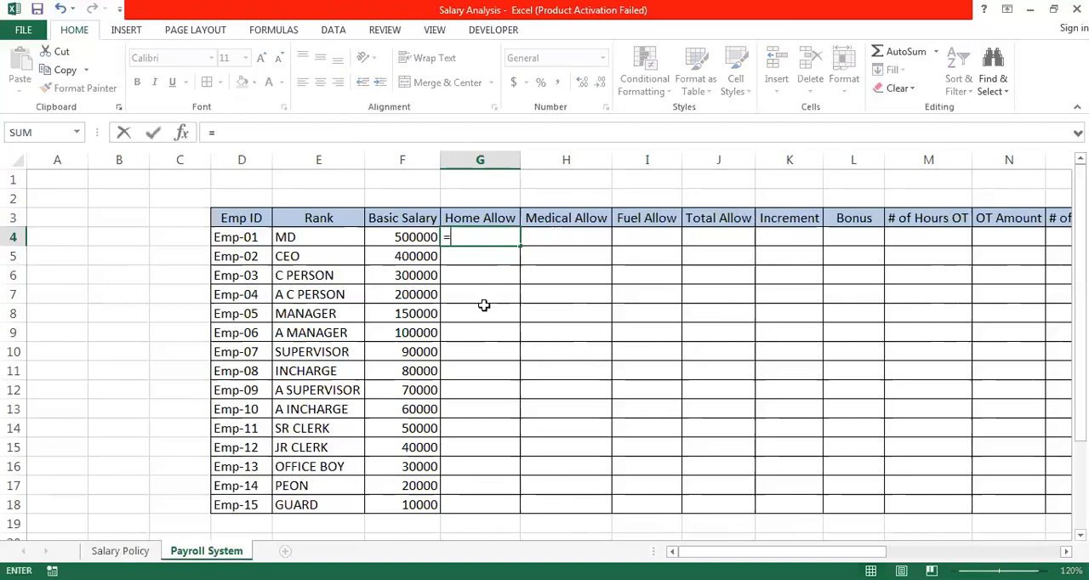
text(vl)
key(Tab)
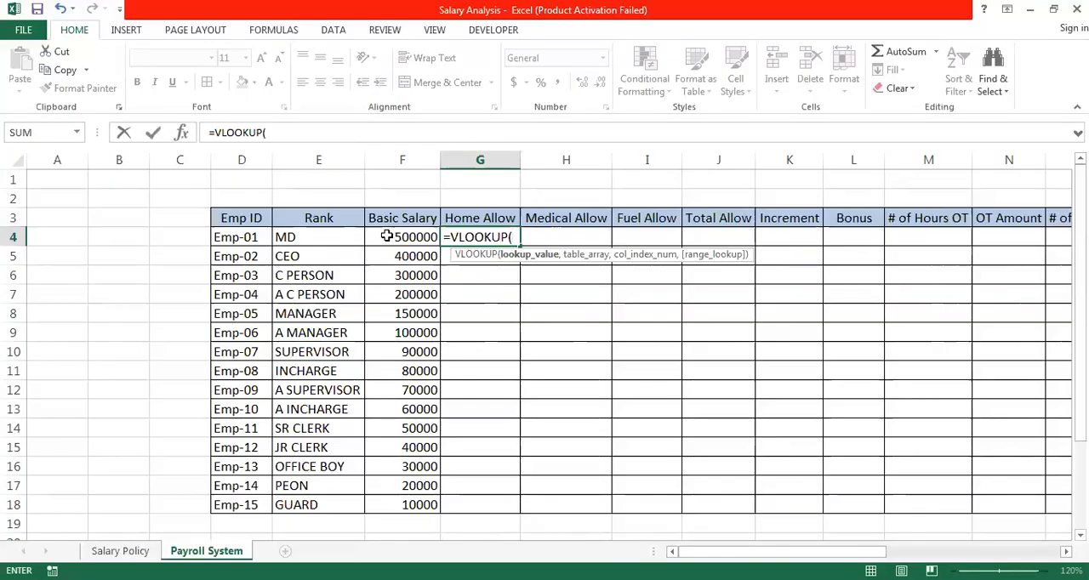
click(324, 237)
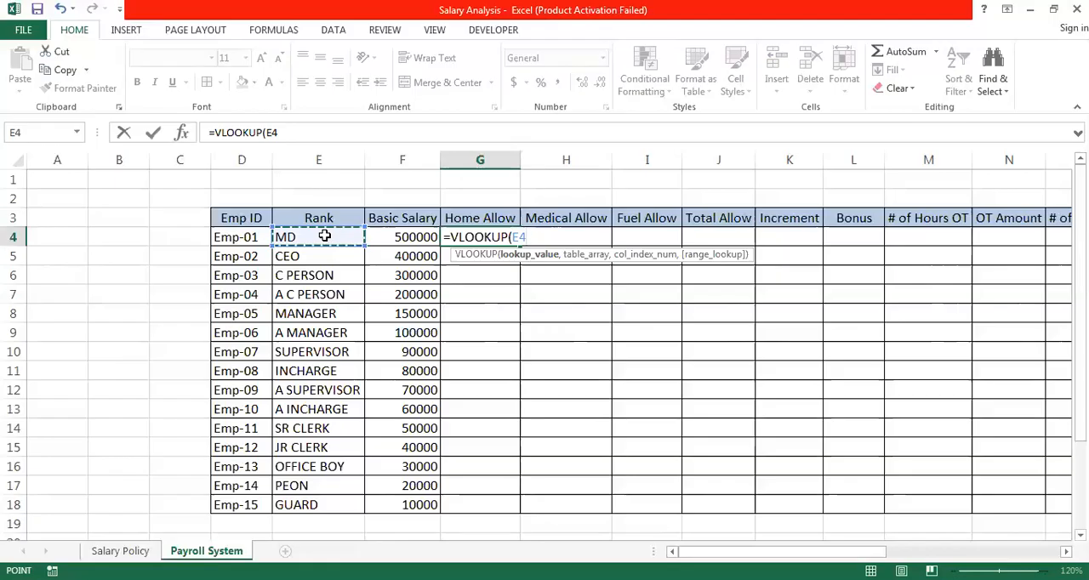
text(,)
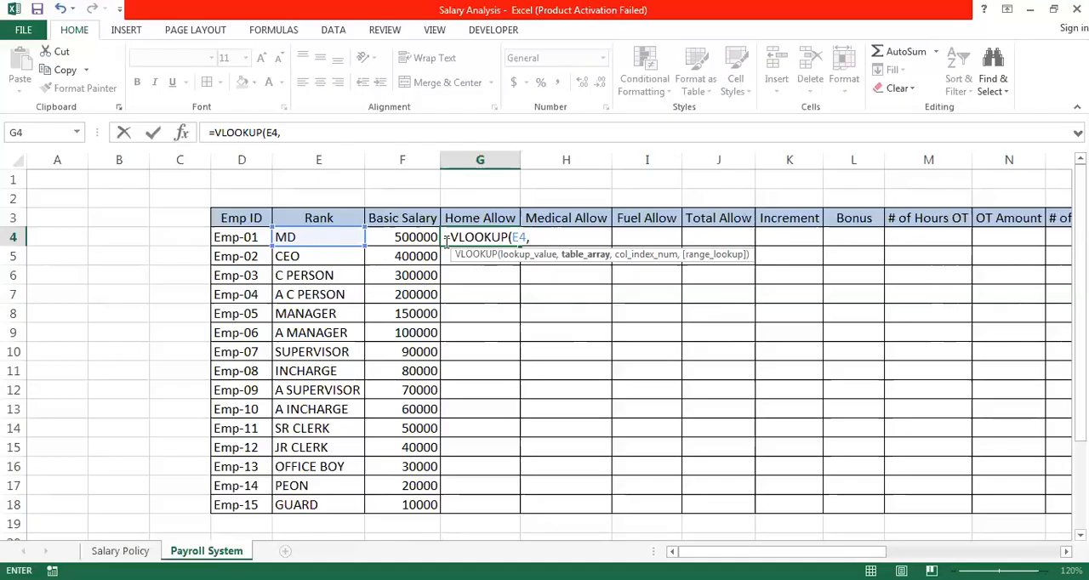
text(sal)
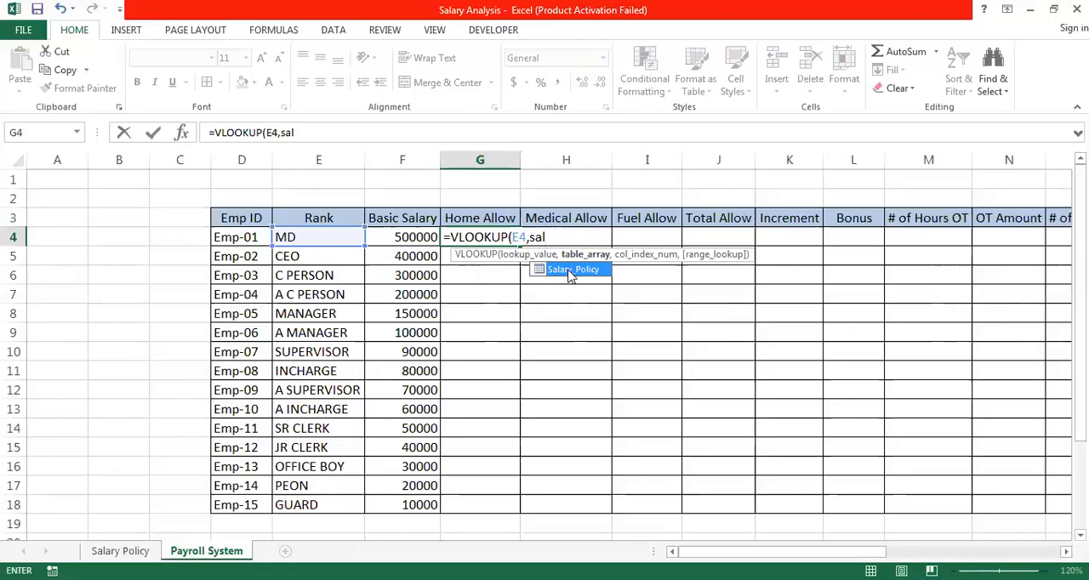
double_click(568, 270)
text(,)
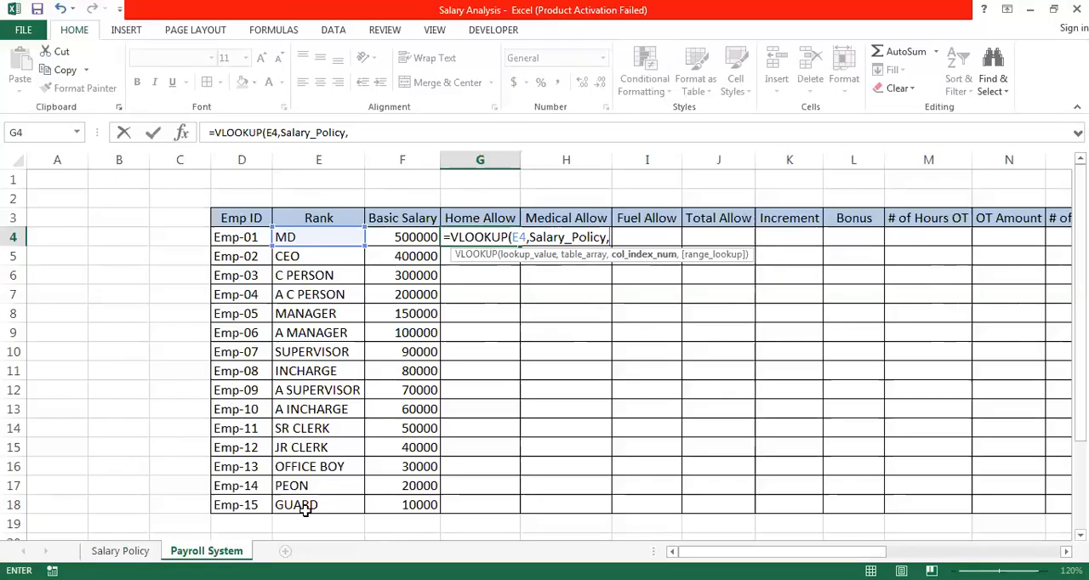
text(3)
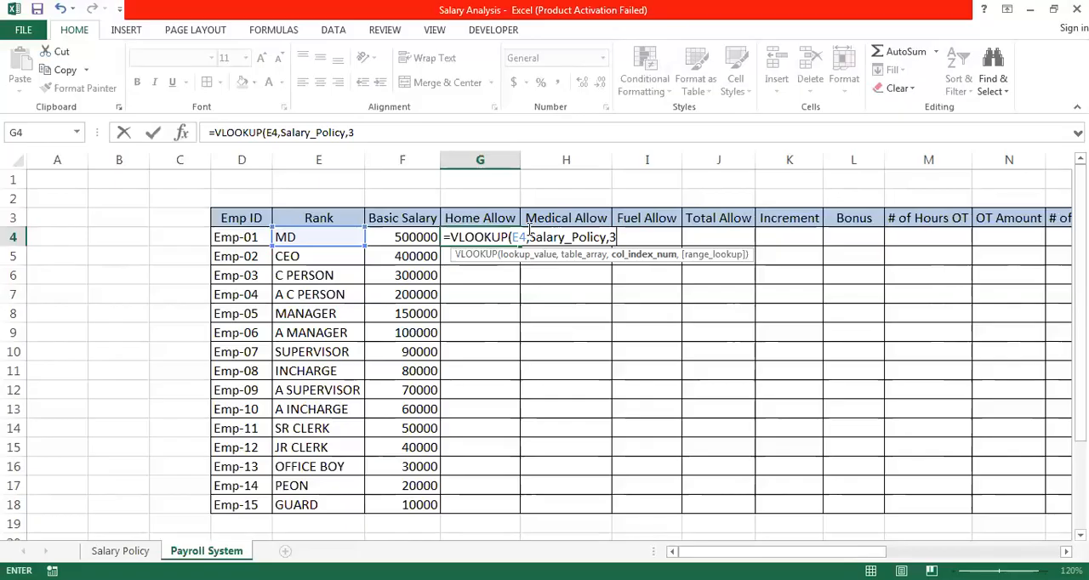
text(,0)
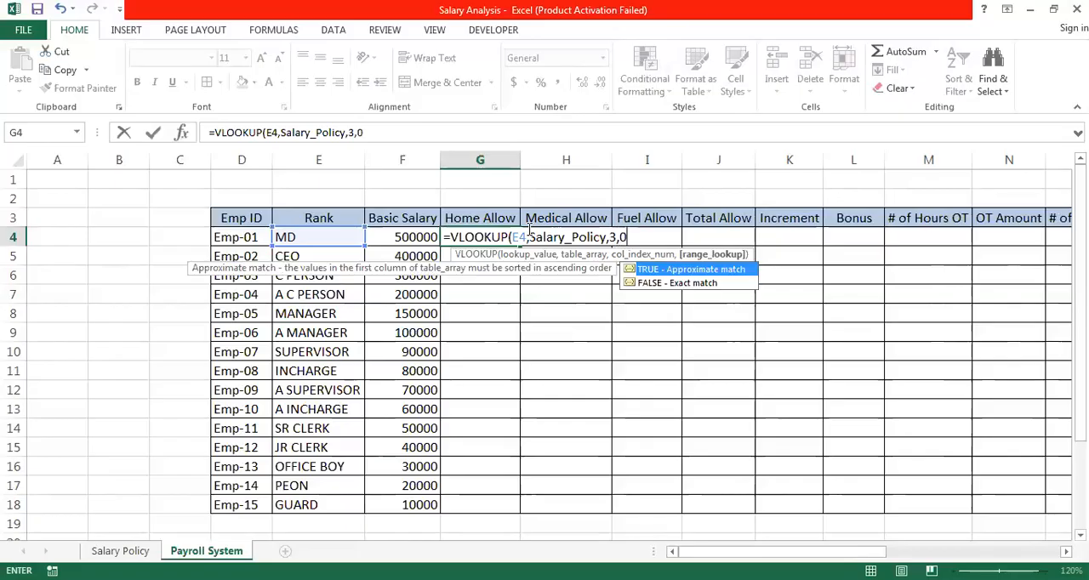
text())
key(Return)
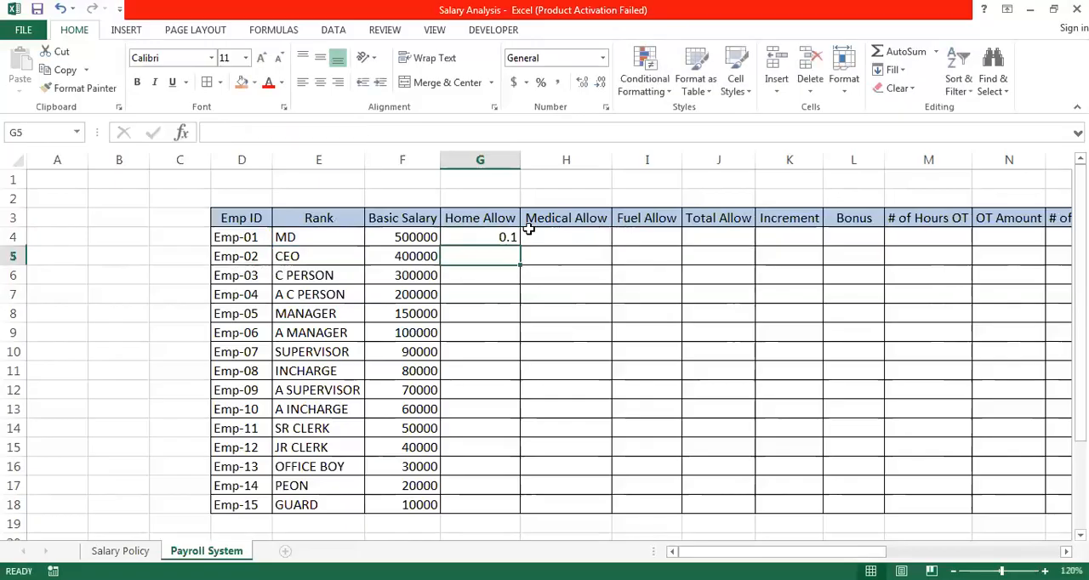
- Extend the Home Allow formula in G4 to multiply the looked-up rate by the basic salary, =VLOOKUP(E4,Salary_Policy,3,0)*F4
click(506, 237)
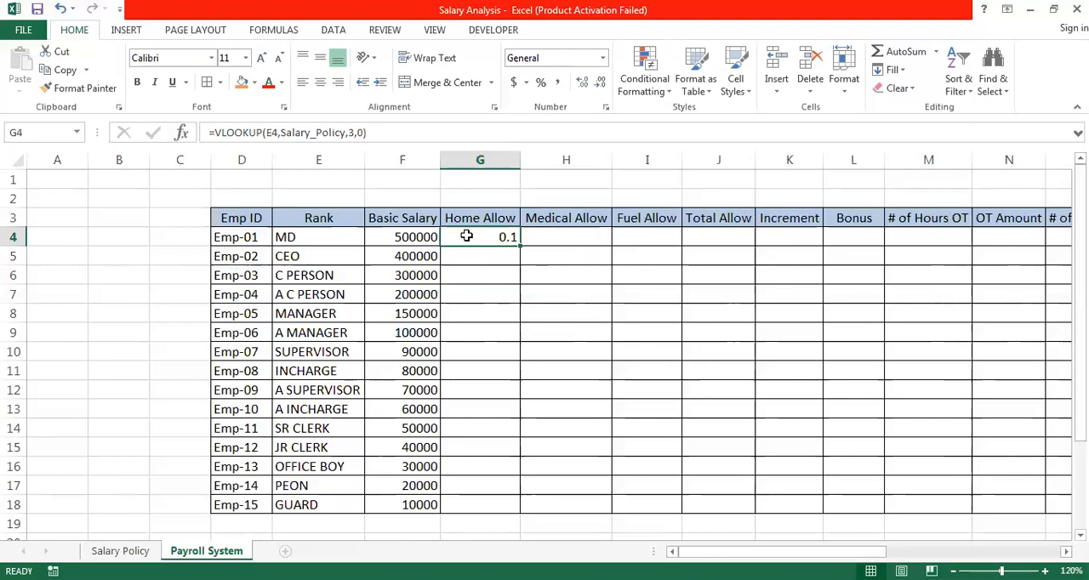
double_click(511, 238)
click(637, 239)
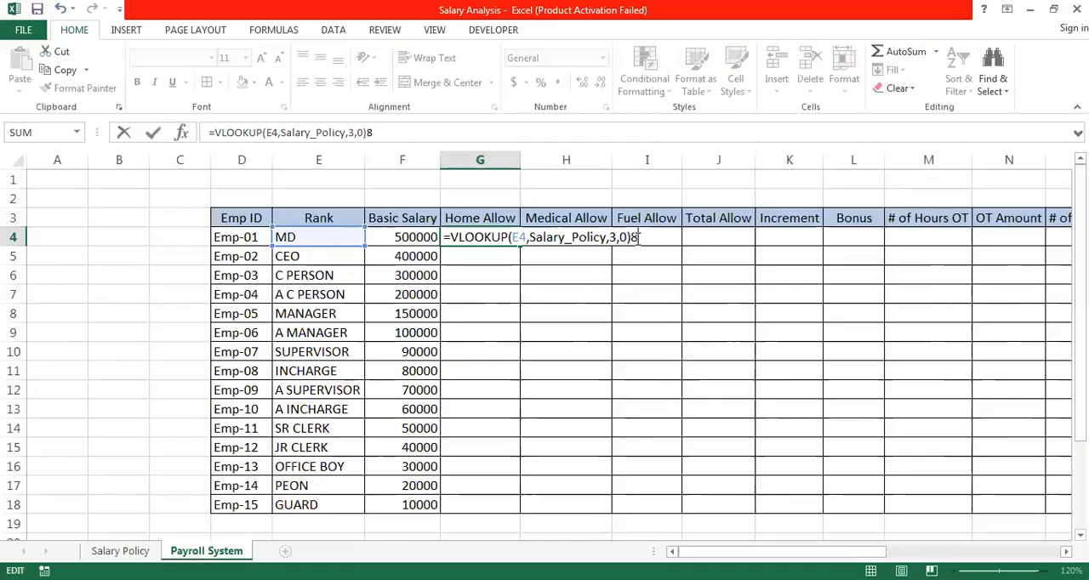
text(*)
click(408, 238)
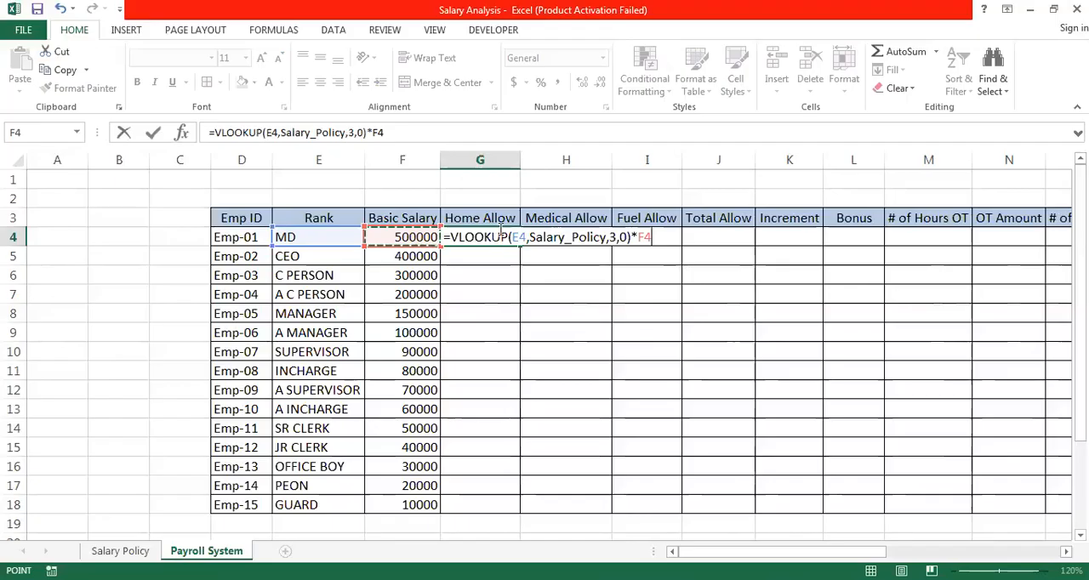
click(642, 238)
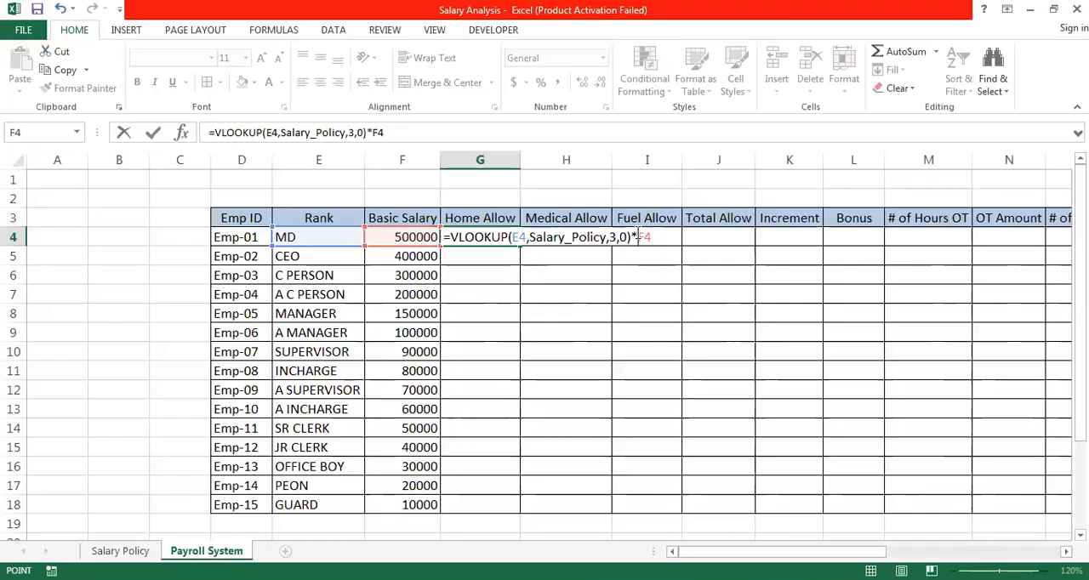
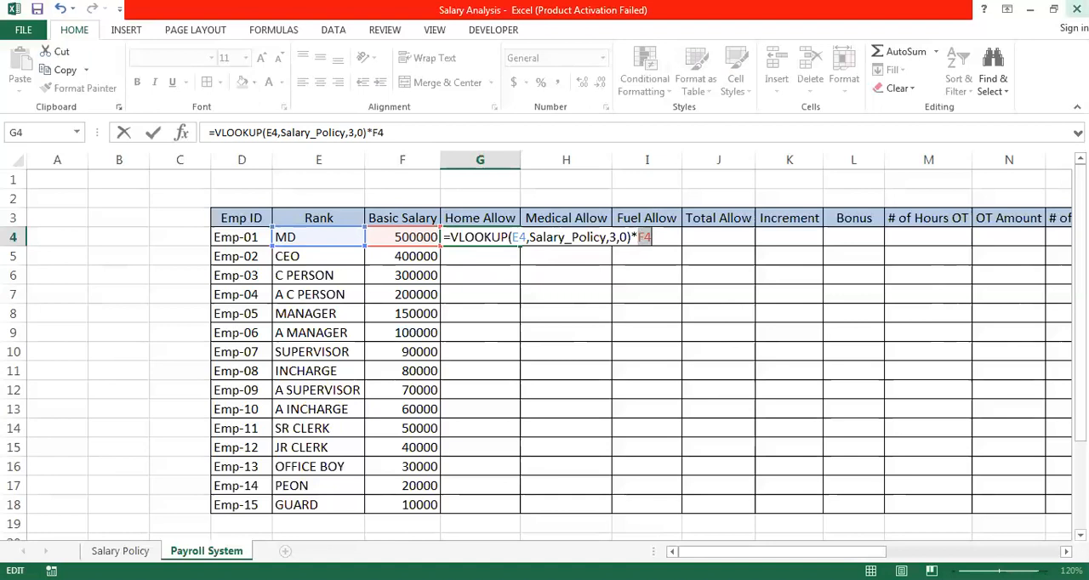
- In the G4 Home Allow formula, lock only the column of the basic salary reference, making it $F4
key(F4)
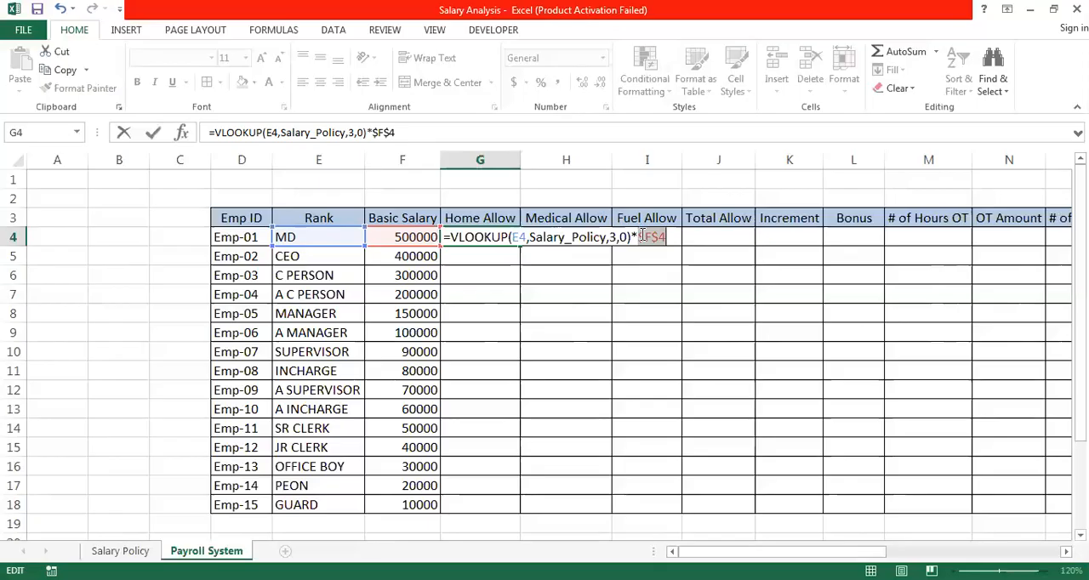
key(F4)
key(F4)
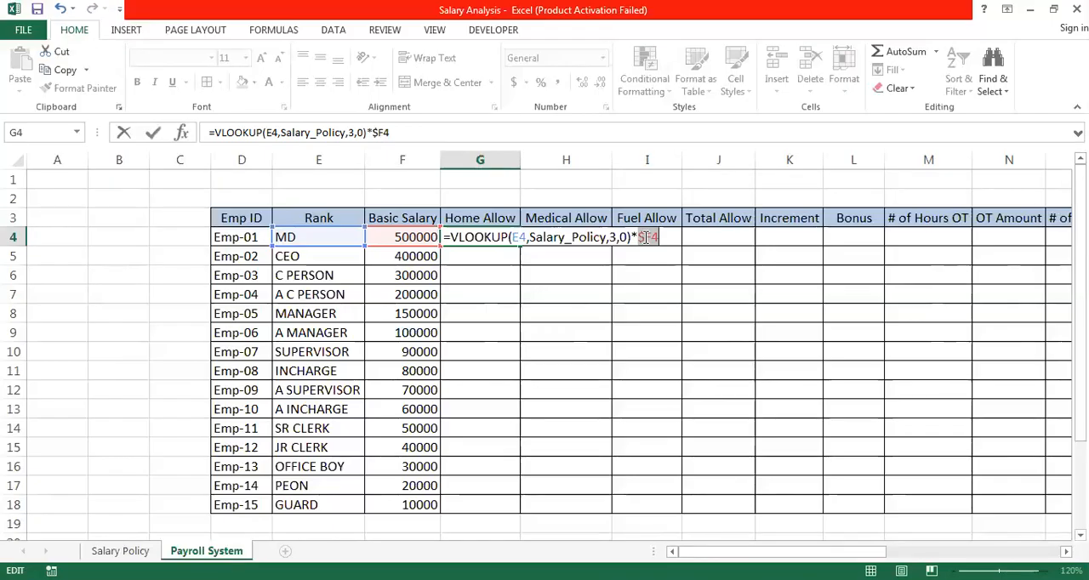
key(Return)
- Lock the column of the lookup value in G4 so the formula reads =VLOOKUP($E4,Salary_Policy,3,0)*$F4
click(502, 237)
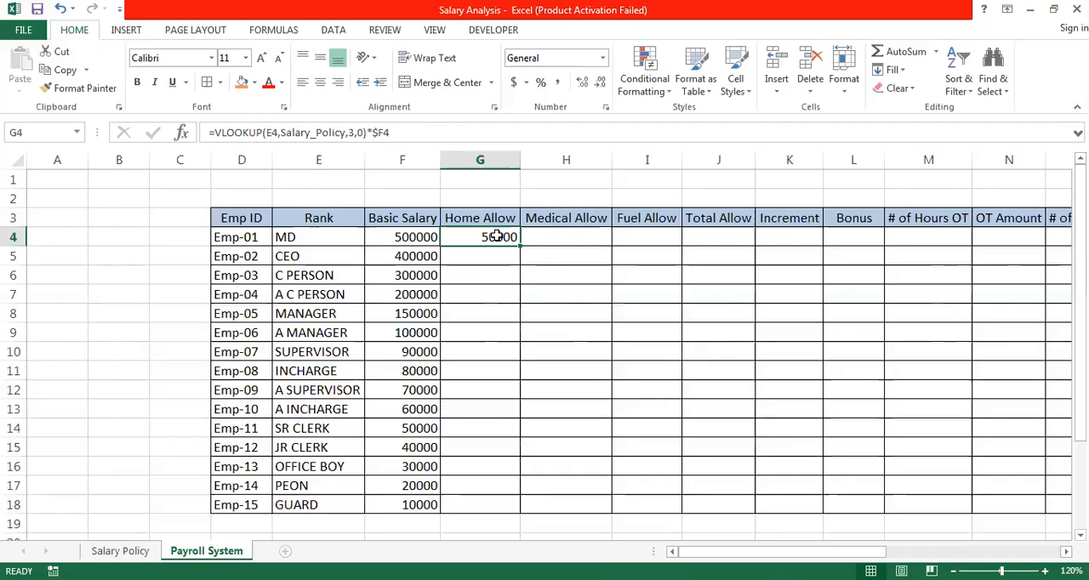
double_click(497, 237)
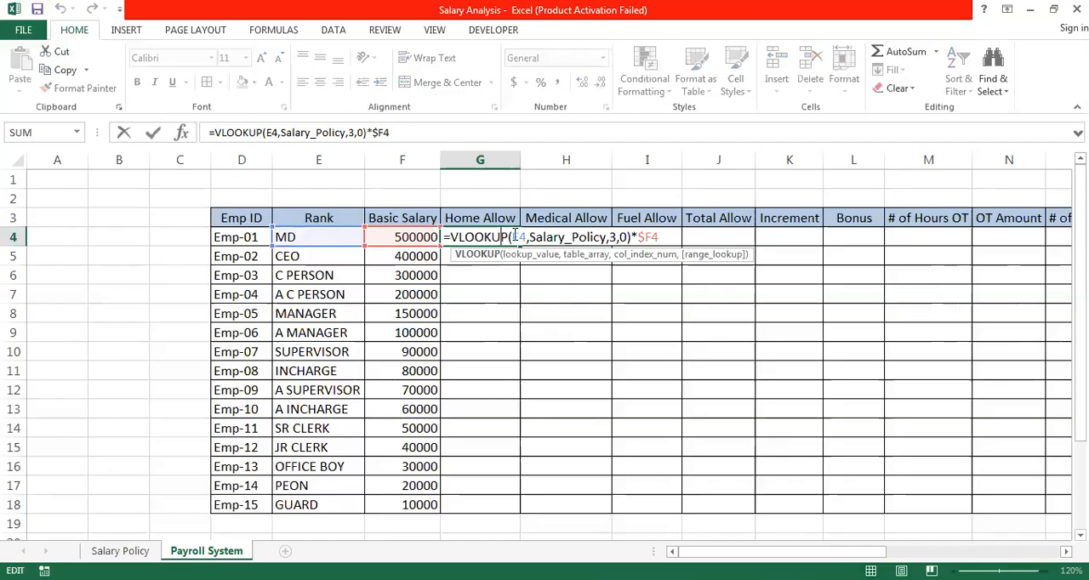
click(515, 236)
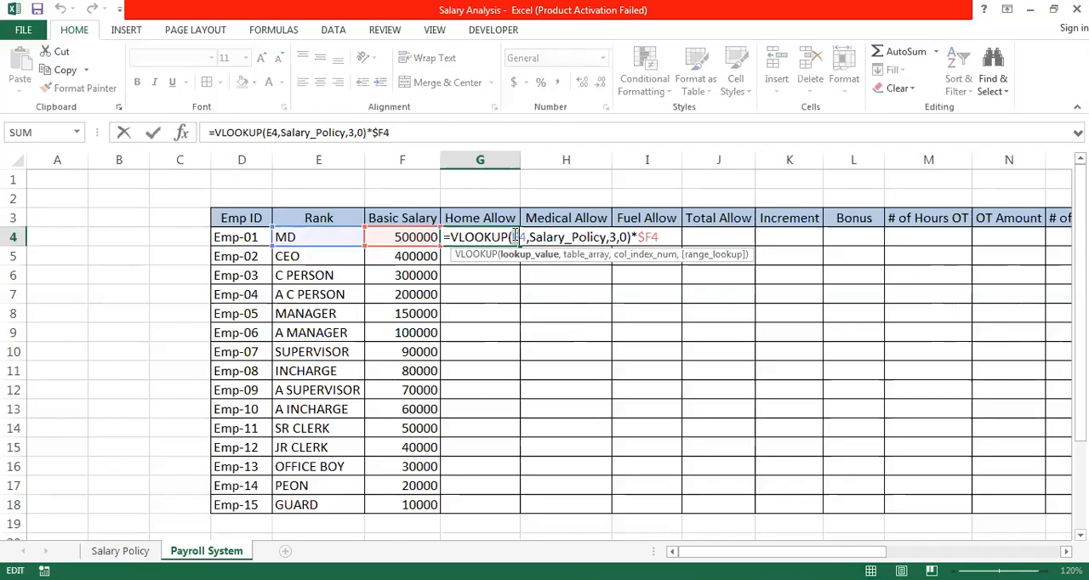
key(Left)
text($)
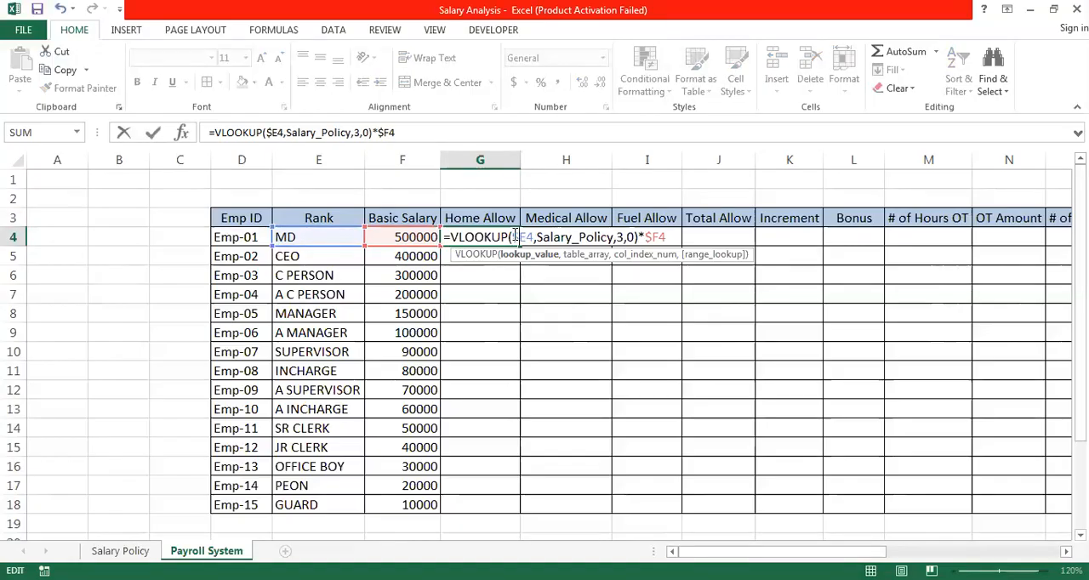
click(674, 237)
key(Return)
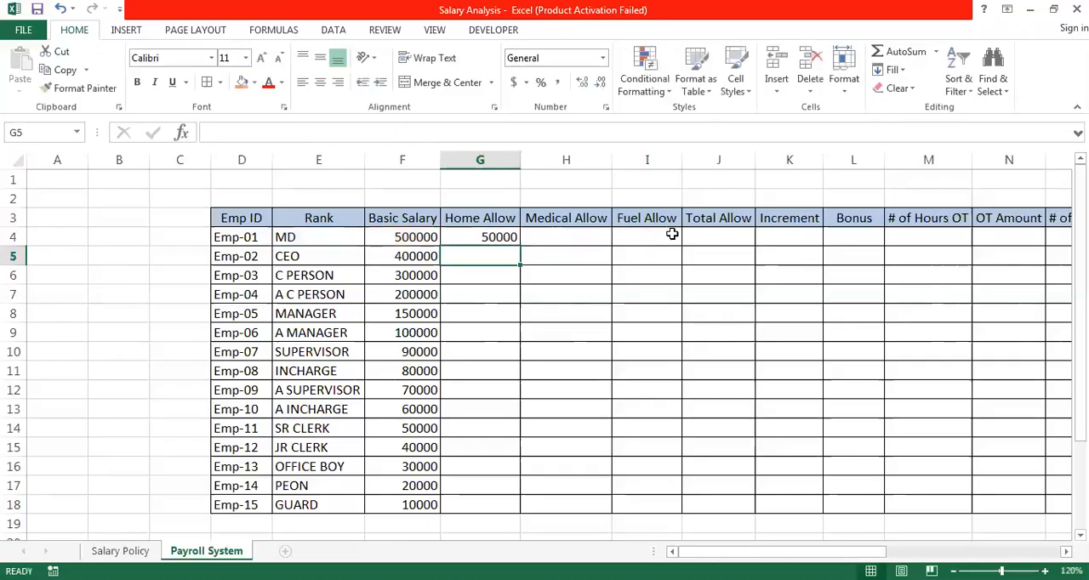
- Fill the Home Allow formula from G4 down to row 18 and check the rates on the Salary Policy sheet
click(483, 236)
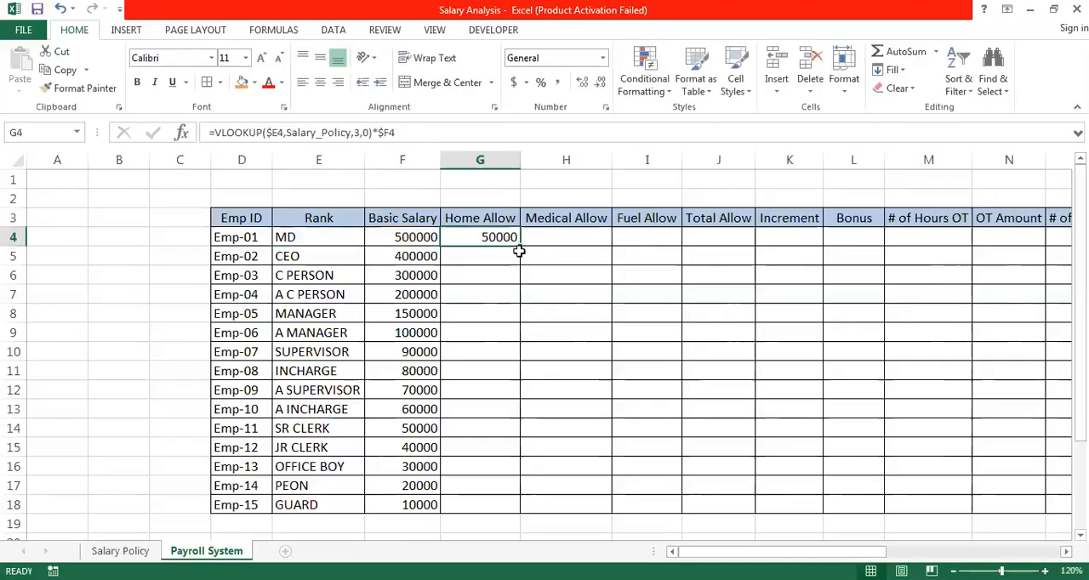
double_click(520, 246)
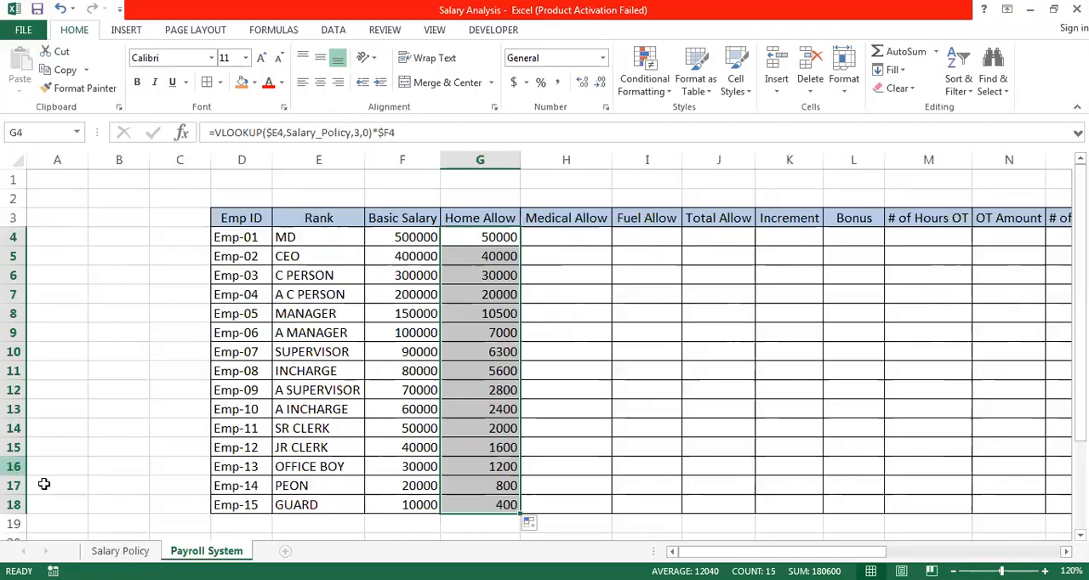
click(120, 551)
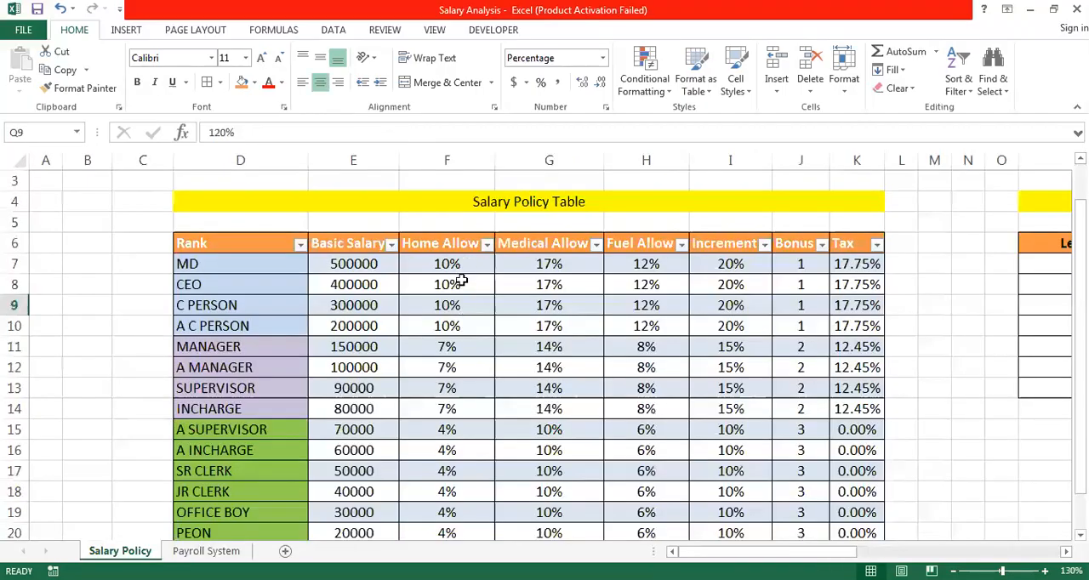
click(206, 550)
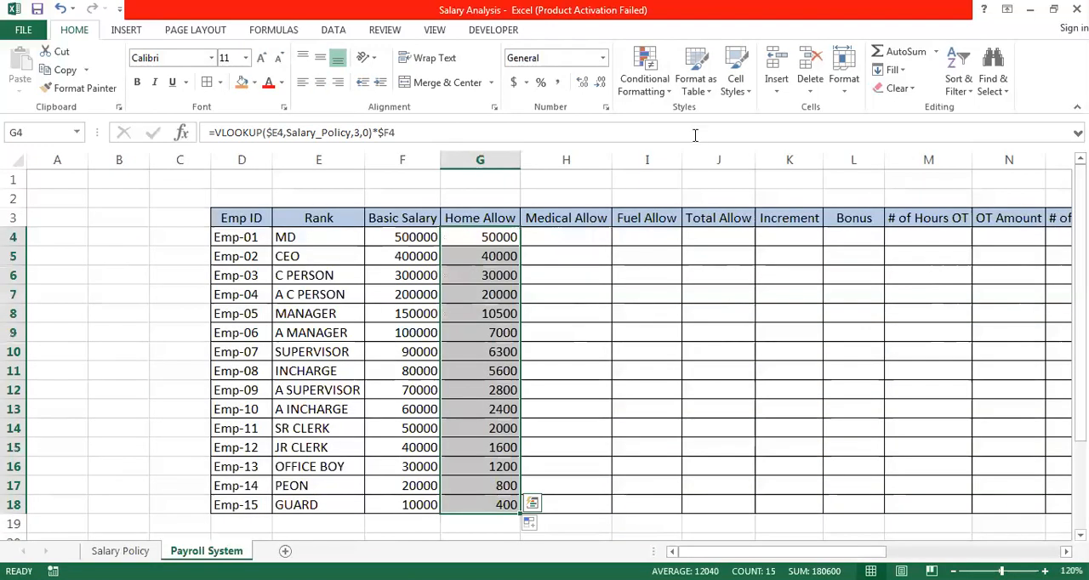
- Copy the Home Allow formula from G4 across into the Medical Allow cell H4
click(554, 236)
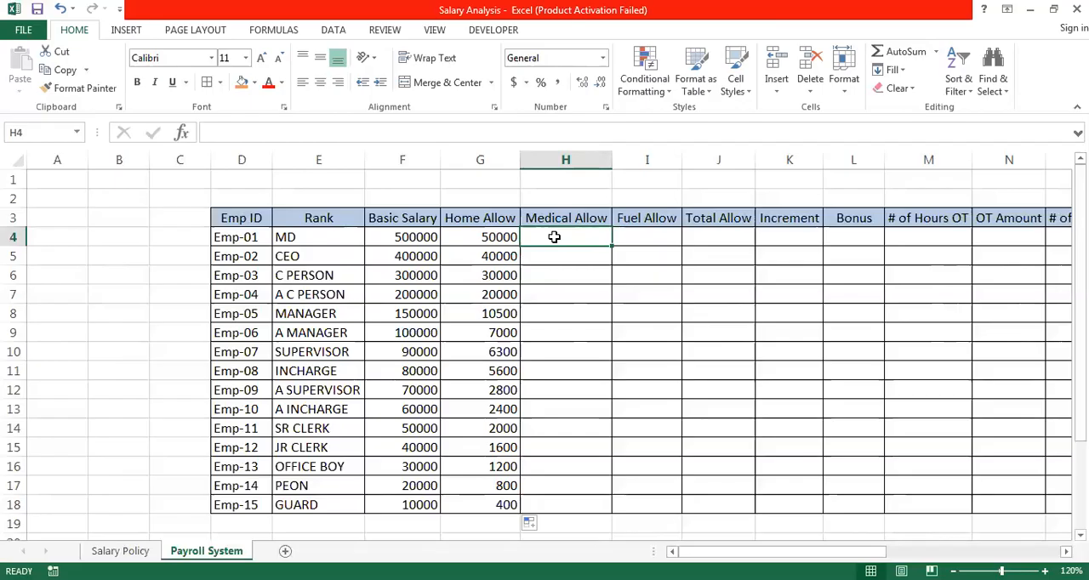
click(503, 237)
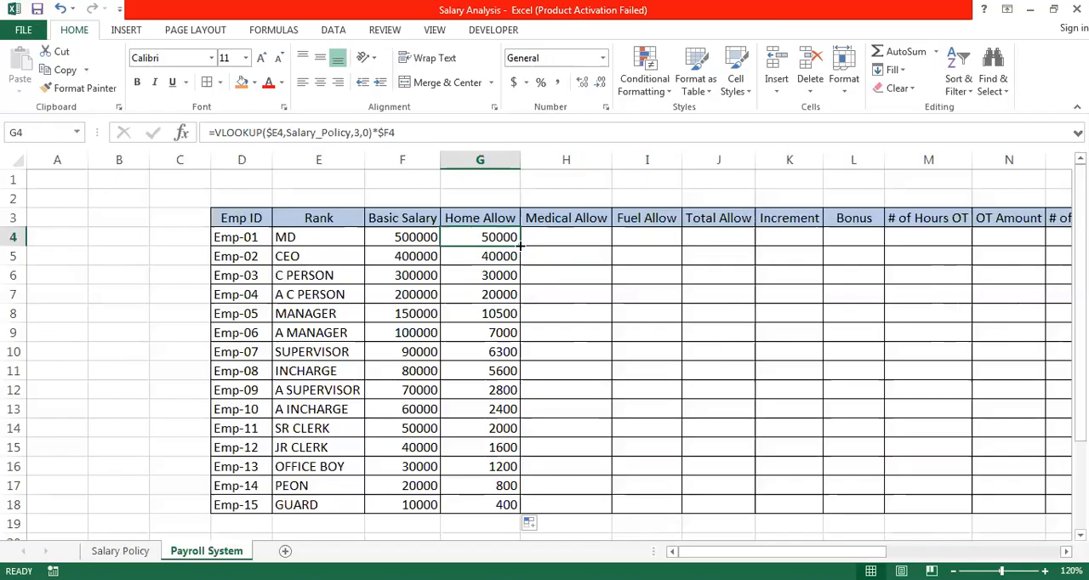
drag(521, 244, 593, 241)
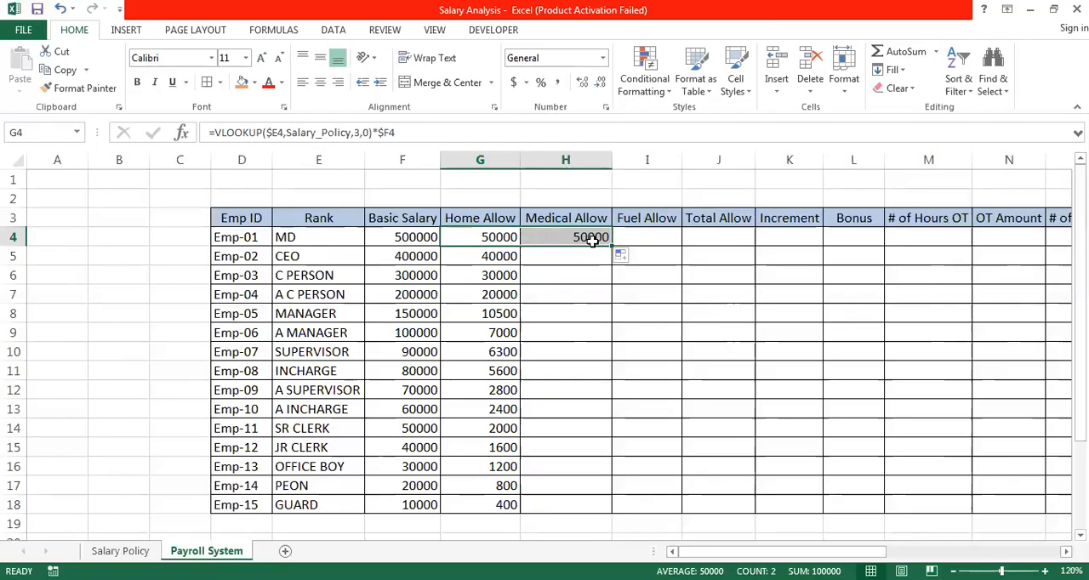
- Set the column index in the H4 Medical Allow formula to 4 and fill it down to row 18
double_click(593, 240)
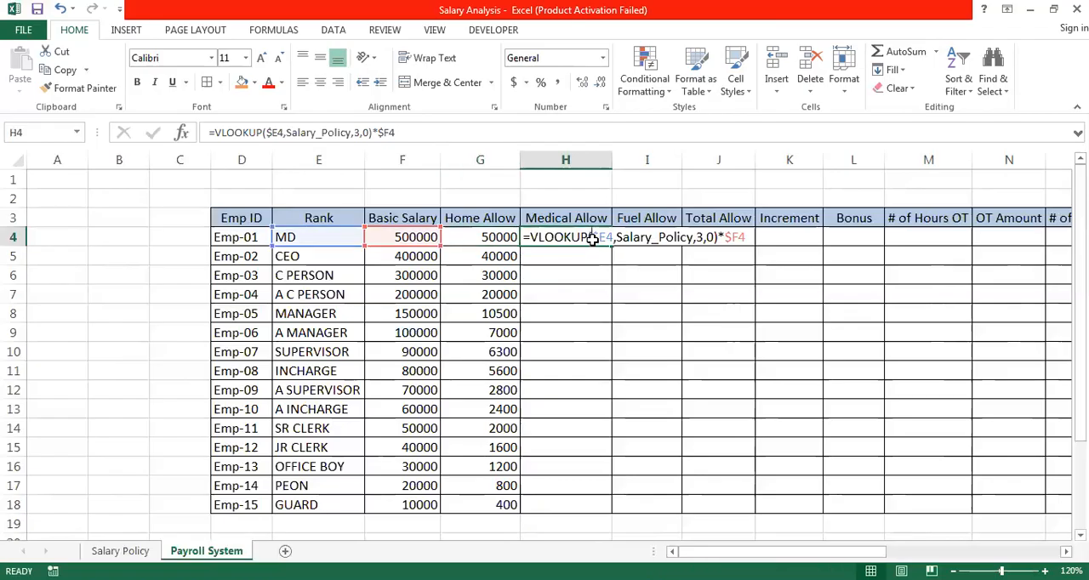
click(697, 237)
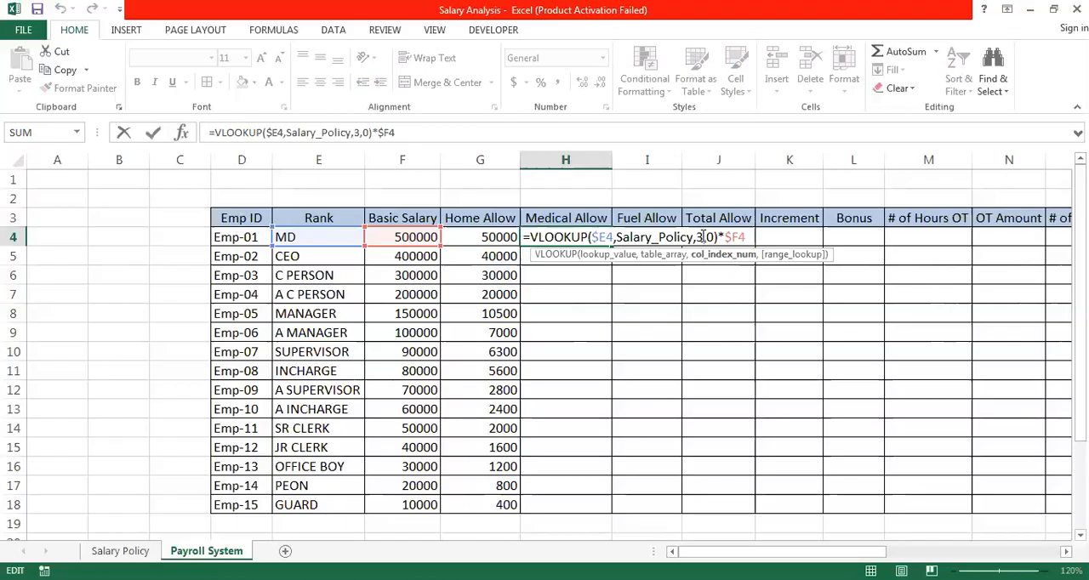
key(BackSpace)
text(4)
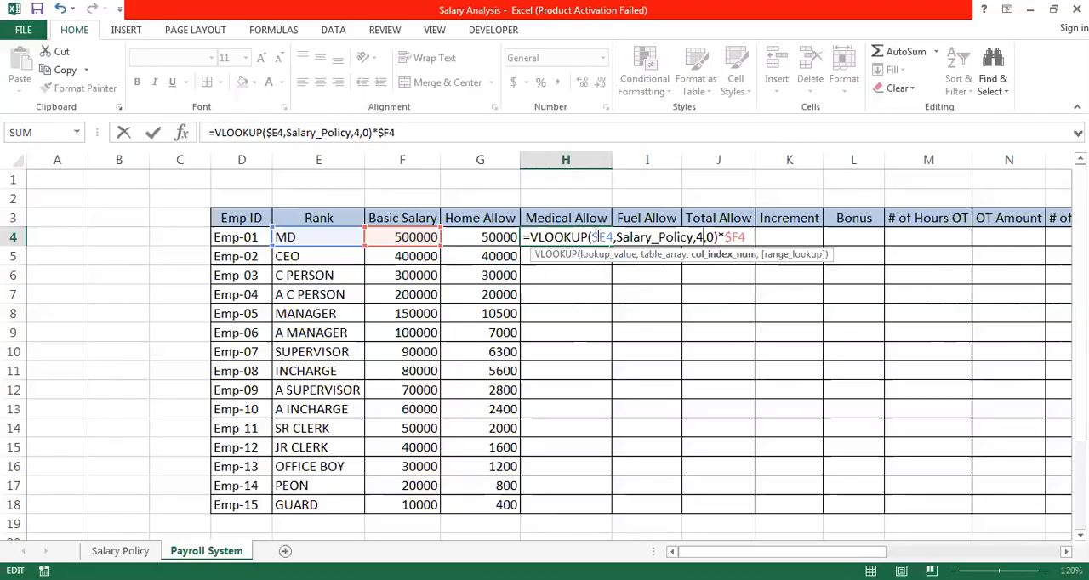
key(Return)
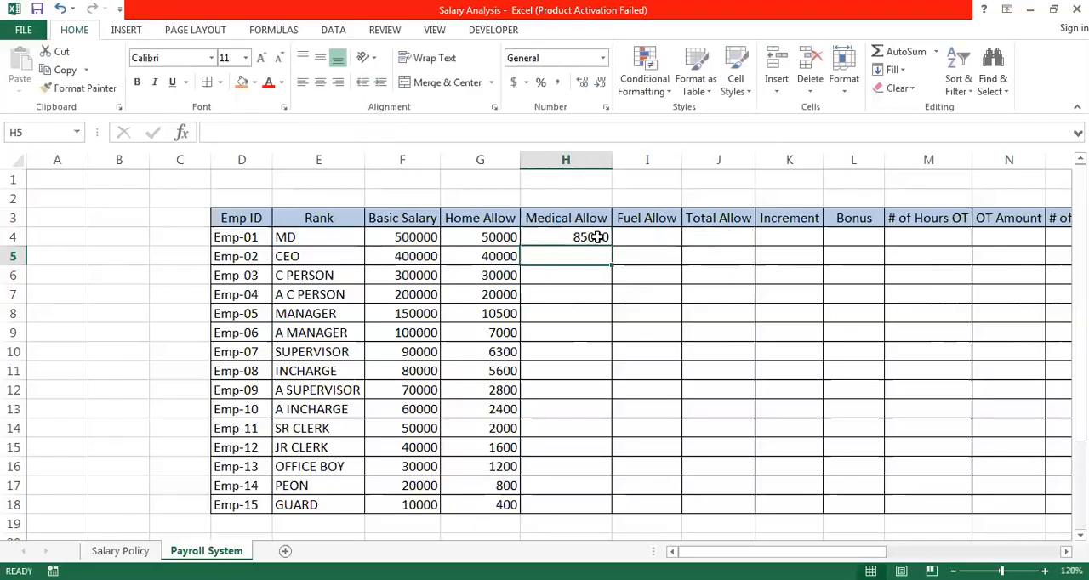
click(598, 238)
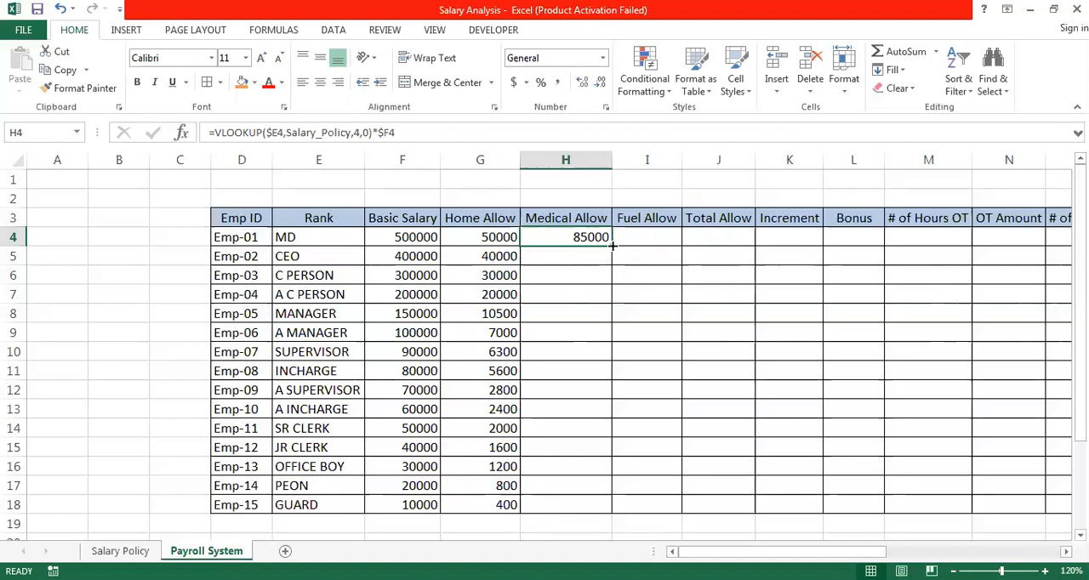
double_click(611, 245)
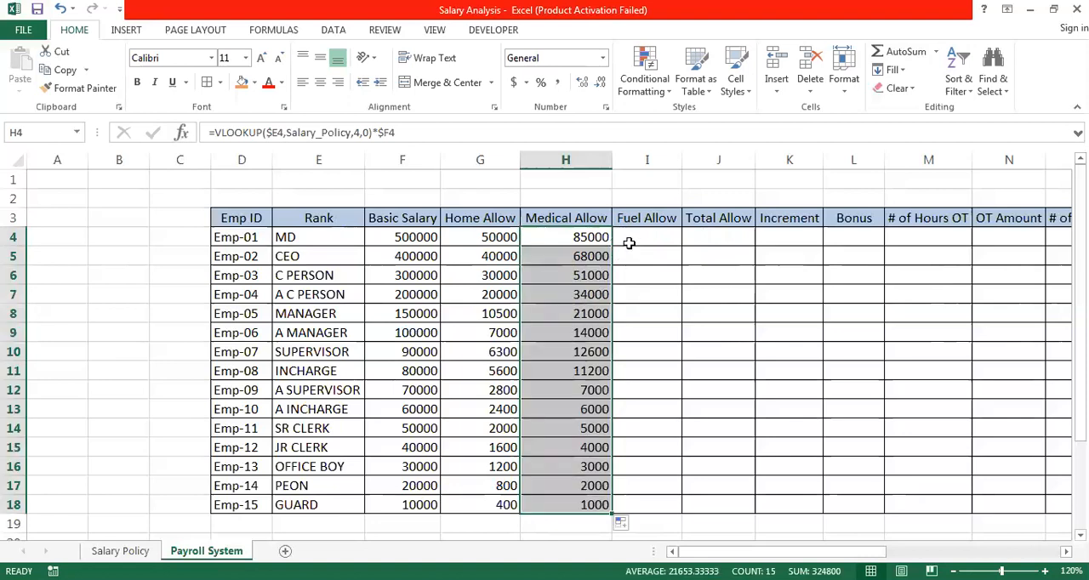
- Copy the Medical Allow formula from H4 across into the Fuel Allow cell I4
click(630, 239)
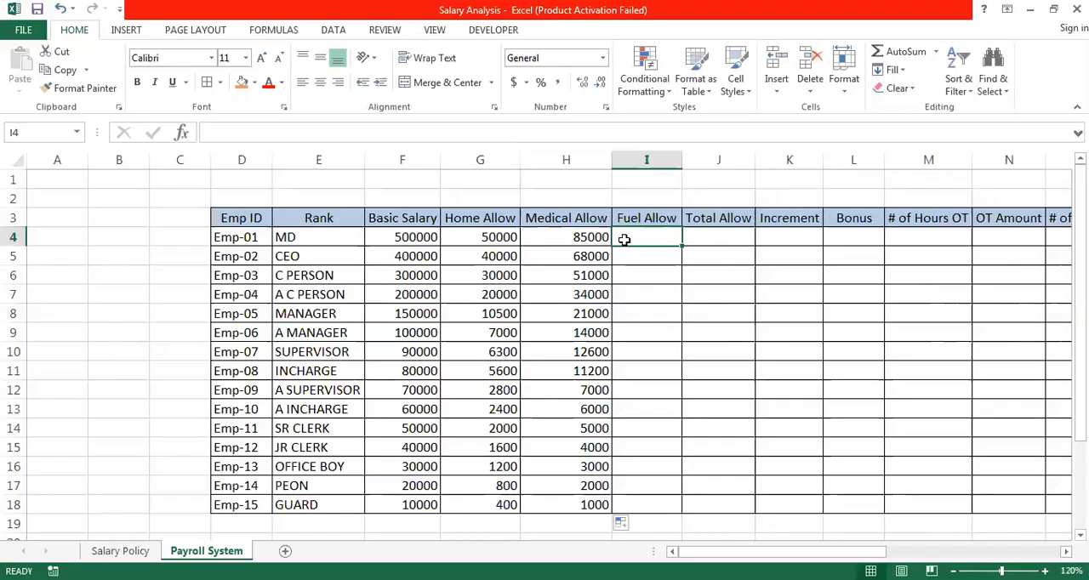
click(602, 239)
drag(613, 245, 669, 237)
click(672, 237)
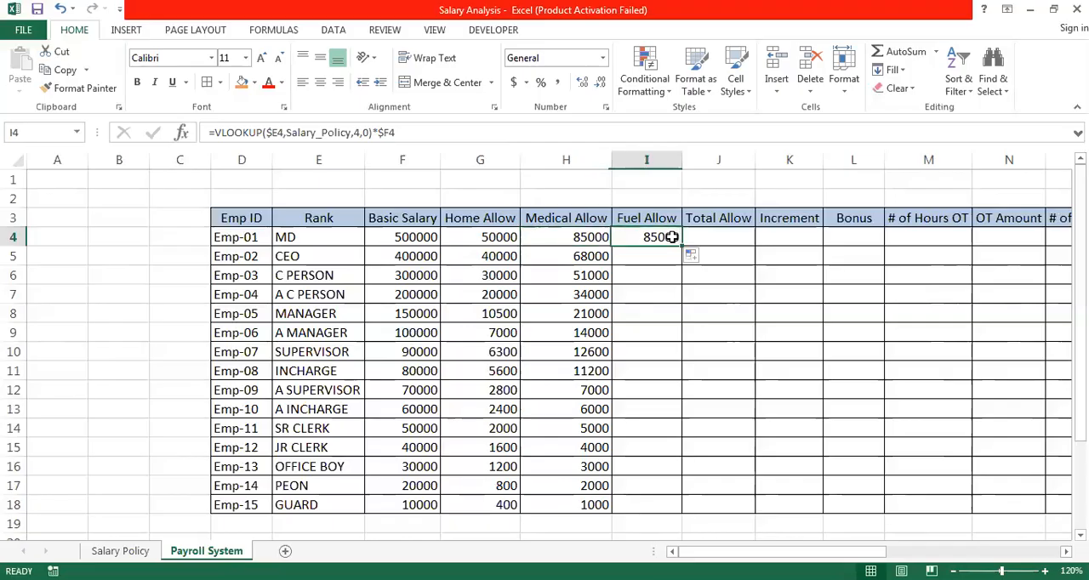
- Set the column index in the I4 Fuel Allow formula to 5 and fill it down to row 18
double_click(672, 237)
click(792, 237)
key(BackSpace)
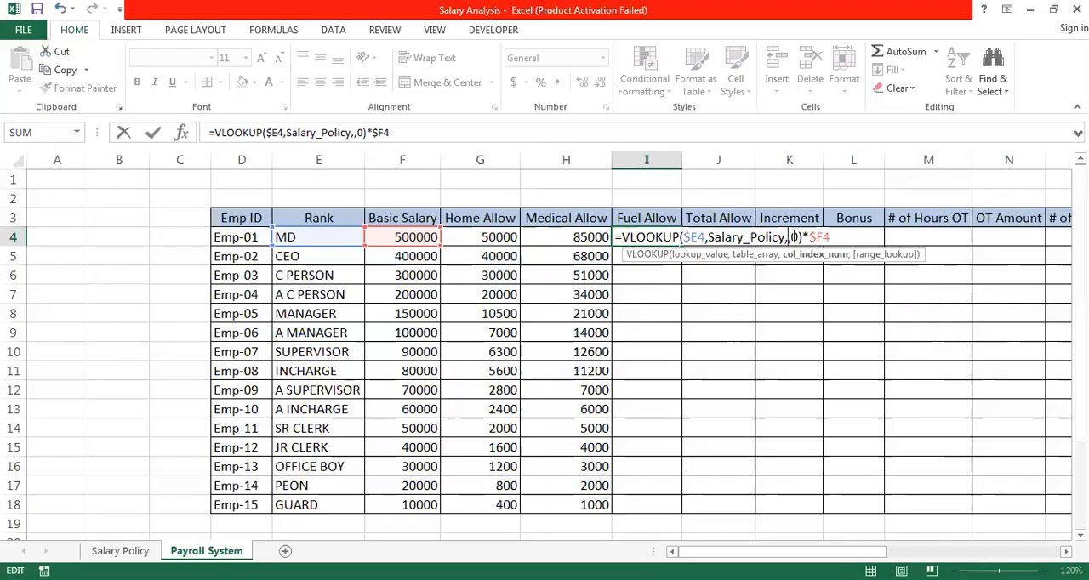
text(5)
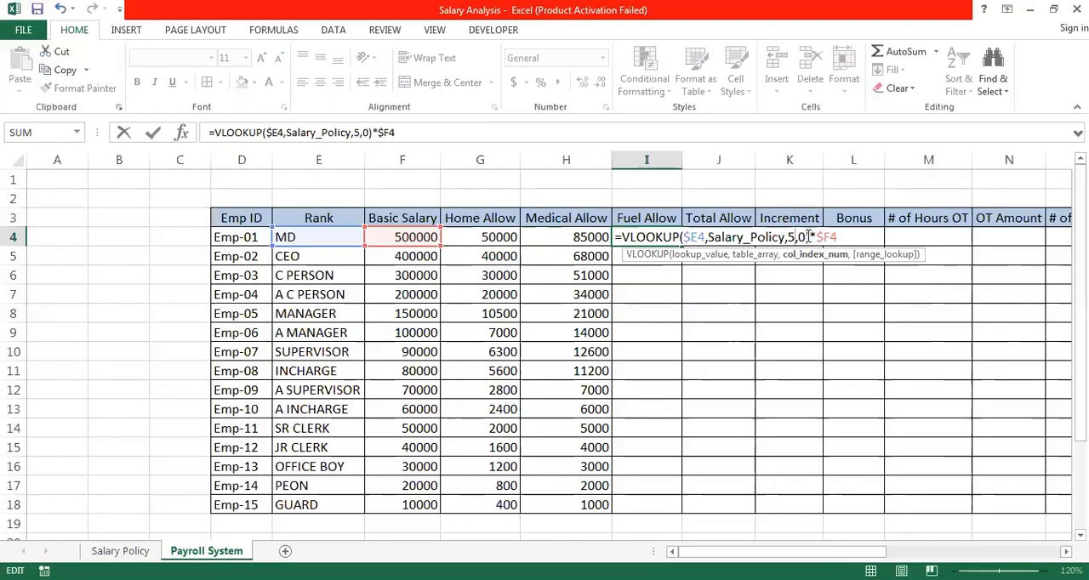
drag(809, 236, 622, 237)
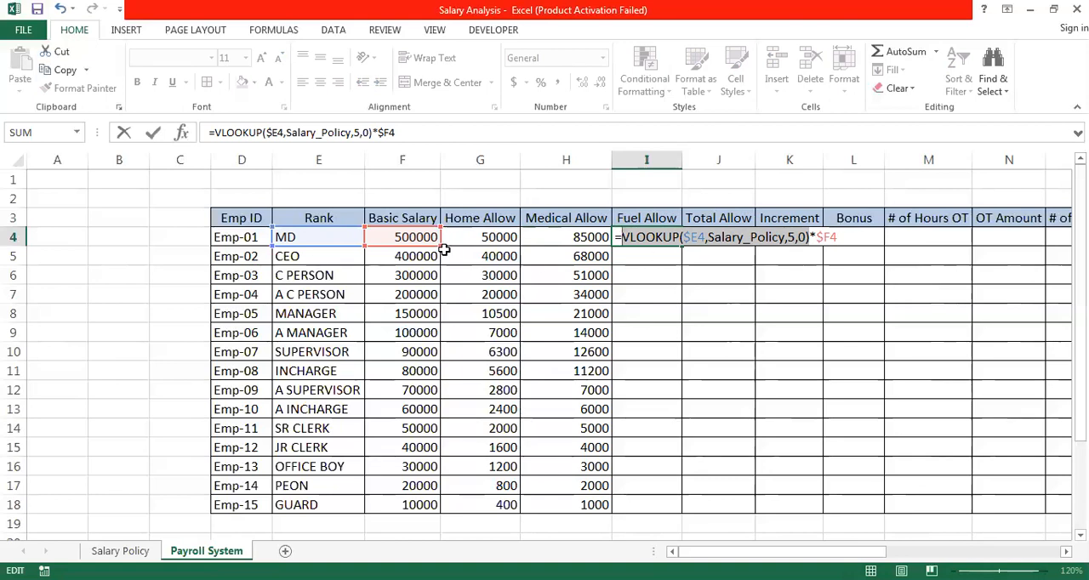
click(849, 237)
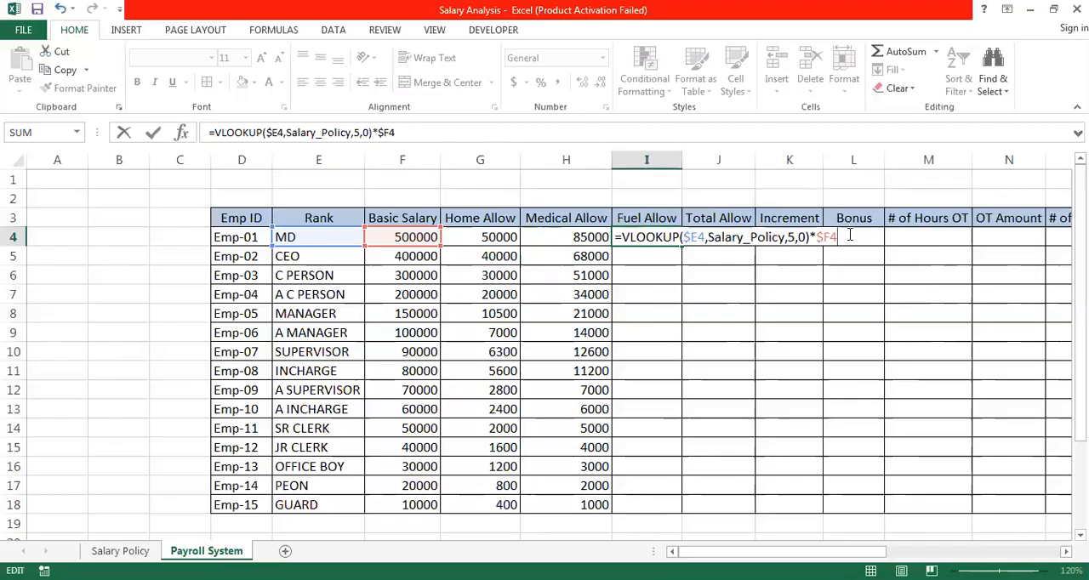
key(Return)
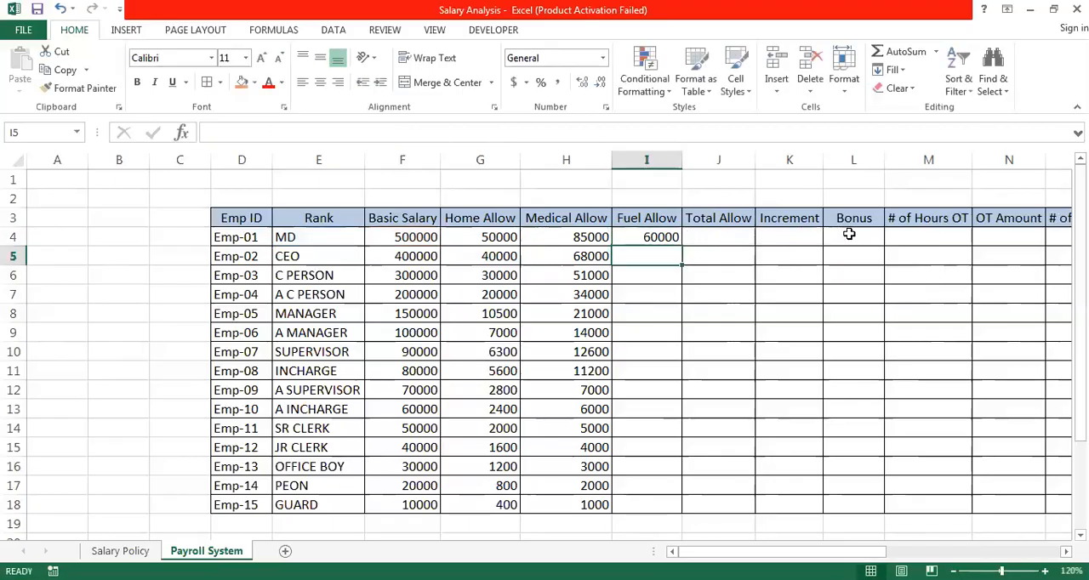
click(671, 238)
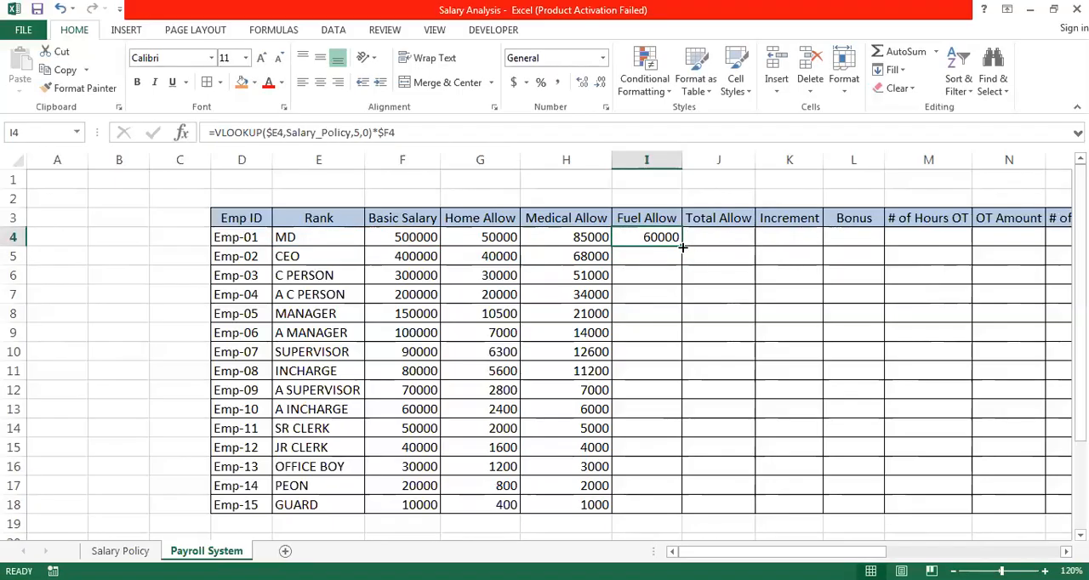
double_click(682, 247)
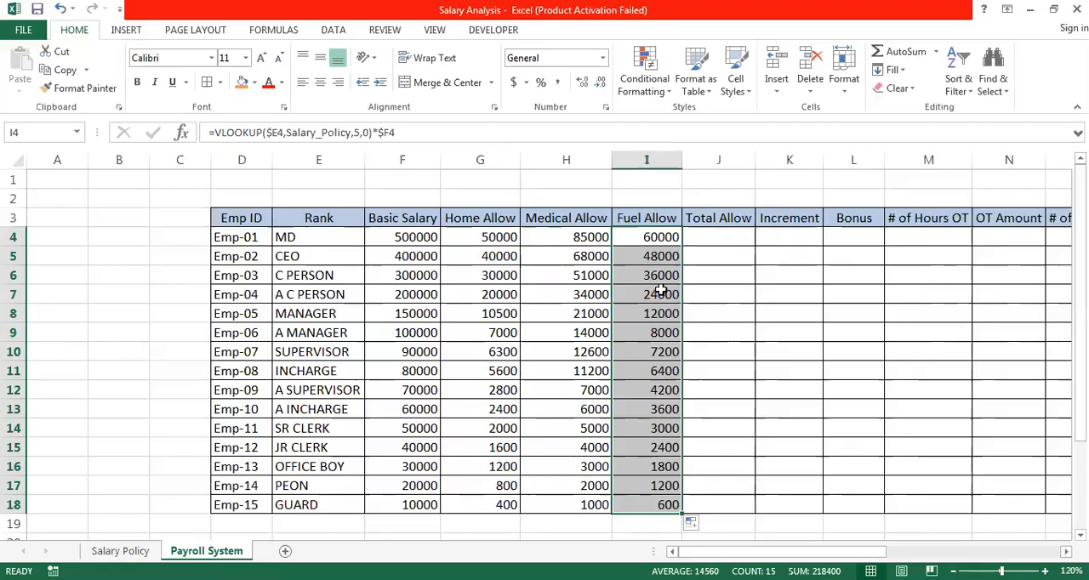
- Review the lookup and basic salary parts of the Fuel Allow formula in I4
double_click(665, 238)
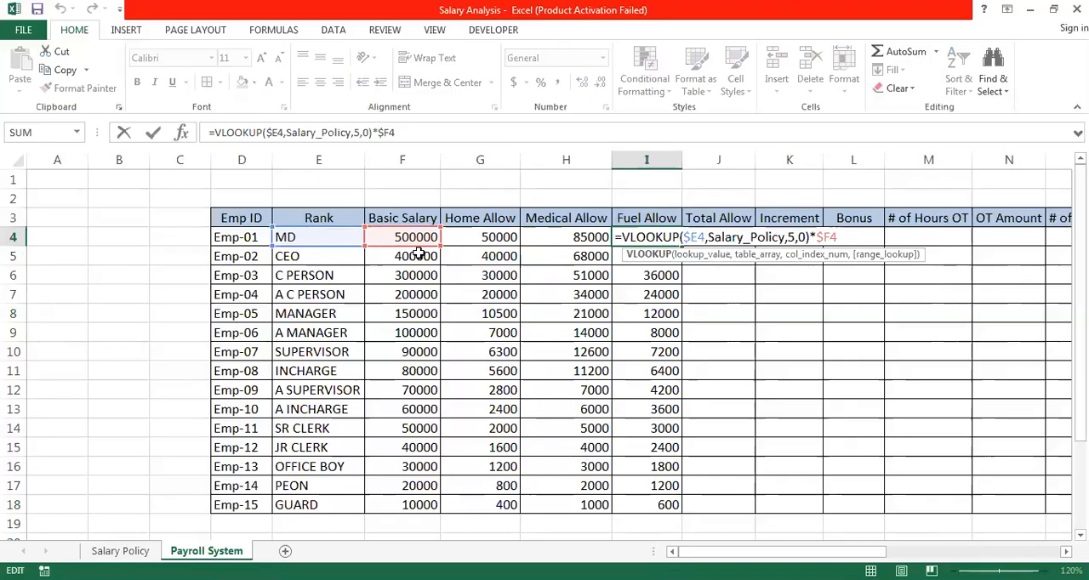
click(849, 239)
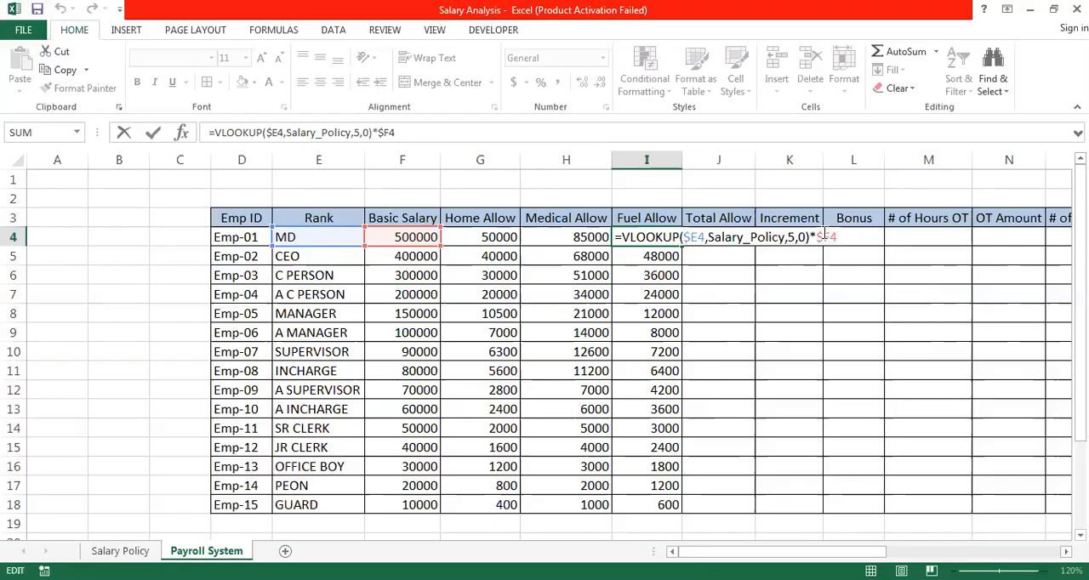
key(ctrl+Return)
- Total the three allowances in the Total Allow cell J4 with =SUM(G4:I4) and fill the formula down to row 18
click(709, 239)
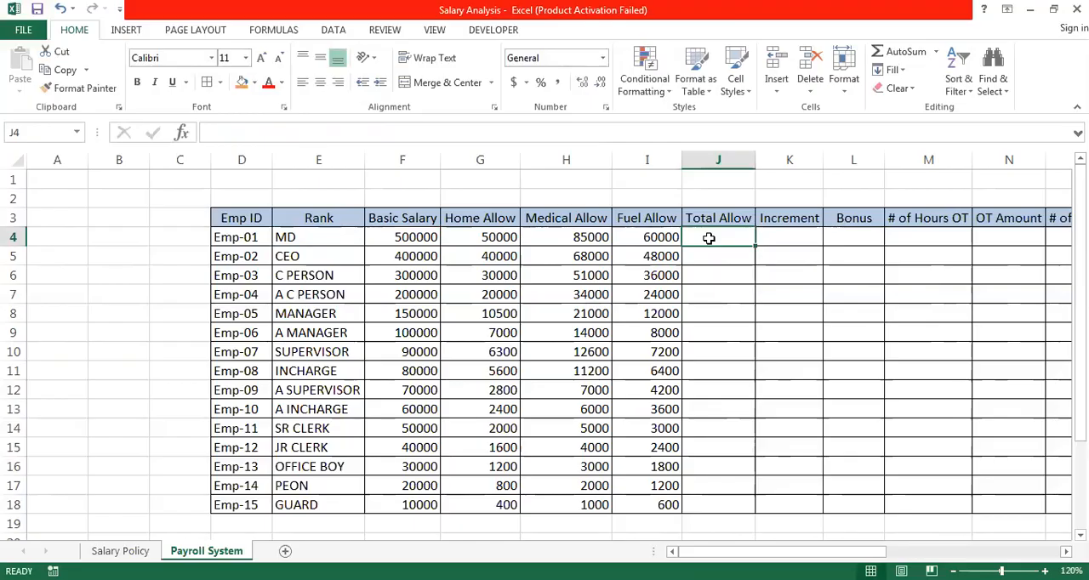
text(=s)
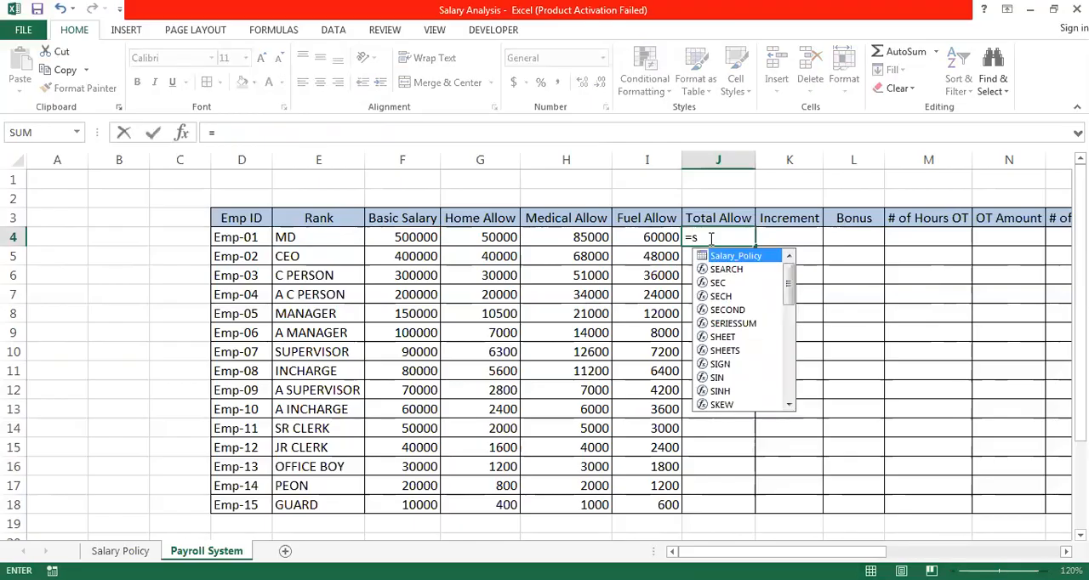
text(um()
key(Left)
key(Left)
key(Left)
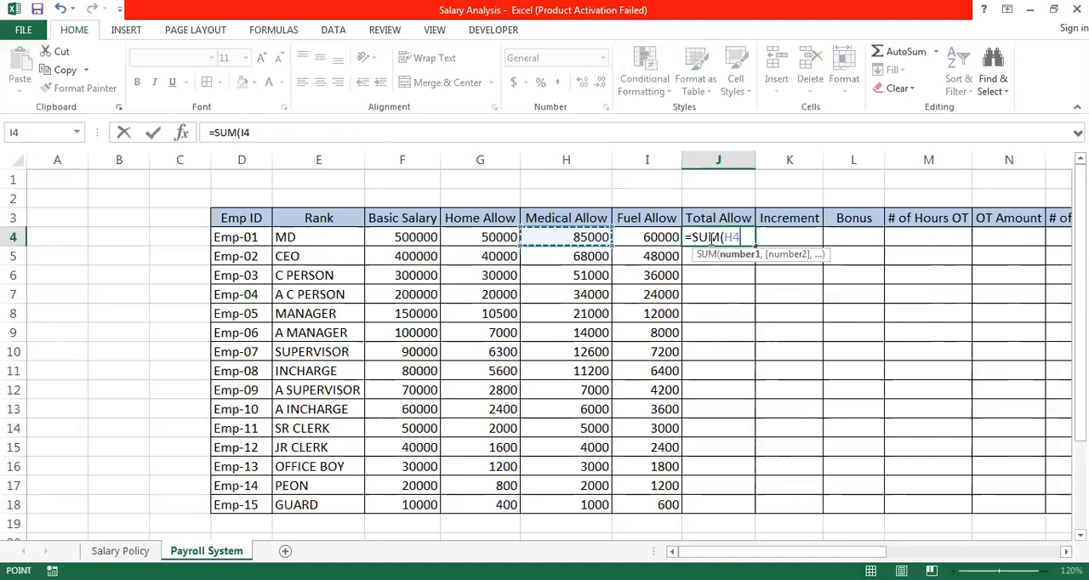
key(shift+Right)
key(shift+Right)
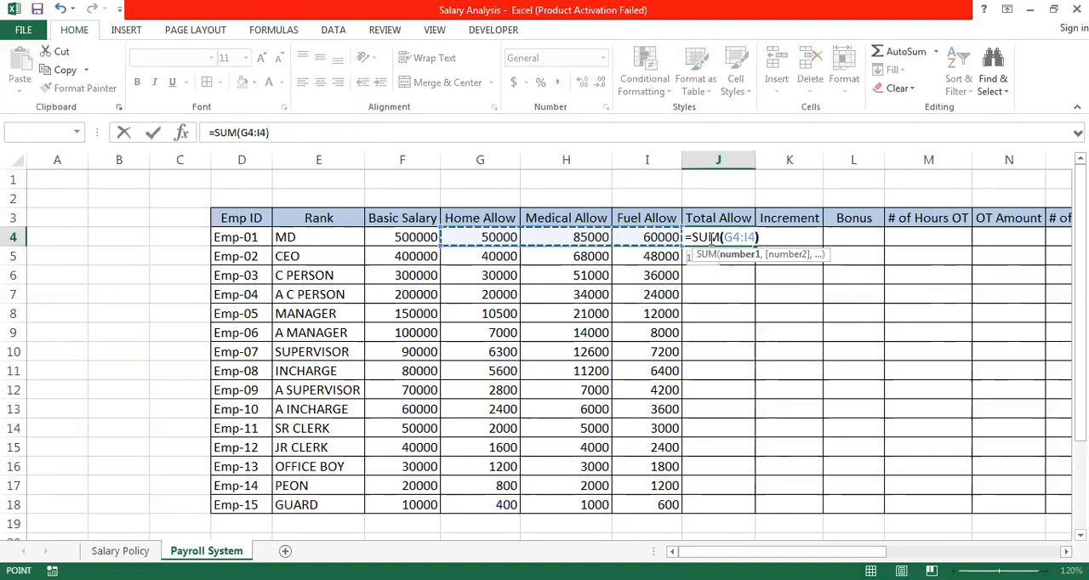
text())
key(Return)
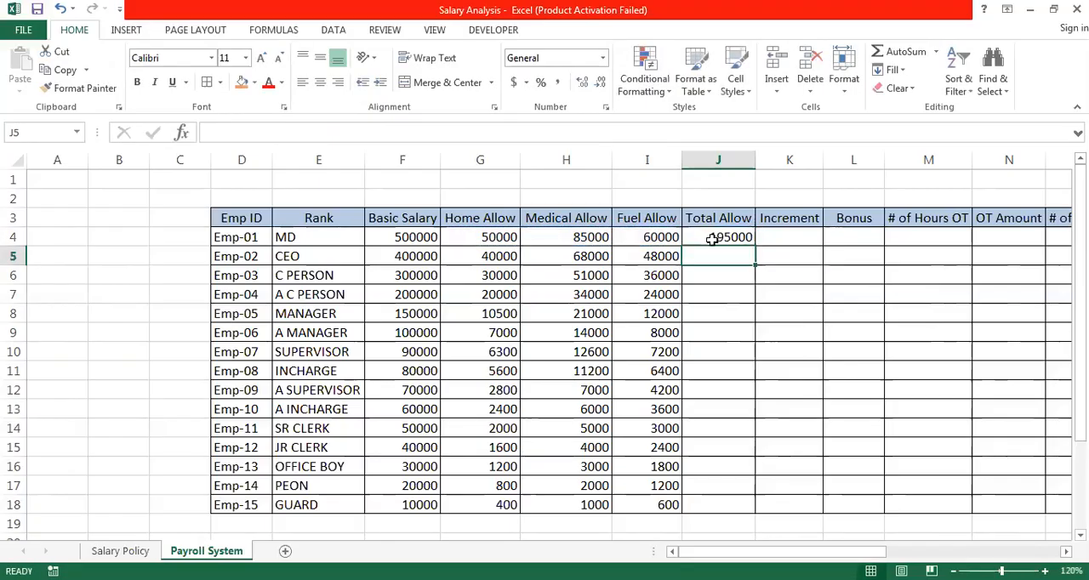
click(722, 239)
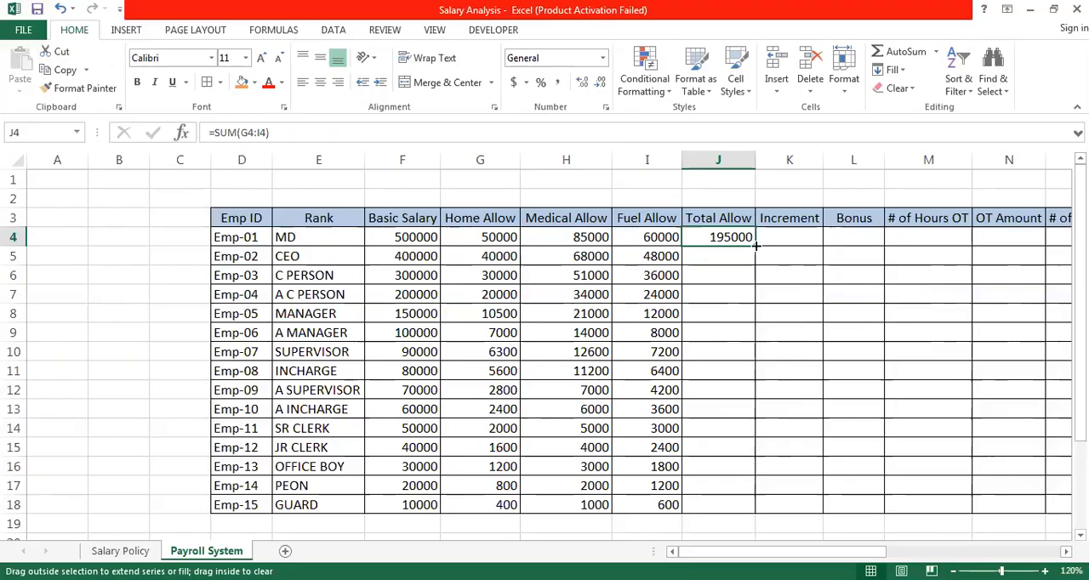
double_click(755, 246)
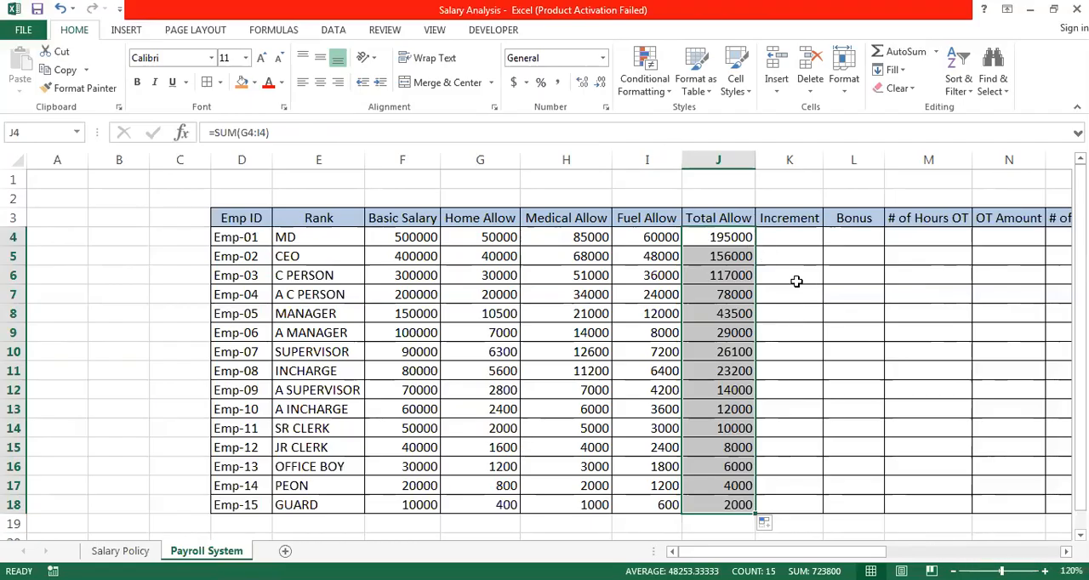
- Copy the Fuel Allow formula text from I4 unchanged into the Increment cell K4
click(774, 238)
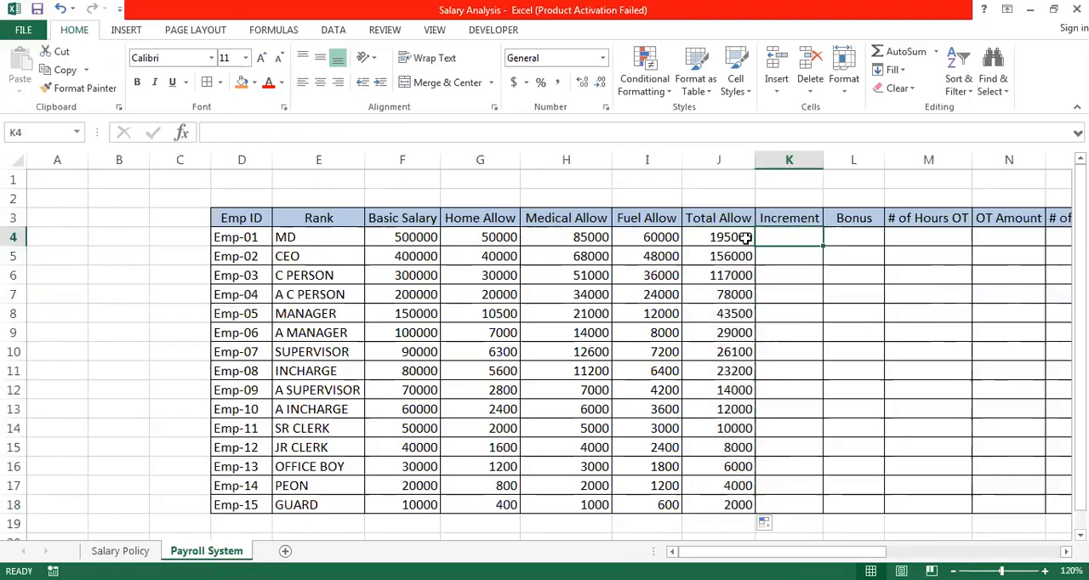
click(663, 239)
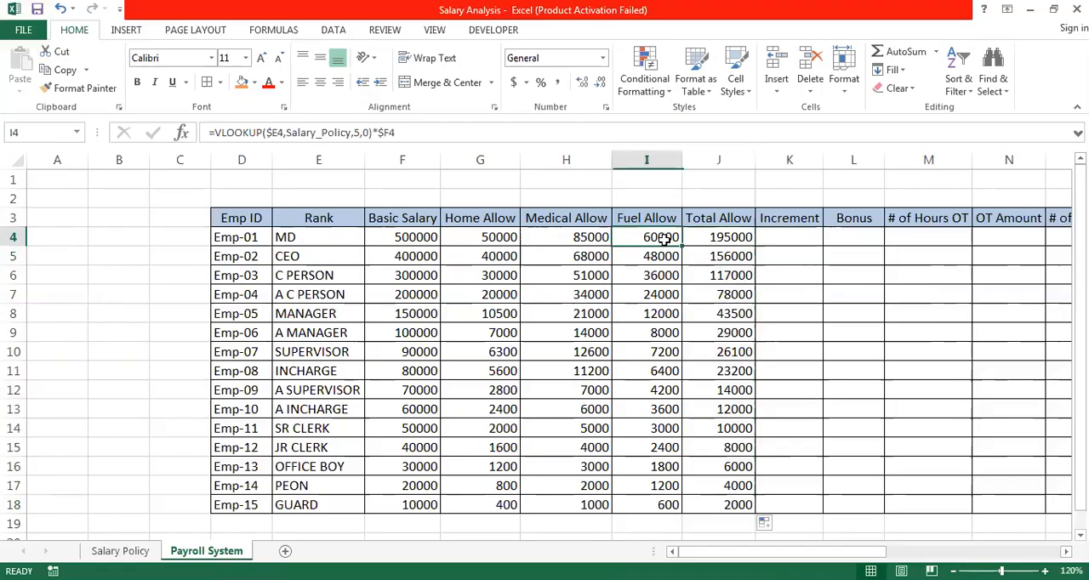
click(776, 236)
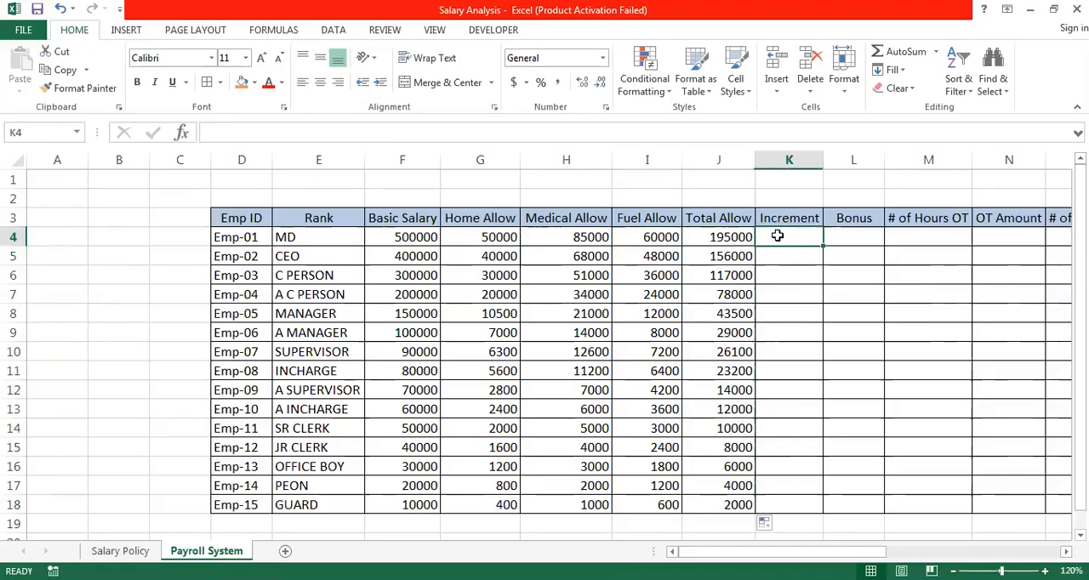
click(660, 238)
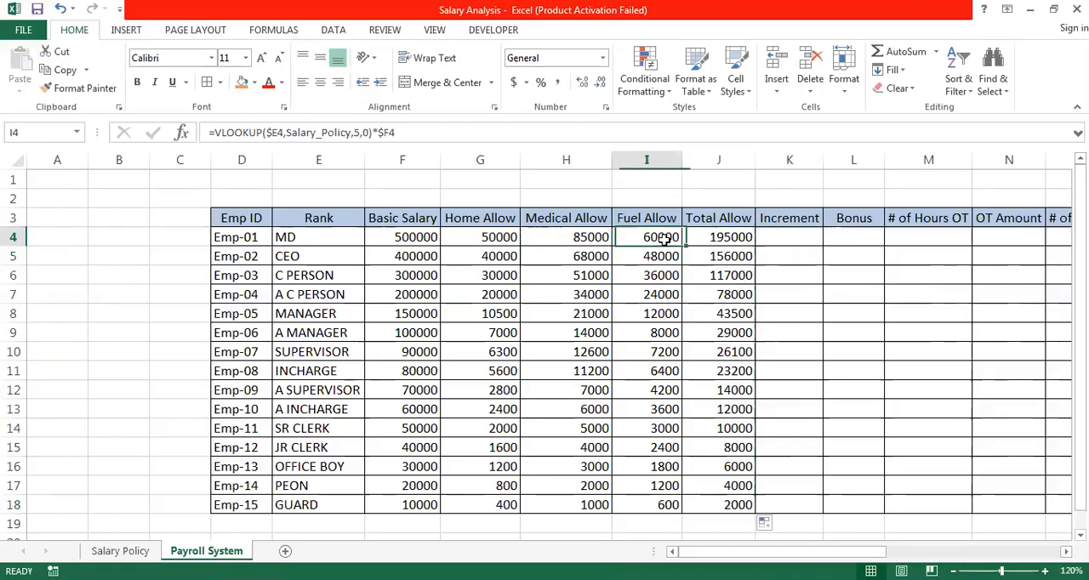
click(408, 132)
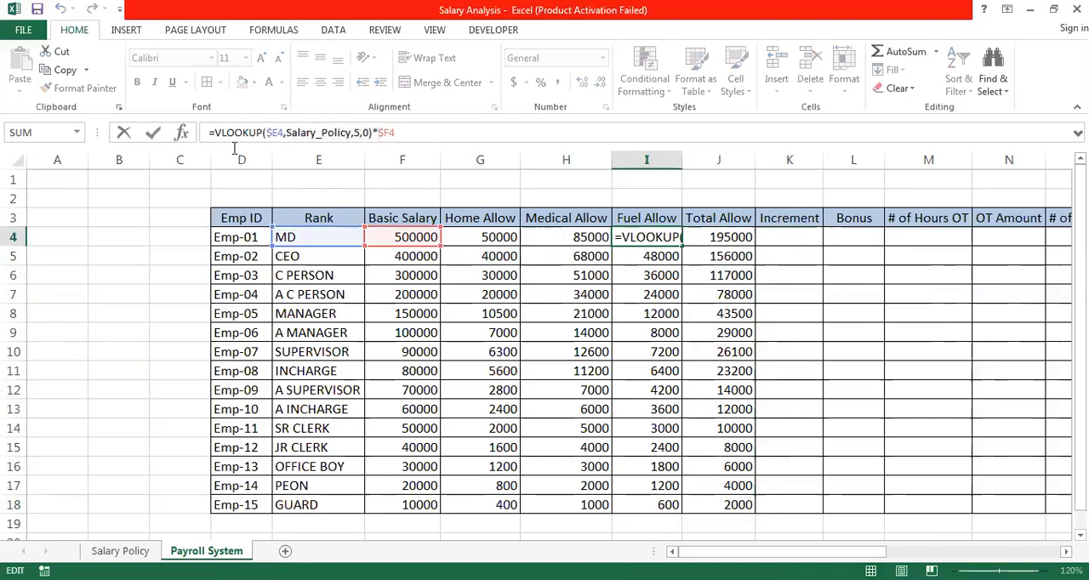
drag(230, 147, 217, 124)
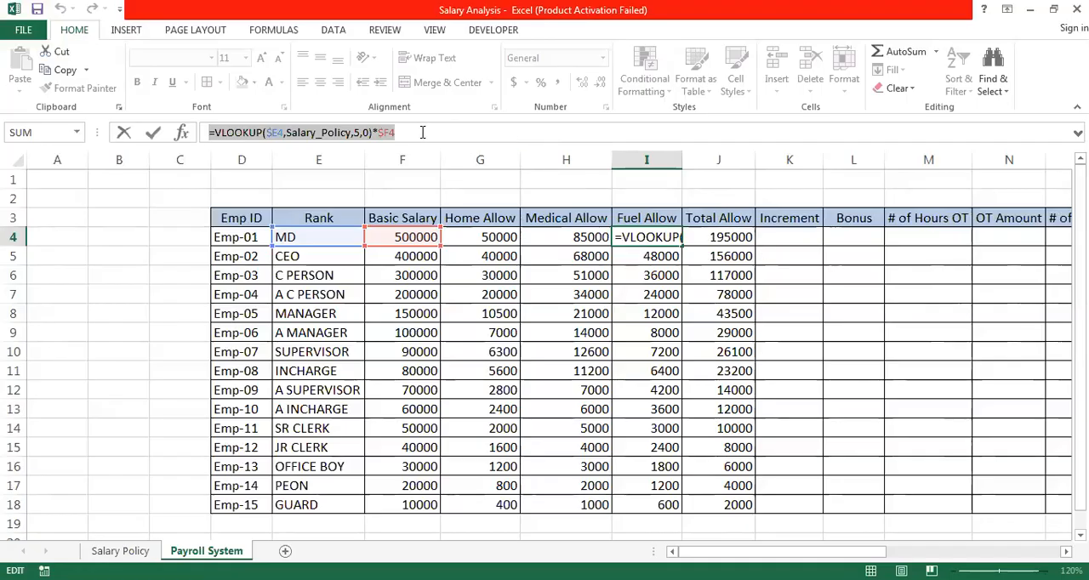
click(422, 132)
drag(415, 132, 209, 115)
key(ctrl+c)
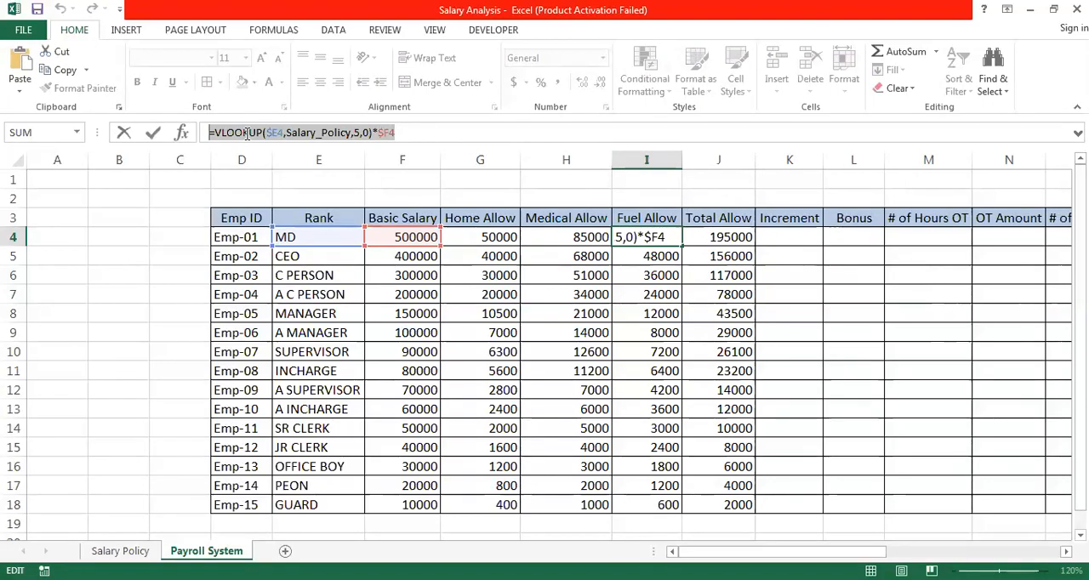
key(ctrl+Return)
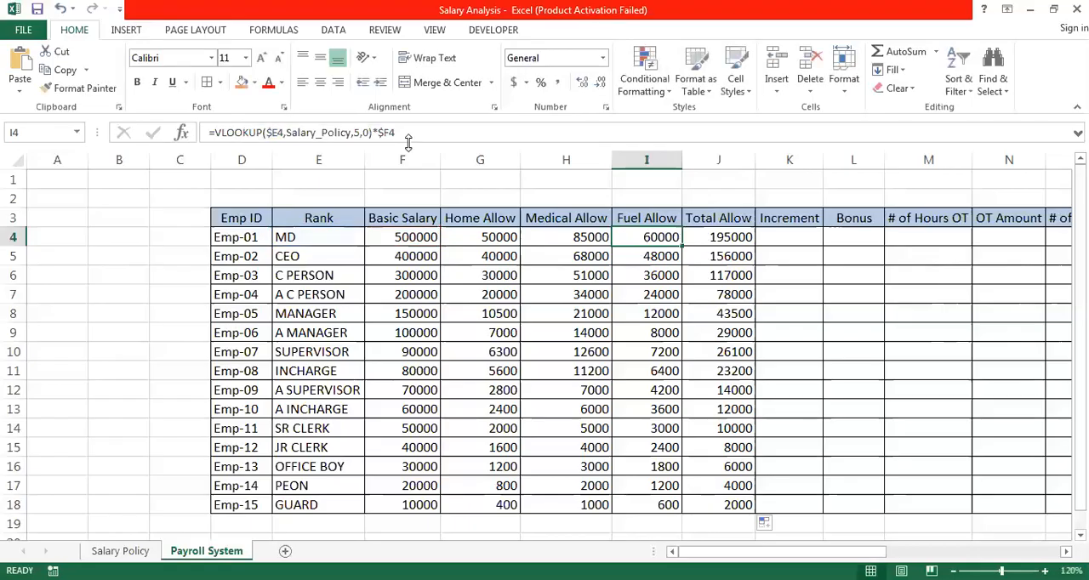
click(776, 239)
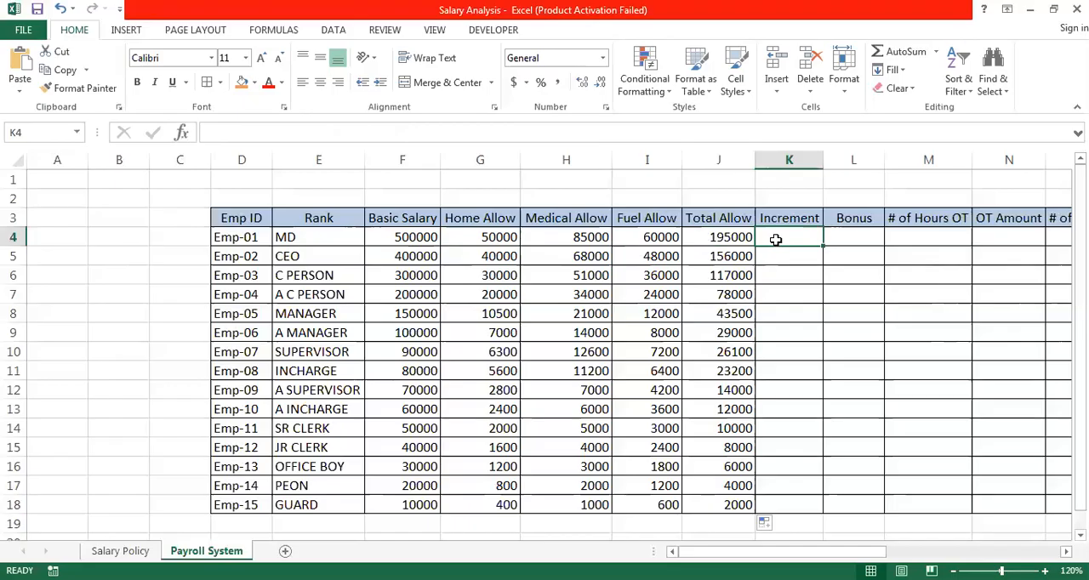
key(ctrl+v)
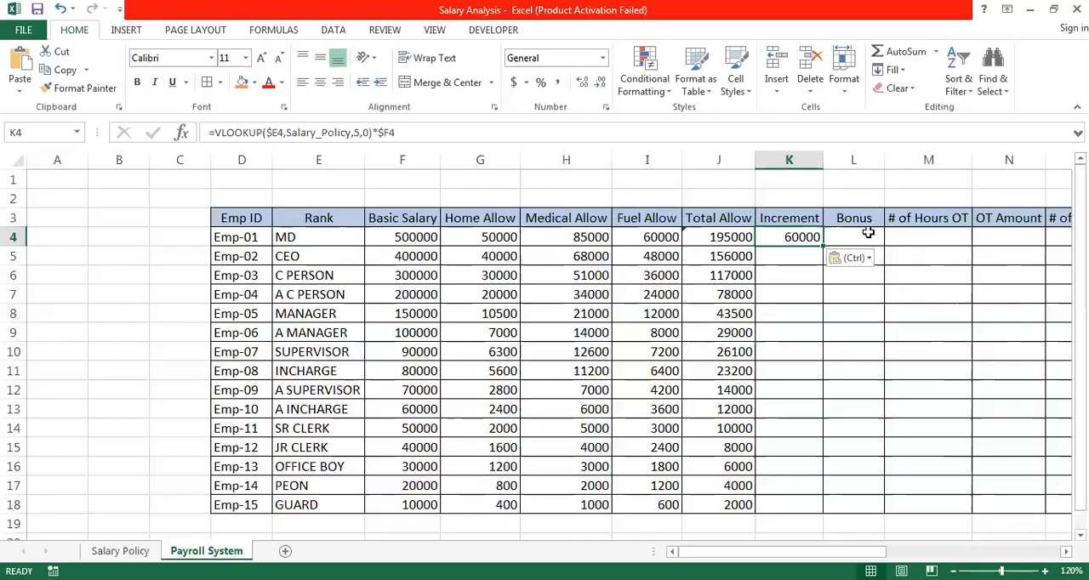
- Set the column index in the K4 Increment formula to 6 and fill it down to row 18
double_click(783, 239)
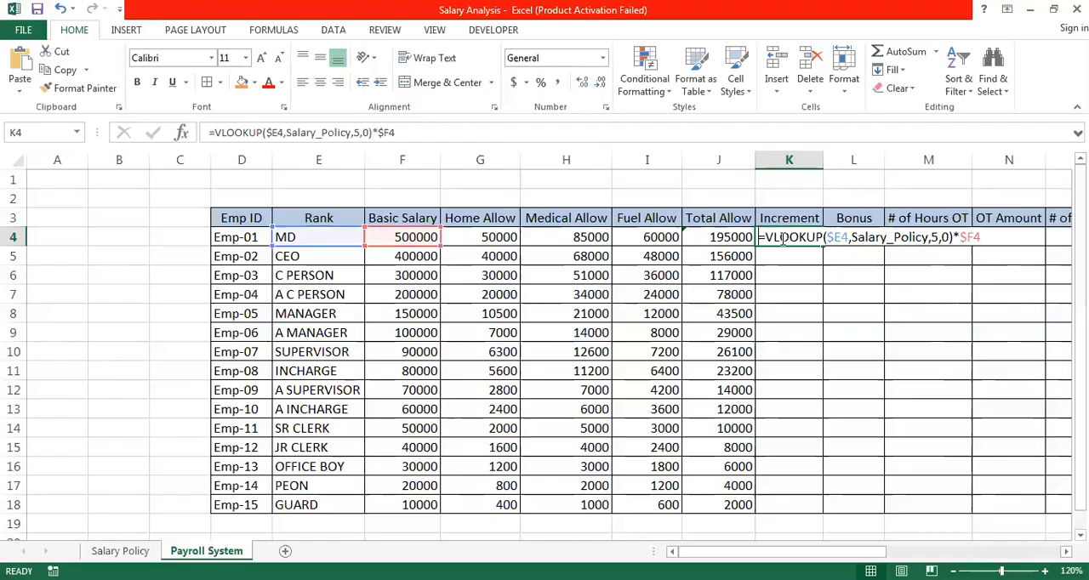
click(936, 237)
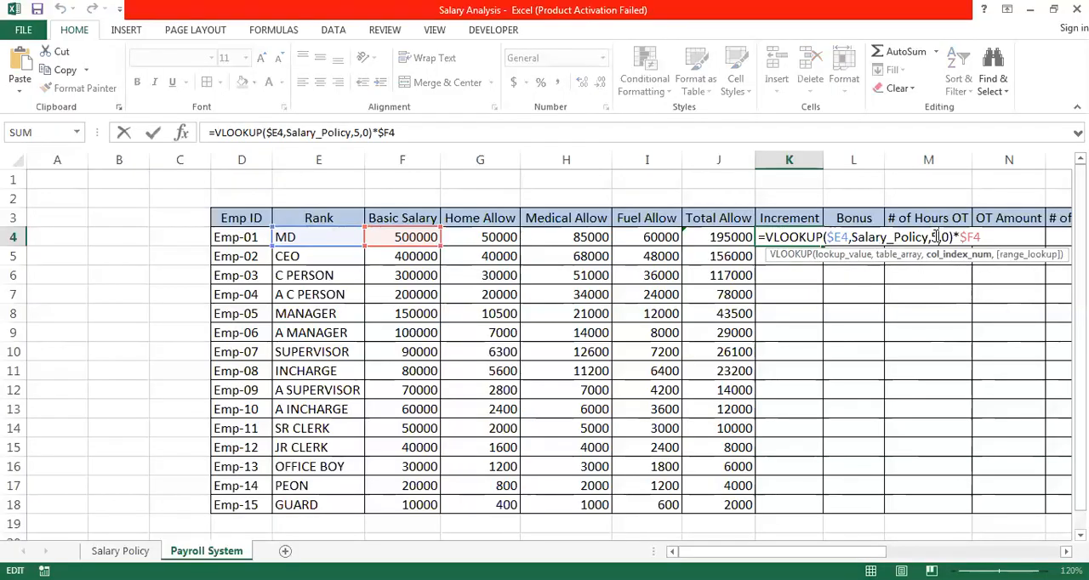
key(BackSpace)
text(6)
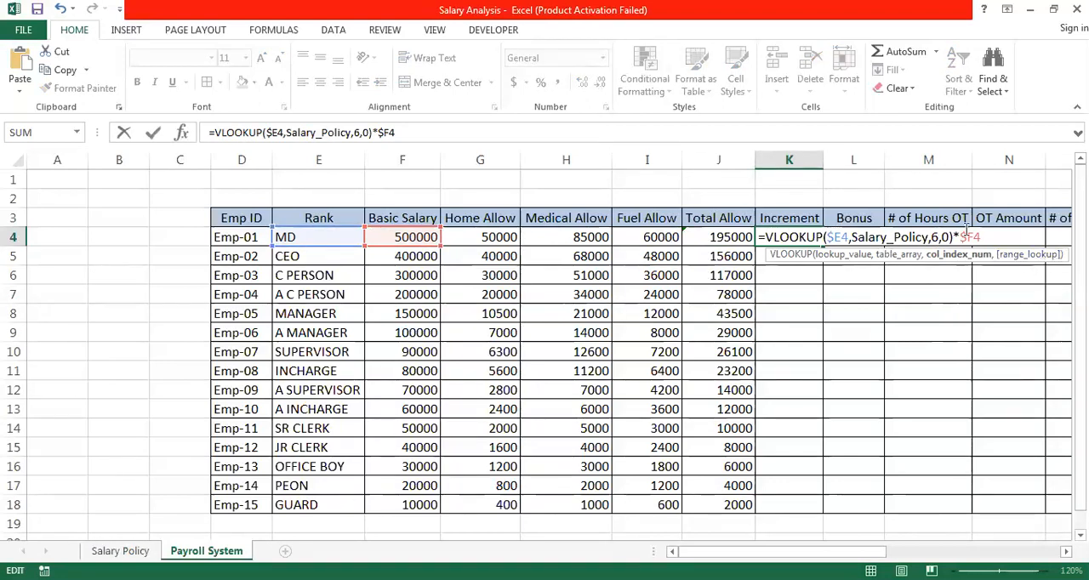
click(990, 236)
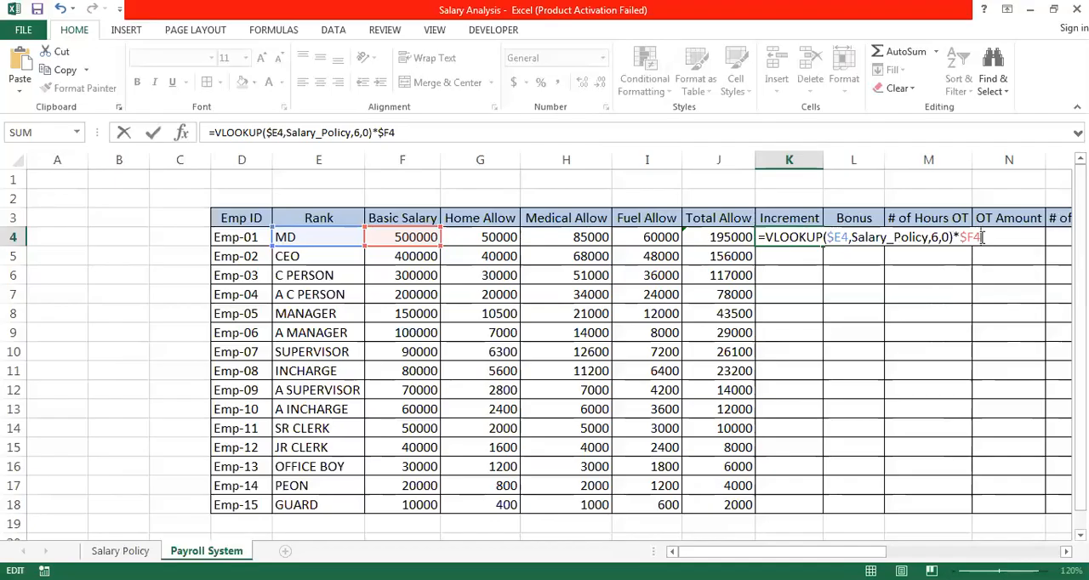
key(Return)
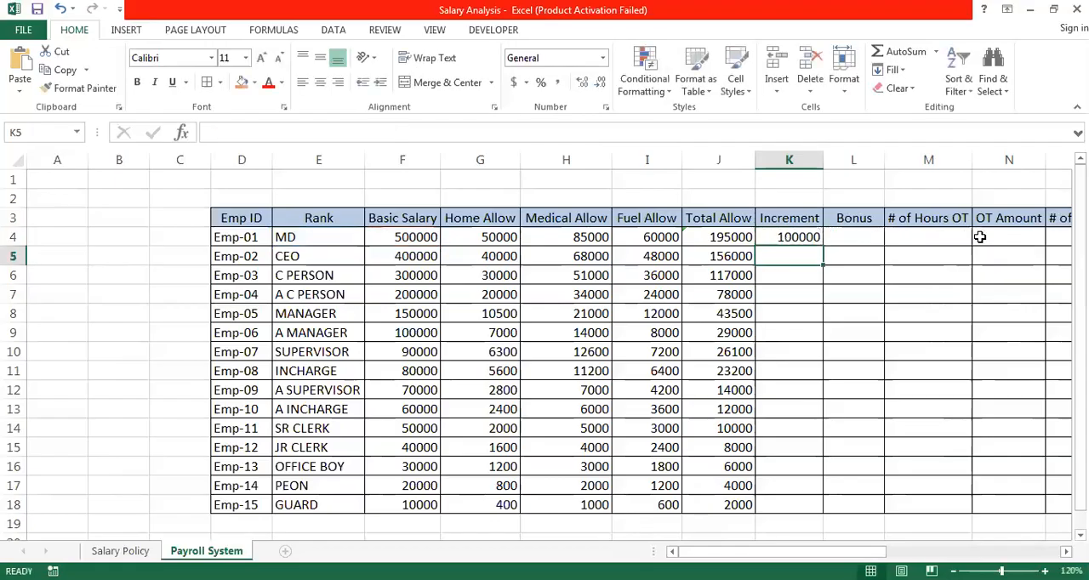
click(804, 238)
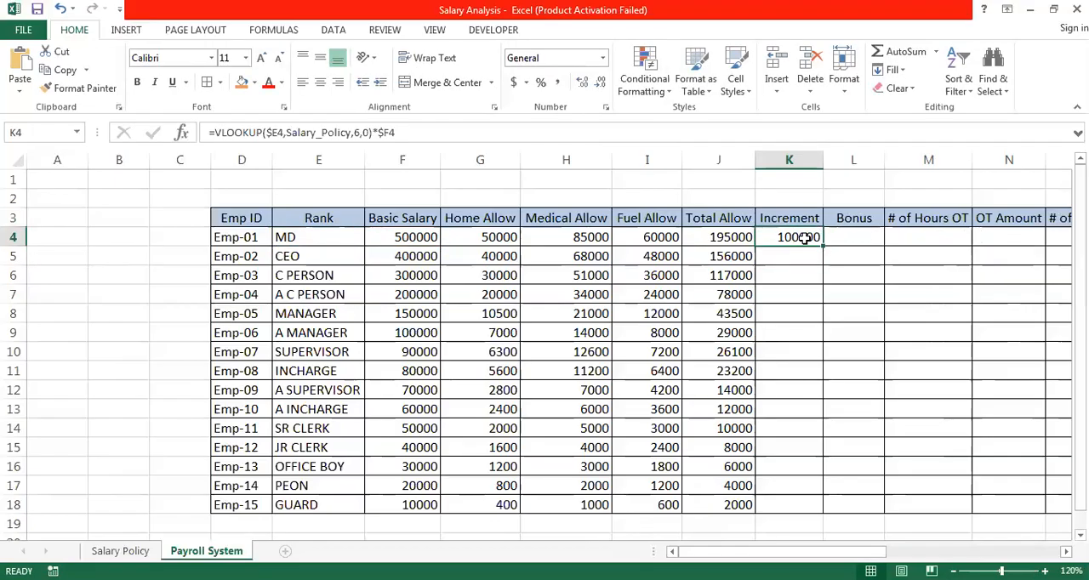
double_click(822, 245)
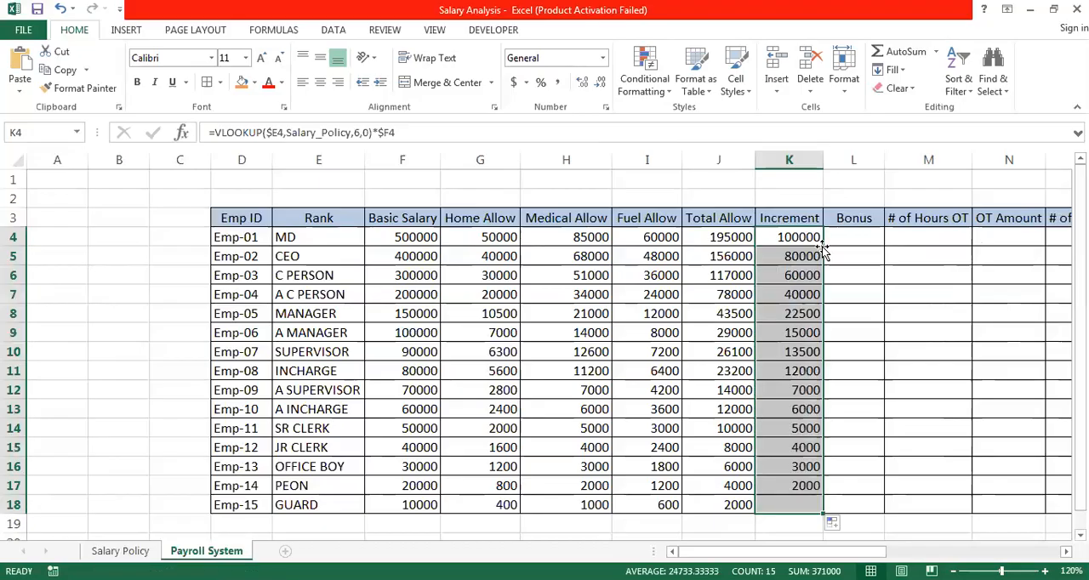
- Copy the Increment formula from K4 across into the Bonus cell L4
click(874, 237)
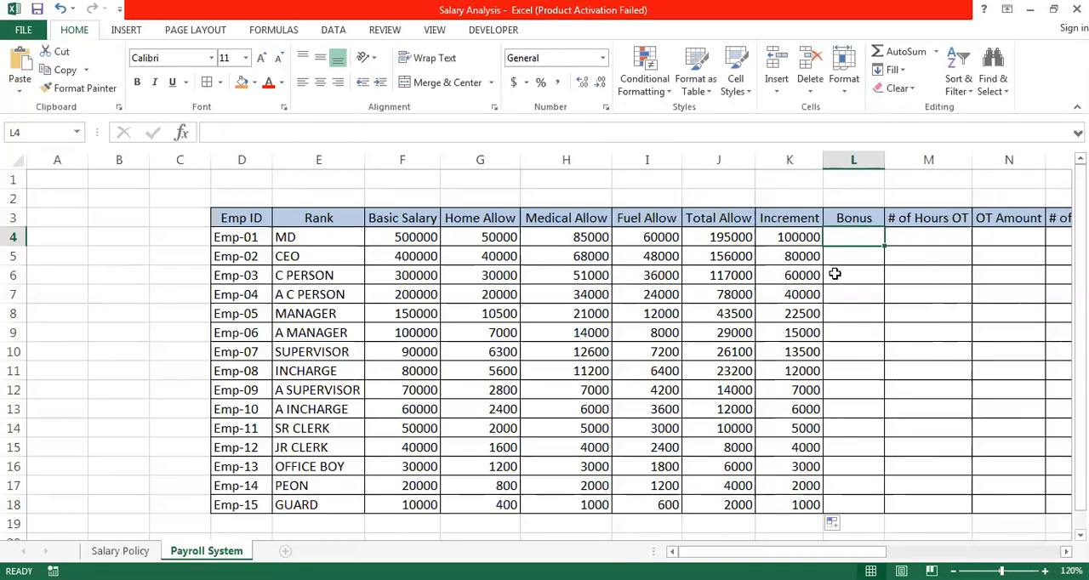
click(804, 239)
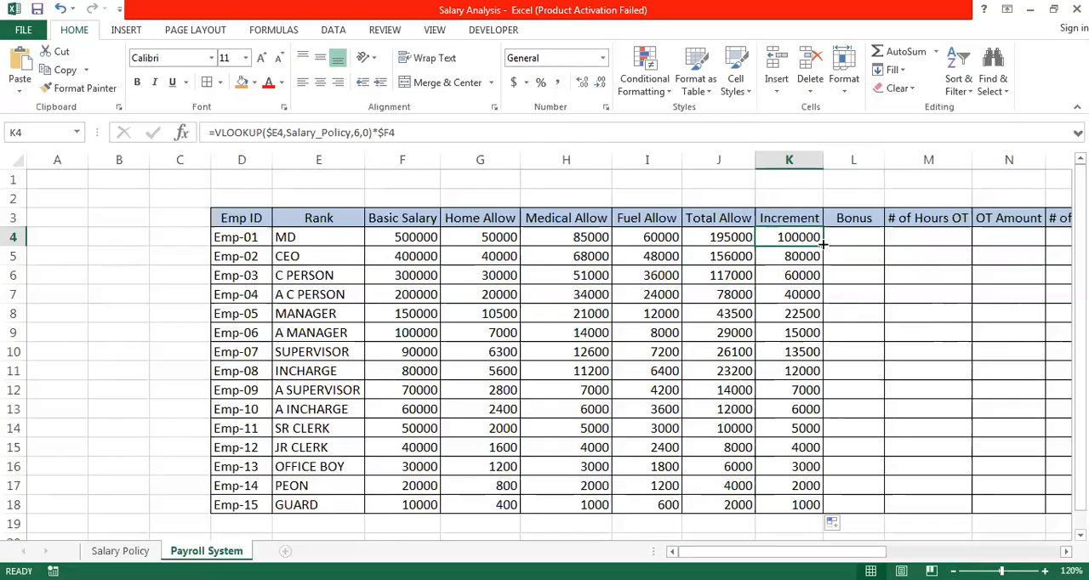
drag(822, 244, 866, 238)
- Set the column index in the L4 Bonus formula to 7 and fill it down to row 18
double_click(867, 238)
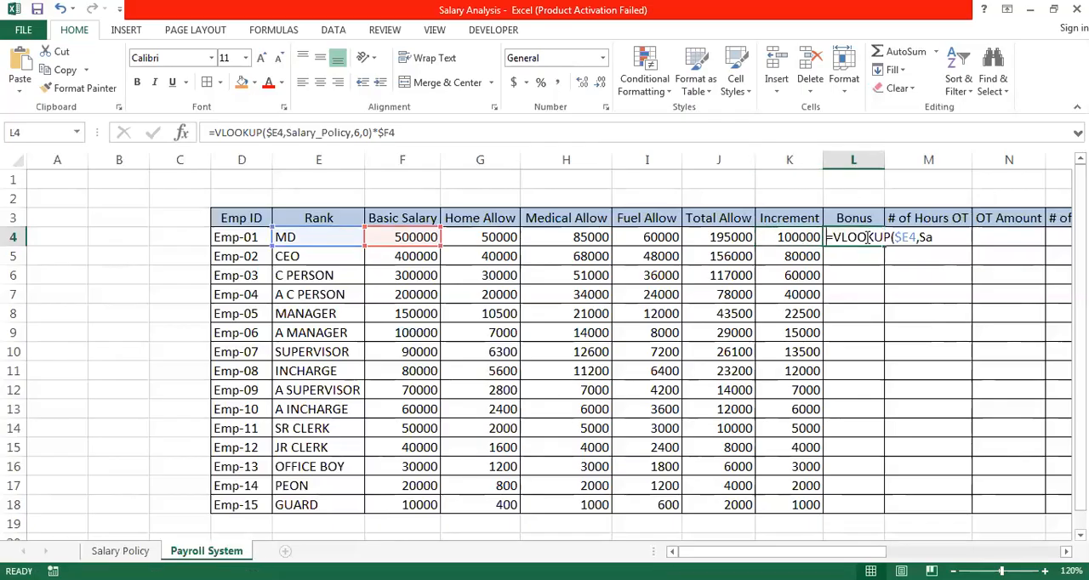
click(1004, 237)
key(BackSpace)
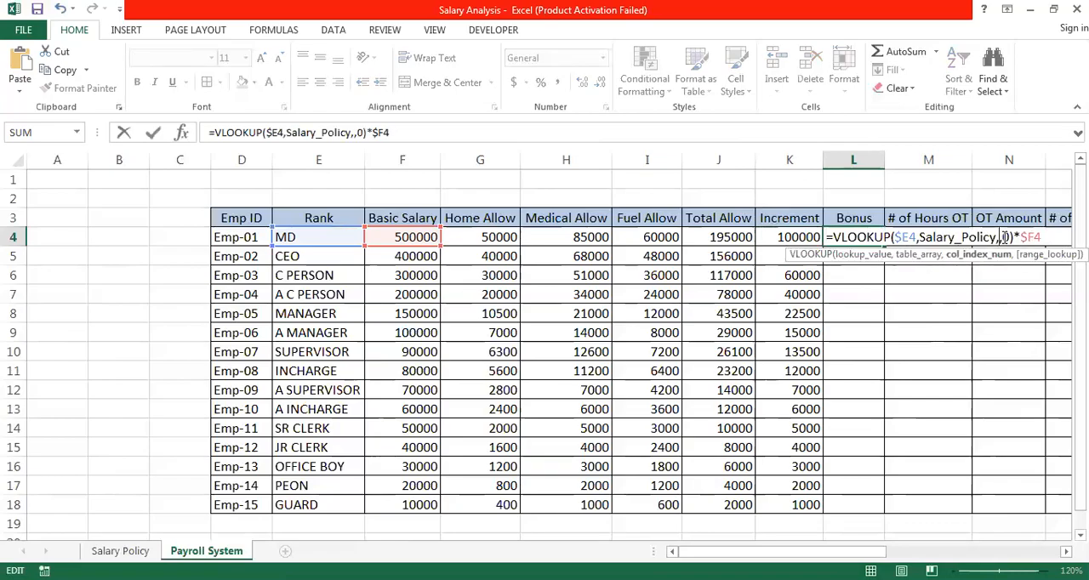
text(7)
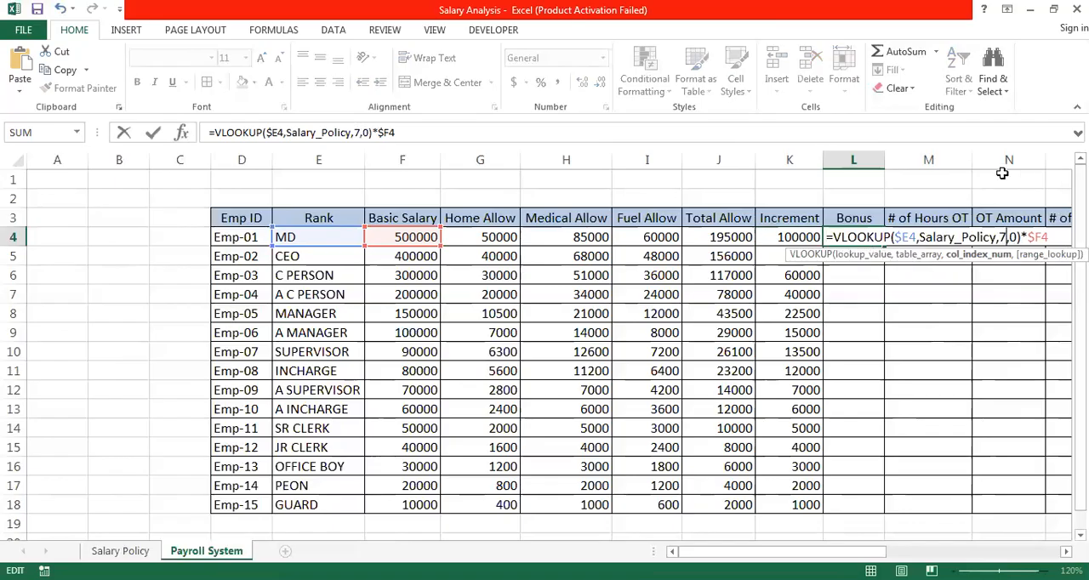
key(Return)
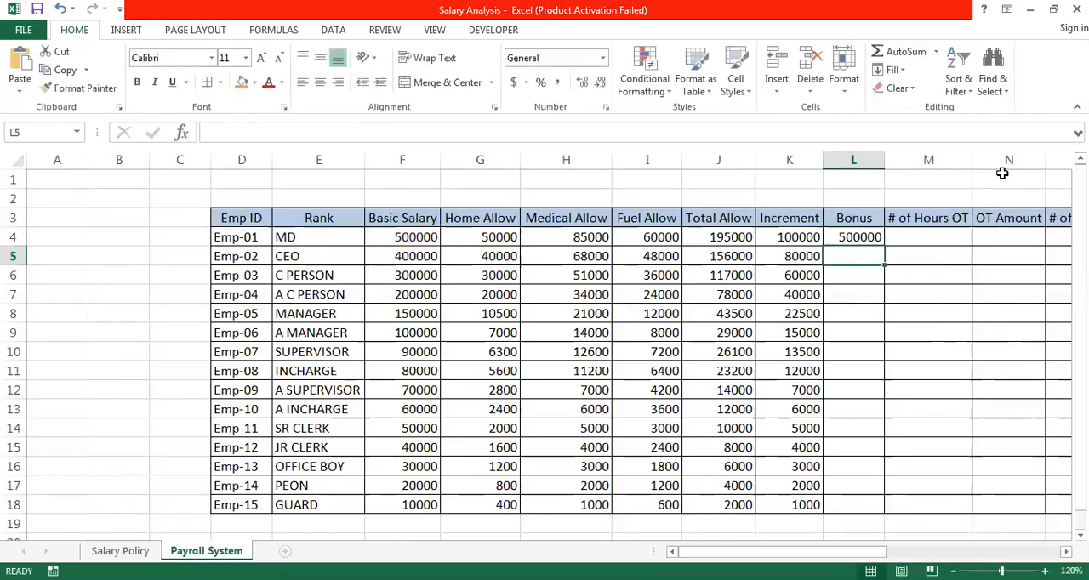
click(852, 238)
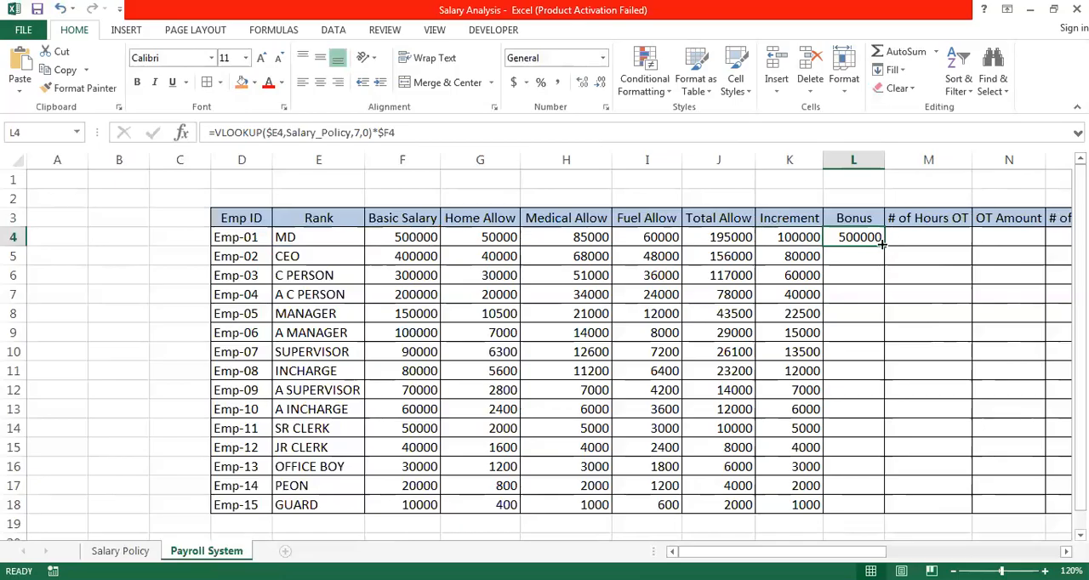
double_click(886, 245)
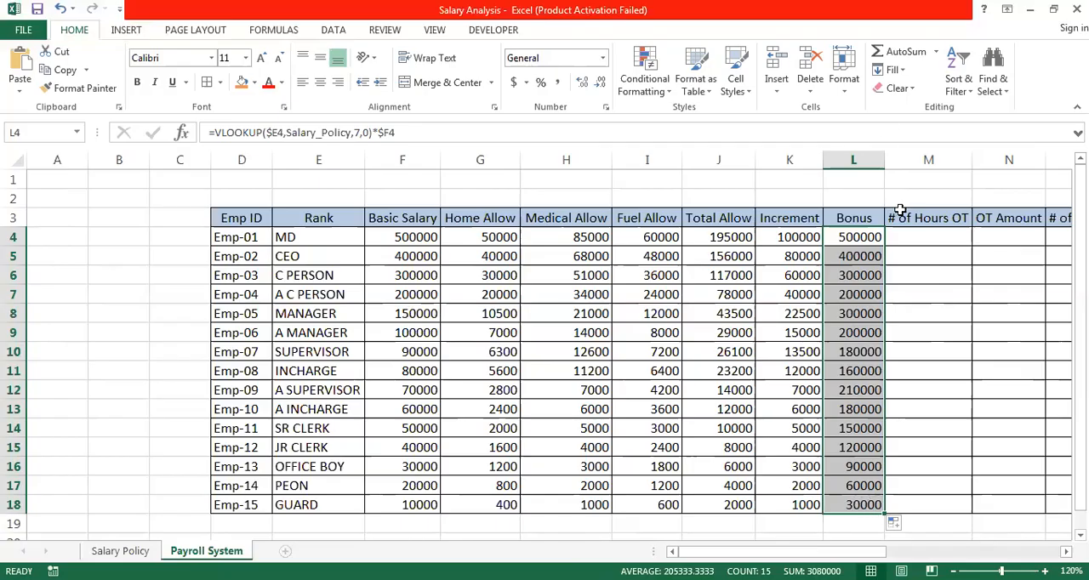
- Look over the overtime, leave and half-day columns that follow the Bonus column in row 4
click(915, 238)
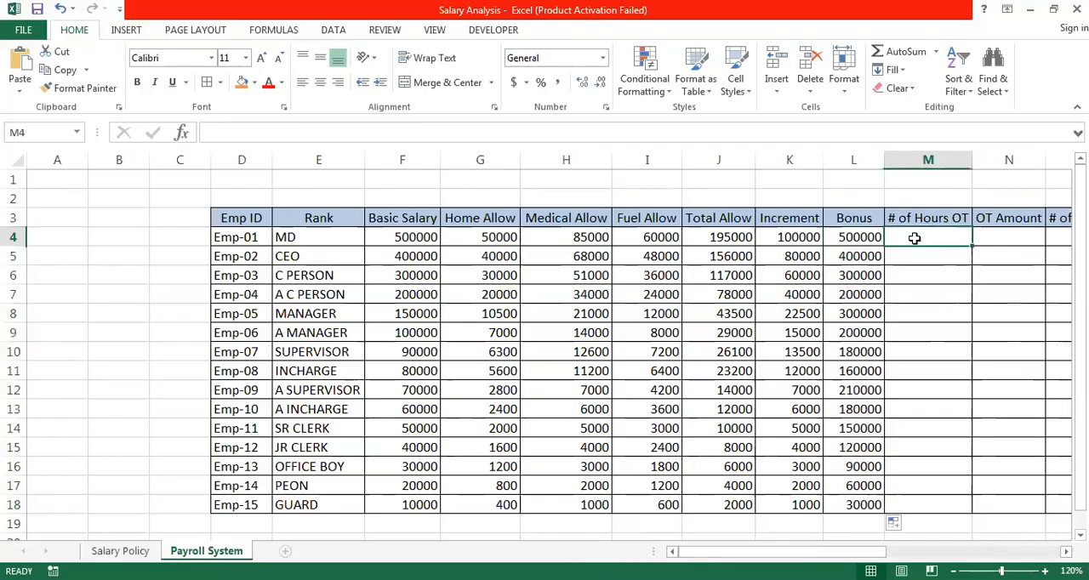
key(Right)
key(Right)
key(Right)
key(Right)
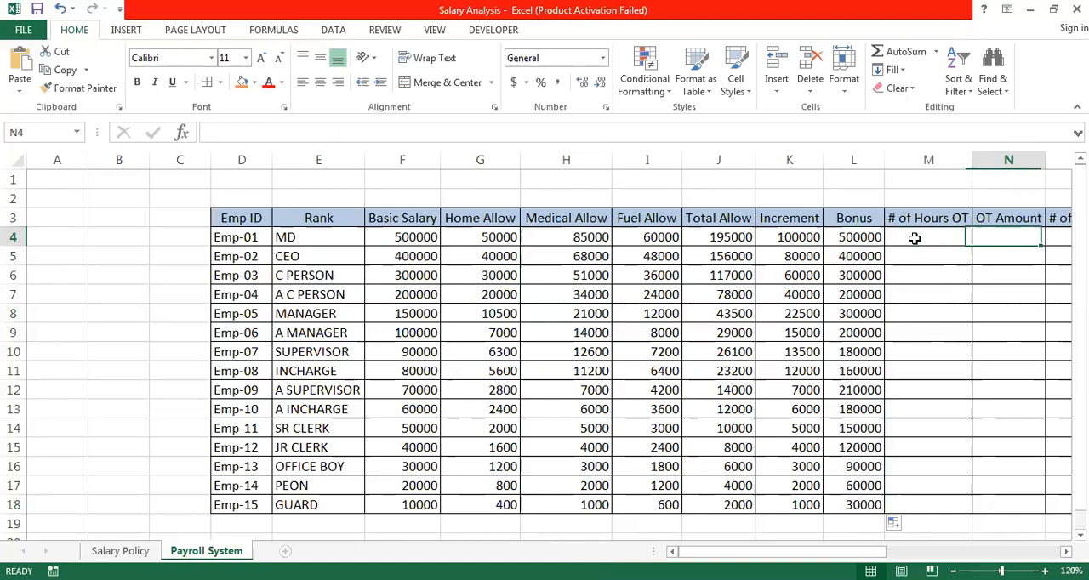
key(Left)
key(Left)
key(Left)
key(Left)
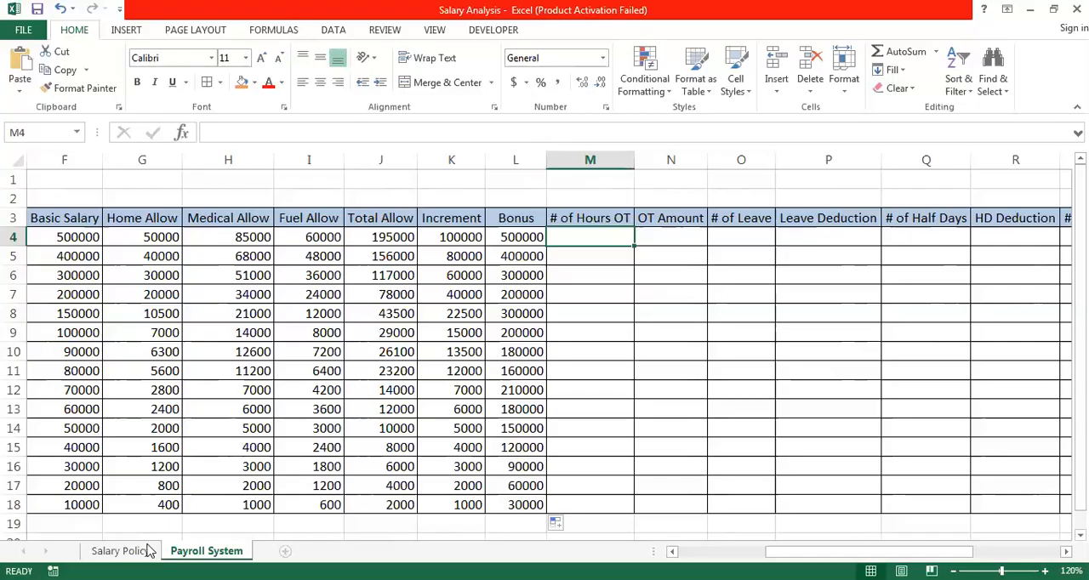
- Examine the leave, half-day, late-coming and overtime rate tables on the Salary Policy sheet, especially the overtime hours and late-coming counts
click(120, 550)
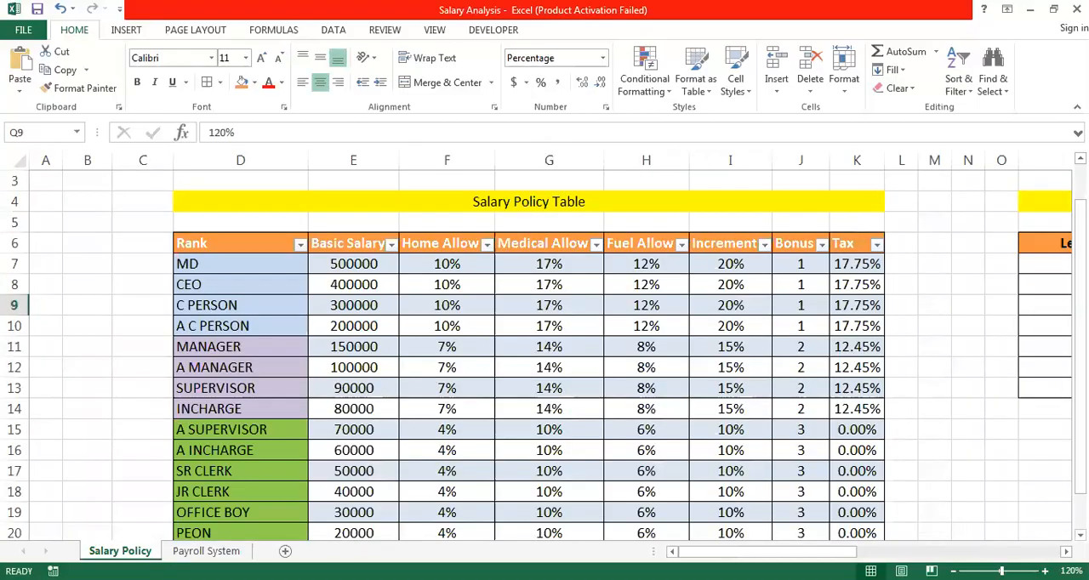
scroll(555, 356, right, 5)
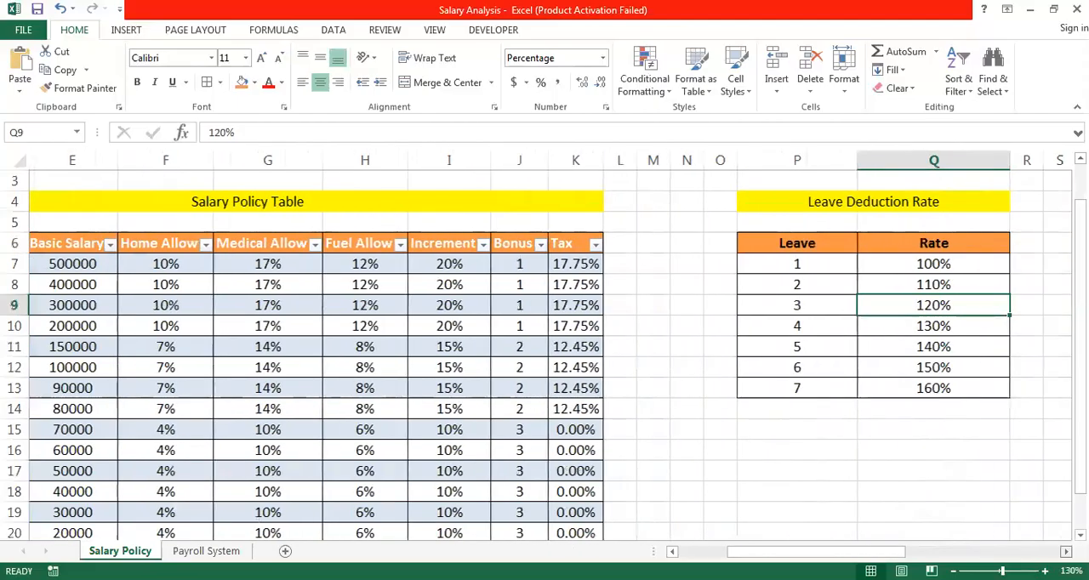
scroll(549, 354, right, 4)
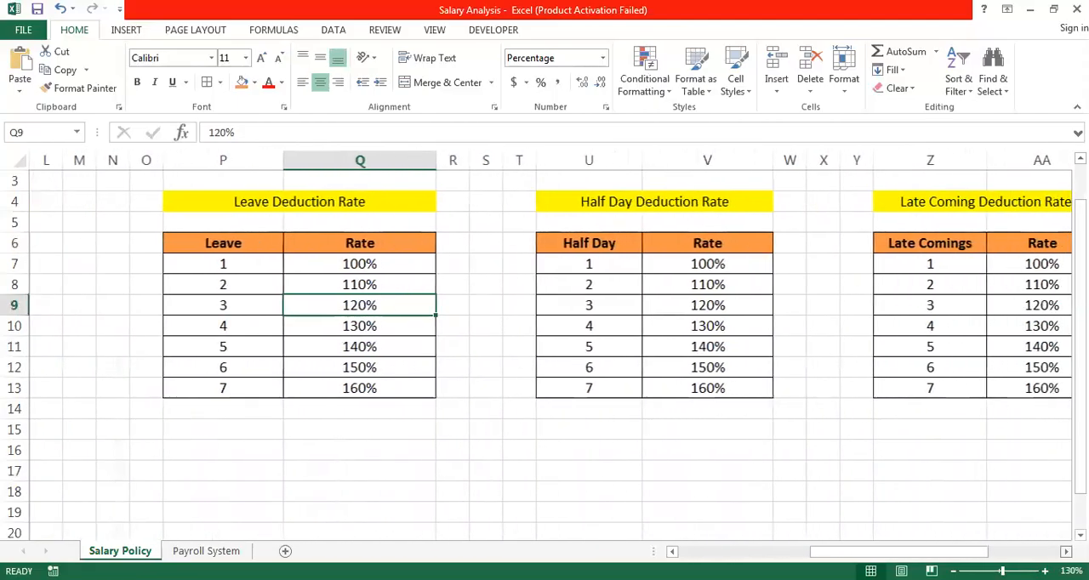
scroll(780, 310, right, 3)
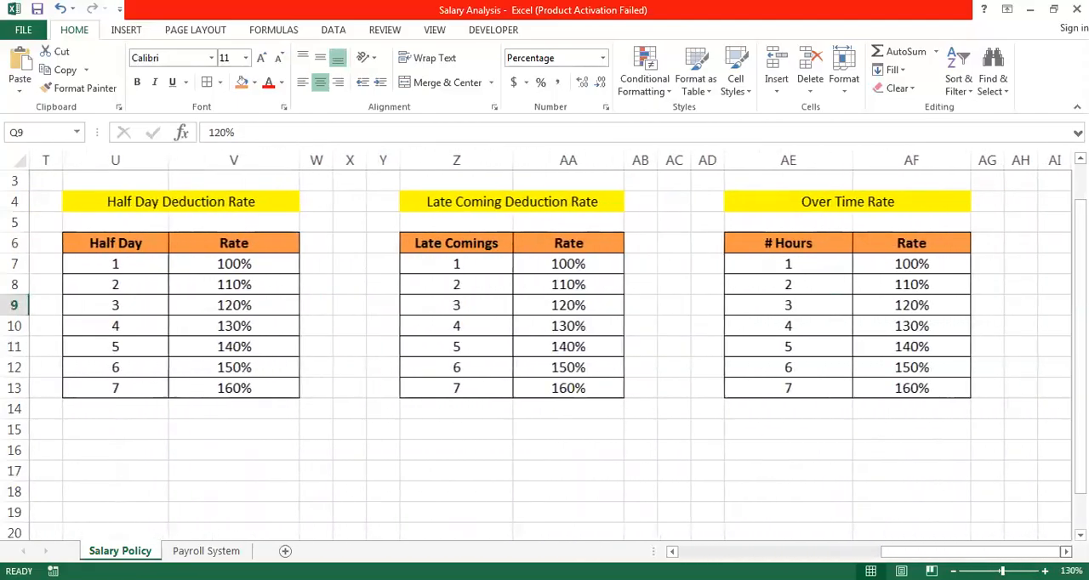
drag(791, 263, 824, 389)
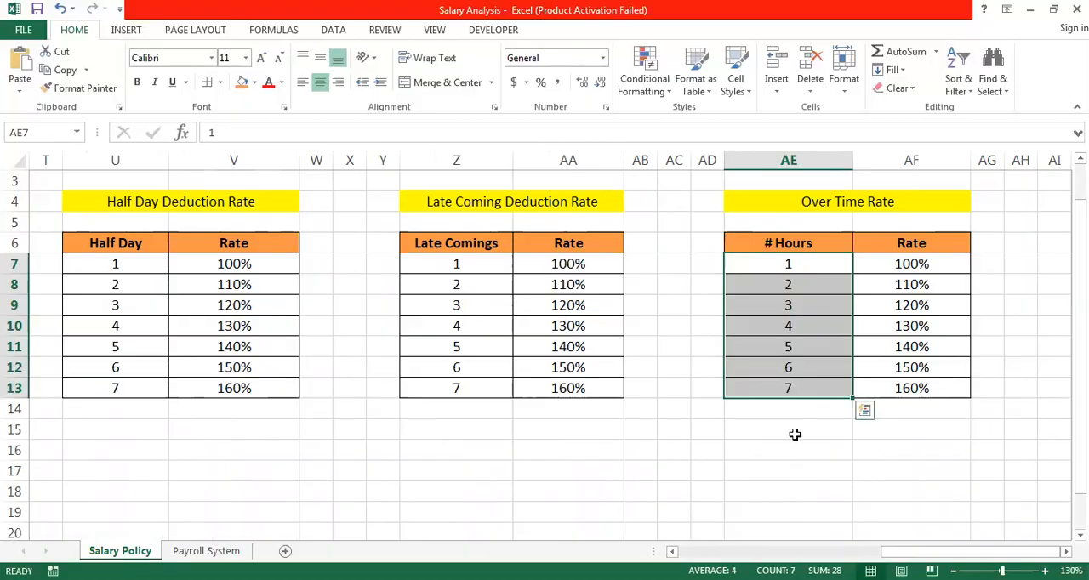
drag(459, 264, 464, 383)
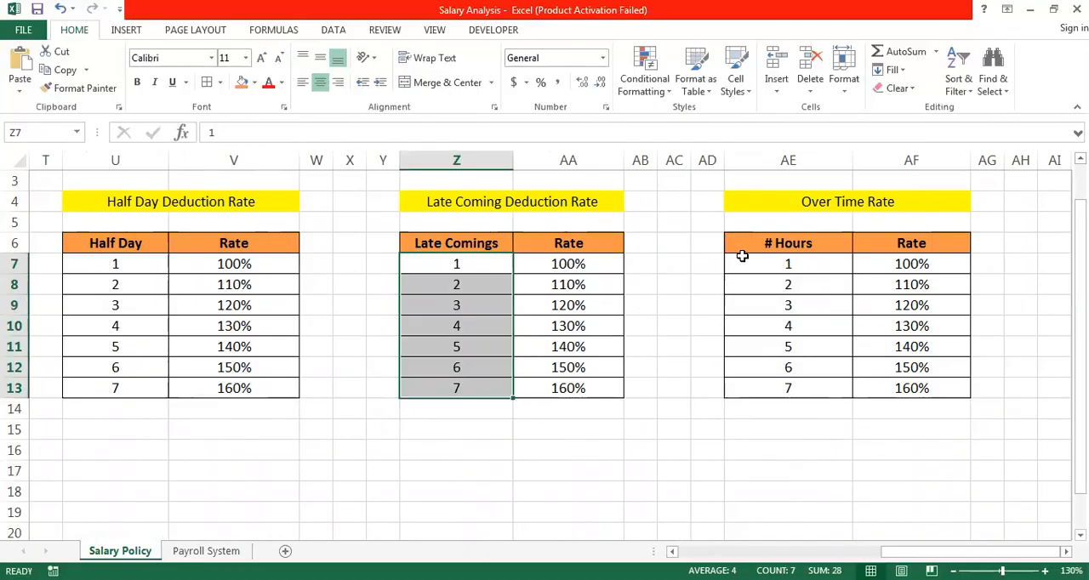
drag(783, 266, 800, 388)
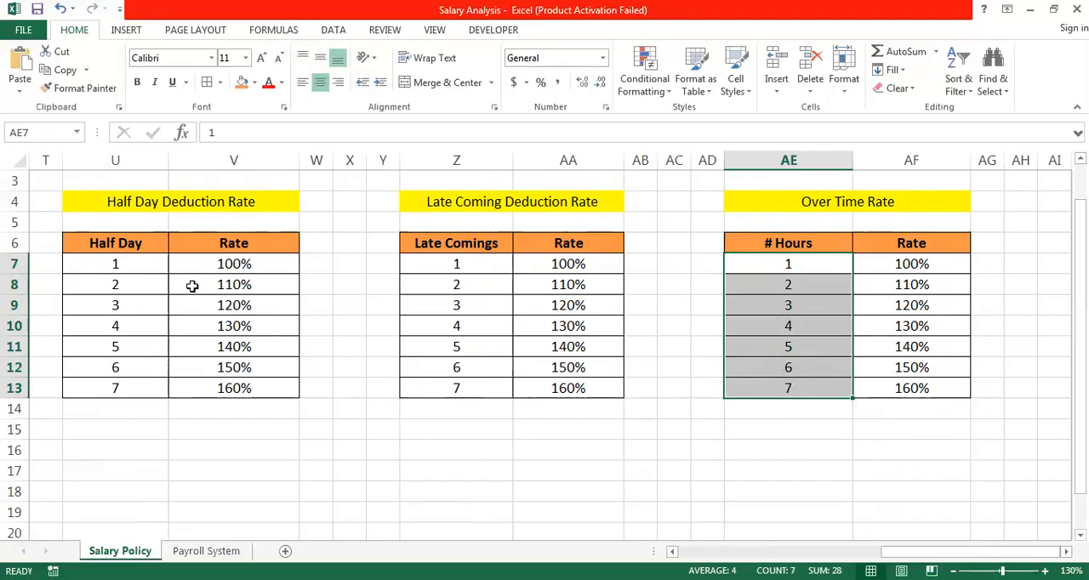
- Compare the layout of the Leave, Half Day, Late Coming and Over Time rate tables beside the salary policy table
click(152, 270)
key(Left)
key(Left)
key(Left)
key(Left)
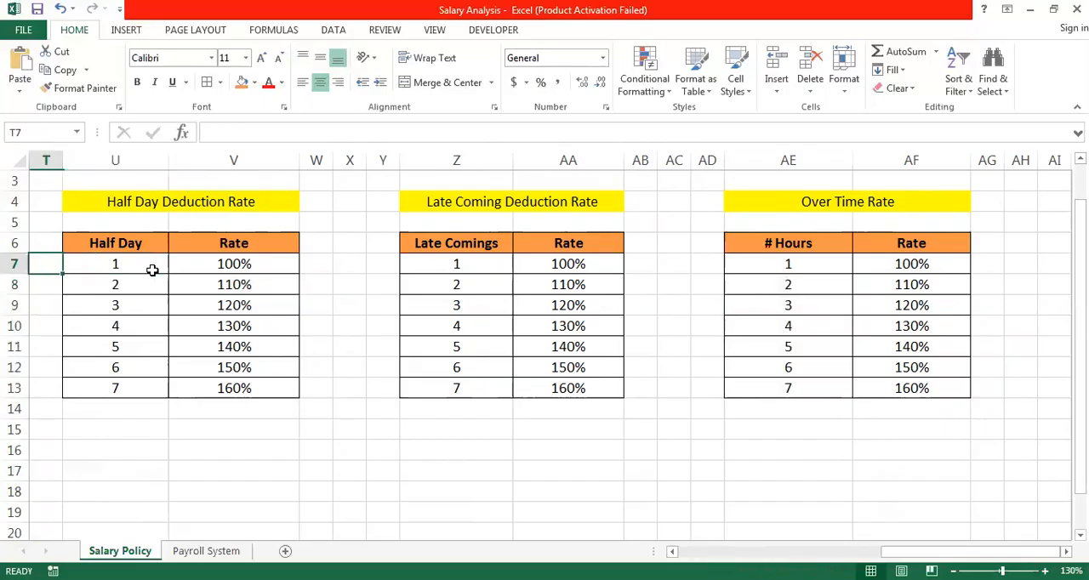
key(Left)
key(Left)
key(Left)
key(Left)
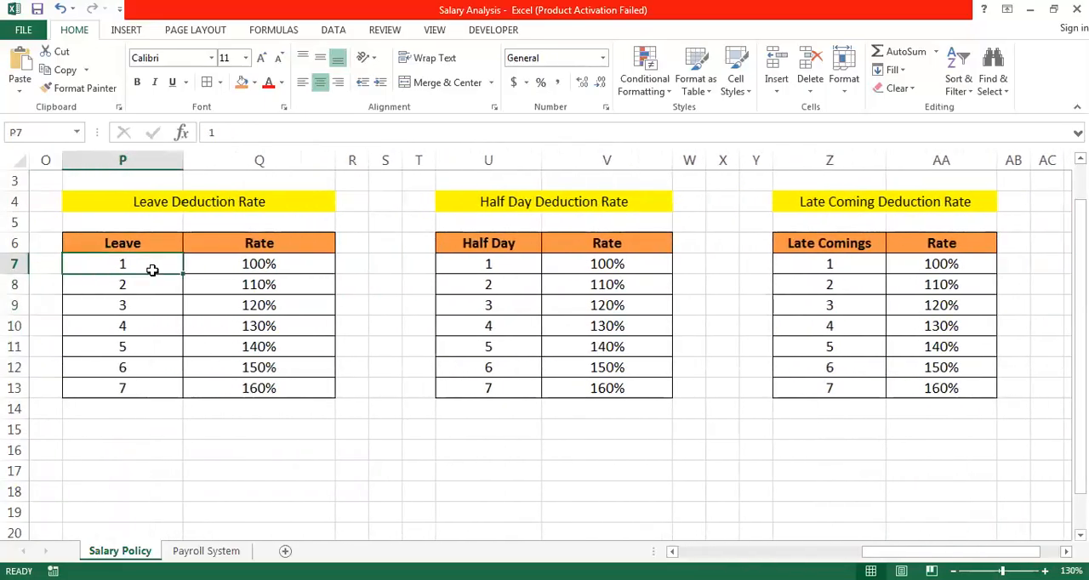
key(Left)
key(Left)
key(Left)
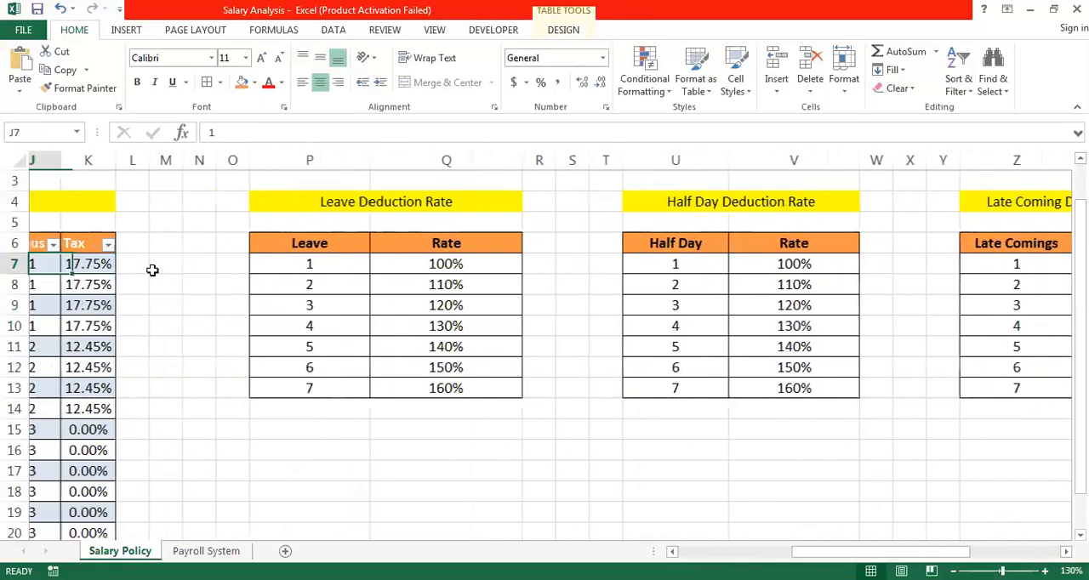
key(Right)
key(Right)
key(Right)
key(Right)
key(Right)
key(Right)
key(Right)
key(Right)
key(Right)
key(Right)
key(Right)
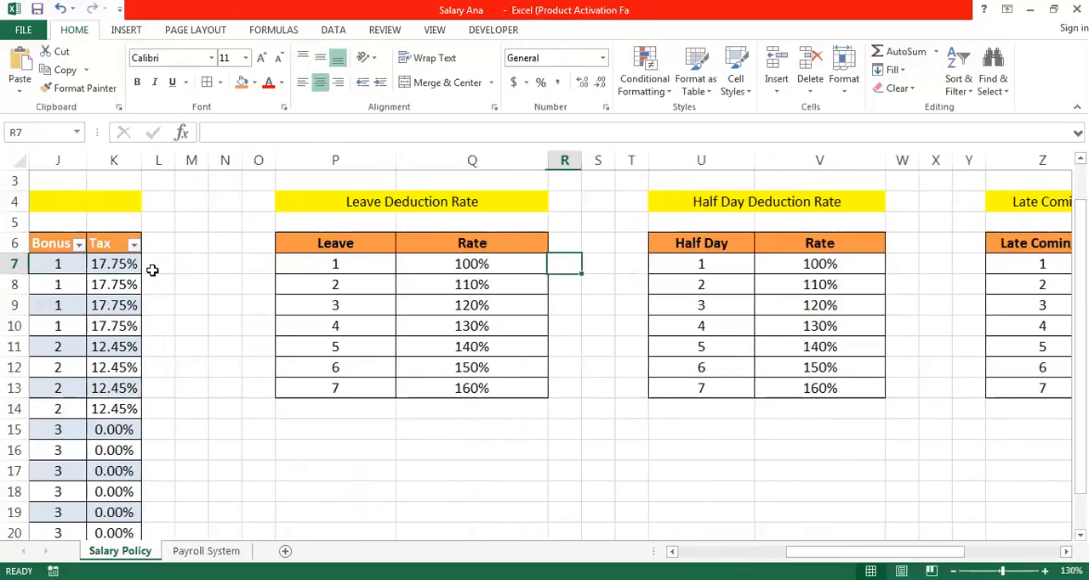
key(Down)
key(Down)
key(Down)
key(Down)
key(Down)
key(Down)
key(Down)
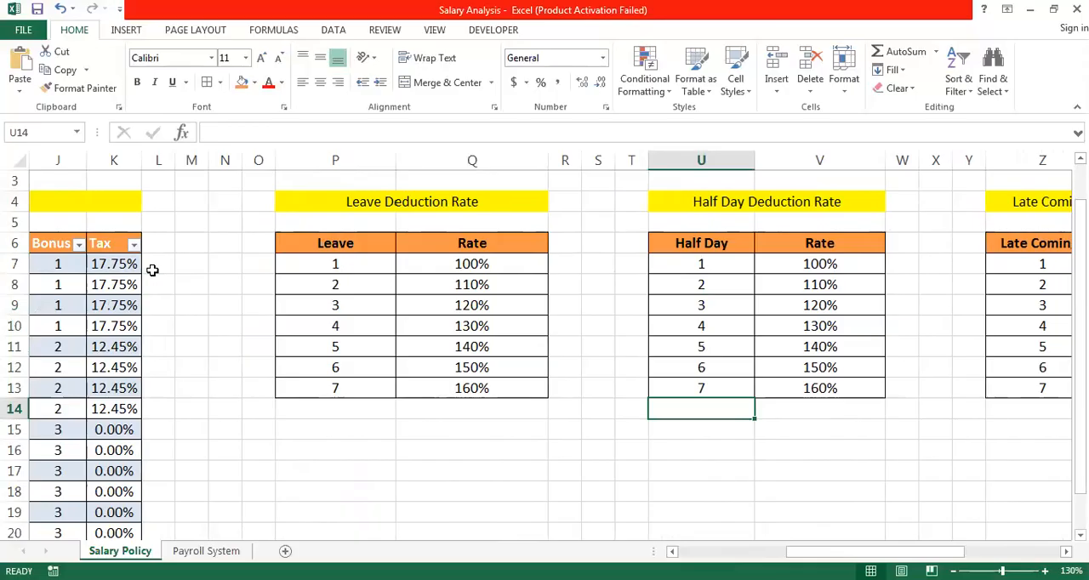
key(Up)
key(Up)
key(Up)
key(Up)
key(Up)
key(Up)
key(Up)
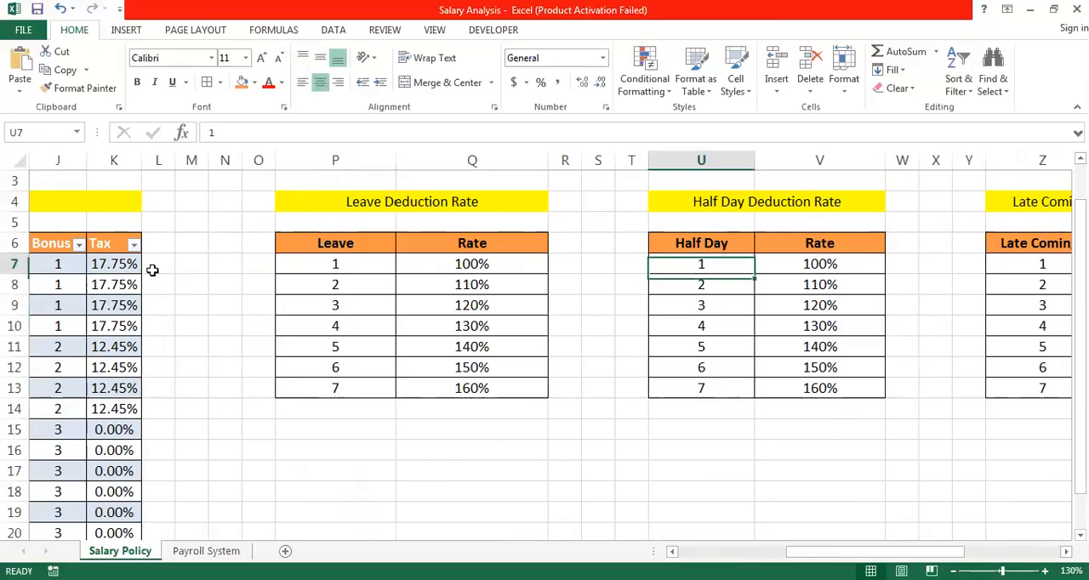
key(Right)
key(Right)
key(Right)
key(Right)
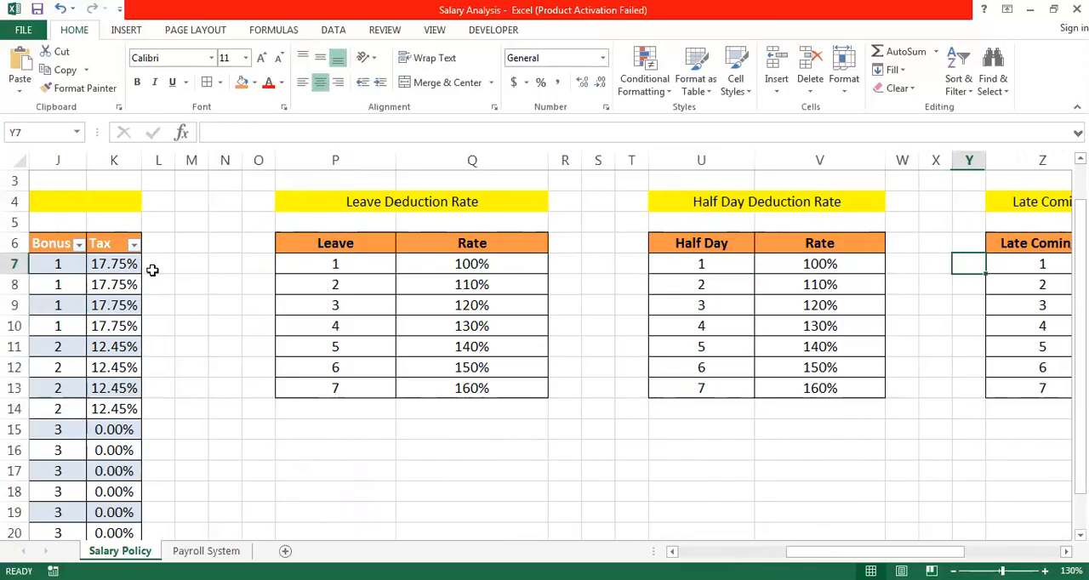
key(Right)
key(Right)
key(Right)
key(Right)
key(Right)
key(Right)
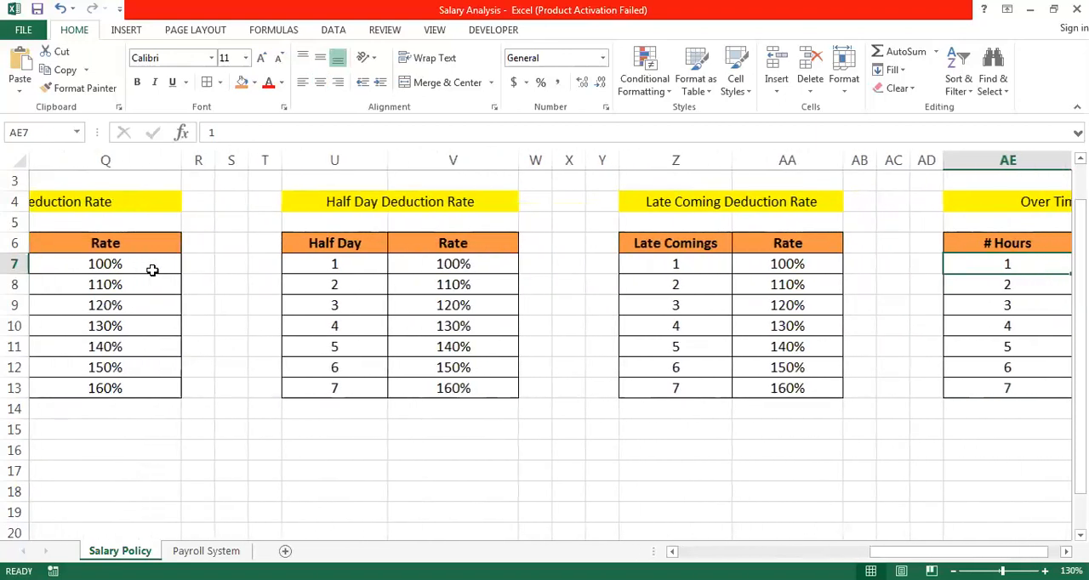
key(Right)
key(Left)
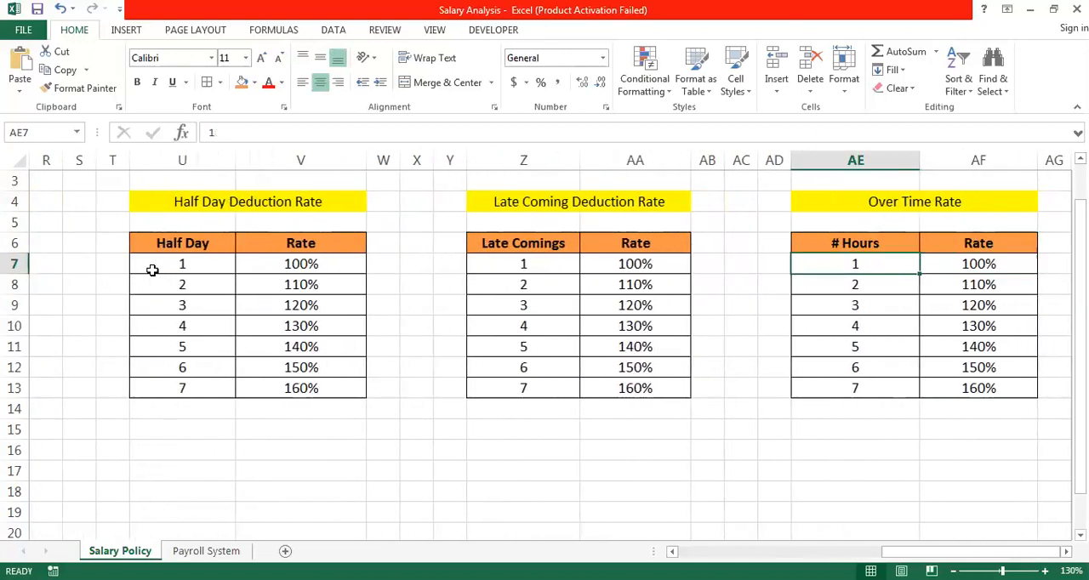
key(Left)
key(Left)
key(Left)
key(Left)
key(Left)
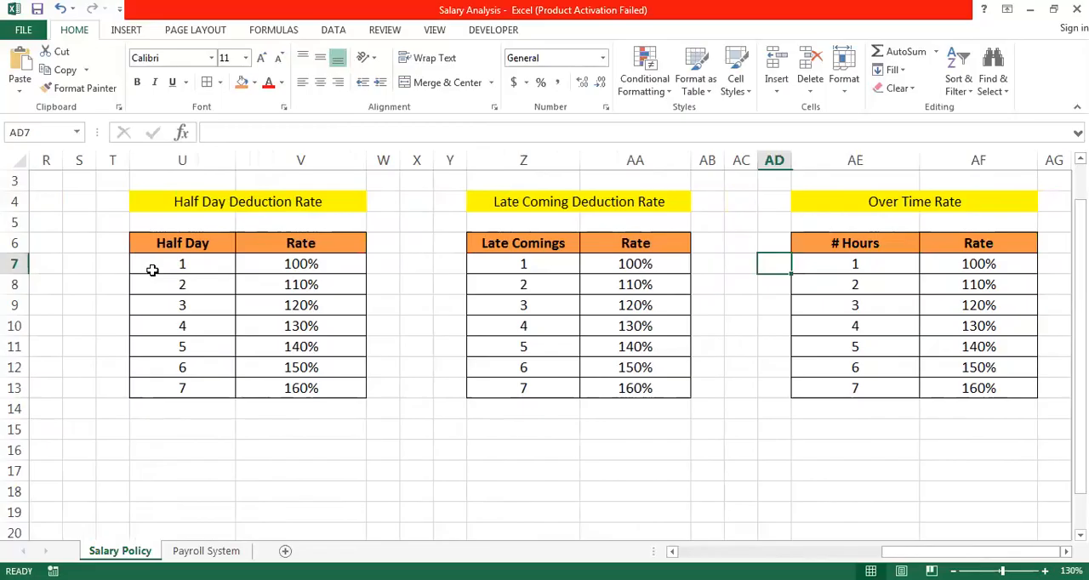
key(Down)
key(Down)
key(Down)
key(Down)
key(Down)
key(Down)
key(Down)
key(Down)
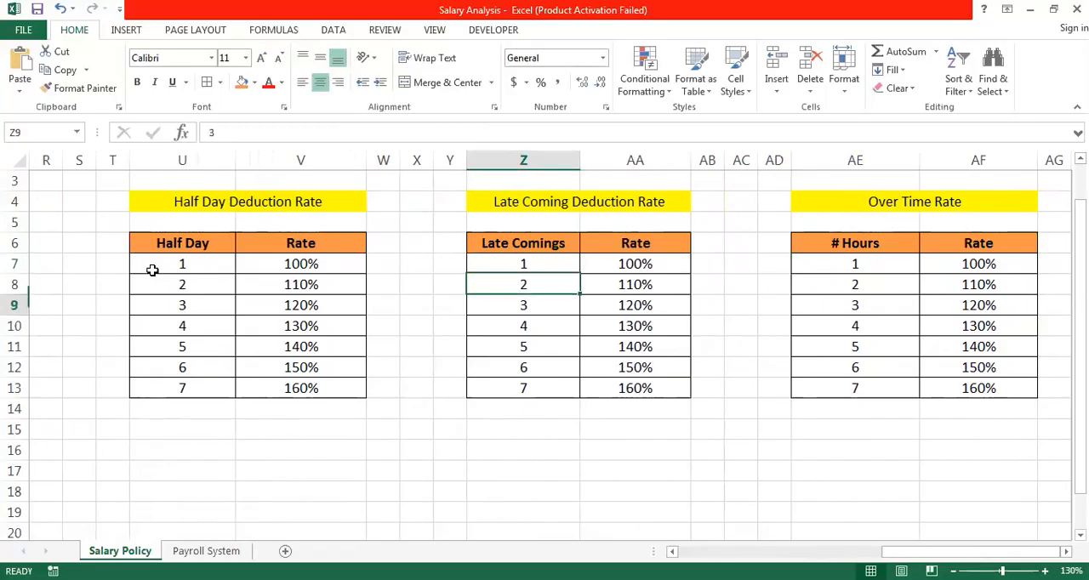
key(Up)
key(Up)
key(Left)
key(Left)
key(Left)
key(Left)
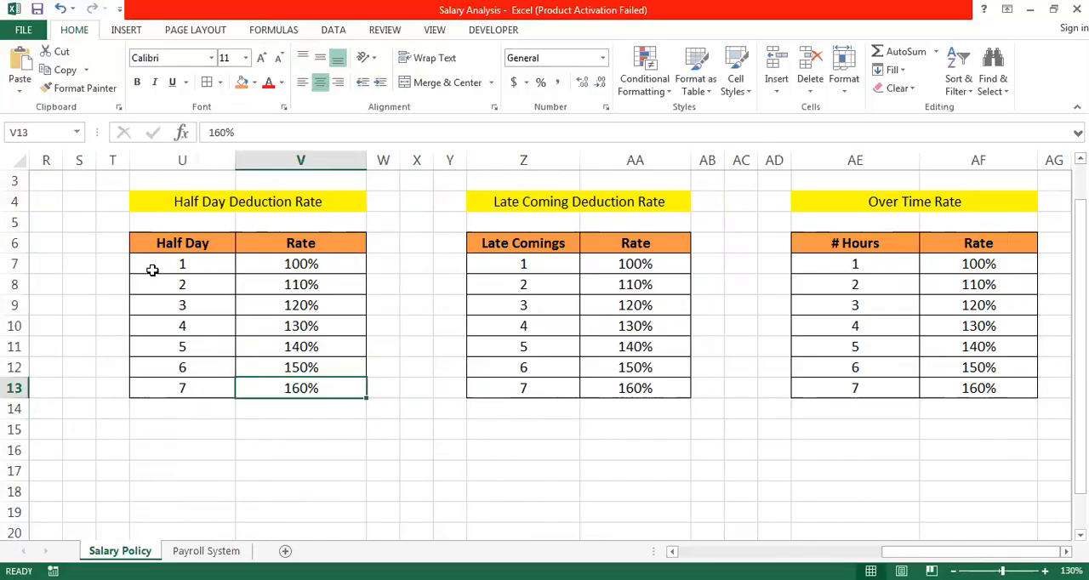
key(Left)
key(Left)
key(Up)
key(Up)
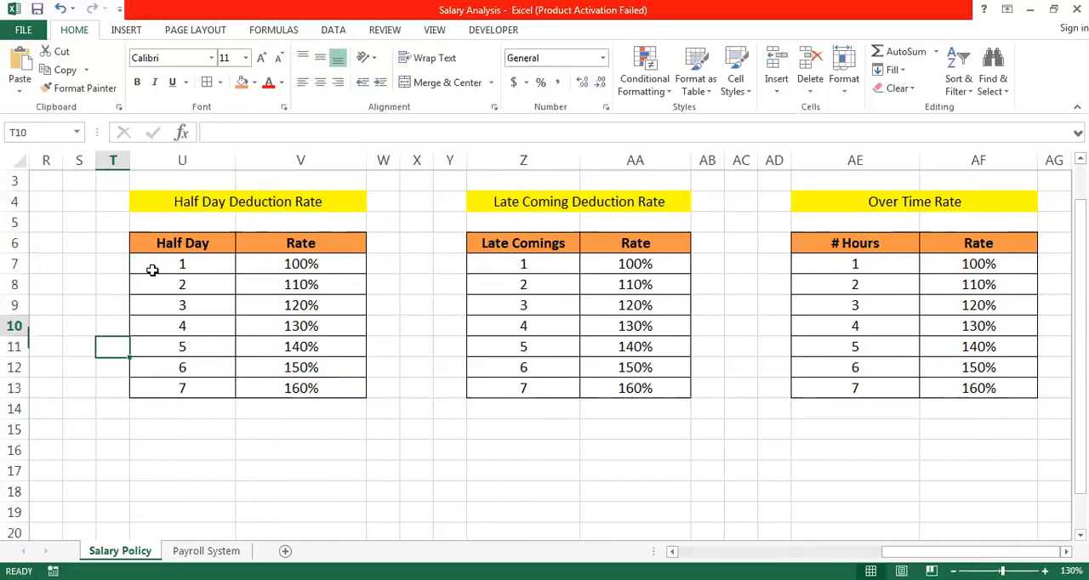
key(Up)
key(Left)
key(Left)
key(Left)
key(Left)
key(Left)
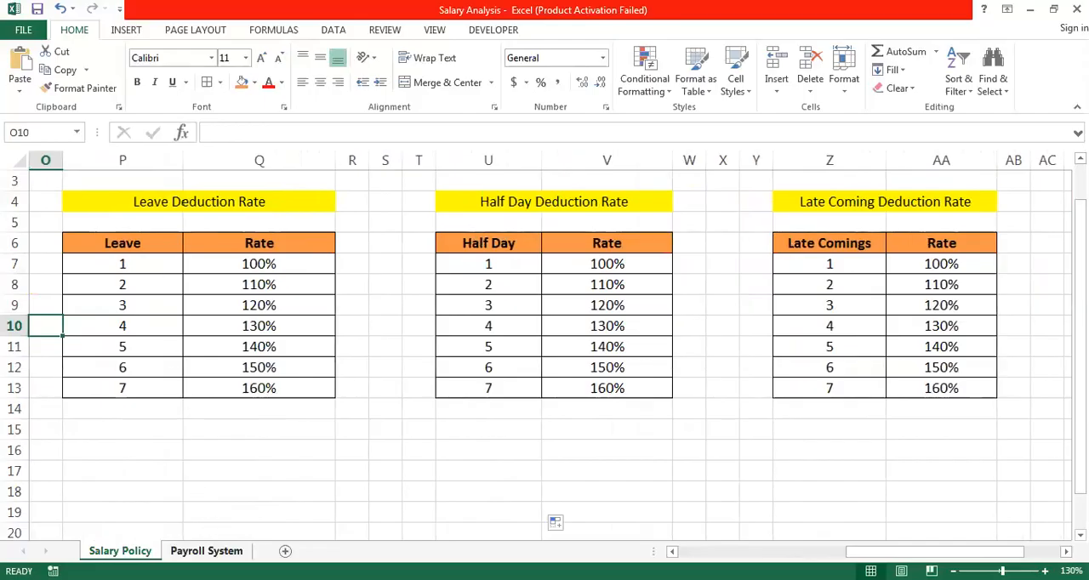
- On the Payroll System sheet, enter =RANDBETWEEN(0,7) in the # of Hours OT cell M4 and fill it down to row 18
click(205, 550)
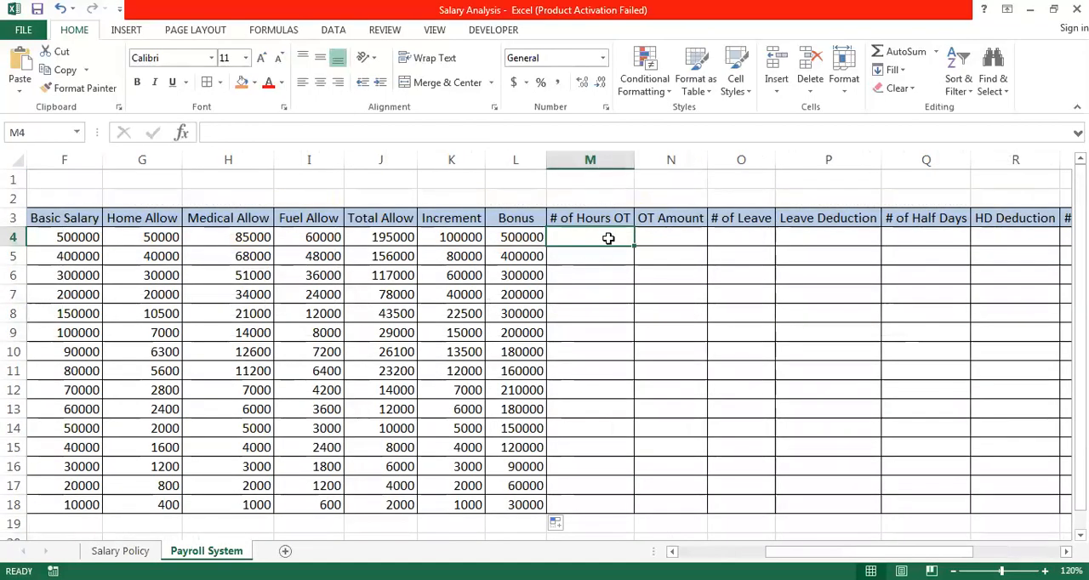
text(=)
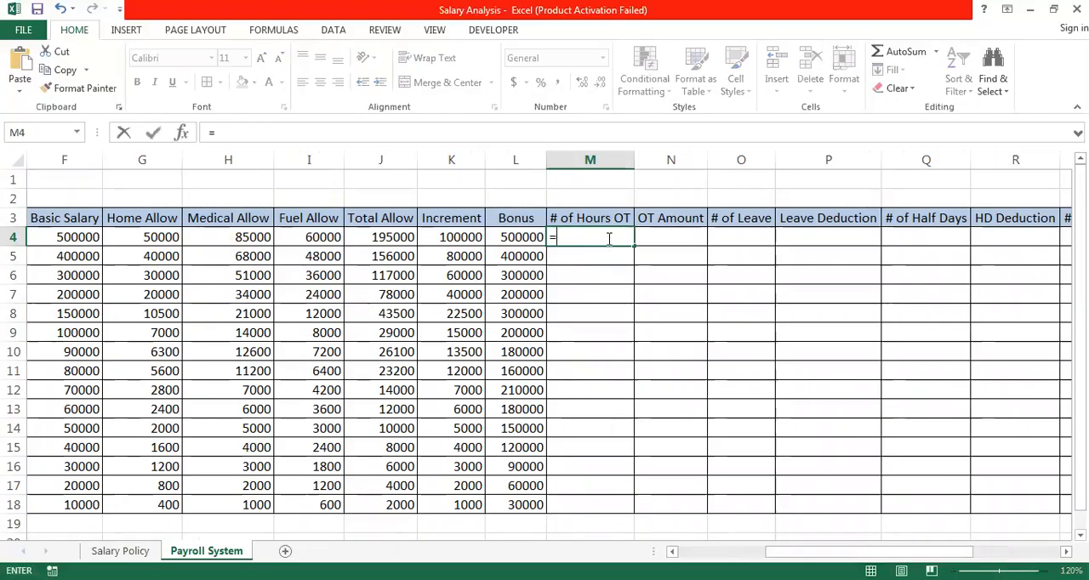
text(ran)
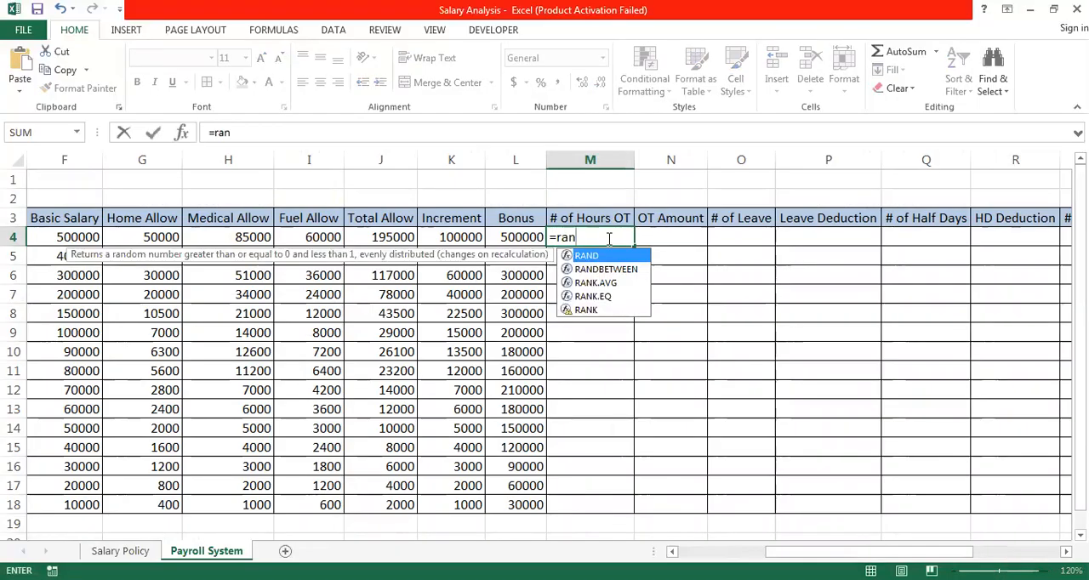
key(Down)
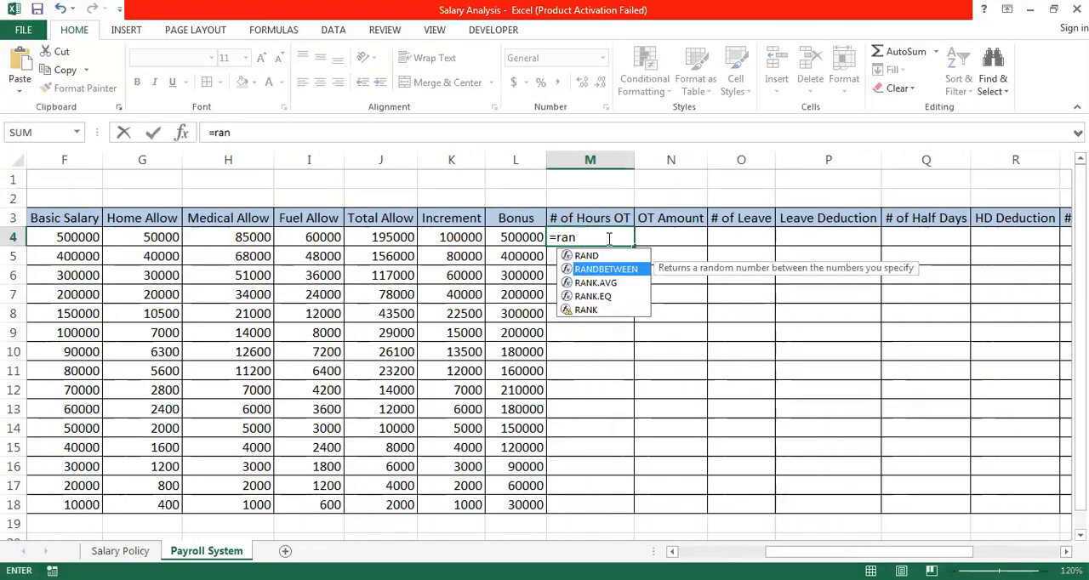
key(Tab)
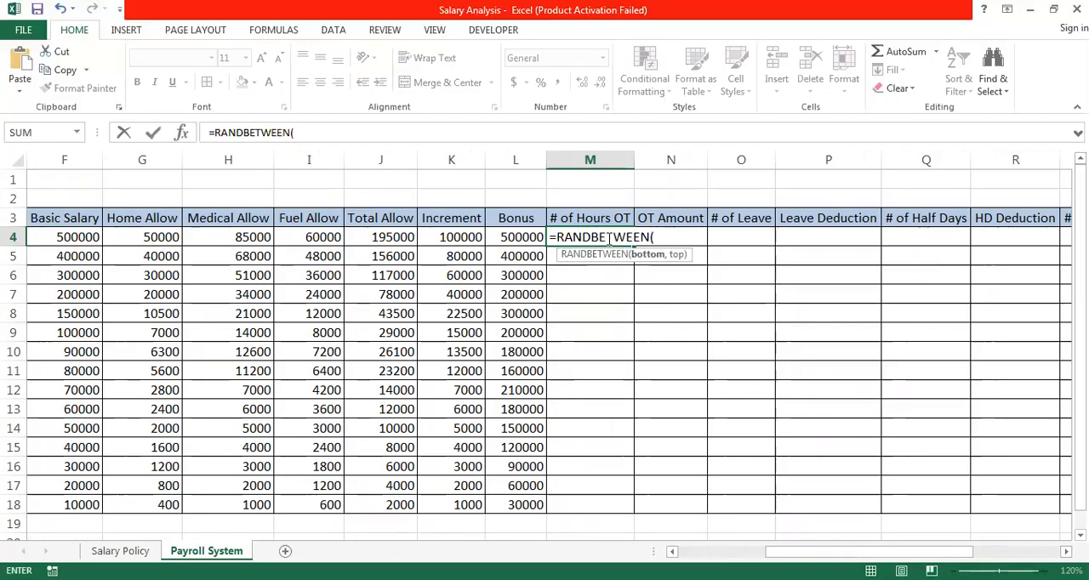
text(0)
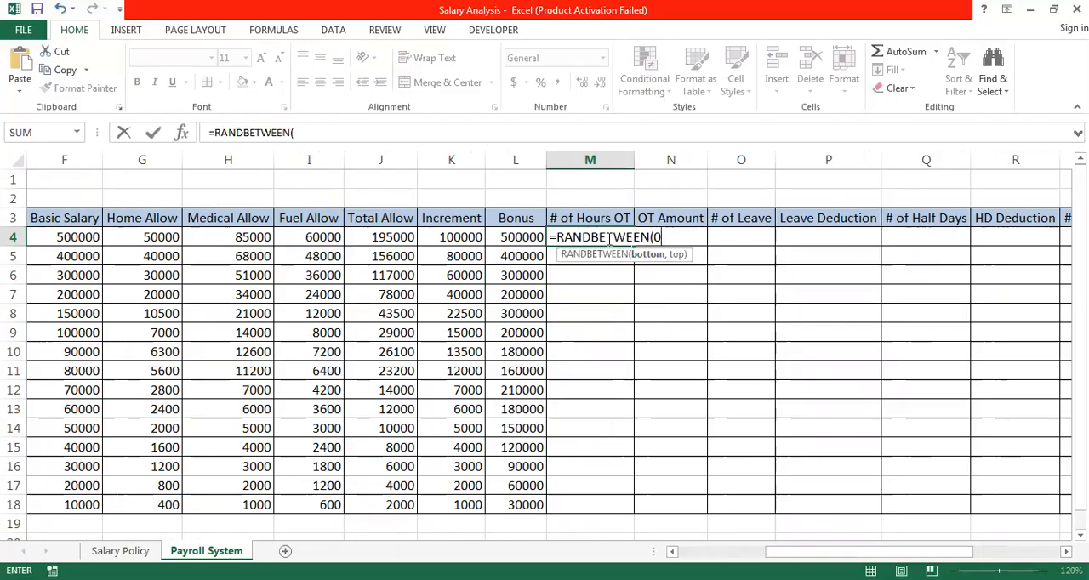
text(,7)
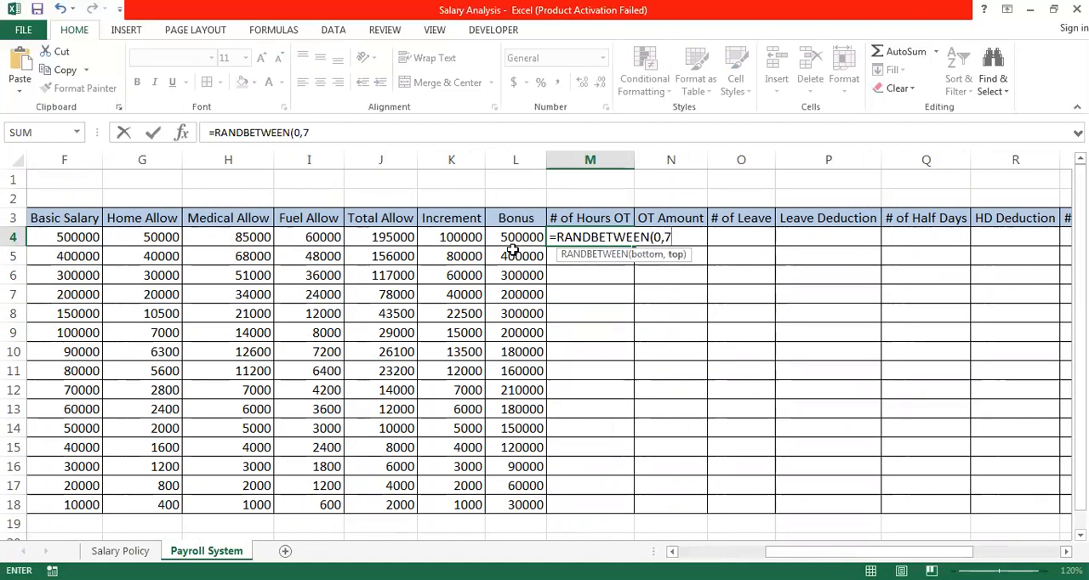
text())
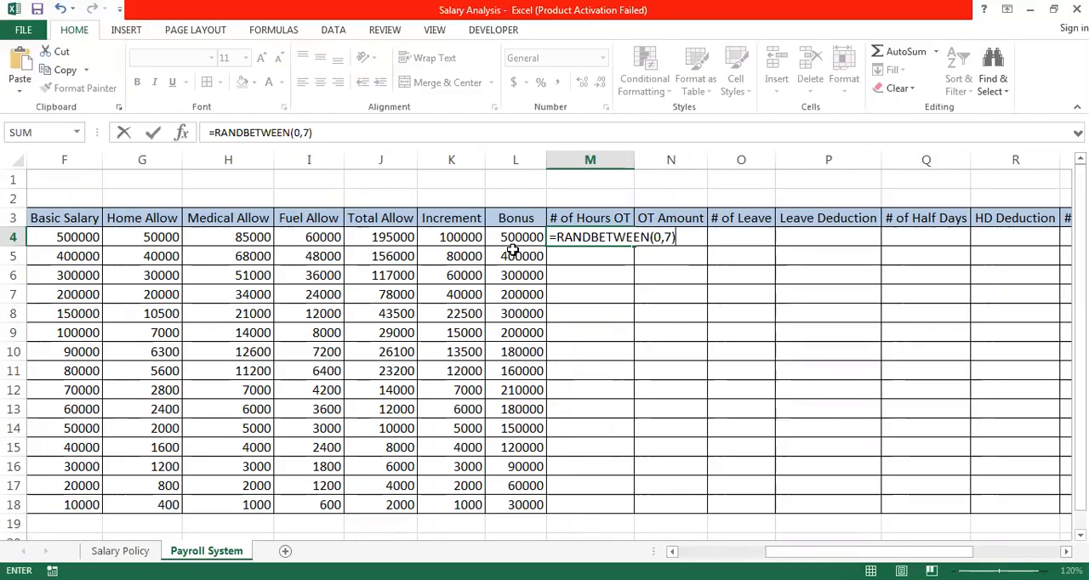
key(Return)
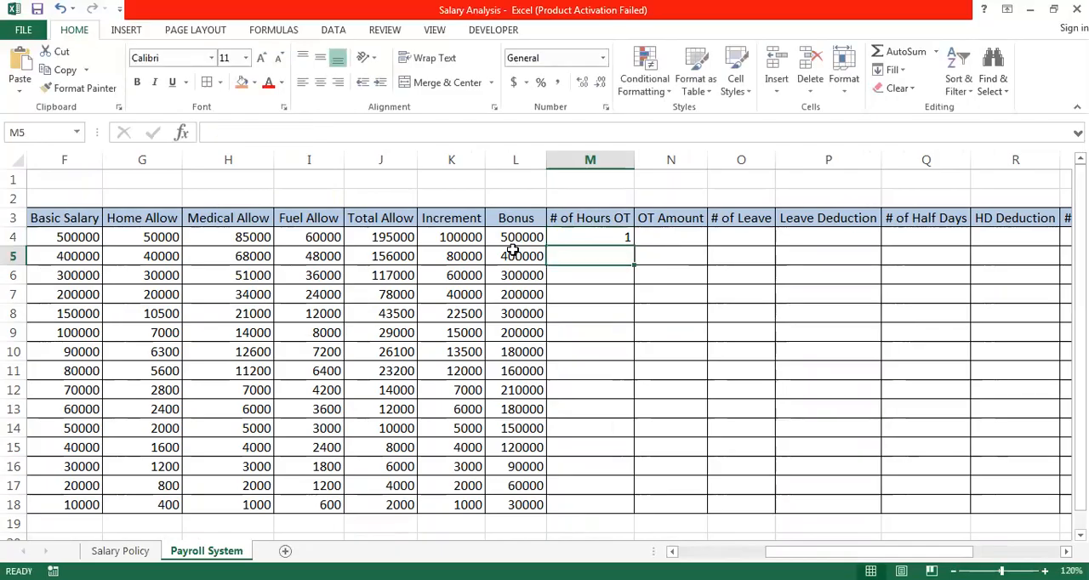
click(630, 239)
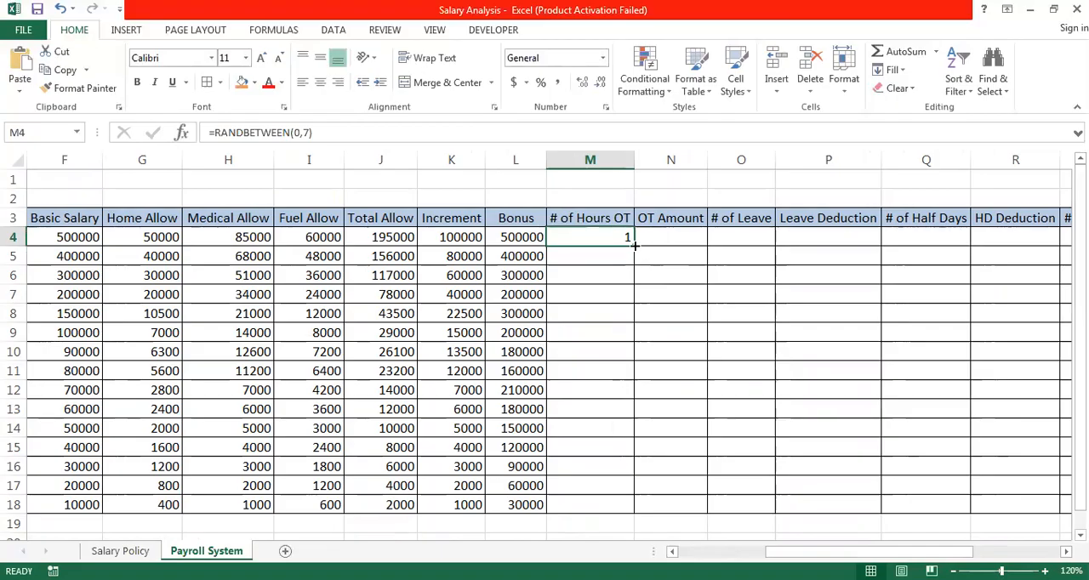
double_click(634, 245)
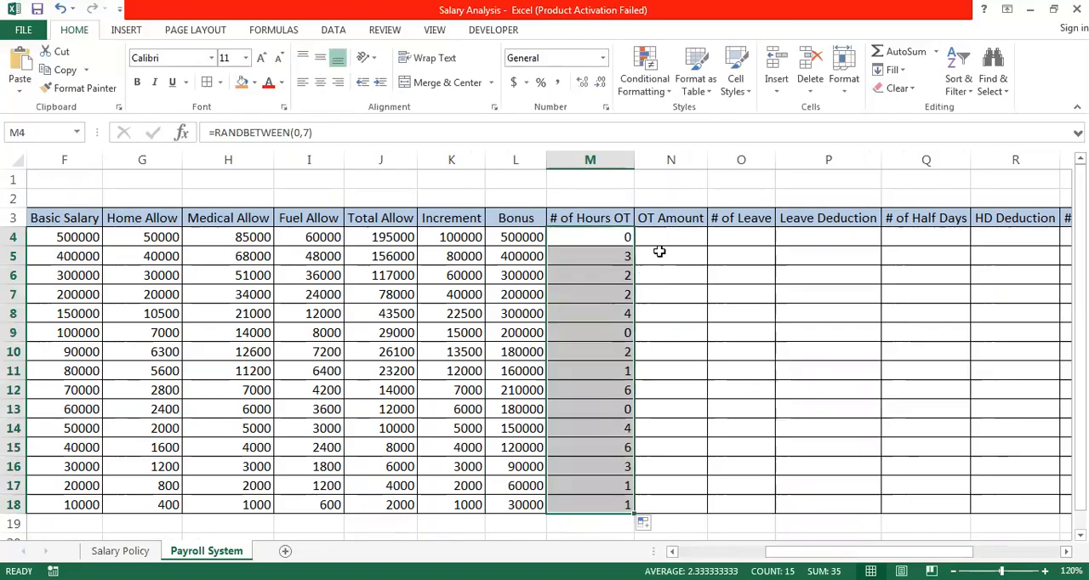
click(683, 232)
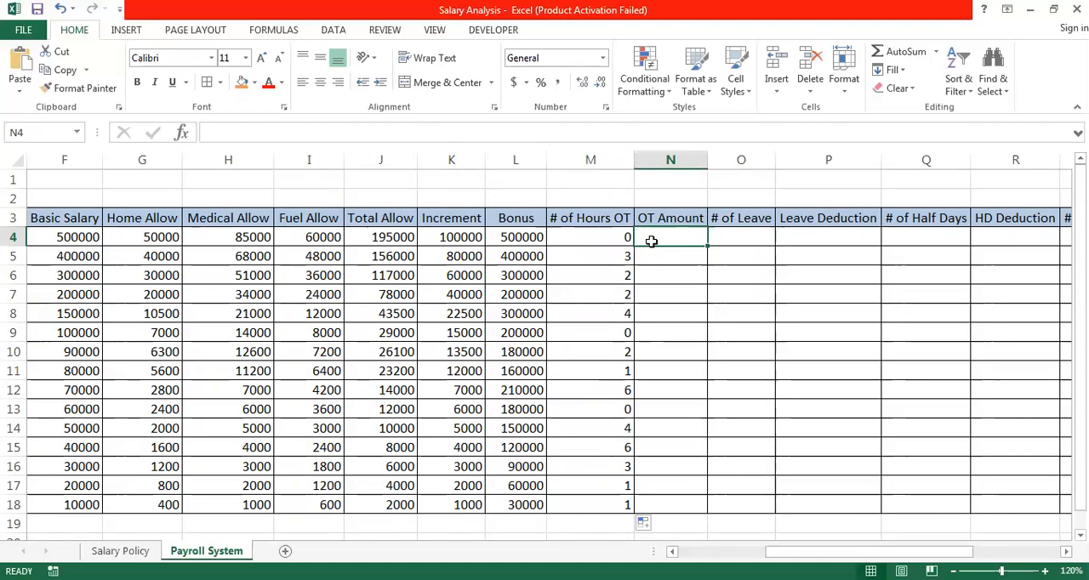
text(=)
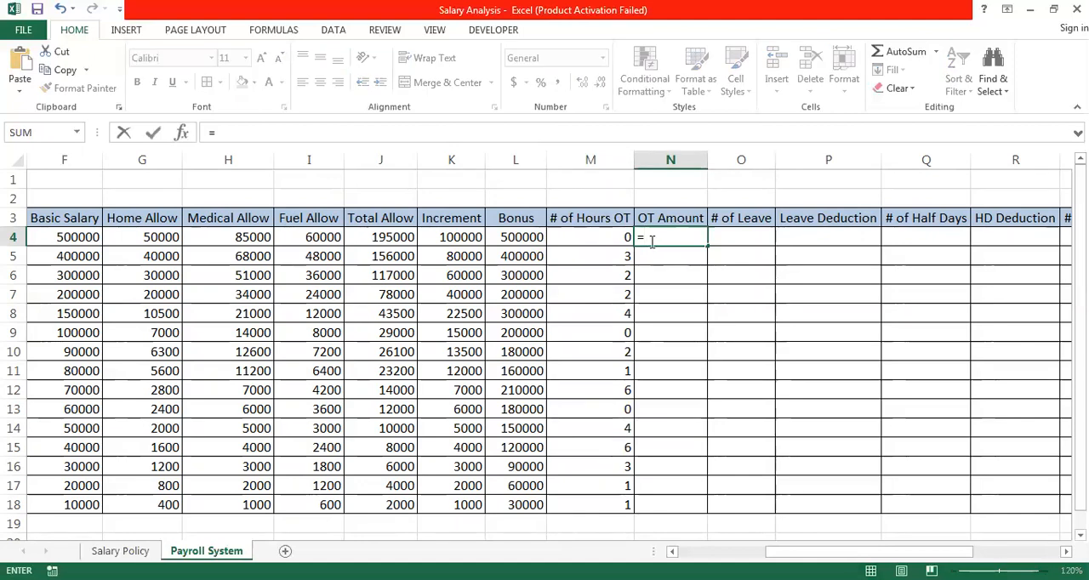
key(BackSpace)
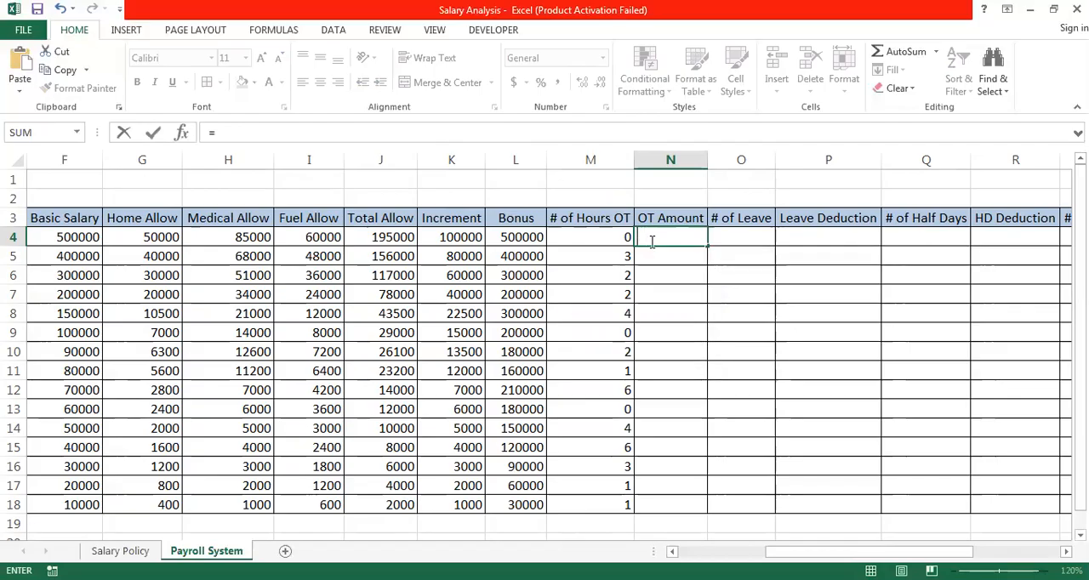